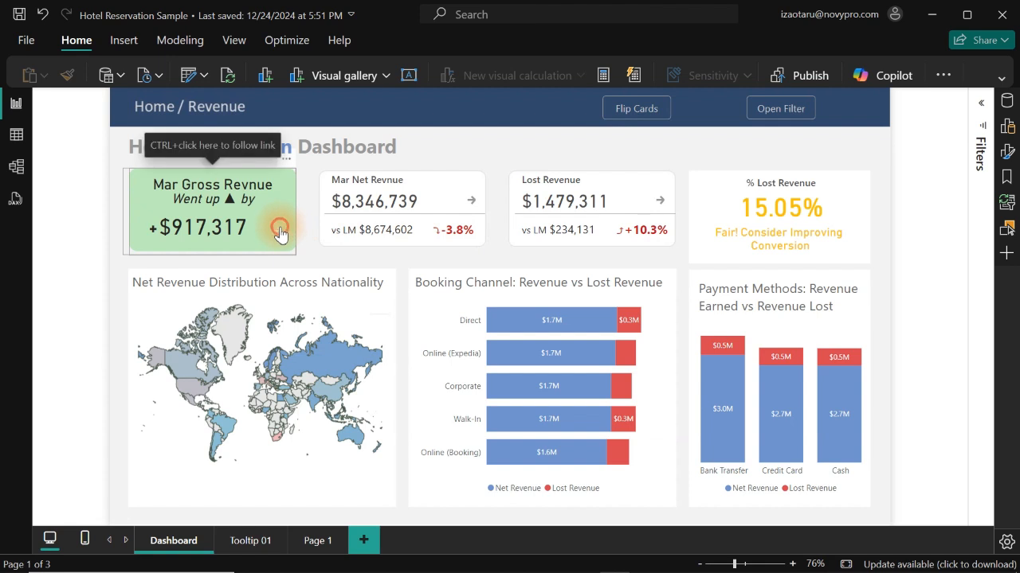
Try out the sample dashboard's card flipping and its Month and Year filter panel, returning both to their initial state.
left_click(281, 230, "ctrl")
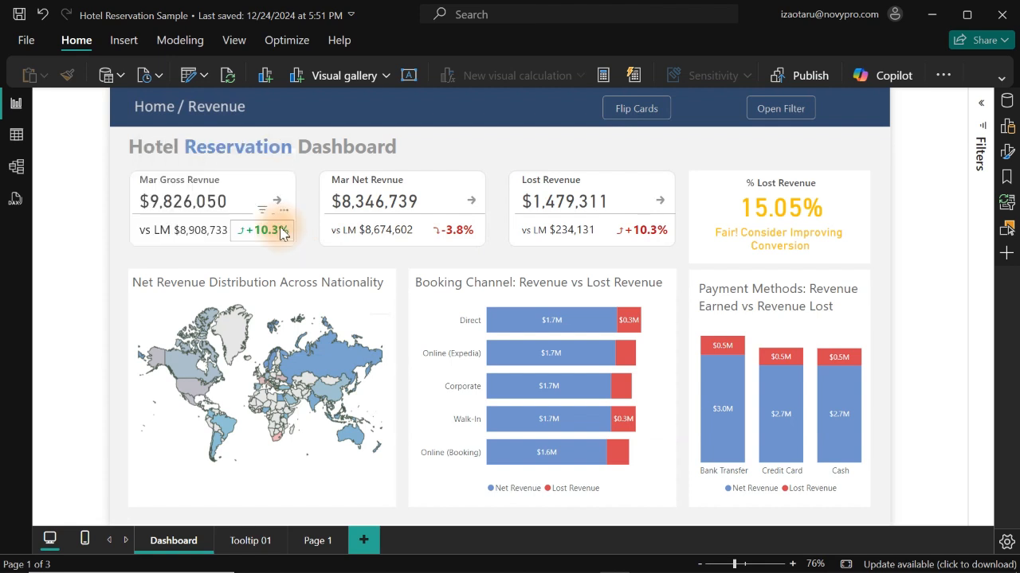
left_click(643, 111, "ctrl")
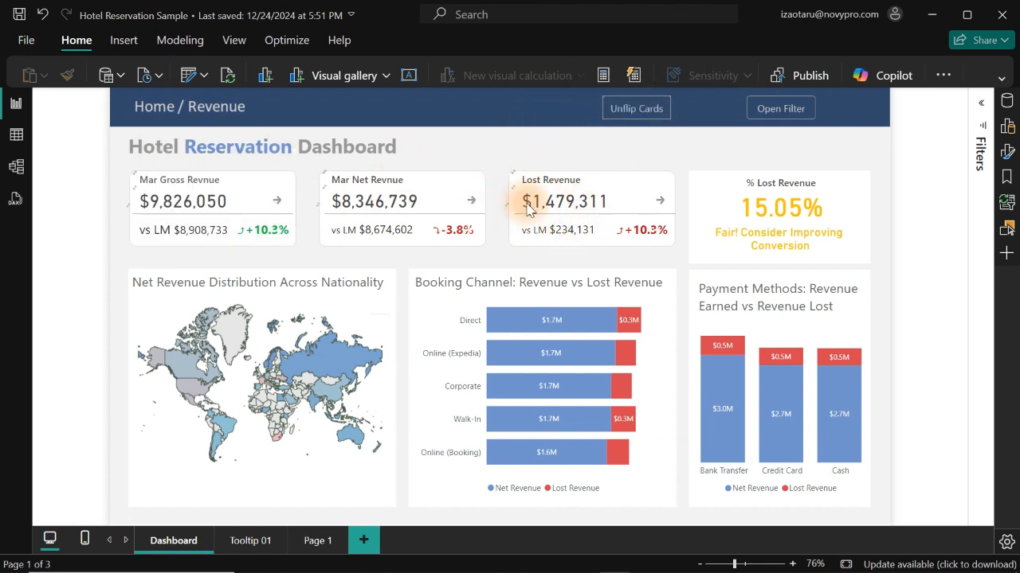
left_click(636, 113, "ctrl")
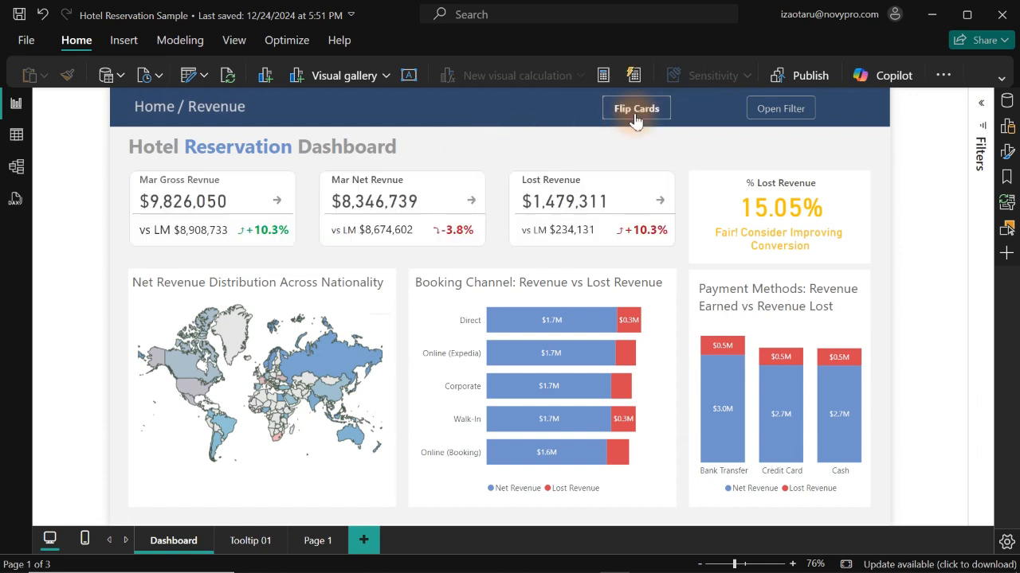
left_click(793, 114, "ctrl")
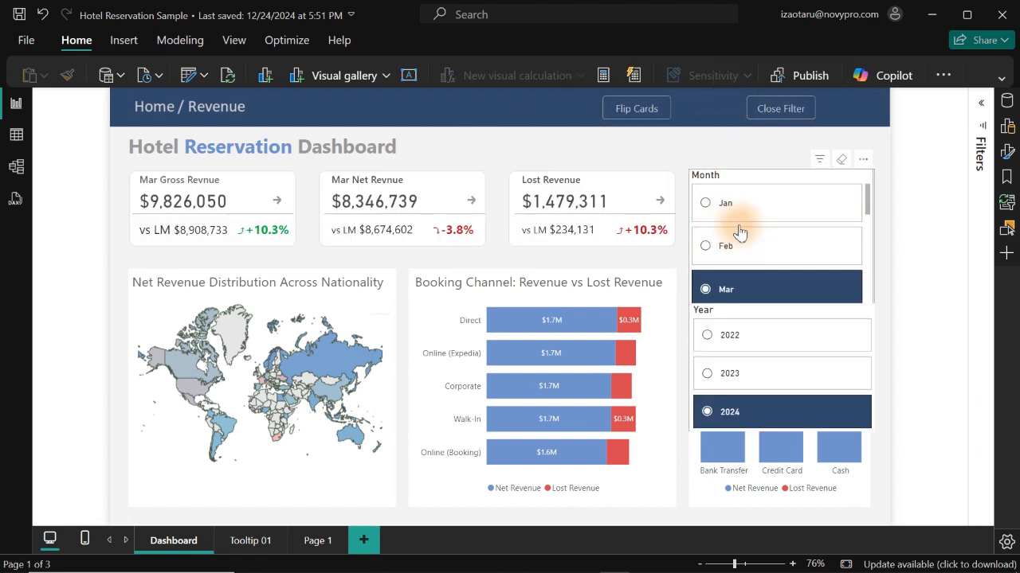
left_click(774, 114, "ctrl")
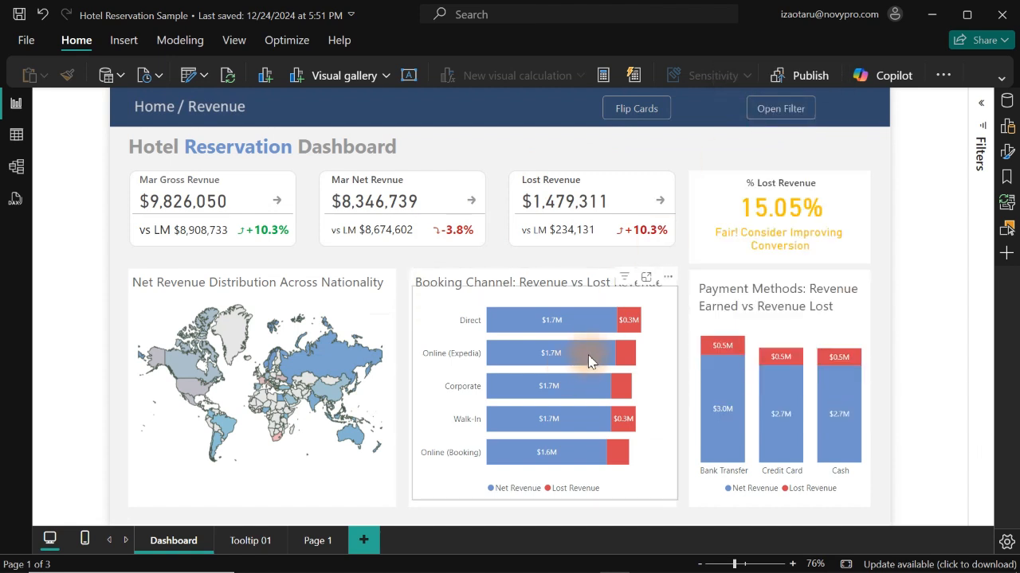
Examine the report tooltips on the booking channel chart, the nationality map and the payment methods chart.
mouse_move(589, 360)
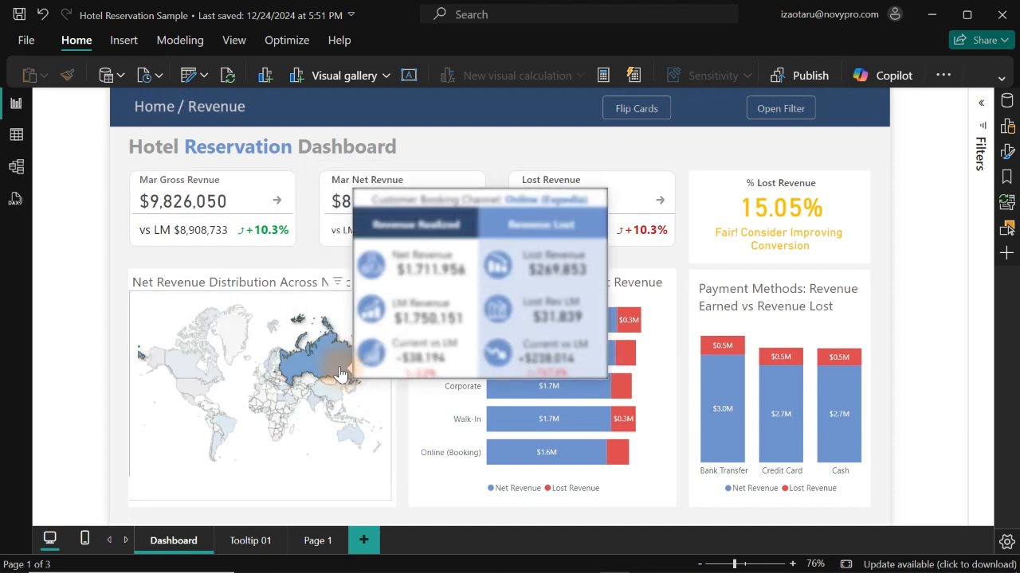
mouse_move(333, 362)
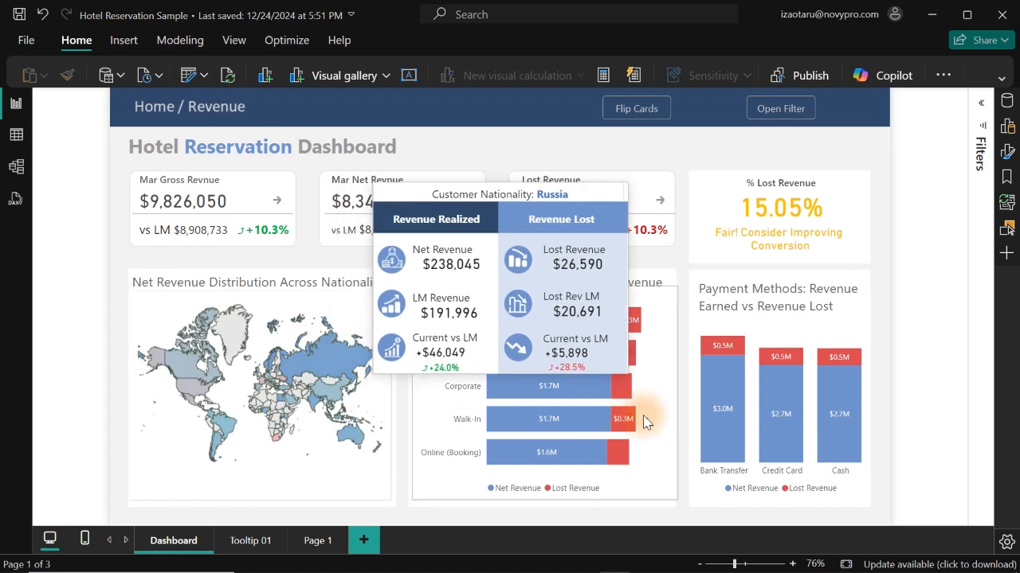
mouse_move(715, 381)
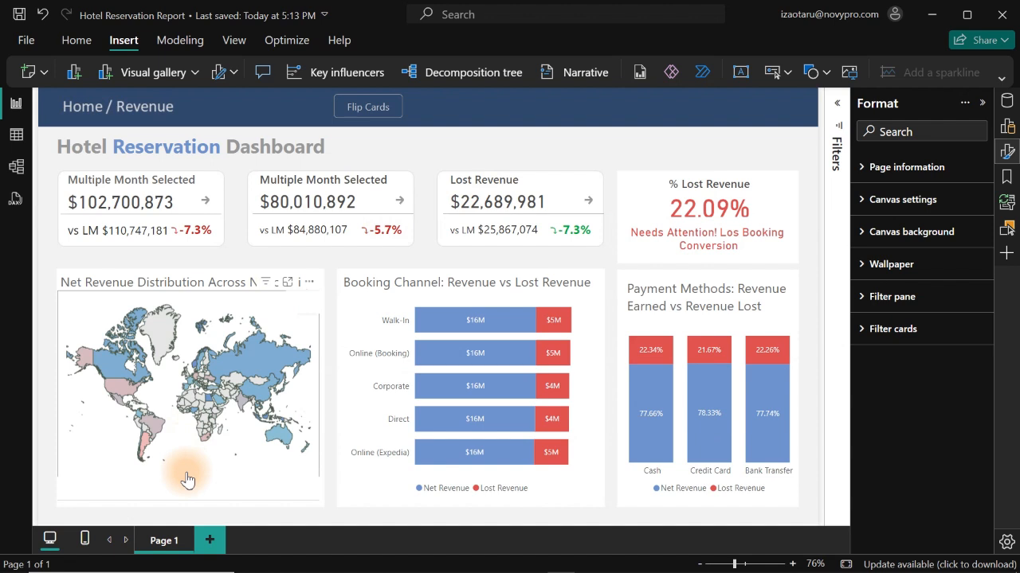
Rename the Hotel Reservation Report page as Dashboard.
left_click(887, 177)
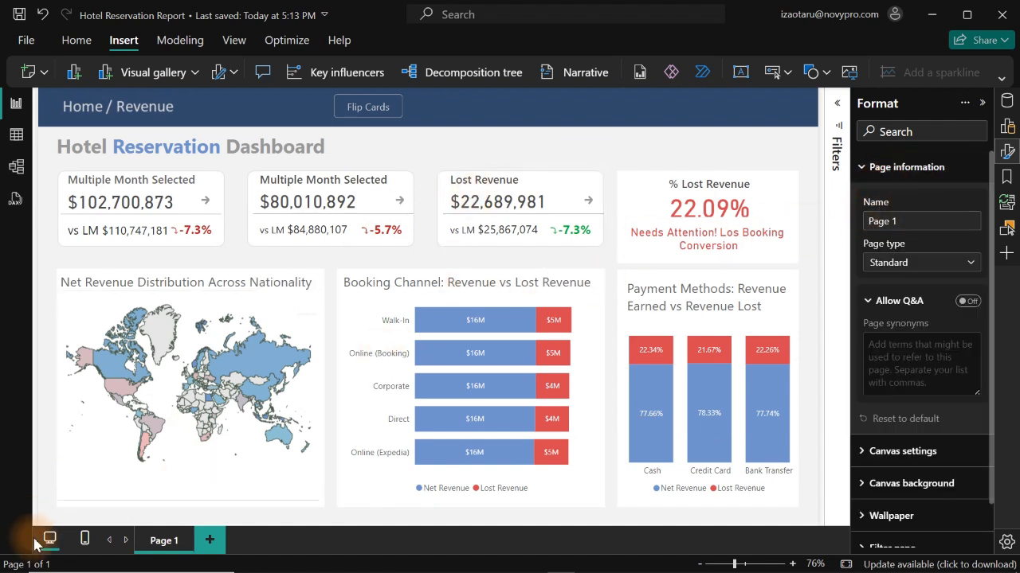
left_click(909, 178)
left_click(906, 172)
left_click(905, 221)
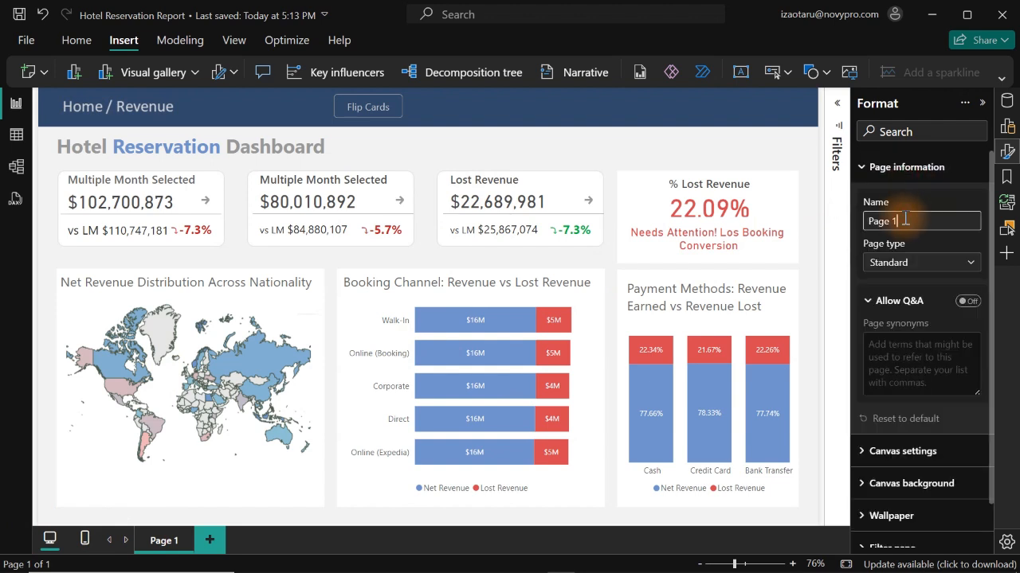
left_click_drag(905, 220, 836, 231)
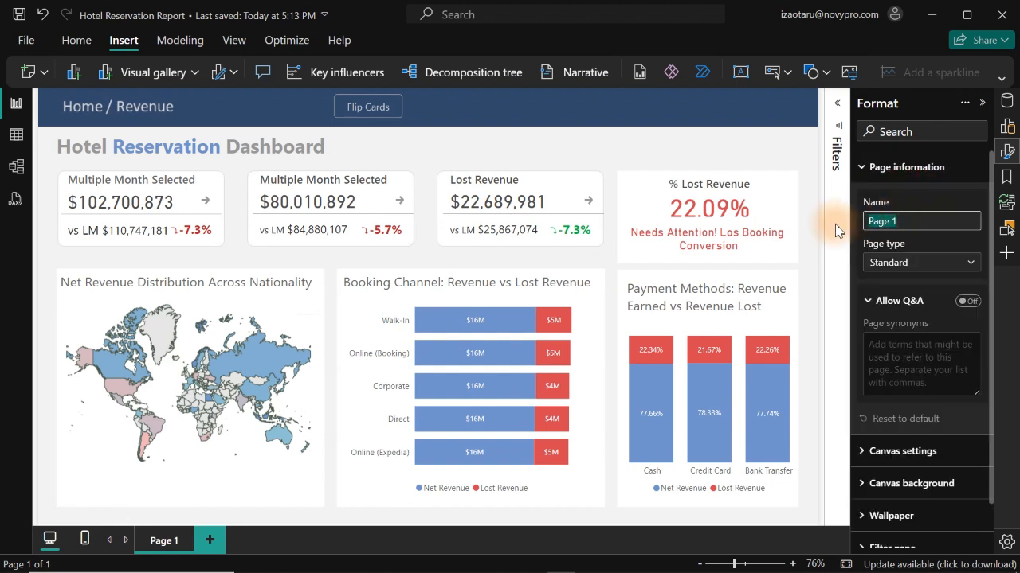
type("Dashboa")
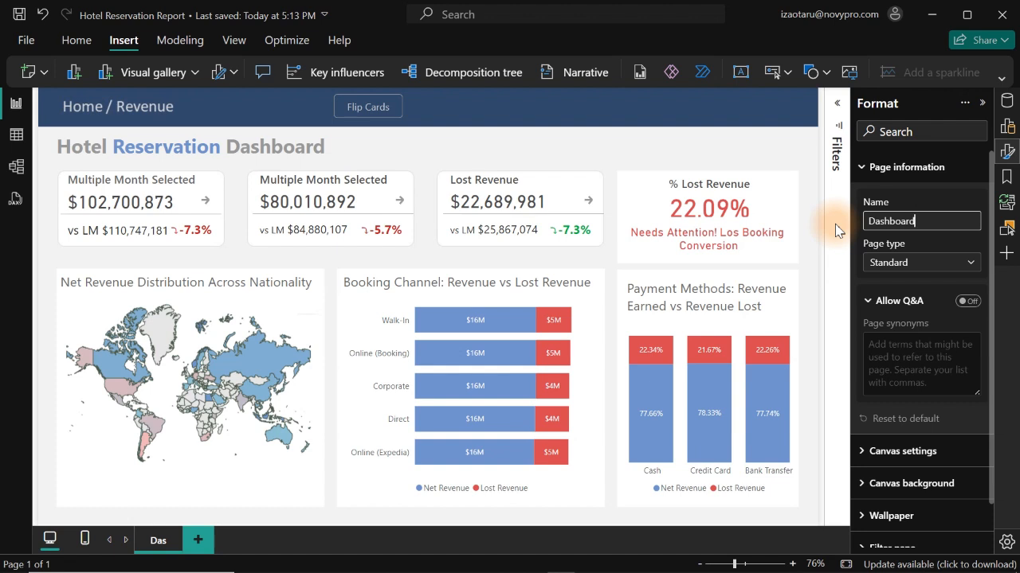
type("rd")
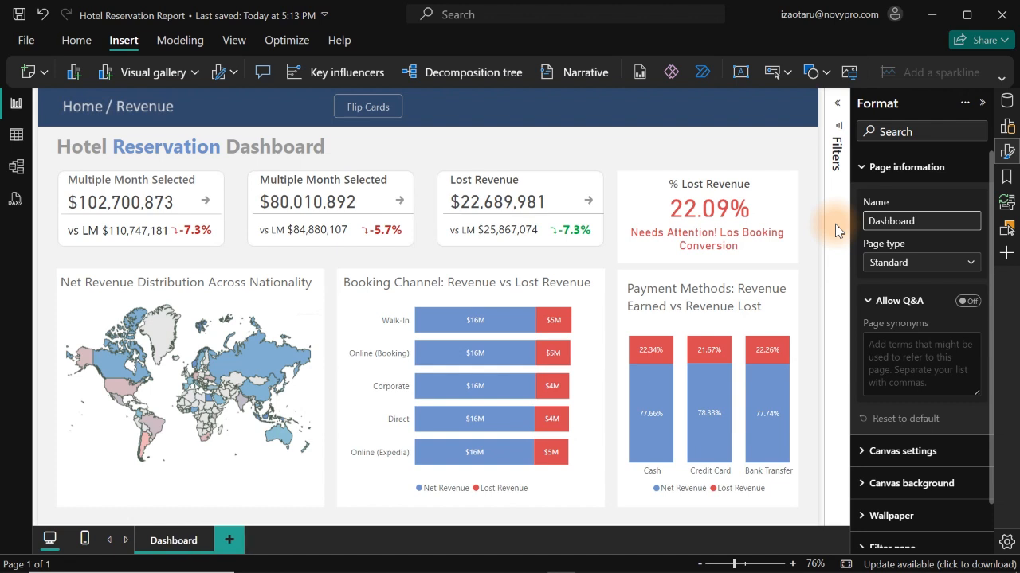
left_click(924, 169)
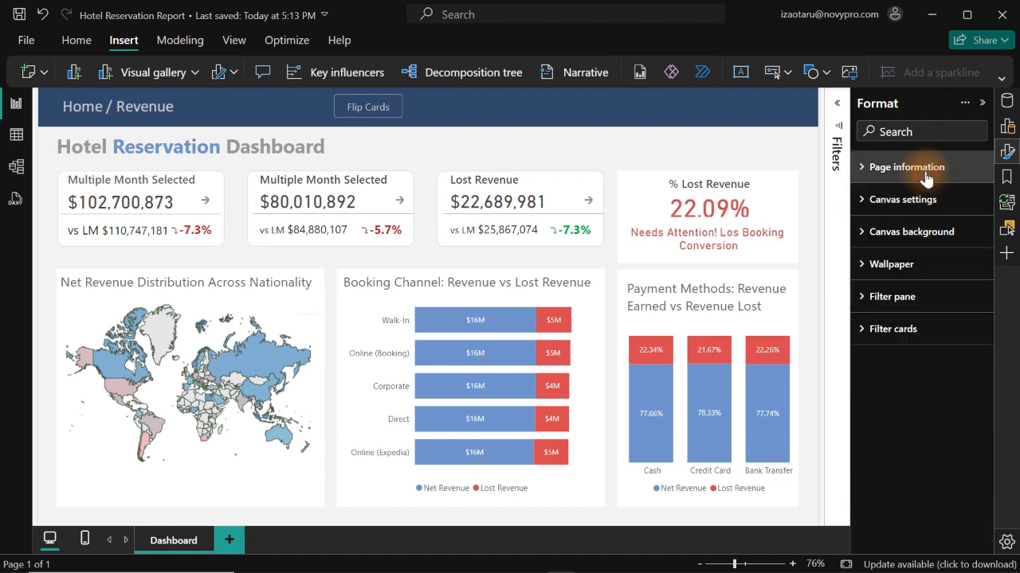
Add a new report page and name it Tooltip 01.
left_click(228, 541)
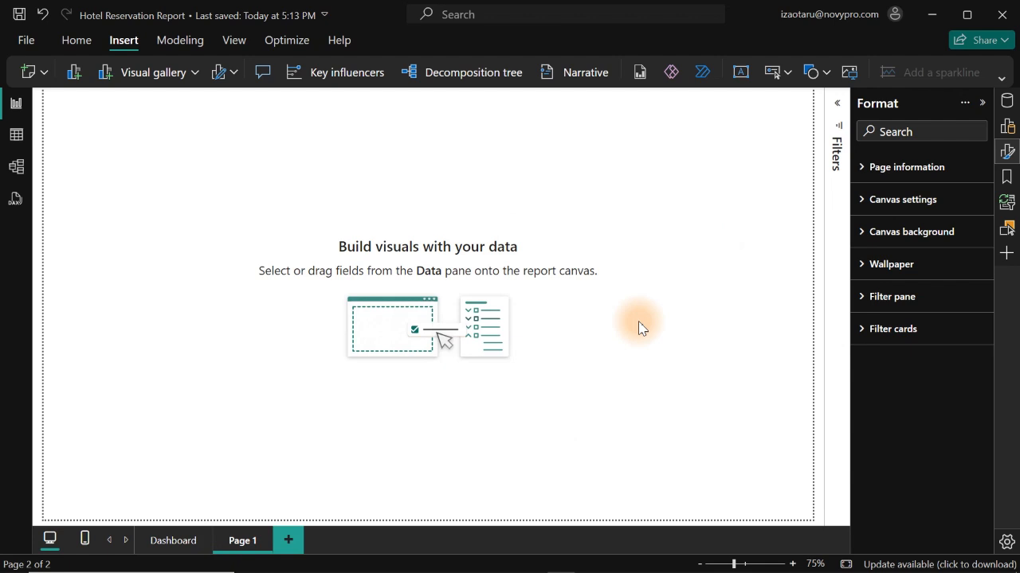
left_click(912, 168)
triple_click(899, 221)
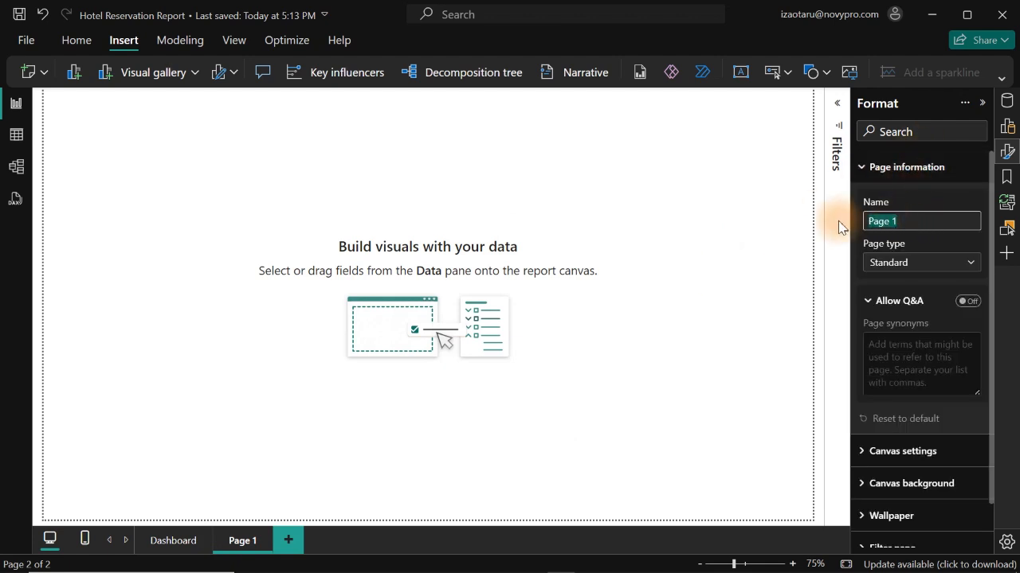
type("Too")
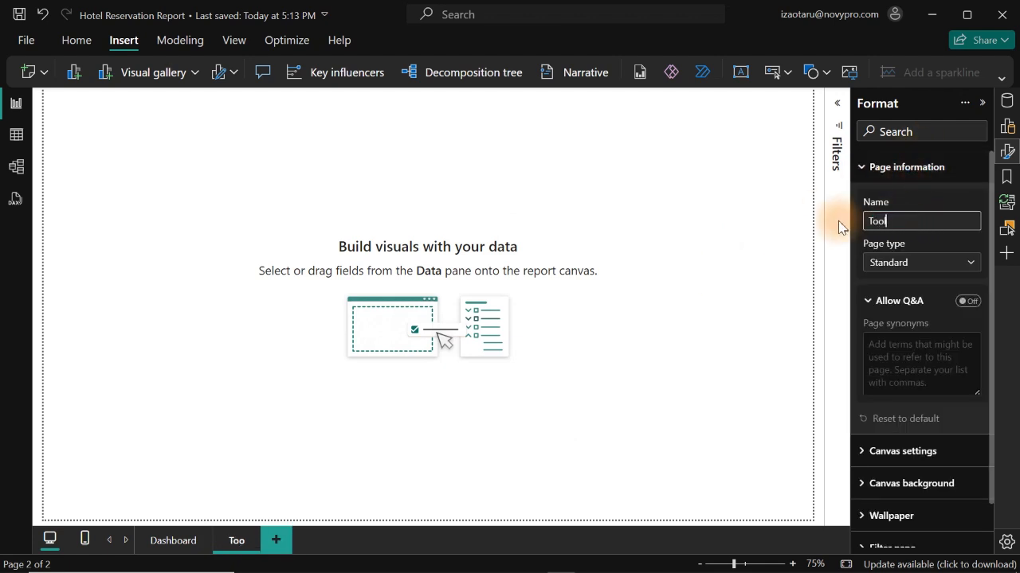
type("ltip 01")
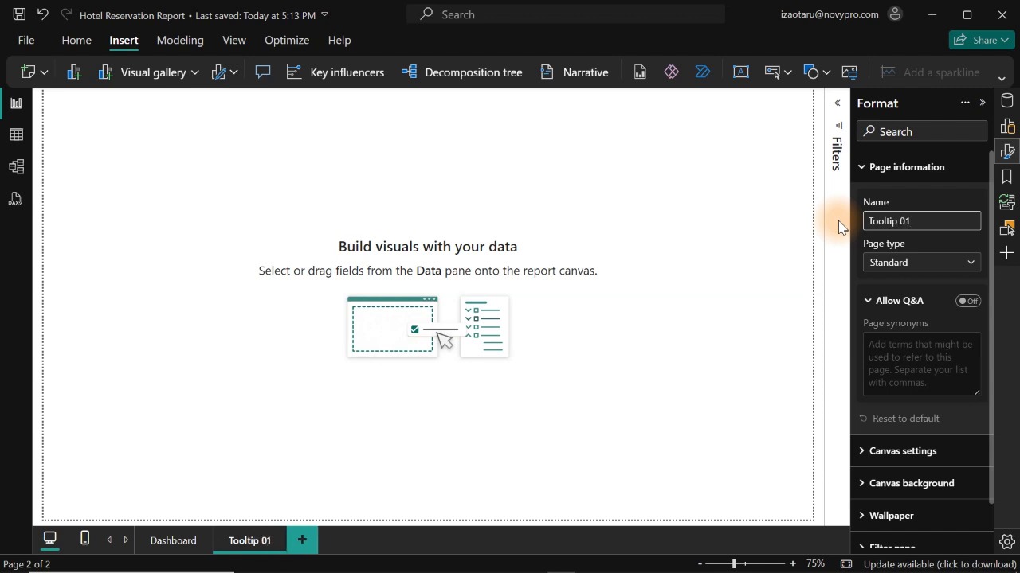
Set the Tooltip 01 page type to Tooltip and its canvas vertical alignment to Middle.
left_click(916, 268)
left_click(902, 299)
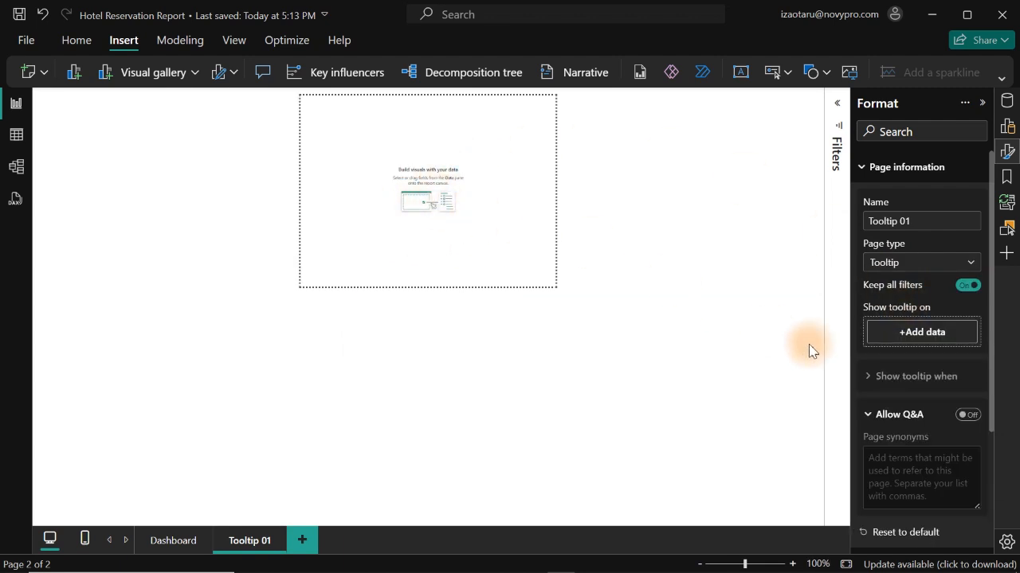
left_click(882, 169)
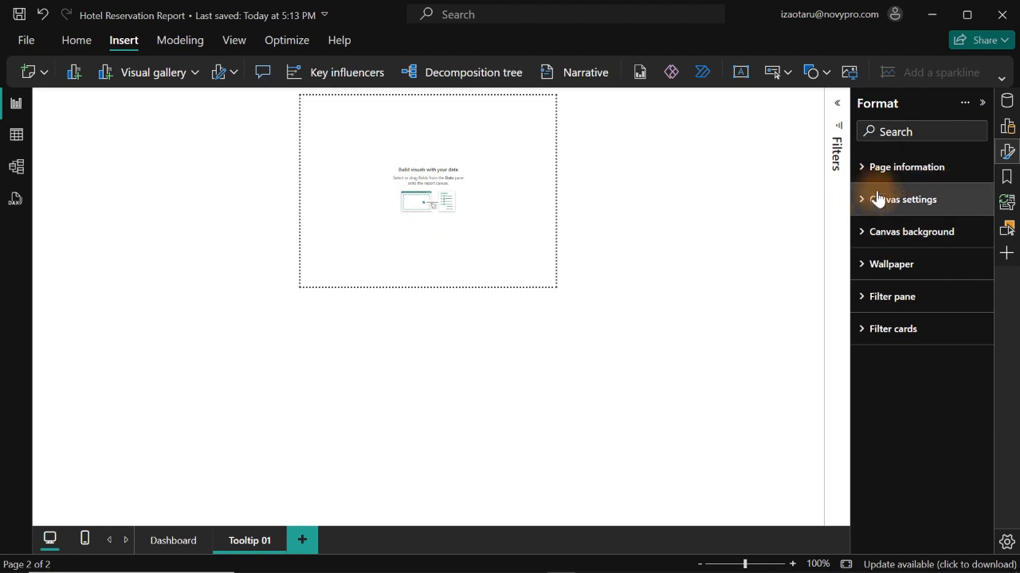
left_click(876, 200)
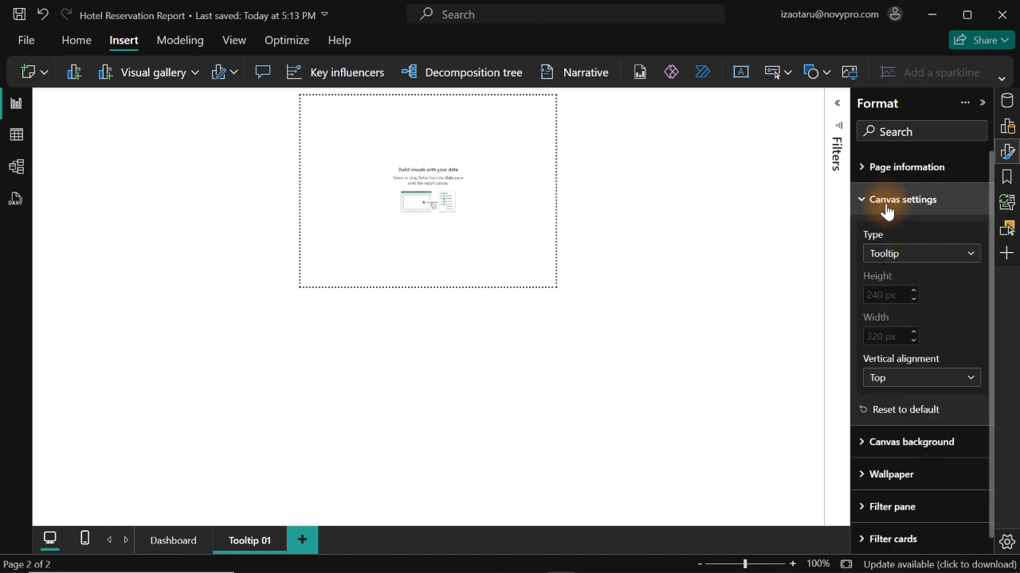
left_click(931, 381)
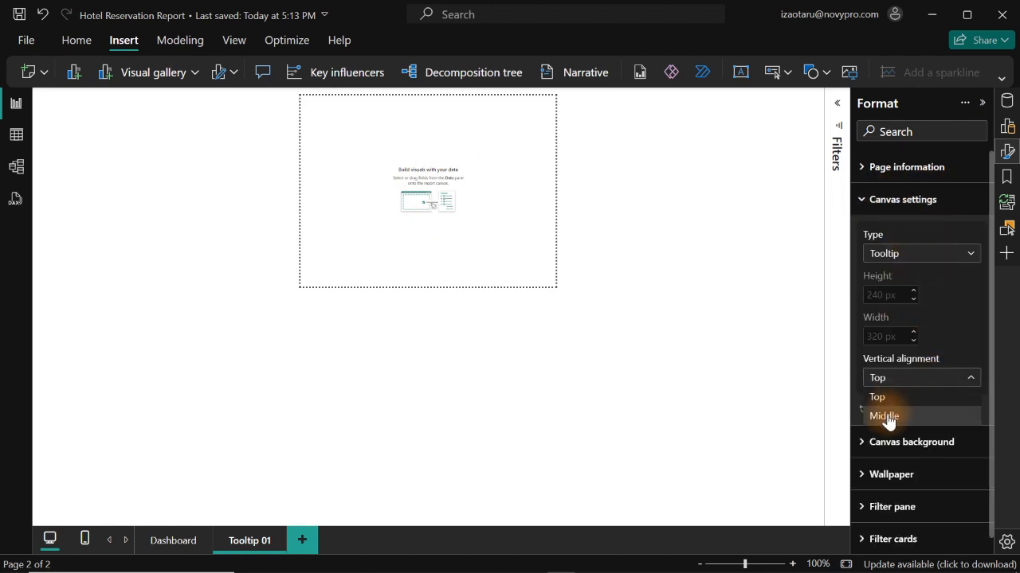
left_click(886, 417)
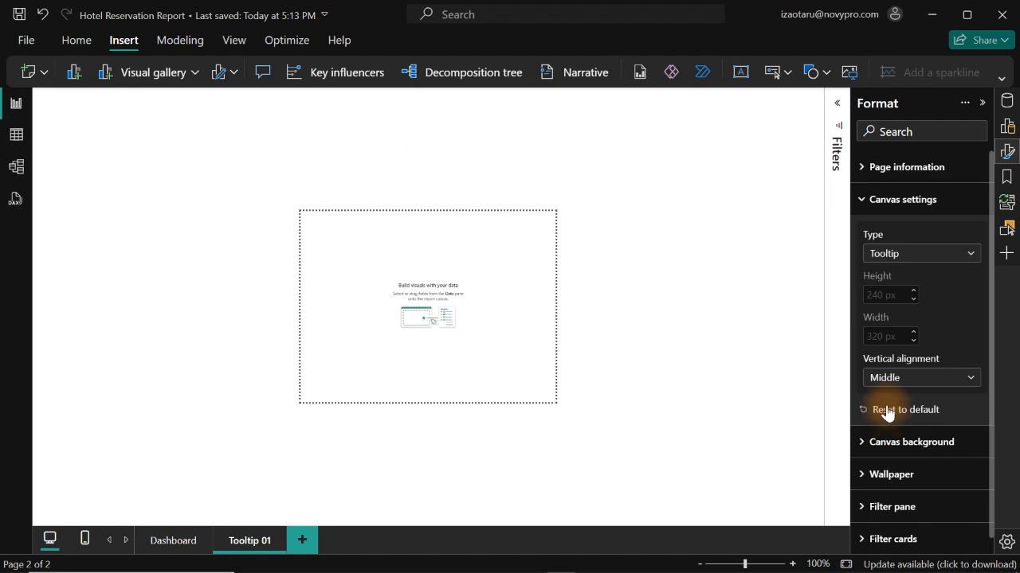
left_click(893, 208)
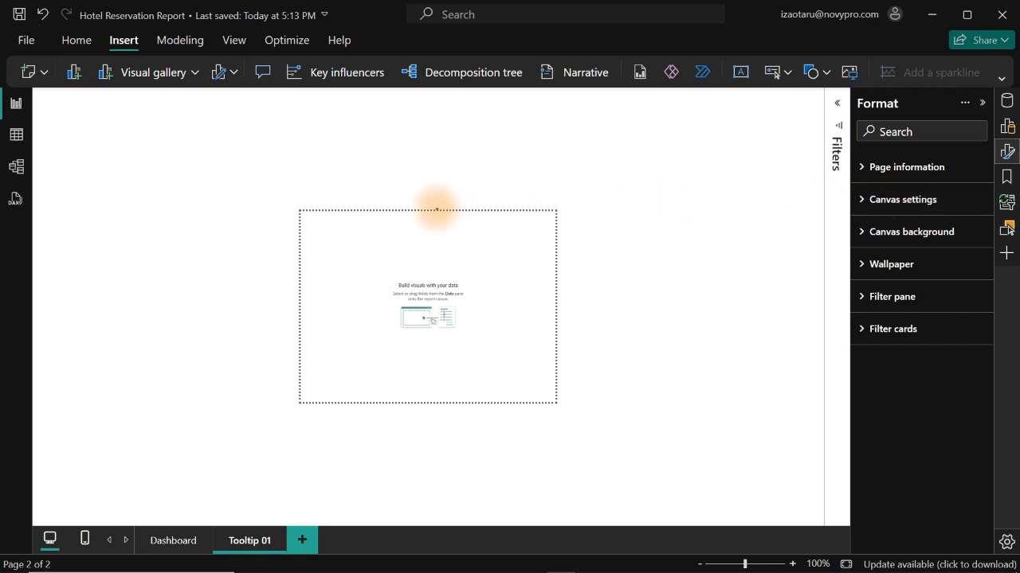
left_click_drag(434, 210, 556, 401)
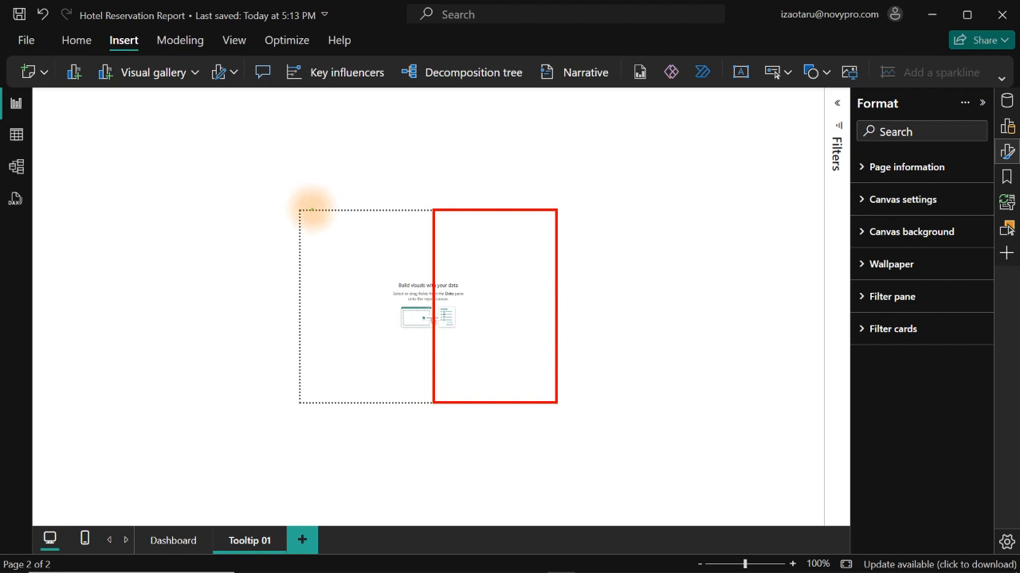
mouse_move(299, 212)
left_mouse_down()
mouse_move(417, 364)
mouse_move(433, 405)
left_mouse_up()
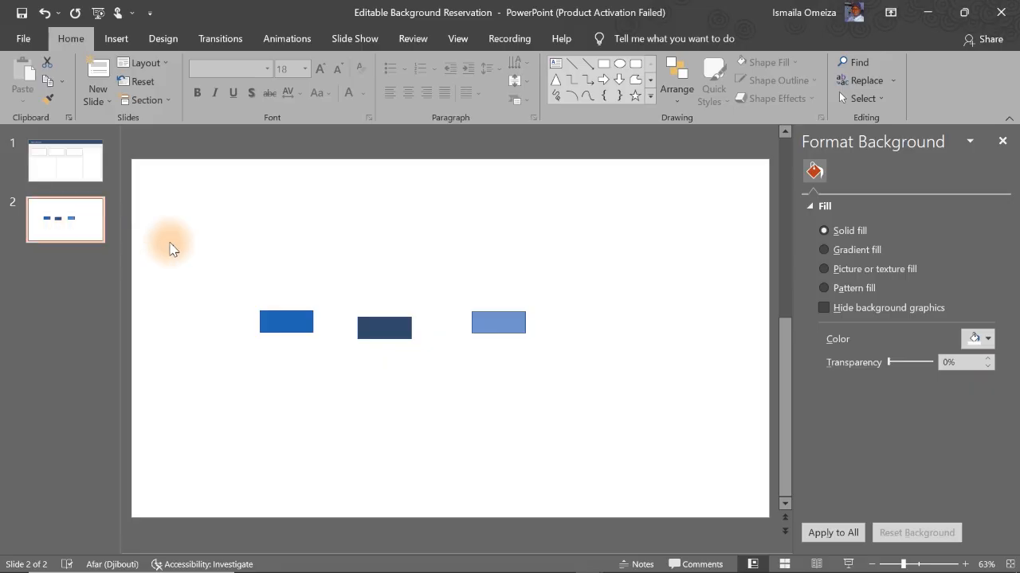
In PowerPoint, line up the three blue colour swatches in a row near the top of slide 2.
left_click(376, 326)
left_click_drag(376, 327, 391, 219)
left_click_drag(297, 321, 331, 214)
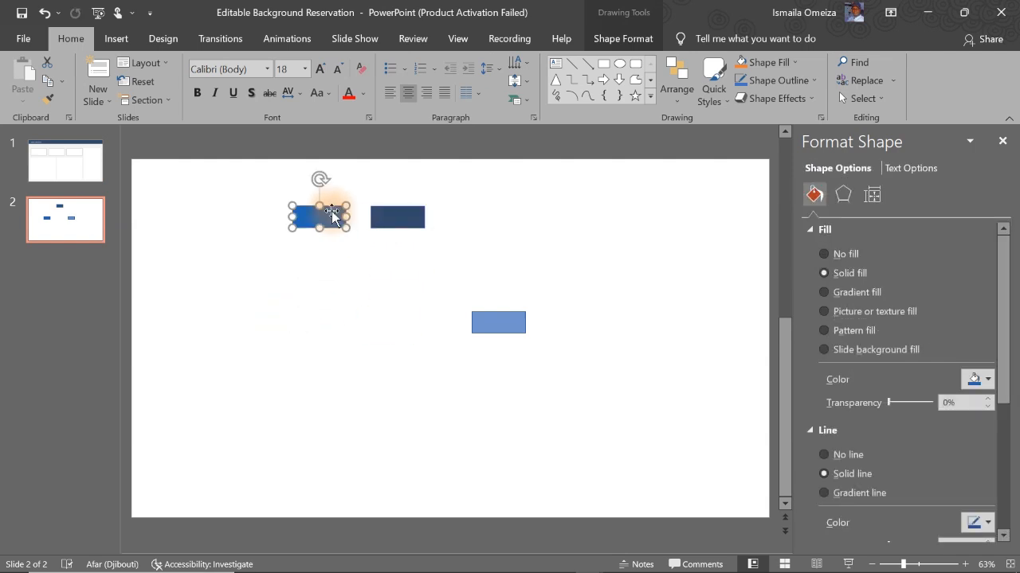
left_click_drag(510, 323, 478, 217)
Set the background of slide 2 to a solid dark grey fill.
left_click(463, 292)
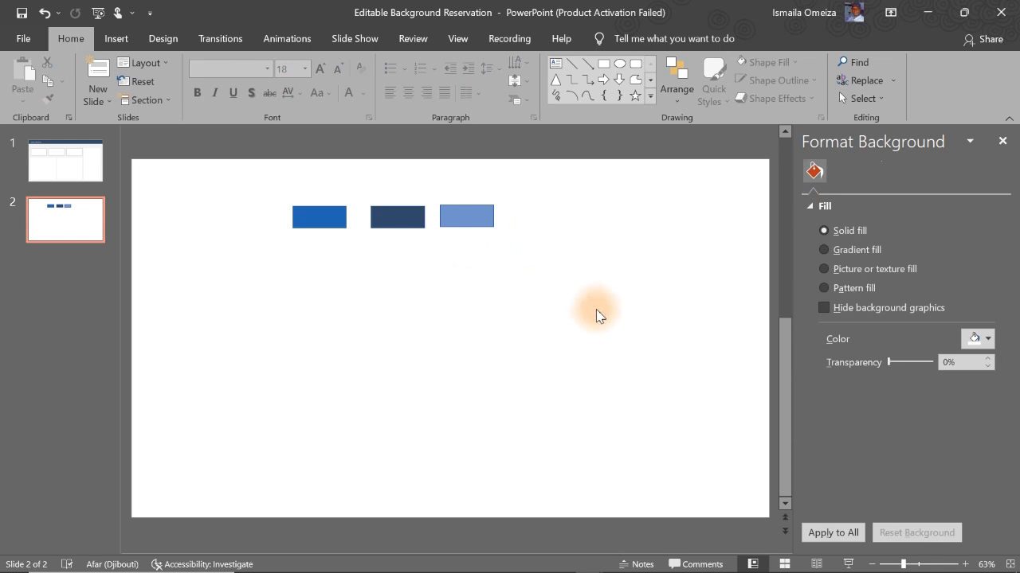
left_click(980, 340)
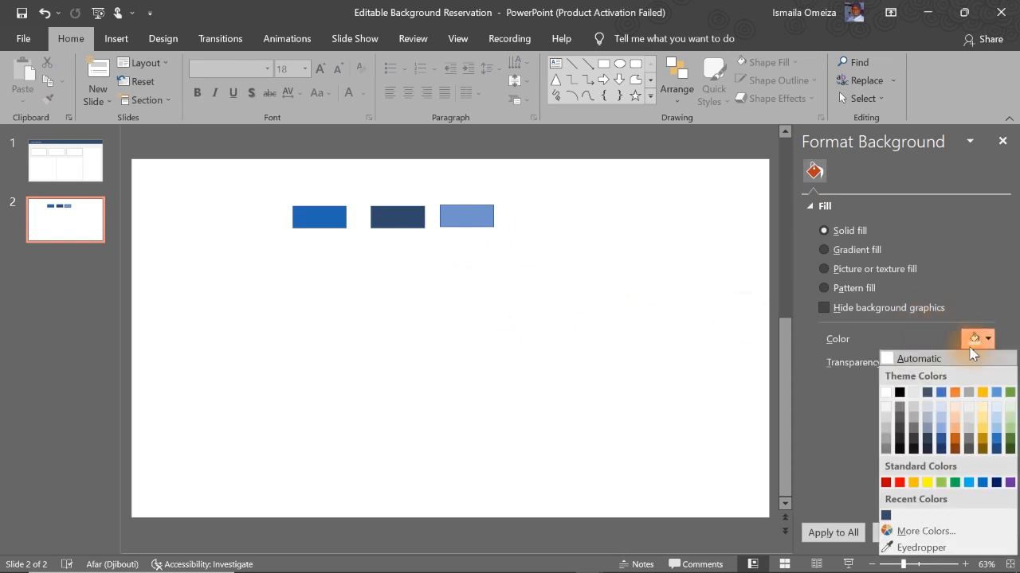
left_click(900, 420)
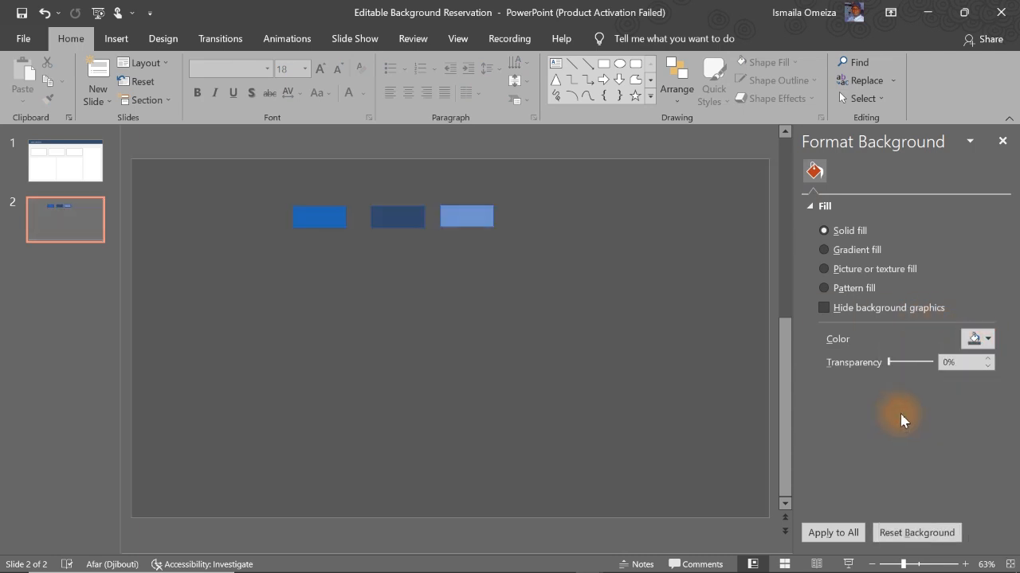
Draw a rectangle about 4.4" wide and 4.94" high below the swatches, with white fill and no outline.
left_click(603, 63)
left_click_drag(333, 271, 542, 507)
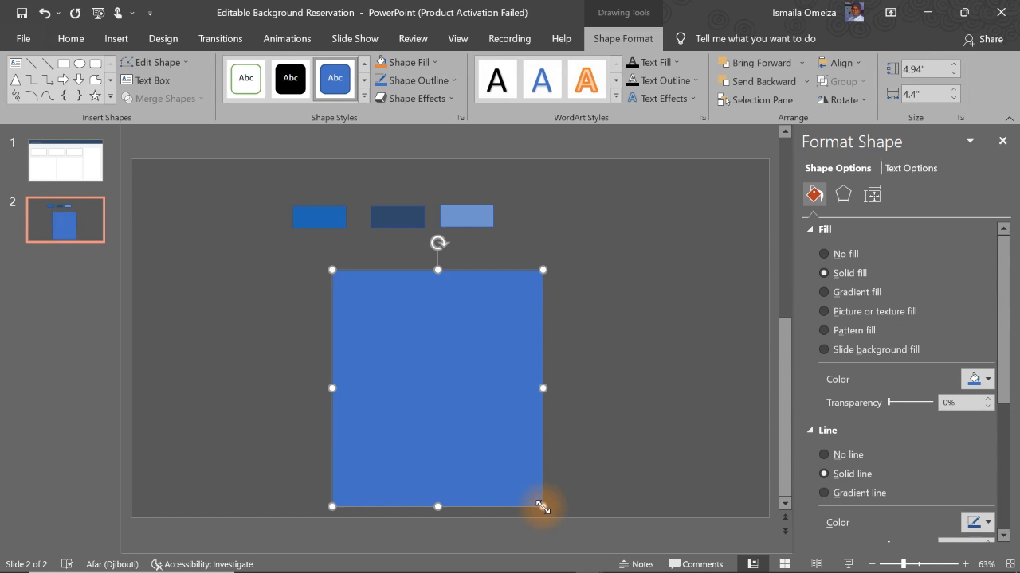
left_click(979, 383)
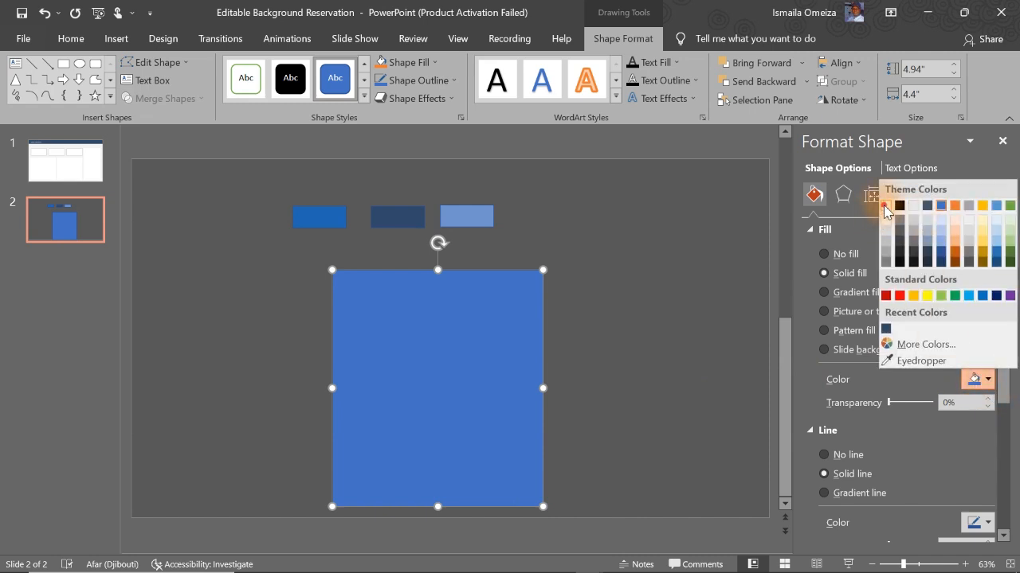
left_click(885, 206)
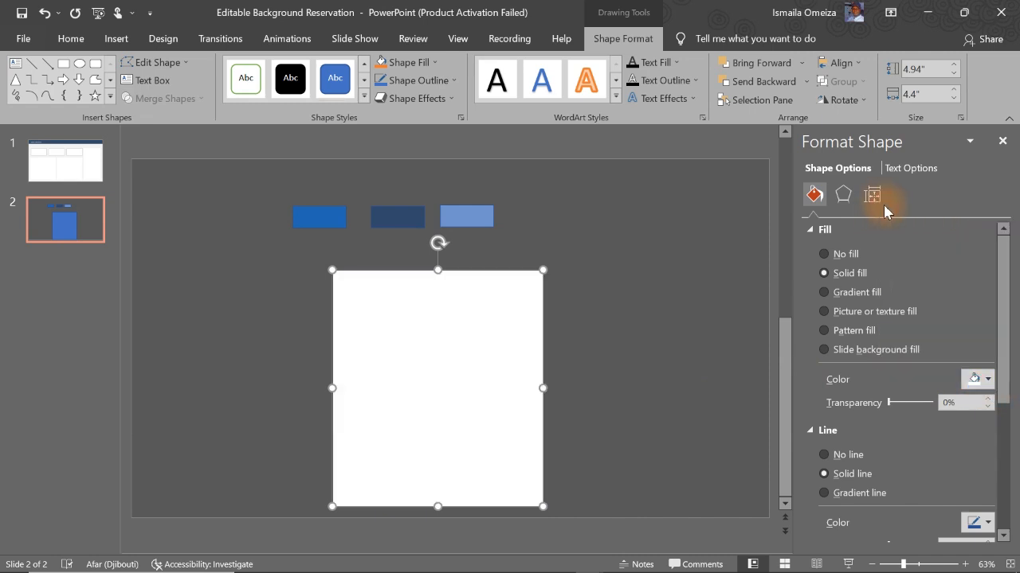
left_click(829, 231)
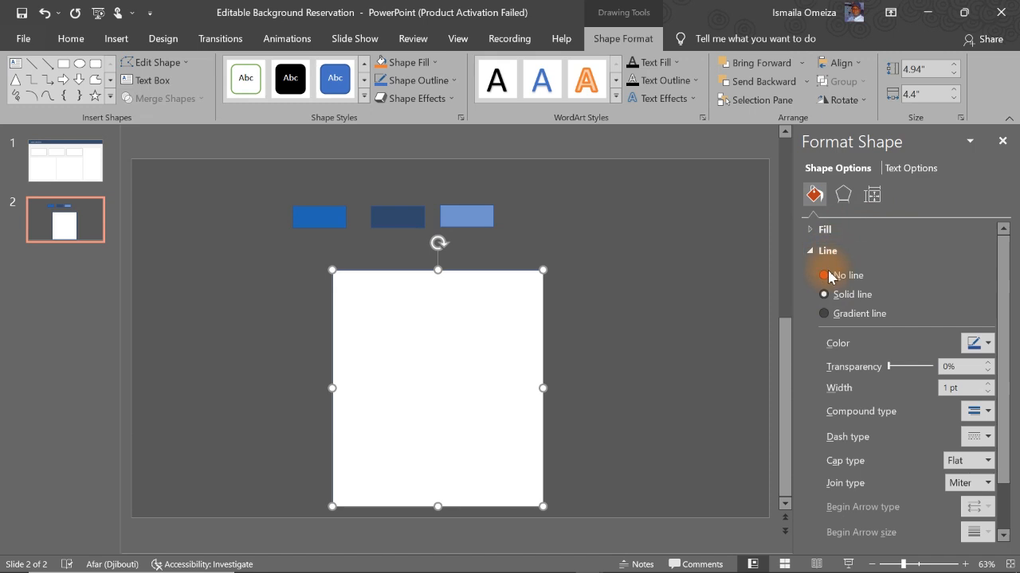
left_click(828, 277)
left_click(682, 299)
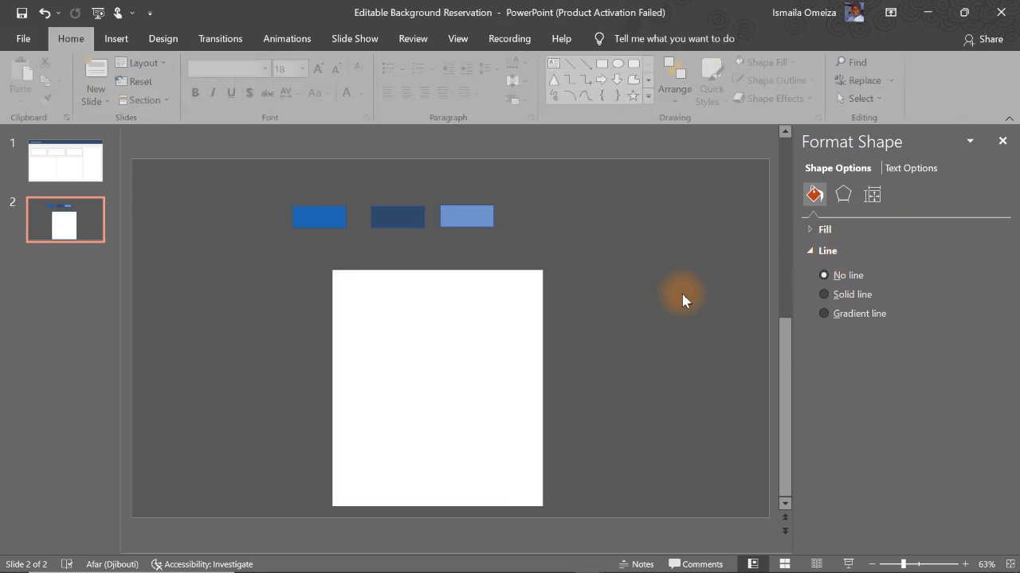
Widen the white rectangle to about 5.2" and draw a vertical line down its centre from the upper to the lower edge.
left_click(492, 377)
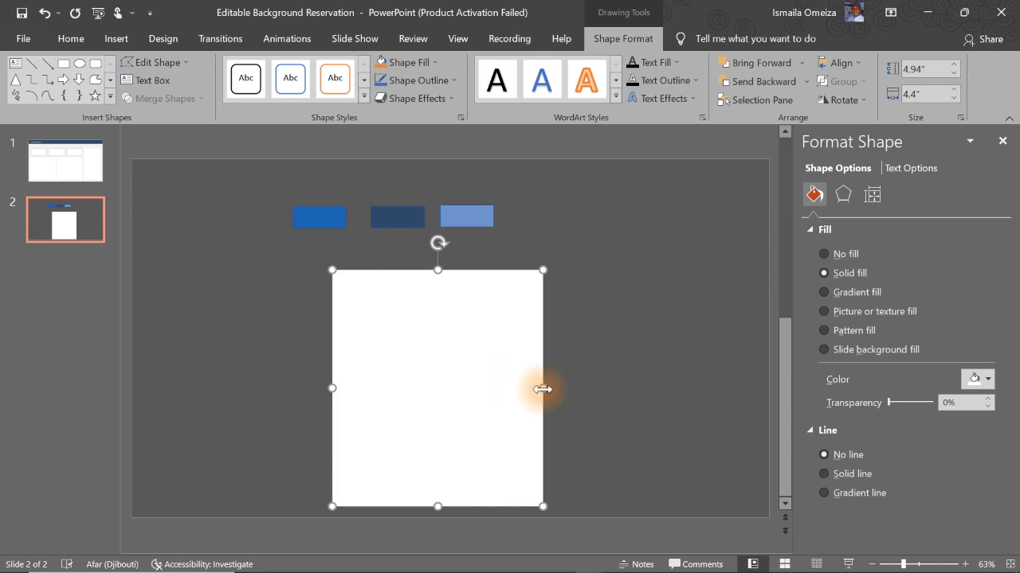
left_click_drag(542, 388, 580, 389)
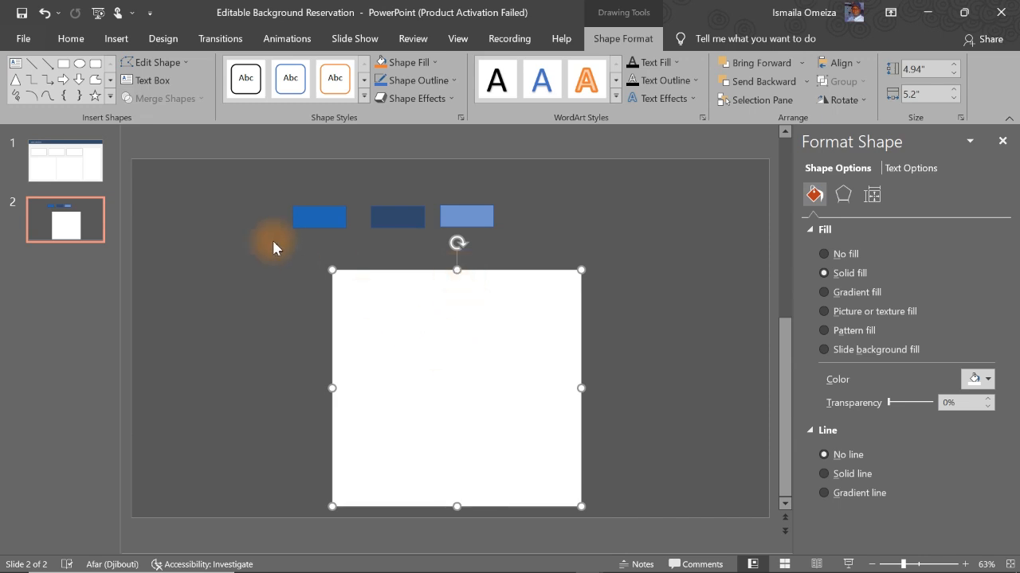
left_click(37, 70)
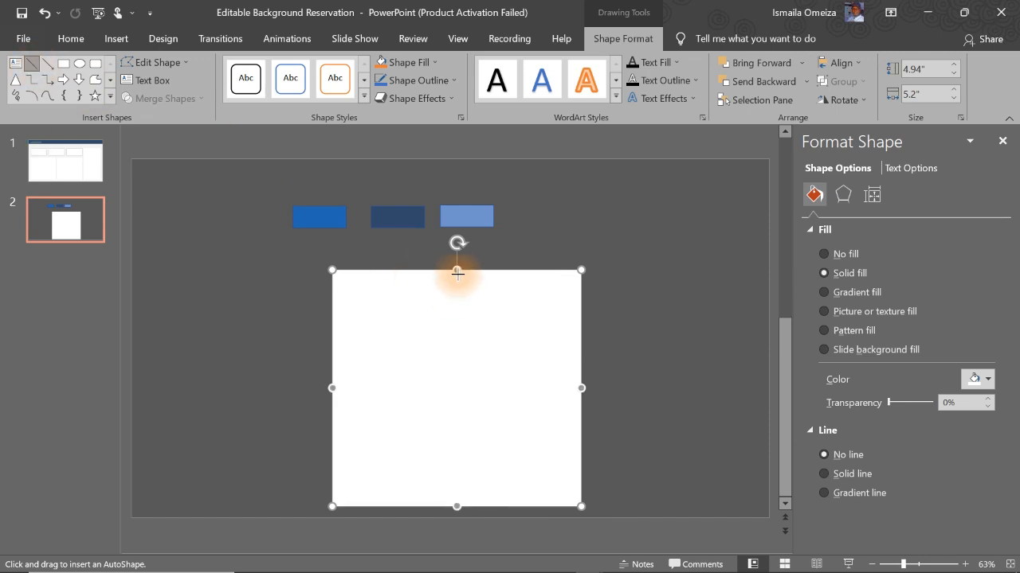
mouse_move(457, 273)
left_mouse_down()
mouse_move(476, 485)
mouse_move(454, 542)
mouse_move(456, 507)
left_mouse_up()
left_click(655, 431)
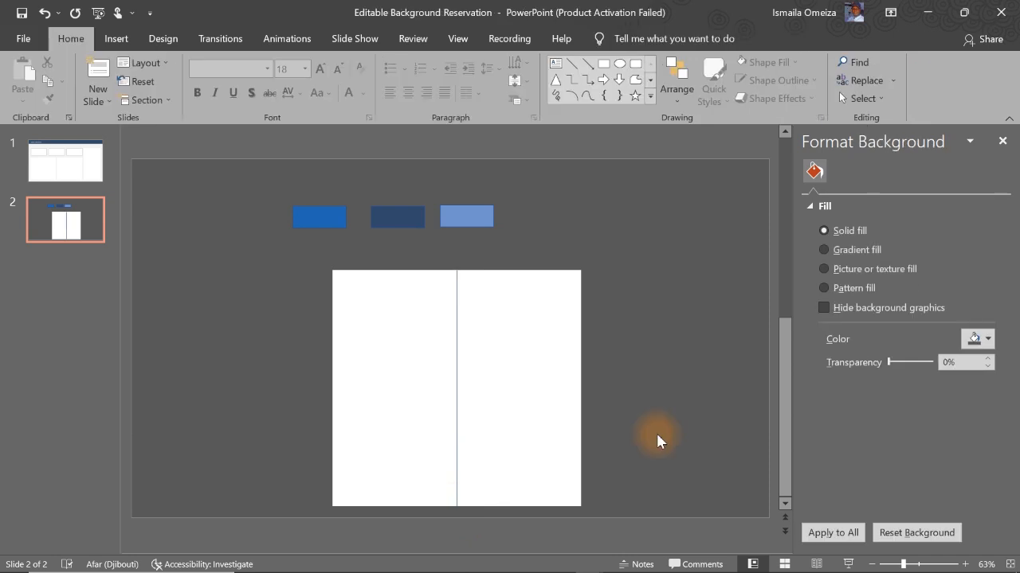
Draw a rectangle about 2.62" wide and 4.96" high covering the white rectangle's right half, starting at the centre line.
left_click(524, 352)
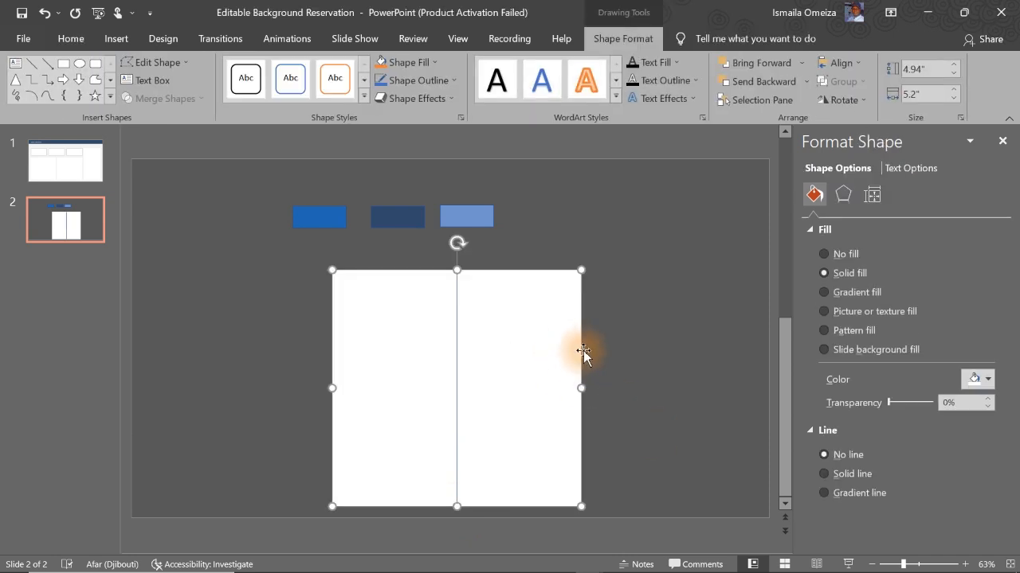
left_click(63, 64)
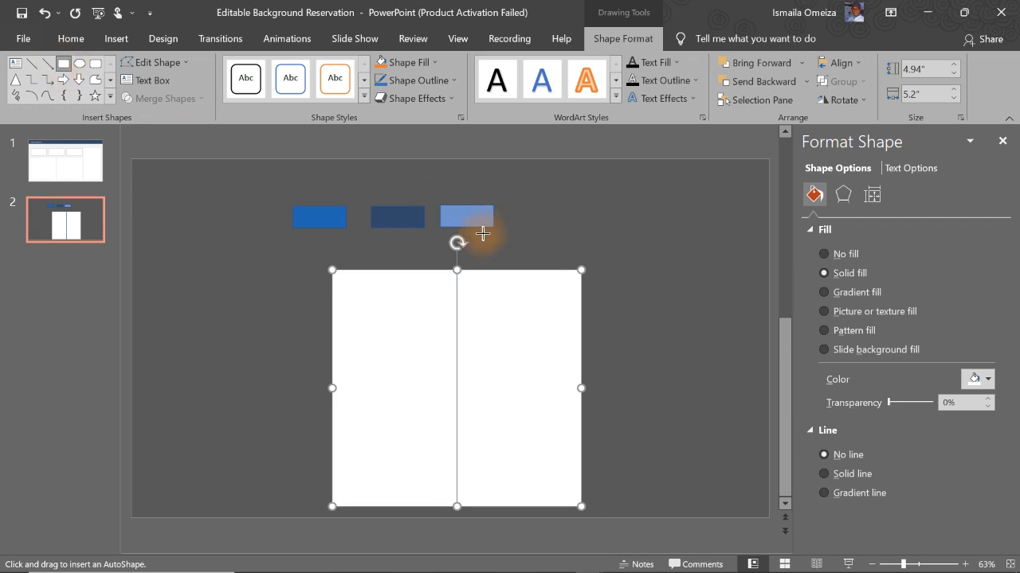
mouse_move(459, 270)
left_mouse_down()
mouse_move(562, 444)
mouse_move(582, 507)
left_mouse_up()
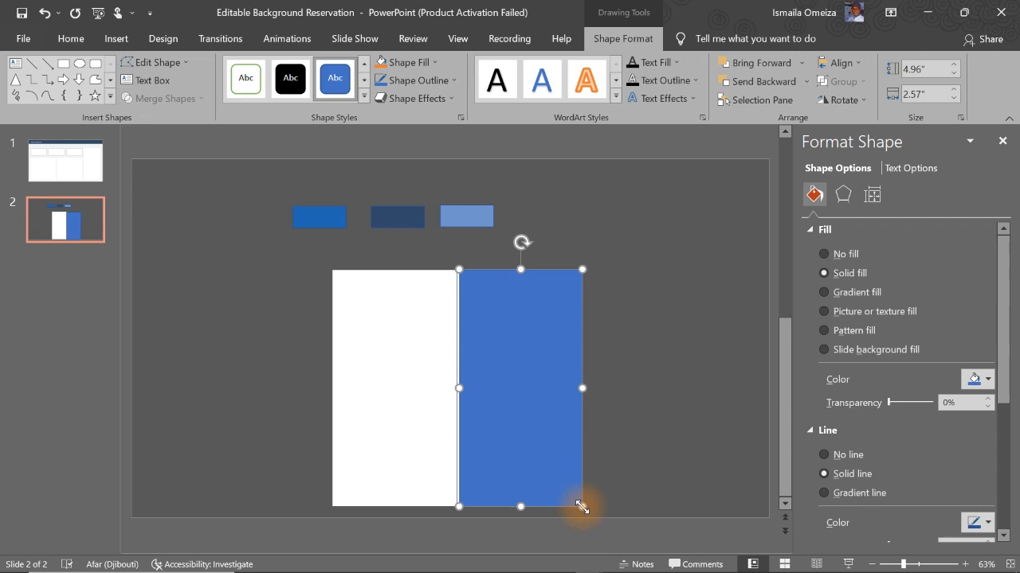
left_click_drag(458, 388, 455, 388)
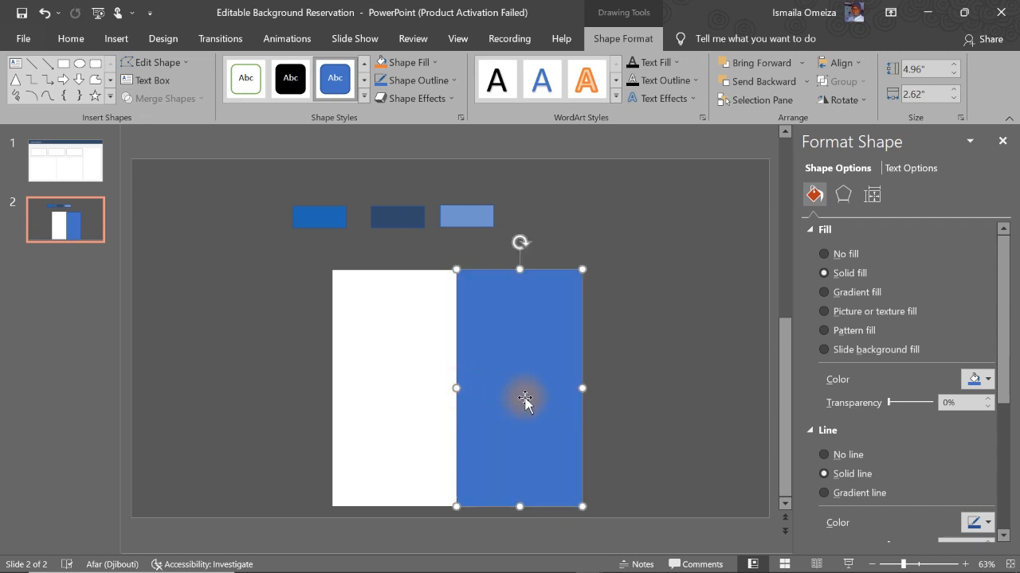
Duplicate the blue rectangle and place the copy over the white rectangle's left half.
key("ctrl+d")
left_click_drag(532, 401, 399, 394)
left_click(635, 373)
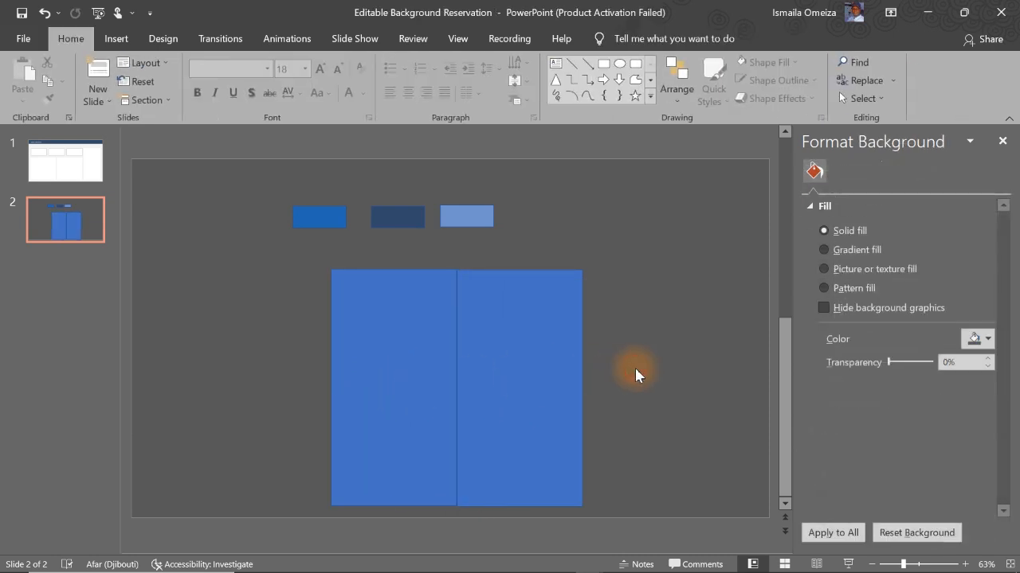
Move the two blue rectangles apart and delete the vertical centre line between them.
left_click(458, 380)
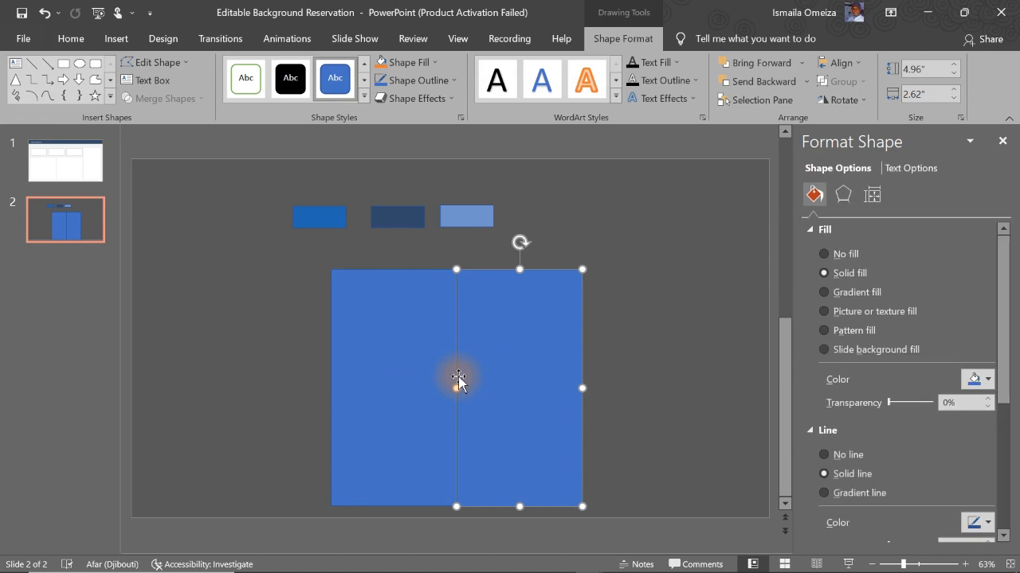
left_click_drag(487, 380, 523, 380)
left_click_drag(413, 389, 382, 391)
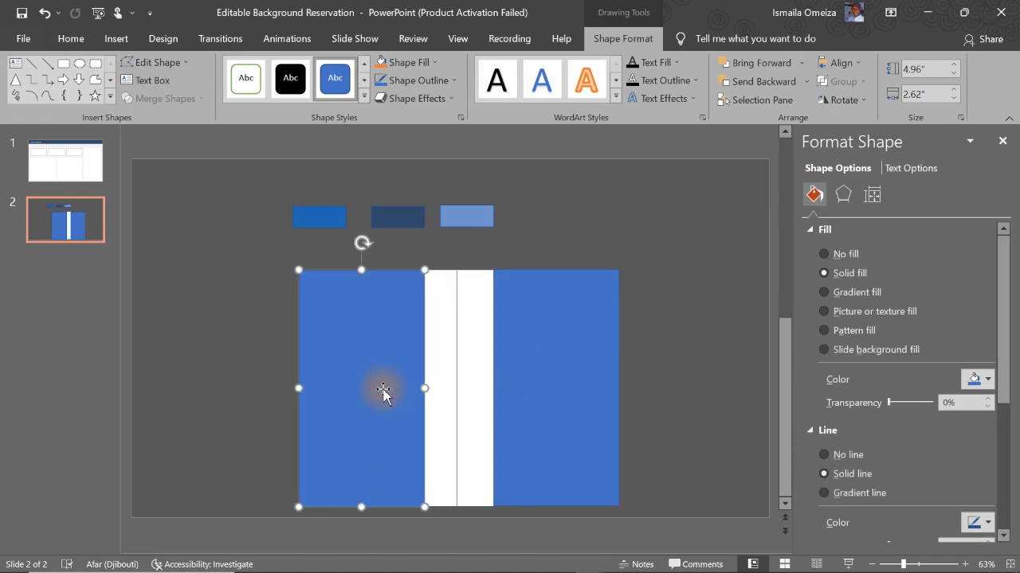
left_click(455, 405)
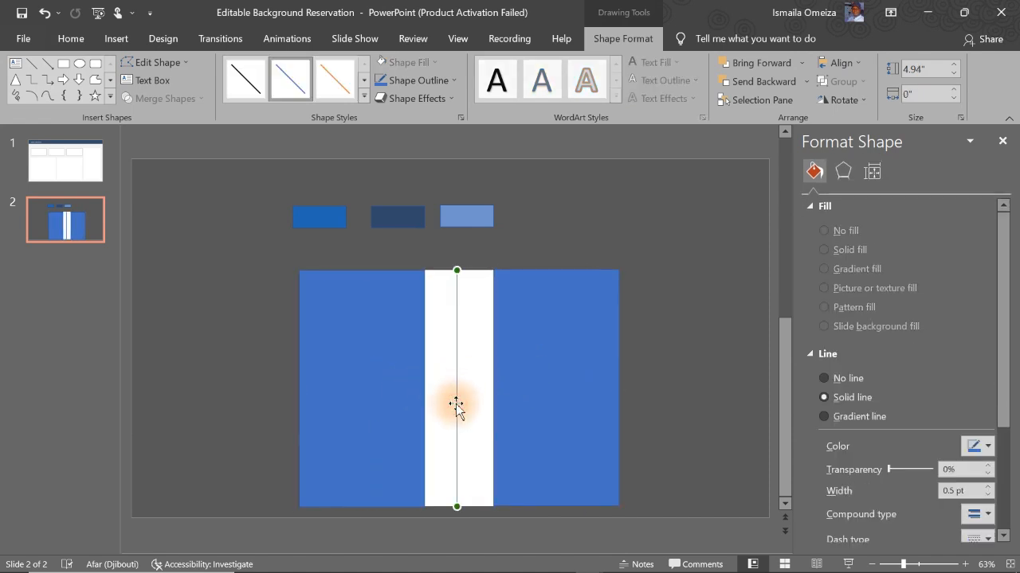
left_click(456, 403)
Move both blue rectangles back over the halves of the white rectangle and delete the left-hand one.
left_click(536, 392)
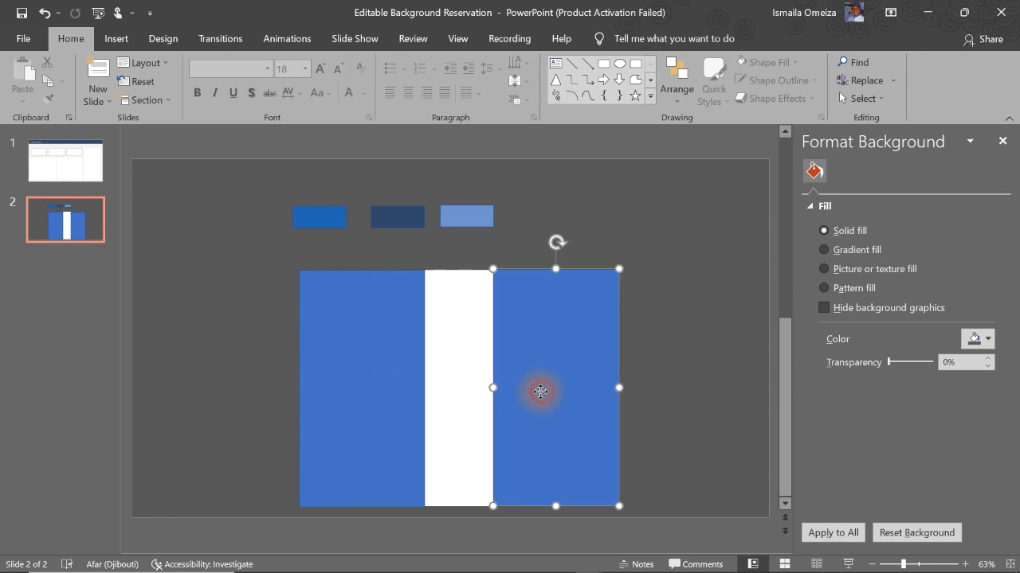
left_click_drag(544, 393, 505, 399)
left_click(401, 399)
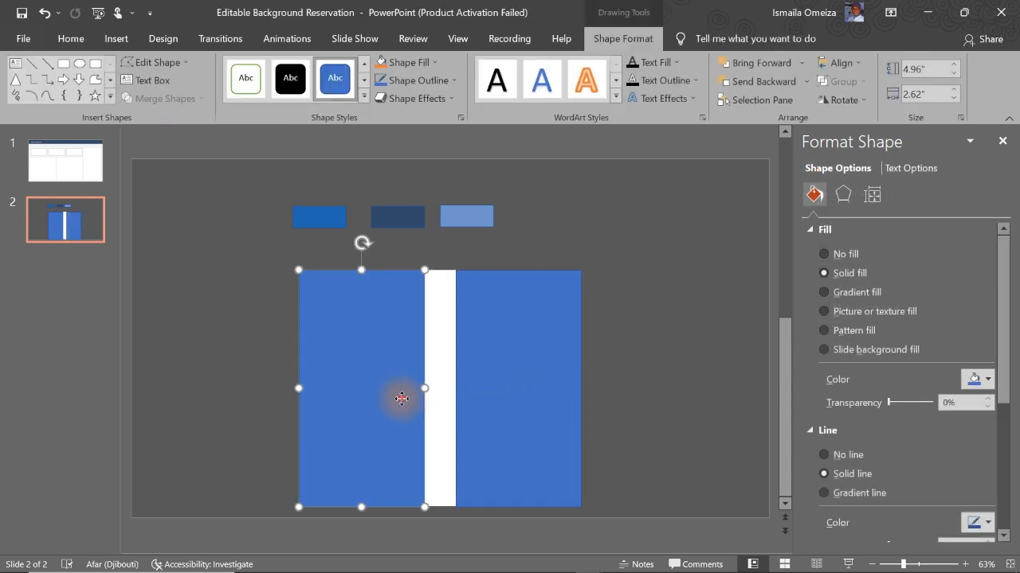
left_click_drag(402, 403, 422, 402)
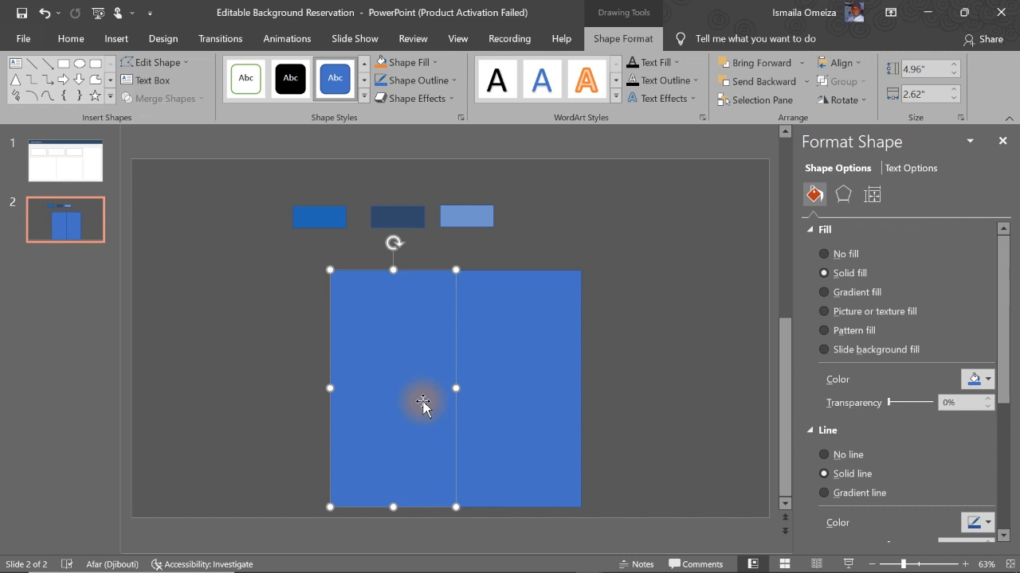
left_click_drag(422, 404, 278, 410)
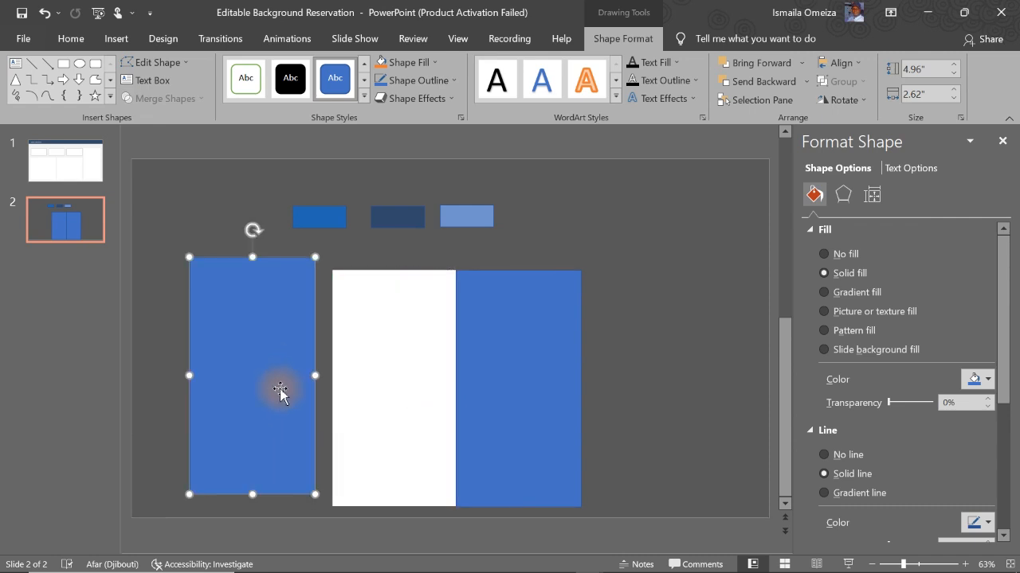
key("Delete")
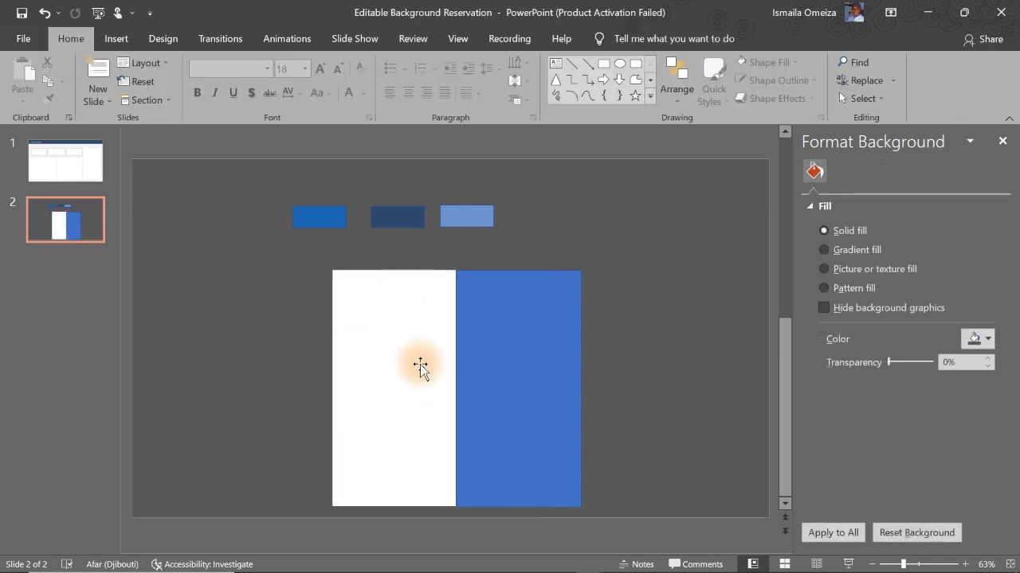
Fill the remaining blue rectangle with the lightest swatch's colour, sampled with the Eyedropper.
left_click(495, 387)
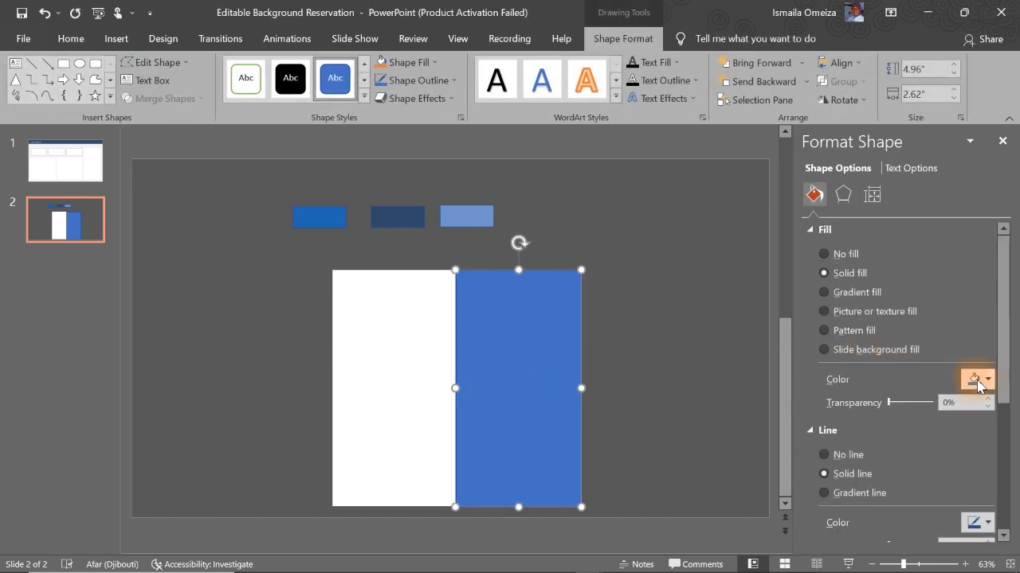
left_click(977, 383)
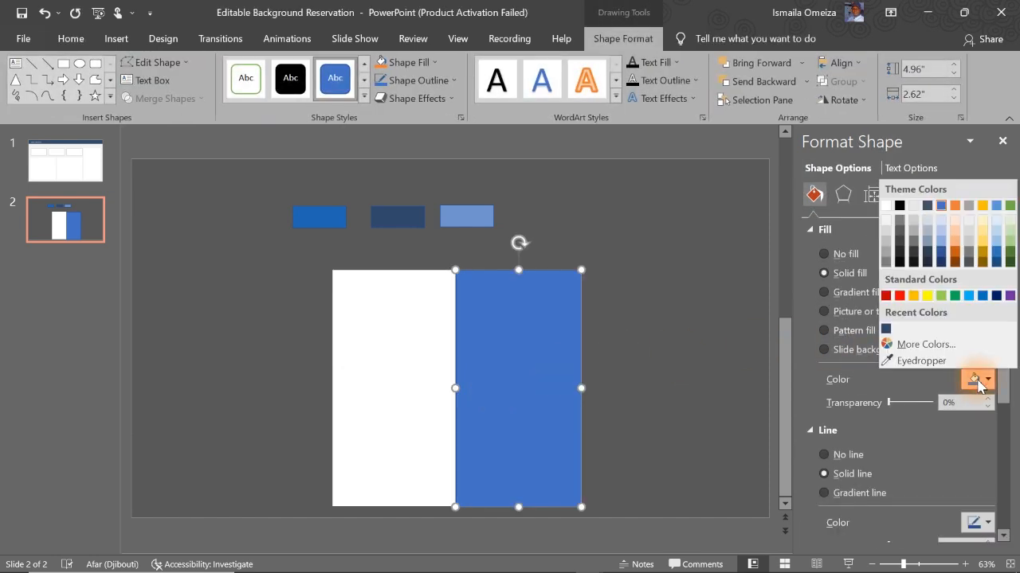
left_click(903, 361)
left_click(478, 215)
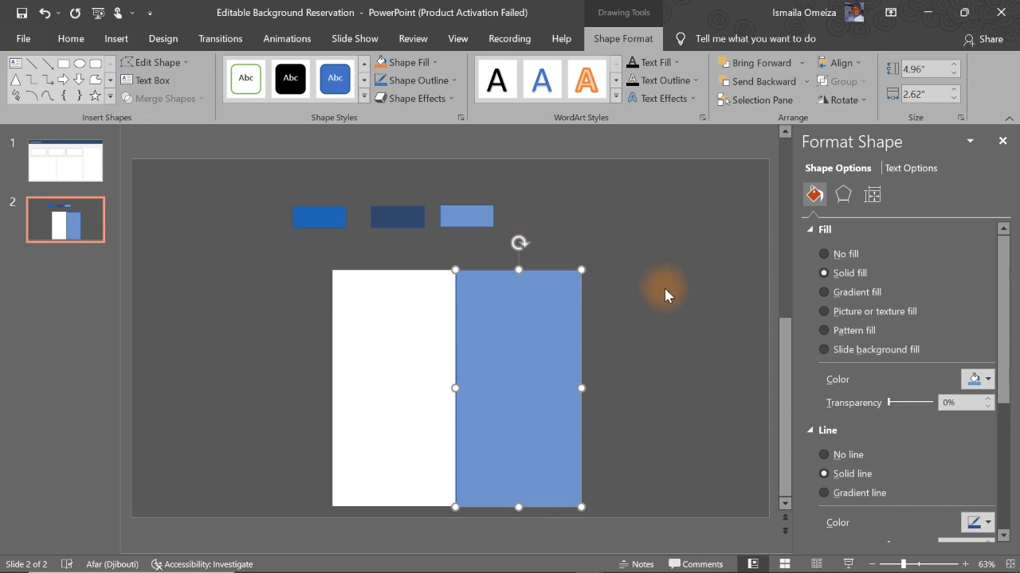
Try fill transparencies of 50% and 71% on the light blue rectangle.
left_click(945, 403)
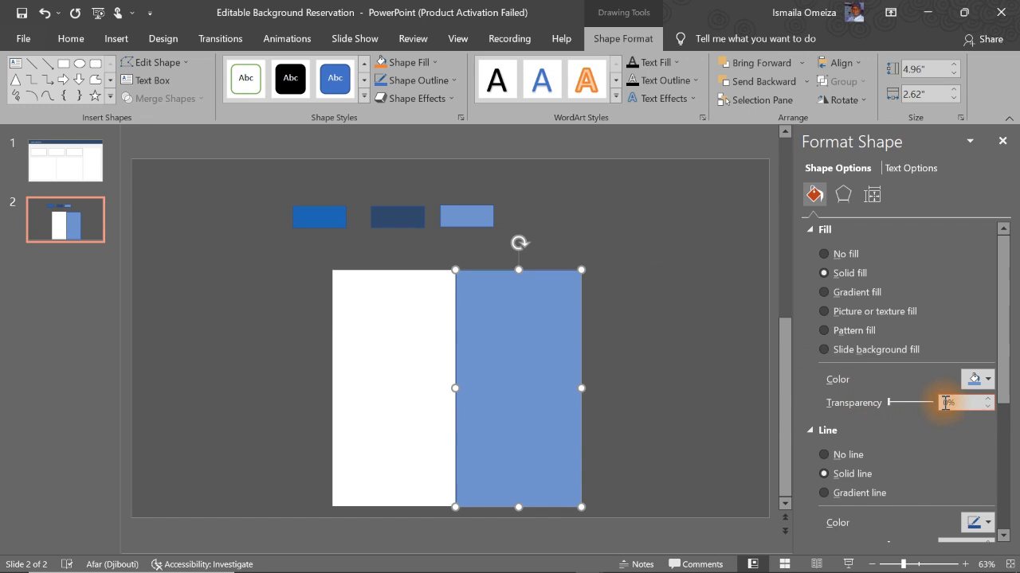
type("50")
key("Return")
left_click(682, 355)
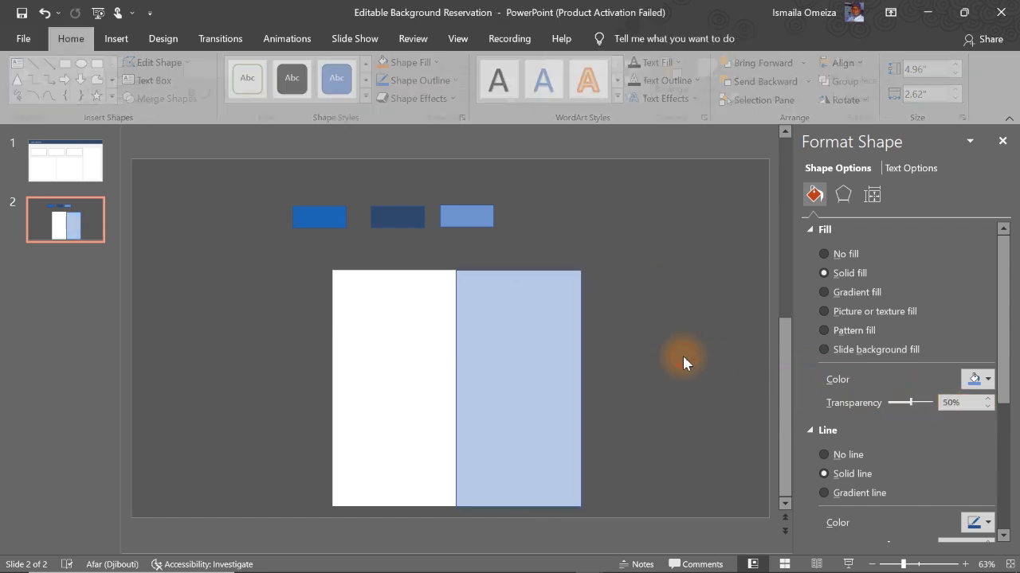
left_click(556, 355)
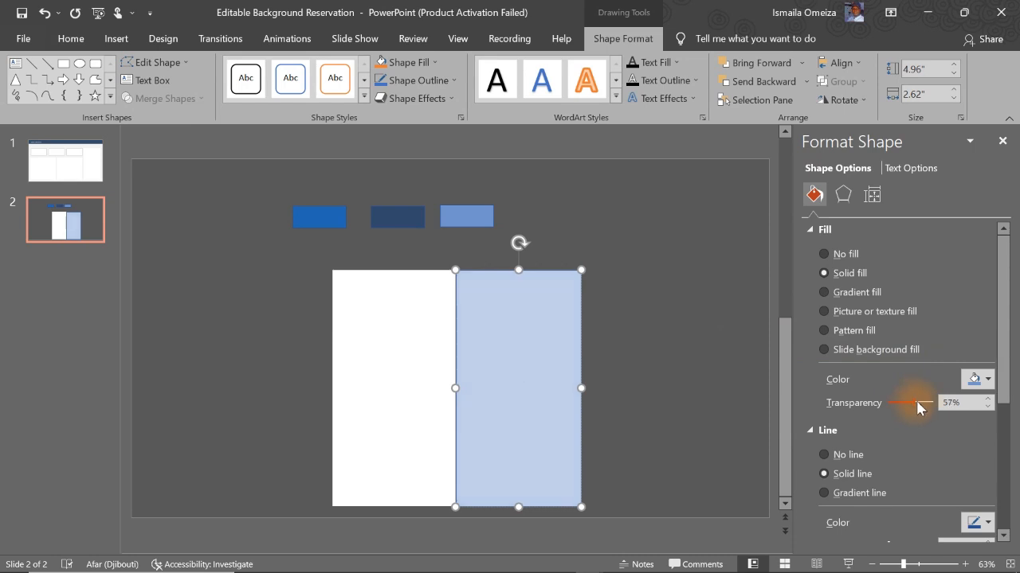
left_click_drag(916, 400, 916, 401)
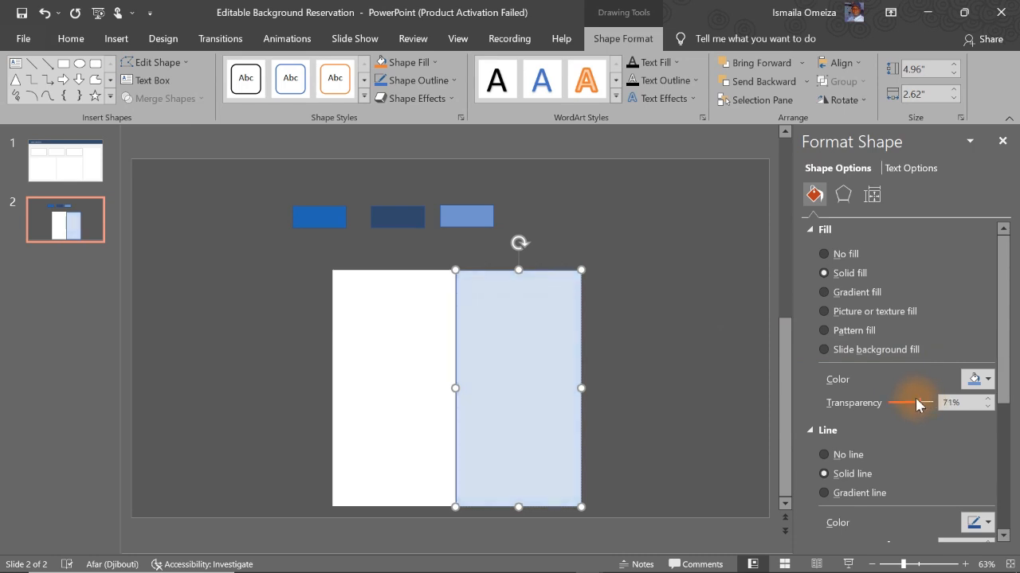
left_click(658, 371)
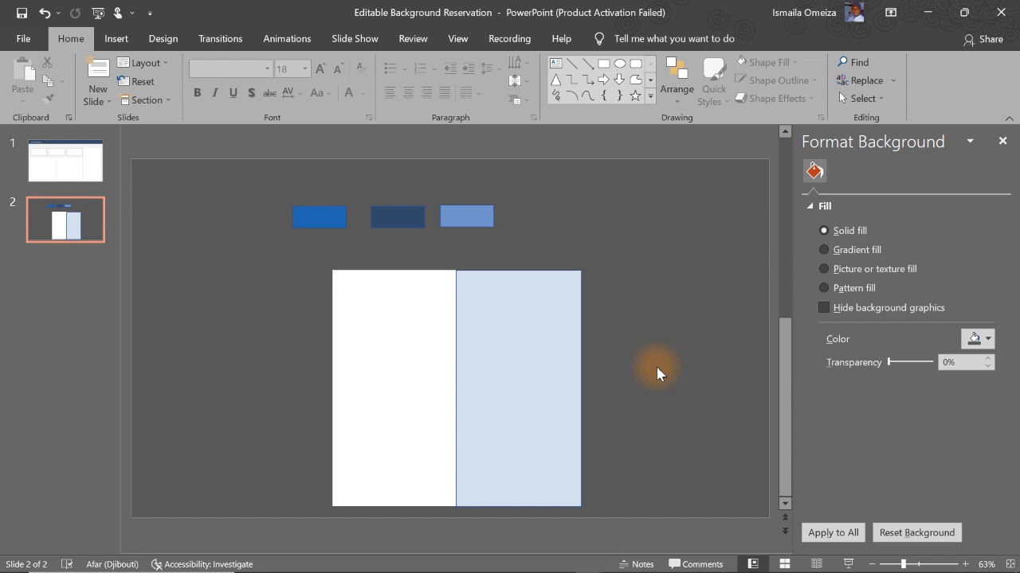
Set the light blue rectangle's fill transparency to 65% and remove its outline.
left_click(529, 370)
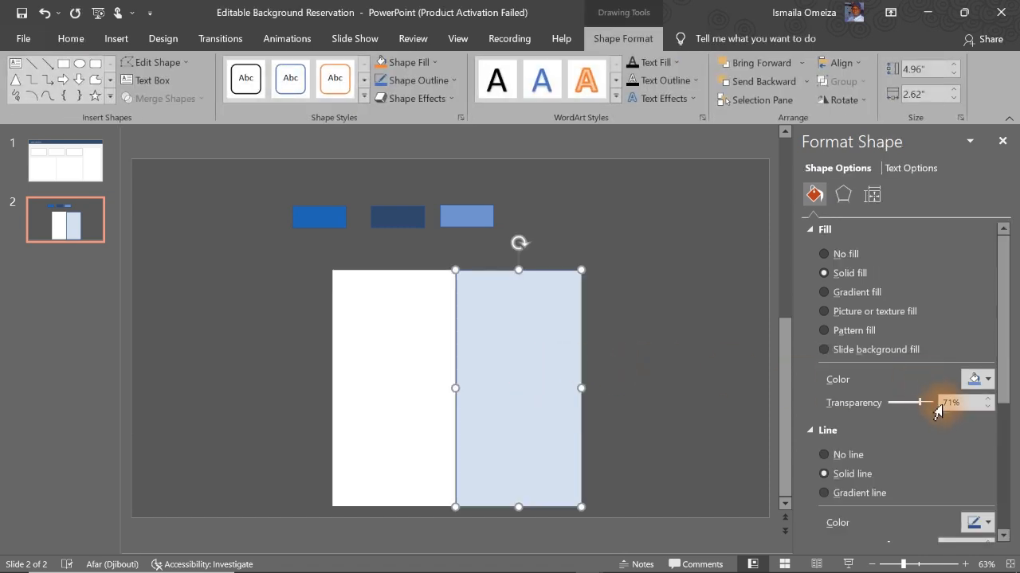
left_click(926, 403)
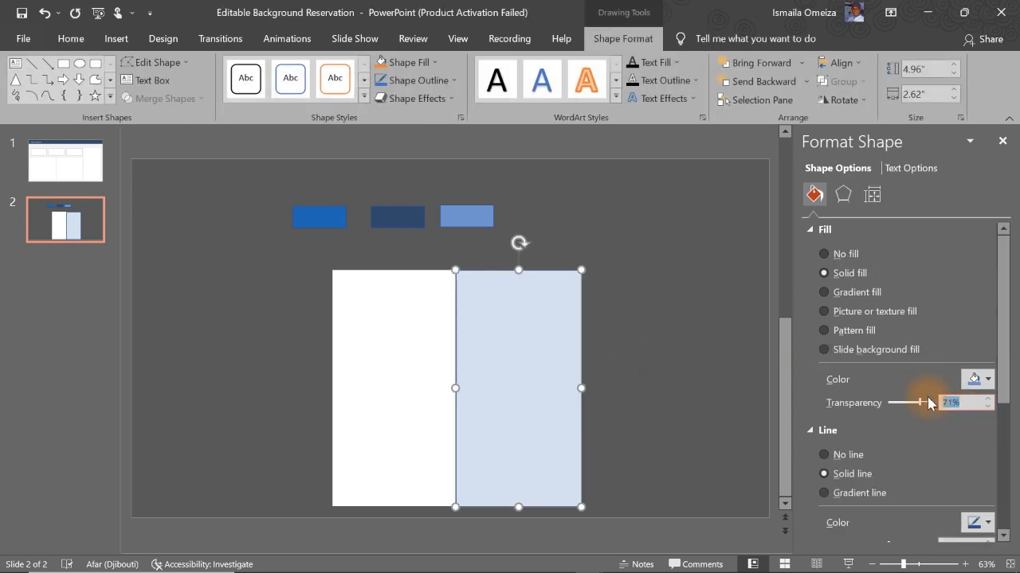
type("65")
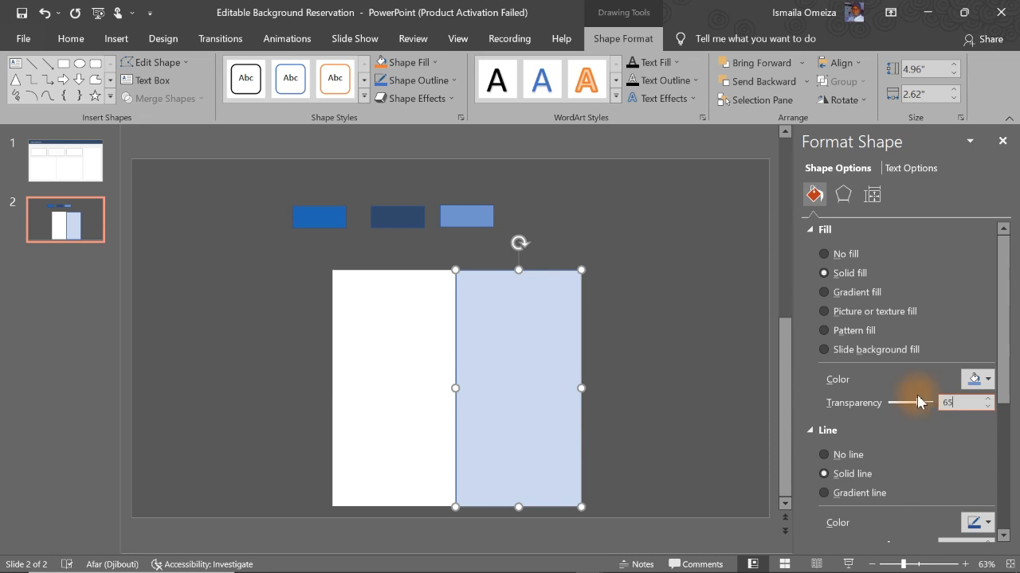
left_click(844, 456)
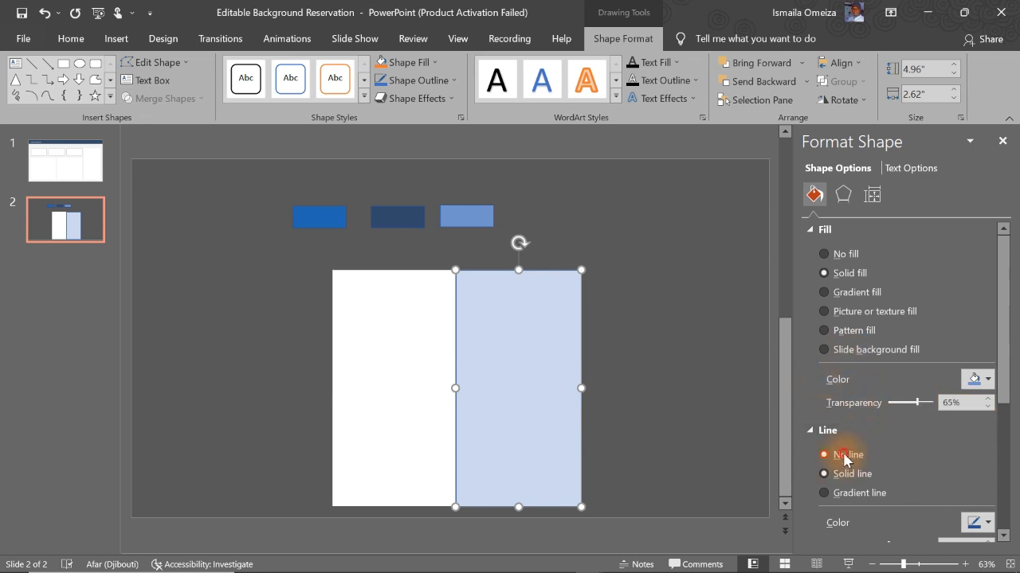
left_click(697, 372)
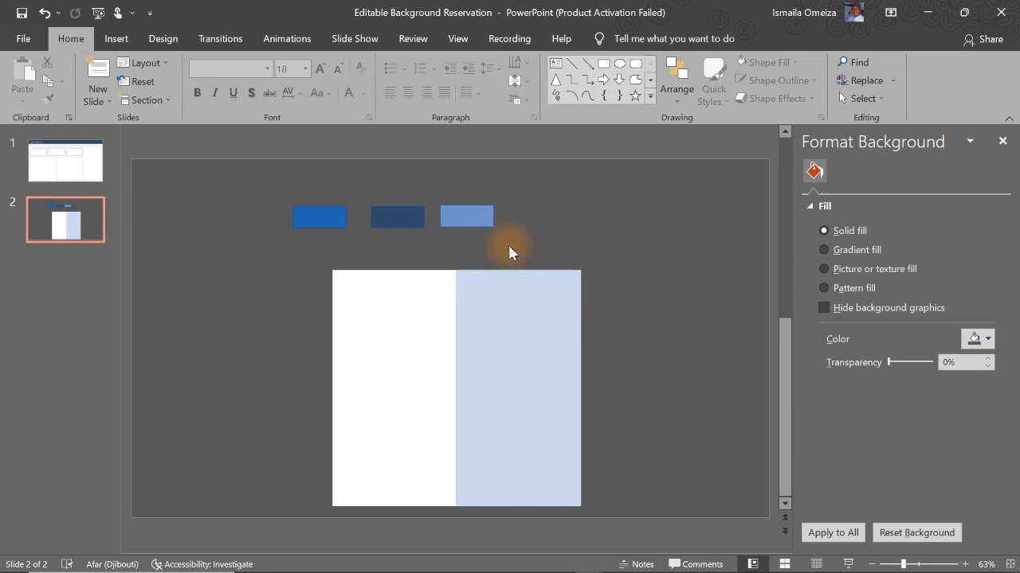
Draw a bar about 2.6" wide and 0.53" high across the upper part of the light blue rectangle.
left_click(603, 64)
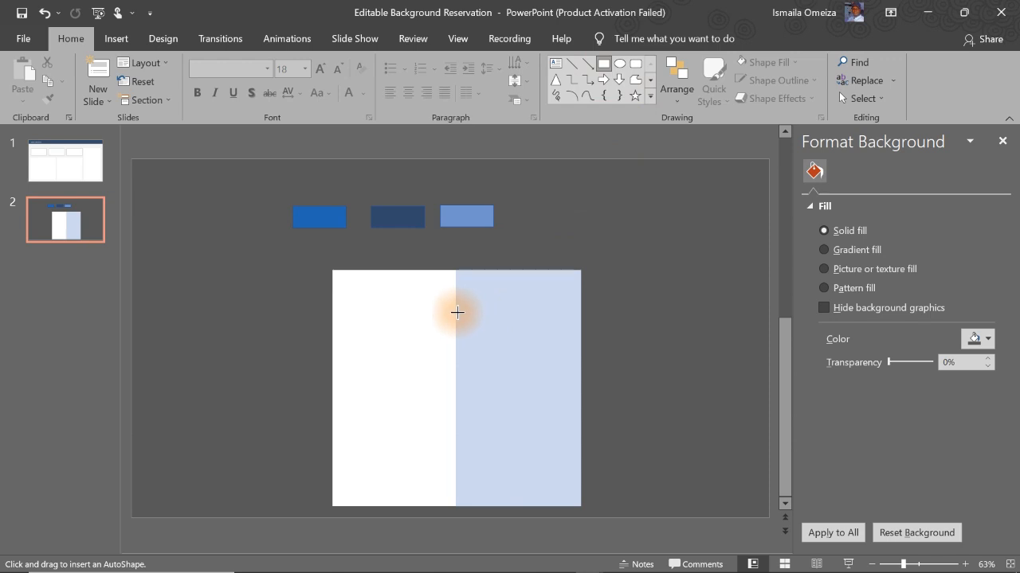
left_click_drag(457, 310, 580, 335)
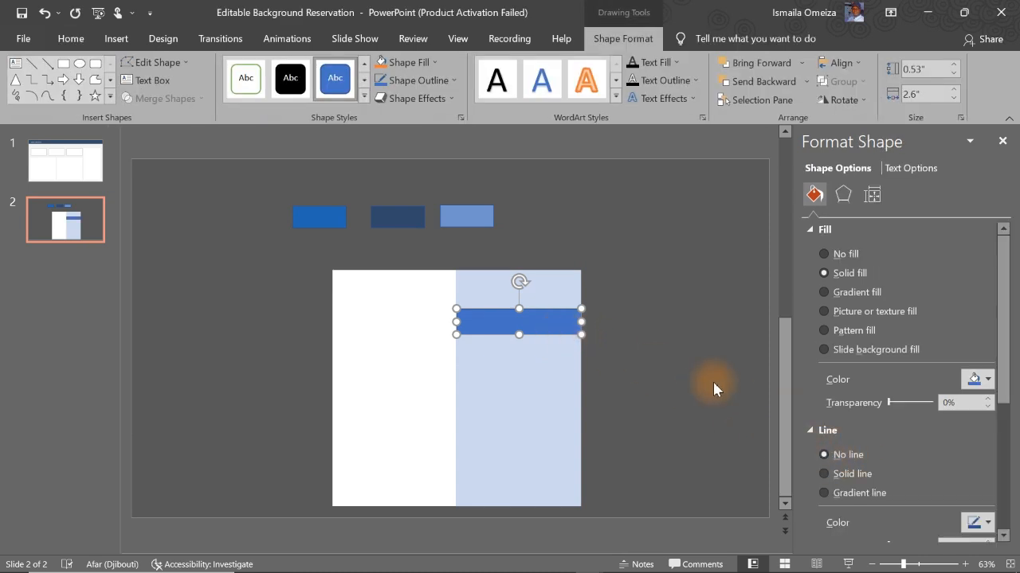
left_click(686, 347)
Fill the bar with the recently used light blue of the third swatch and set its outline to No line.
left_click(545, 312)
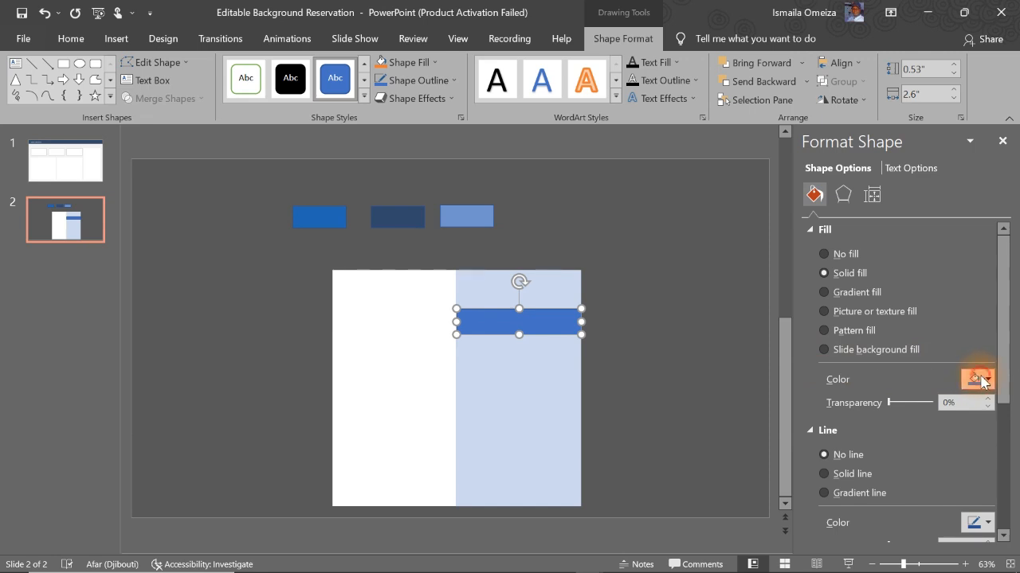
left_click(977, 379)
left_click(887, 329)
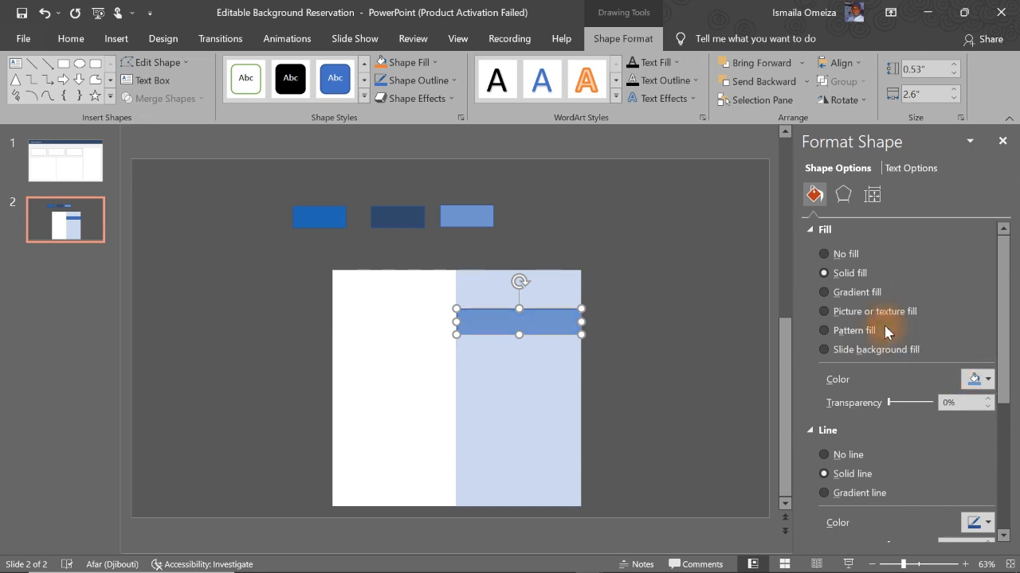
left_click(859, 457)
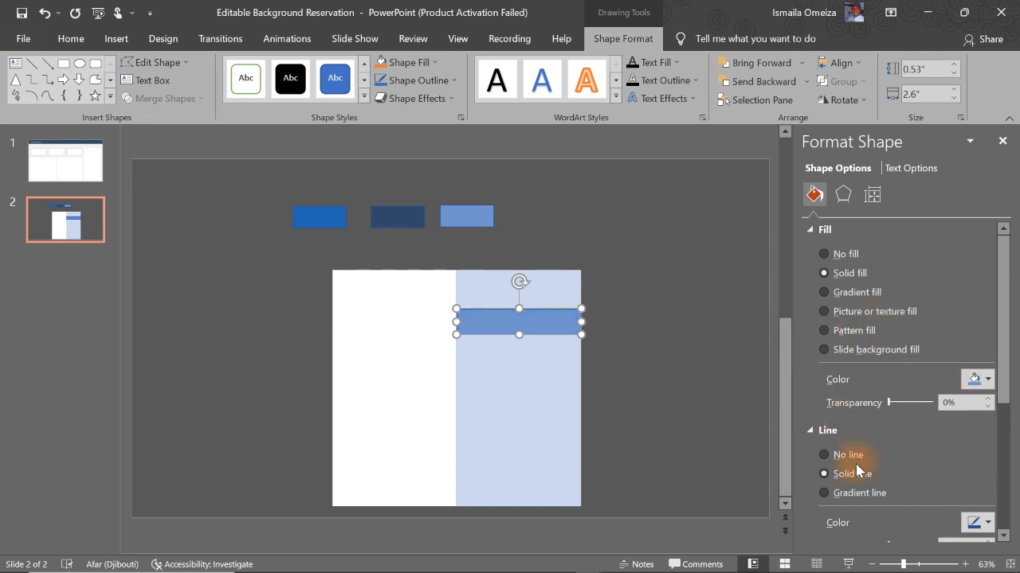
Copy the light blue bar onto the white panel, level with and directly beside the original.
left_click(688, 382)
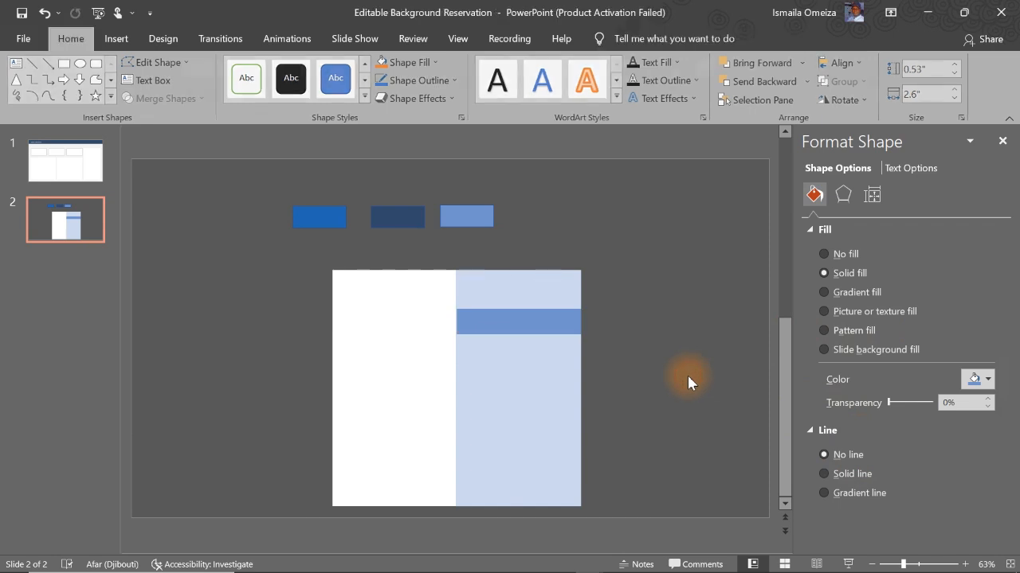
left_click(538, 326)
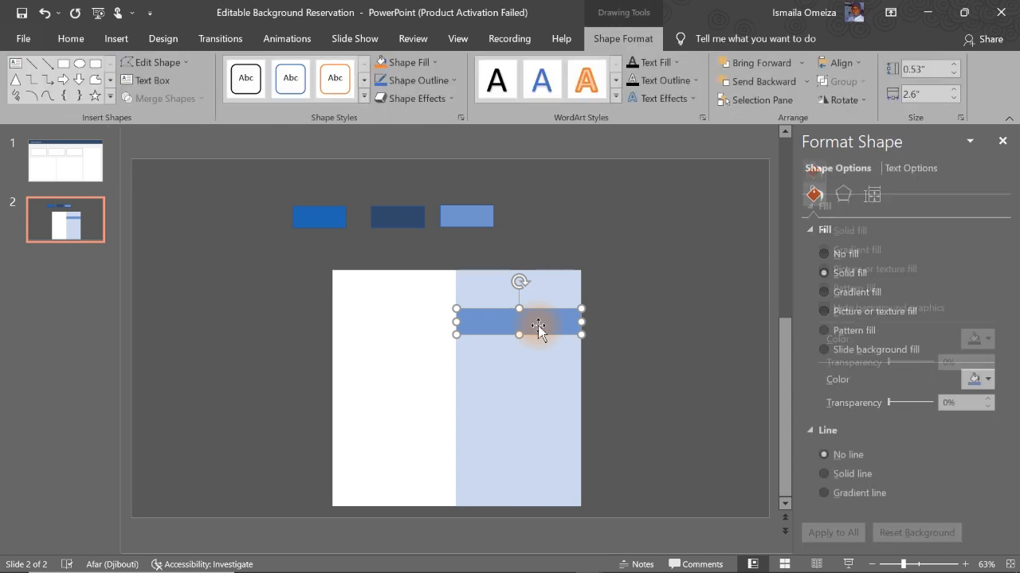
left_click_drag(532, 325, 412, 320)
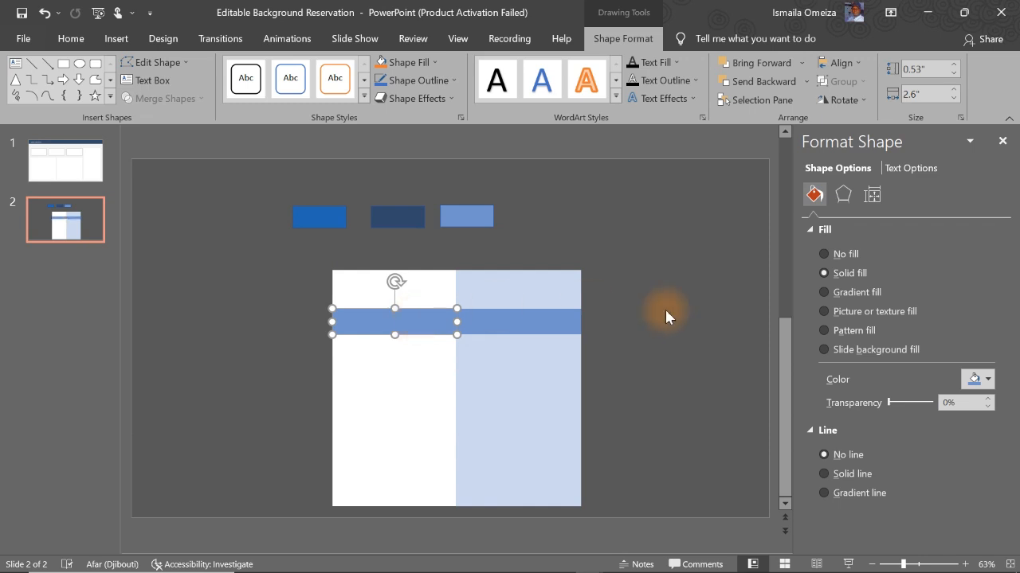
Fill the copied bar on the white panel with the dark navy sampled from the second swatch.
left_click(978, 379)
left_click(928, 356)
left_click(411, 218)
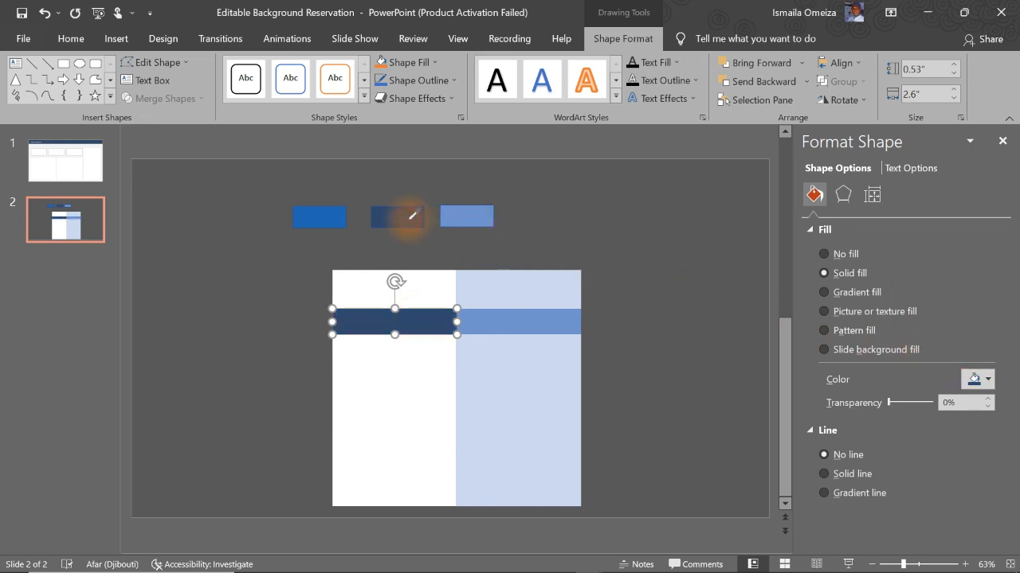
left_click(658, 293)
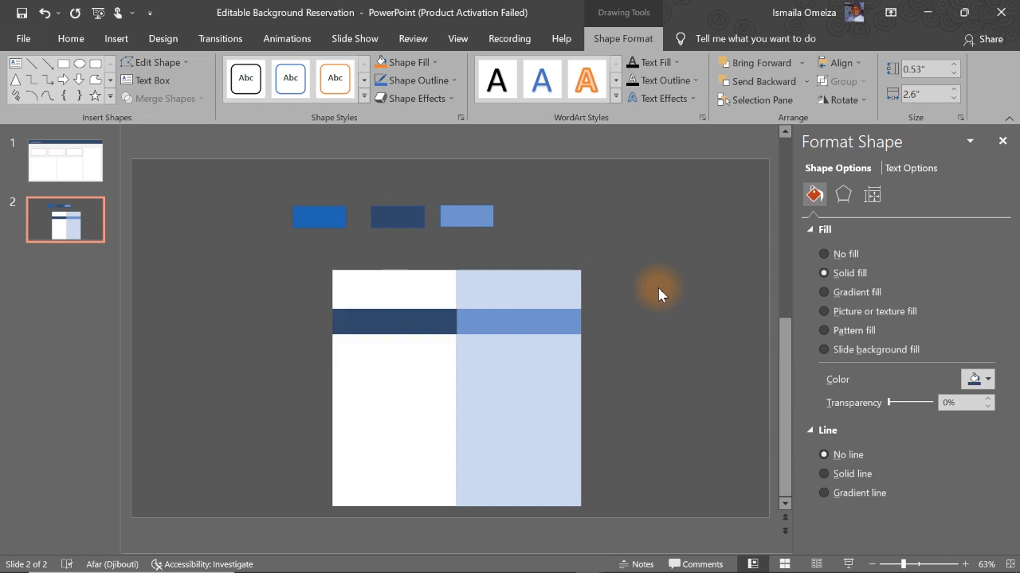
Examine the RGB and hex values of the dark navy bar's fill color.
left_click(422, 314)
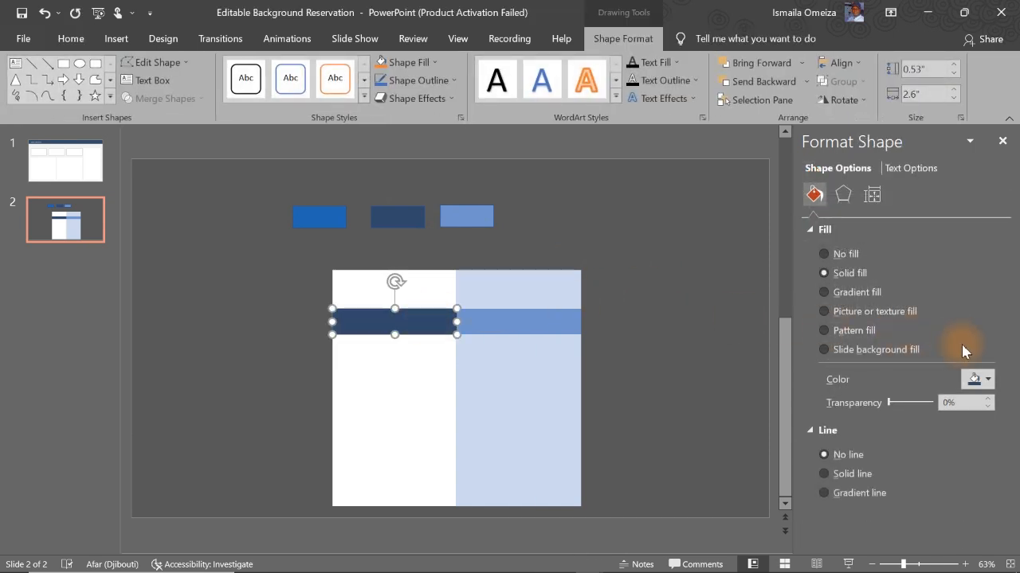
left_click(978, 379)
left_click(926, 346)
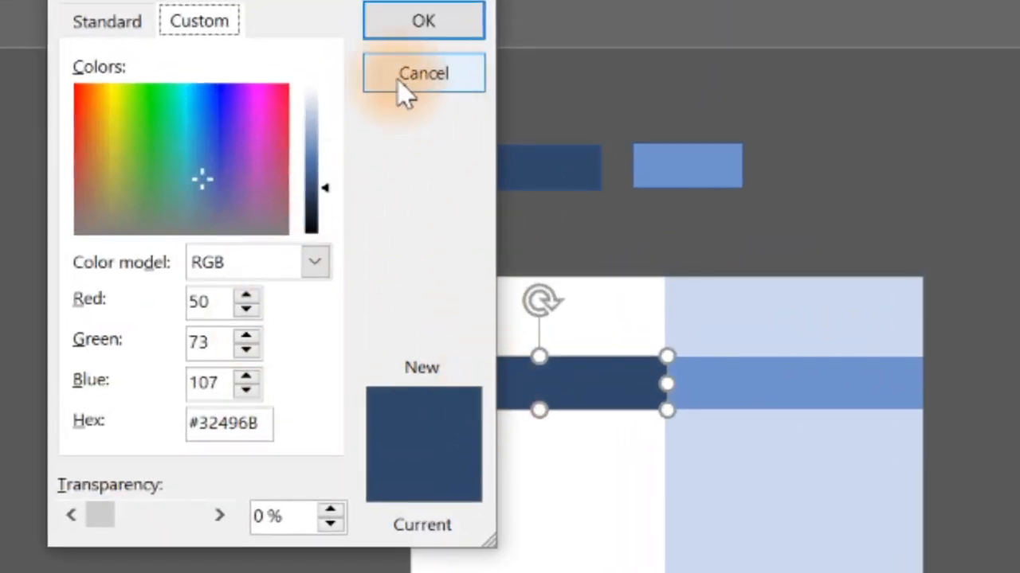
left_click(422, 73)
left_click(617, 227)
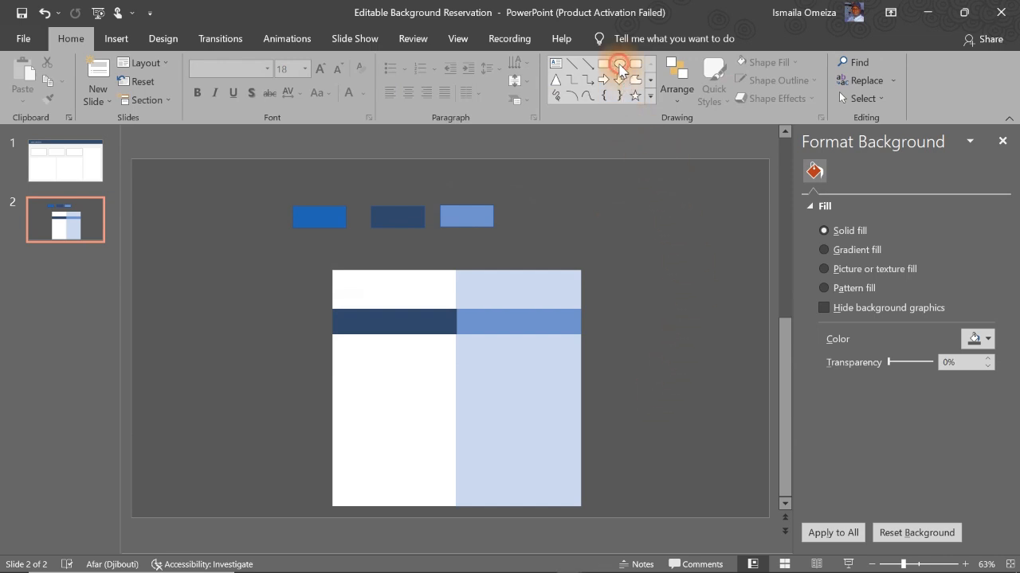
Draw a circle about 0.68" in diameter and place it on the white panel just below the dark navy bar.
left_click(619, 65)
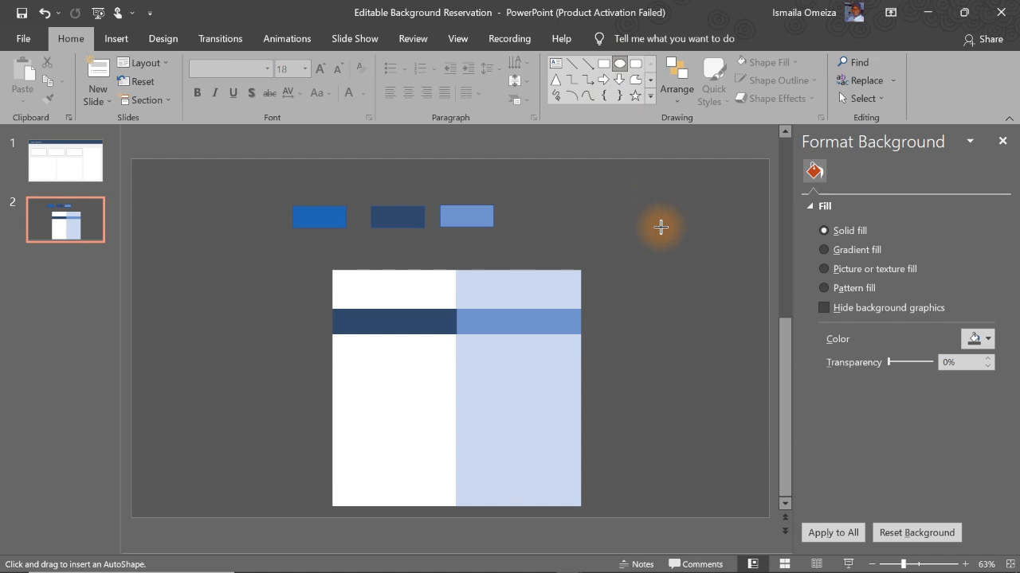
mouse_move(661, 227)
left_mouse_down()
mouse_move(676, 261)
mouse_move(569, 270)
mouse_move(357, 364)
left_mouse_up()
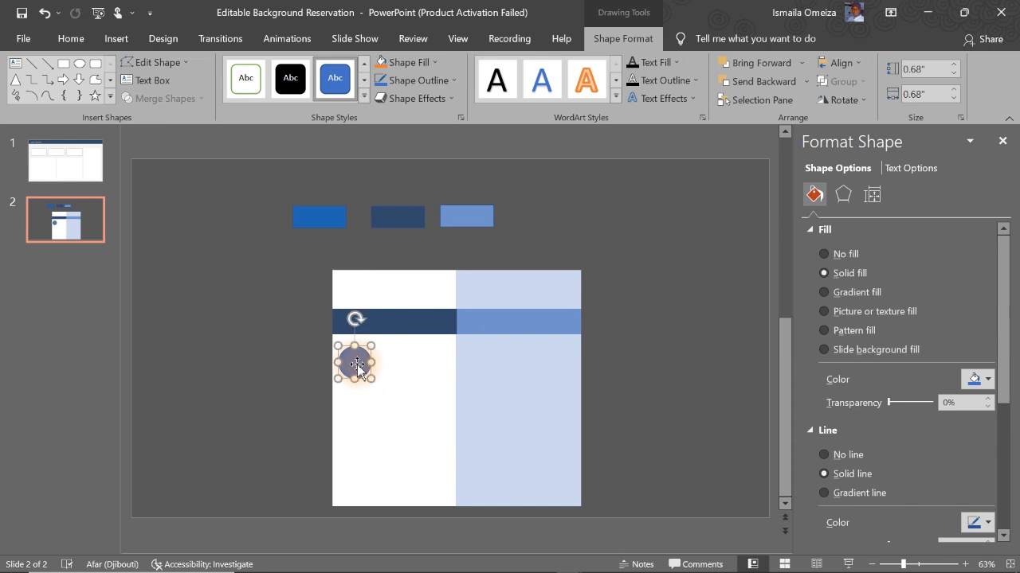
key("ctrl+z")
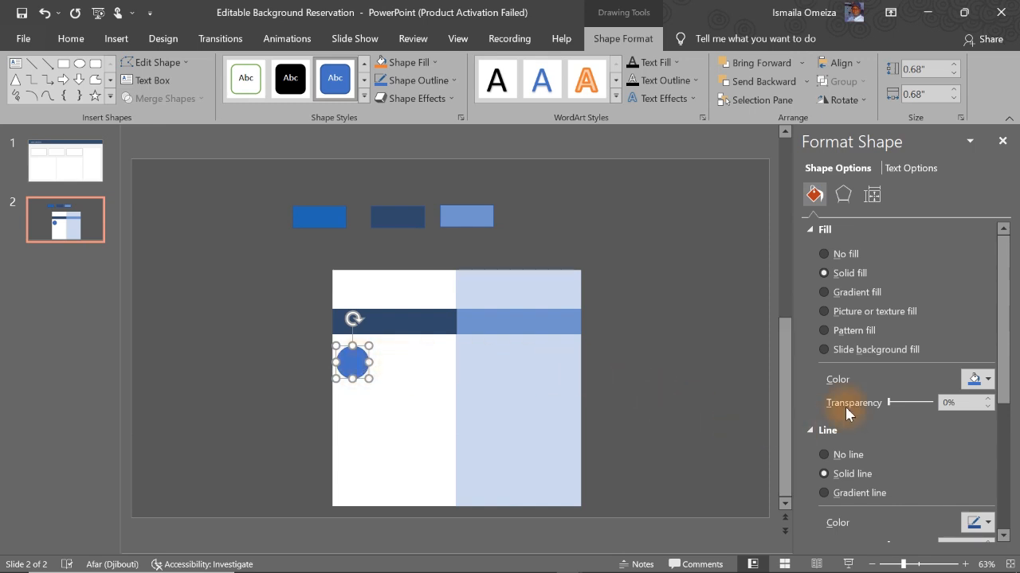
Fill the circle with the recently used light blue and set its outline to No line.
left_click(960, 381)
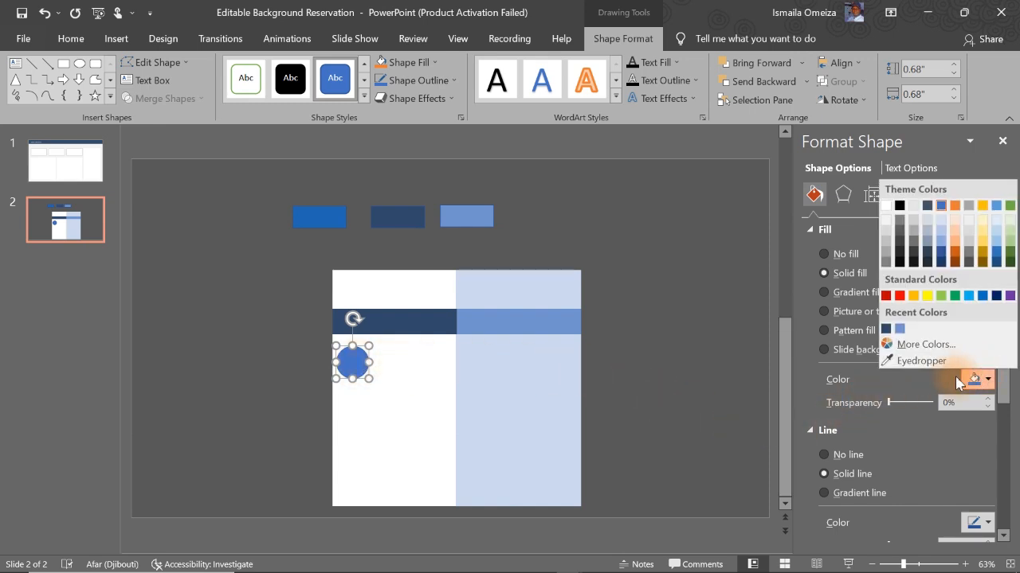
left_click(899, 328)
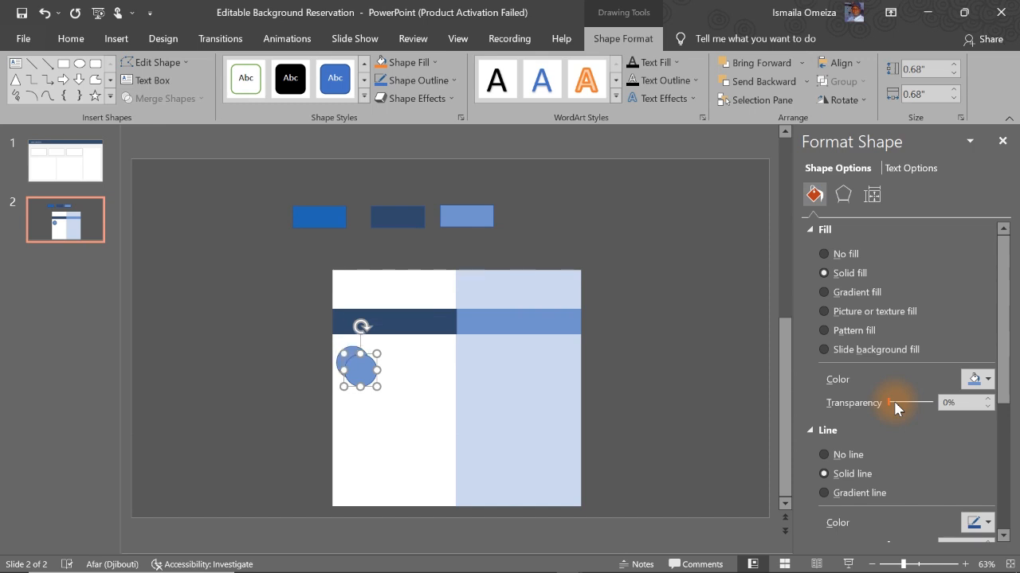
mouse_move(353, 373)
left_mouse_down()
mouse_move(361, 381)
mouse_move(360, 372)
left_mouse_up()
key("Delete")
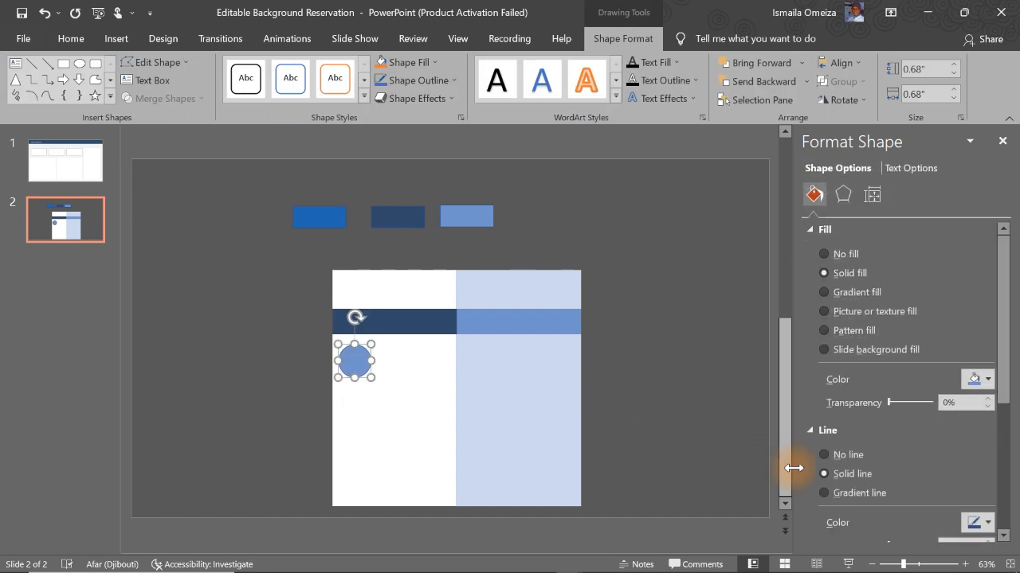
left_click(843, 455)
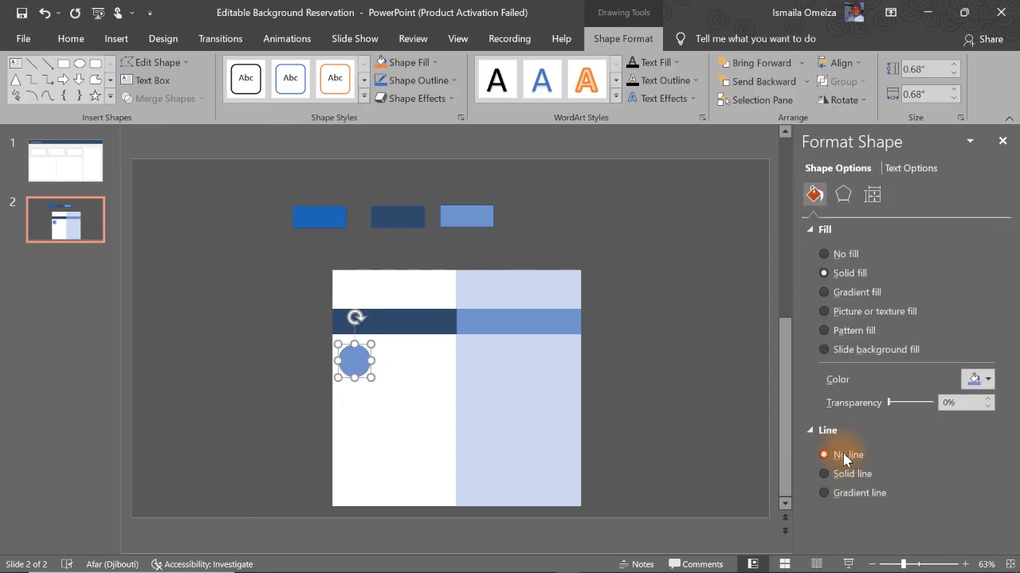
Duplicate the circle twice and place the copies beneath it in a column down the white panel.
key("ctrl+z")
left_click_drag(358, 370, 354, 425)
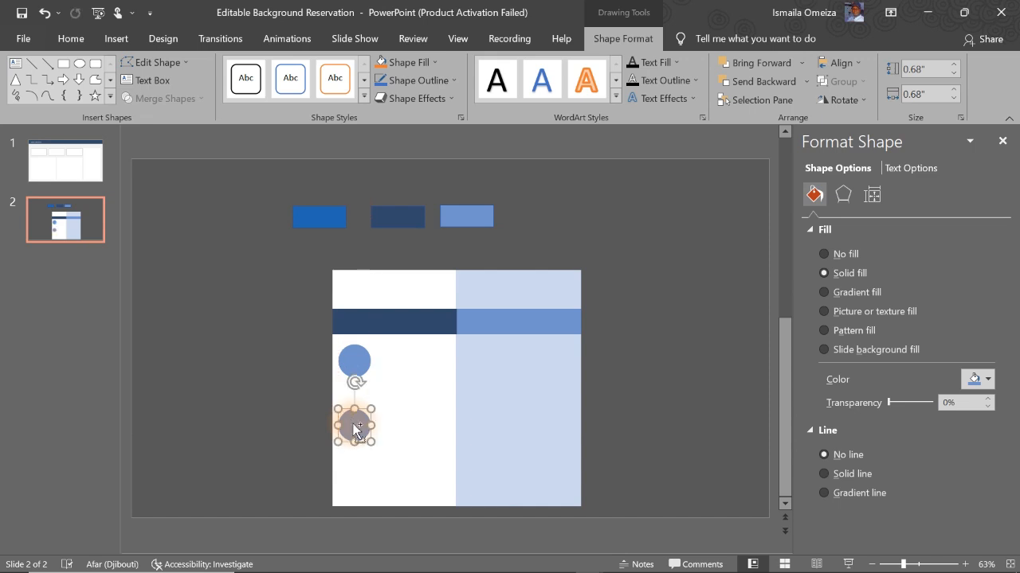
key("ctrl+d")
left_click_drag(353, 486, 353, 479)
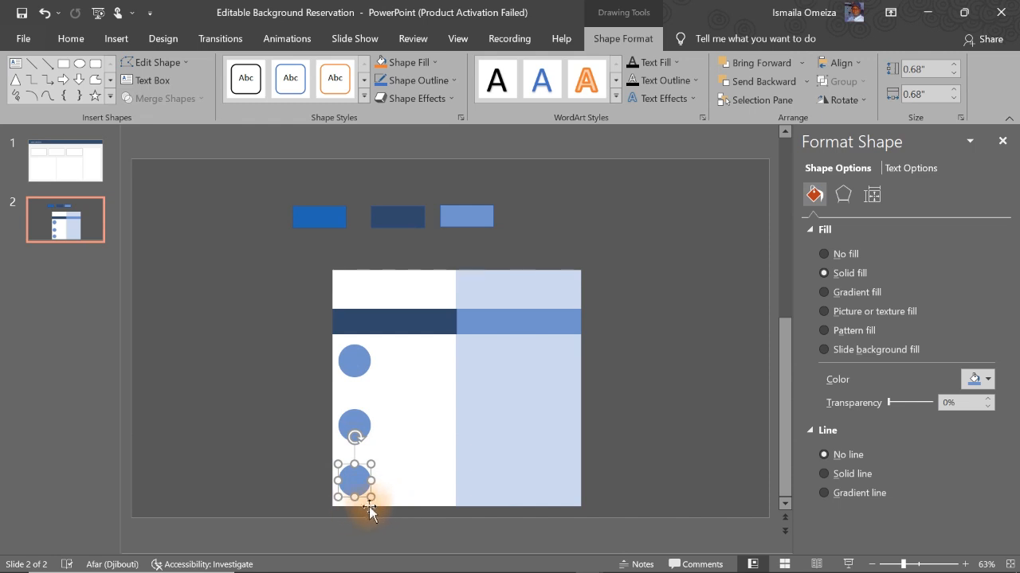
Distribute the three circles on the white panel vertically.
left_click(354, 422, "shift")
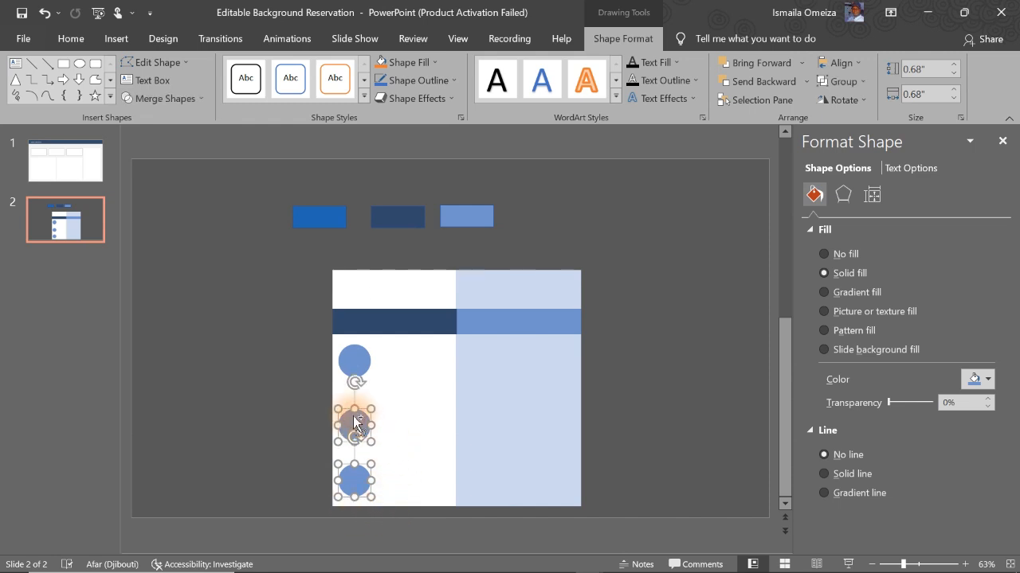
left_click(355, 360, "shift")
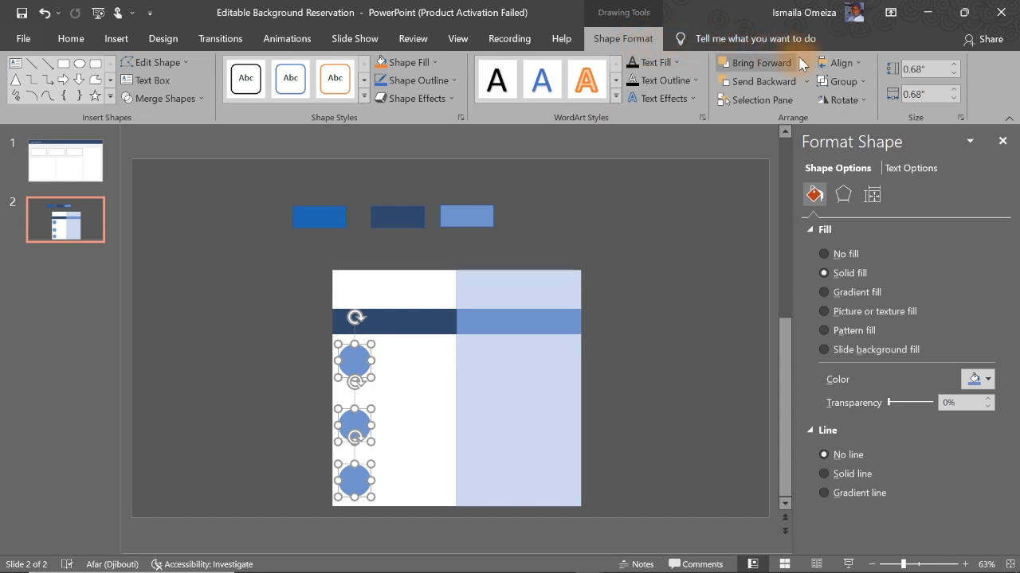
left_click(840, 63)
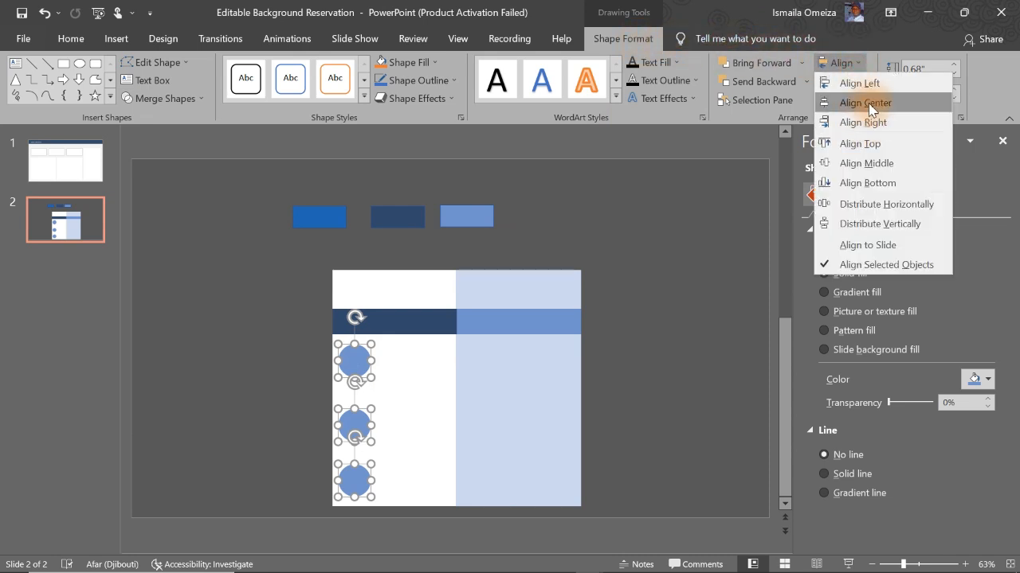
left_click(880, 207)
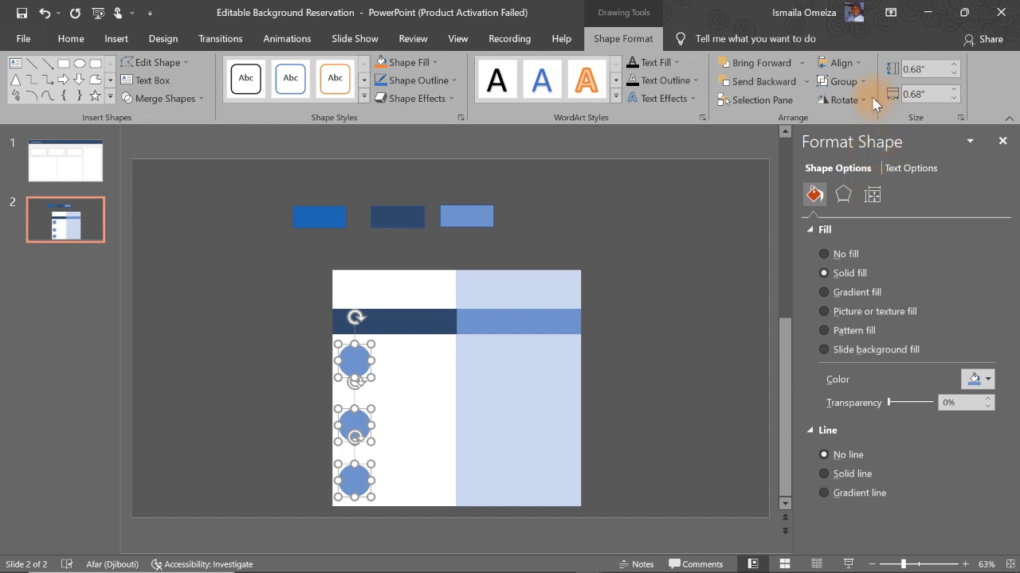
left_click(856, 64)
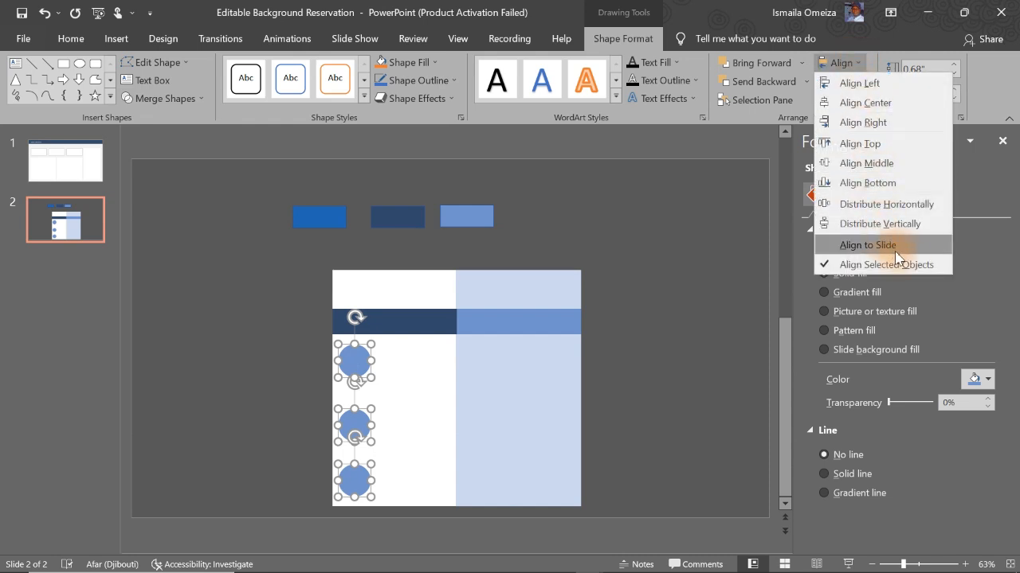
left_click(880, 224)
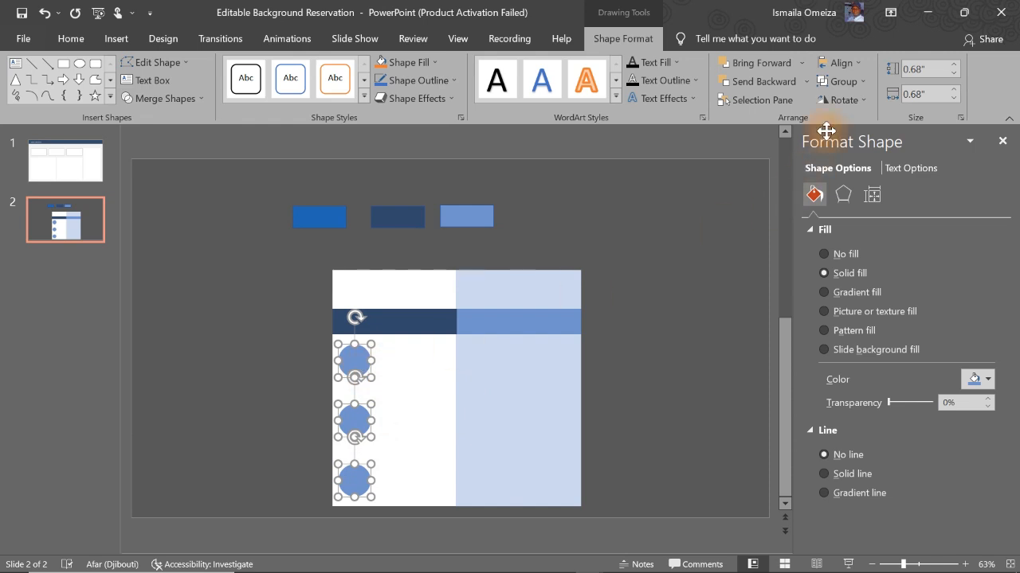
Align the three circles along their left edges.
left_click(845, 64)
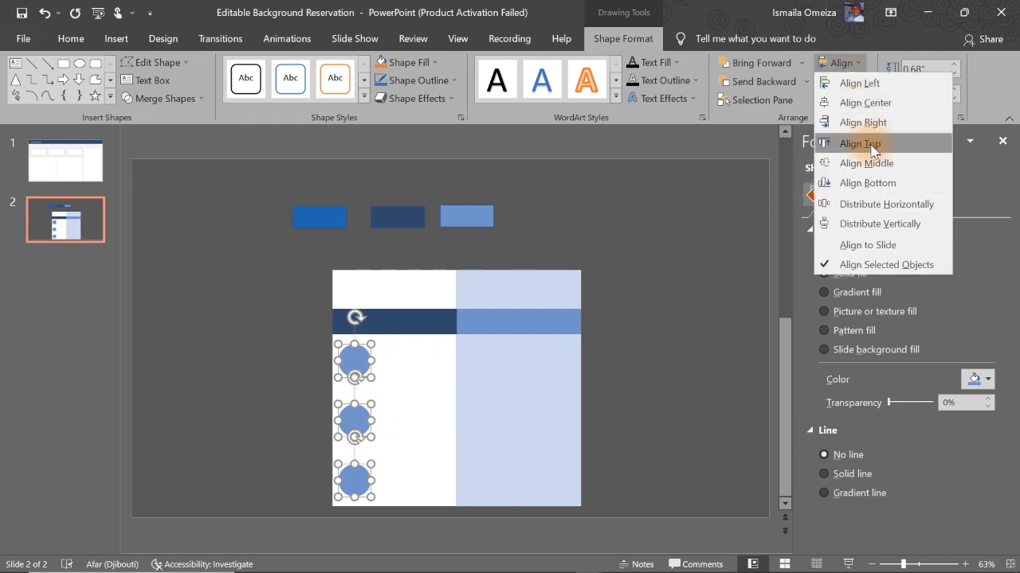
left_click(853, 83)
left_click(679, 333)
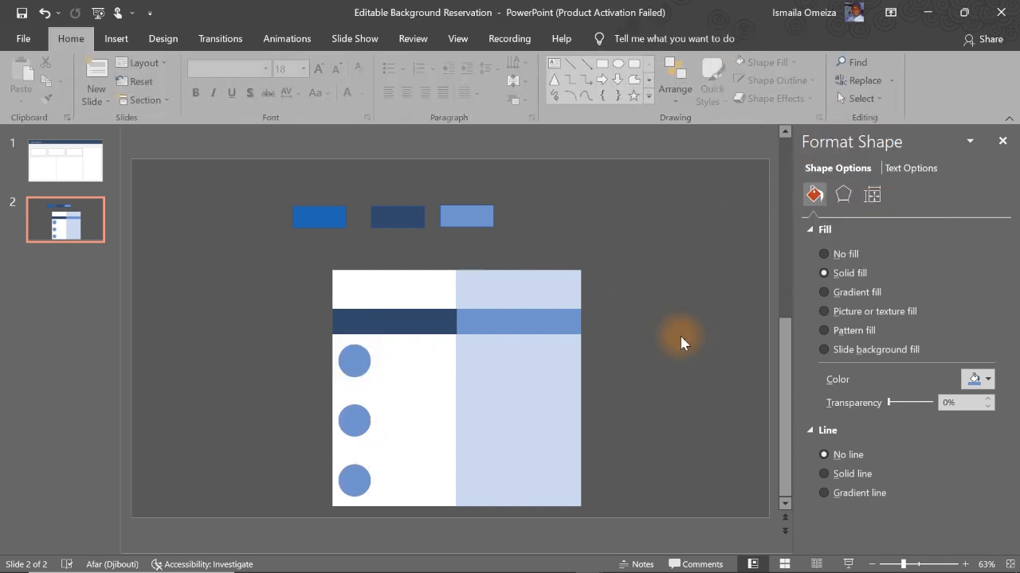
Group the three circles on the white panel into one object.
left_click(355, 360)
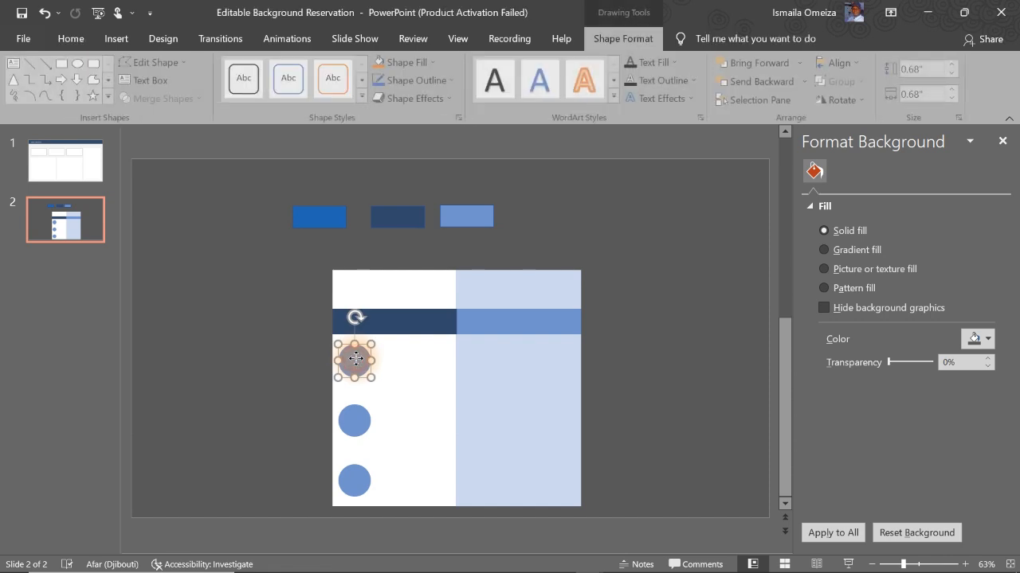
left_click(352, 417, "shift")
left_click(354, 464, "shift")
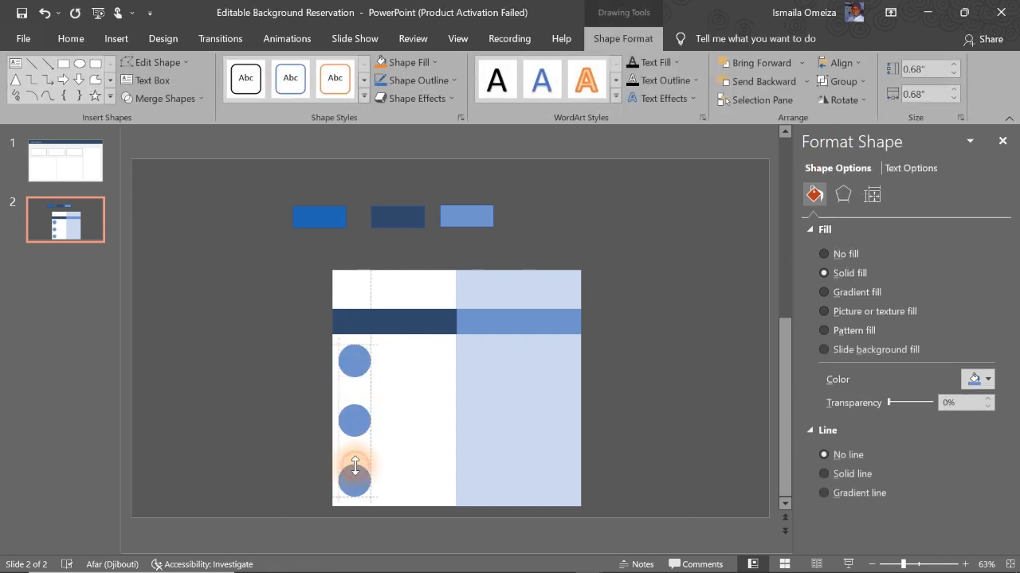
right_click(355, 475)
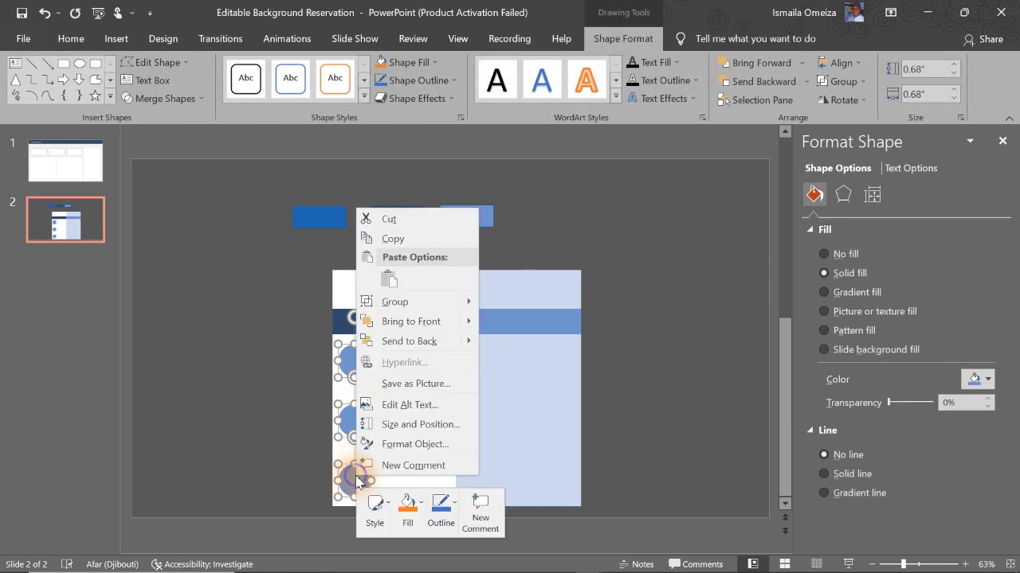
mouse_move(382, 301)
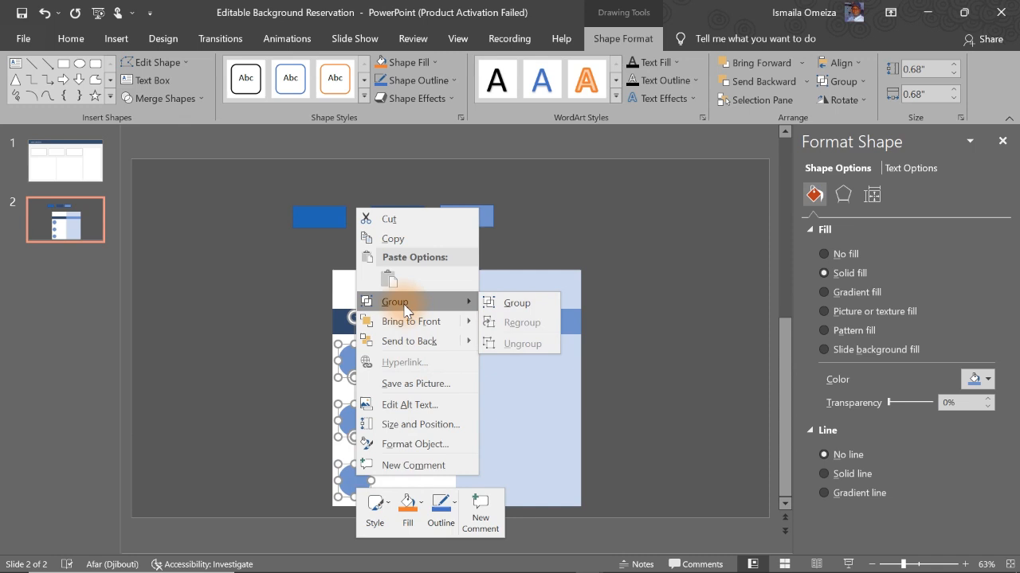
left_click(500, 300)
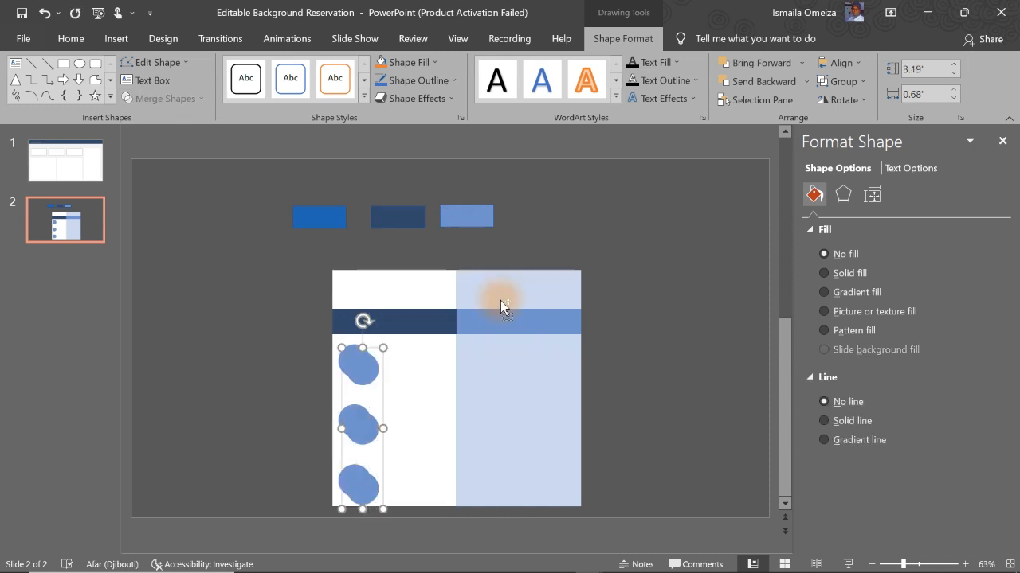
Place a copy of the circle group on the light blue panel and align the tops of both groups.
left_click_drag(369, 417, 483, 434)
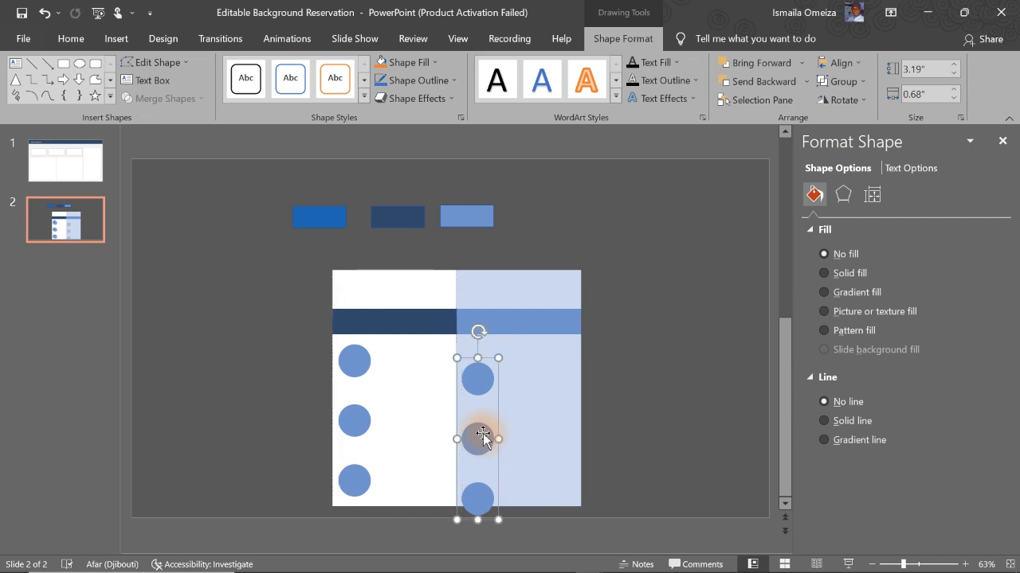
left_click(353, 422, "shift")
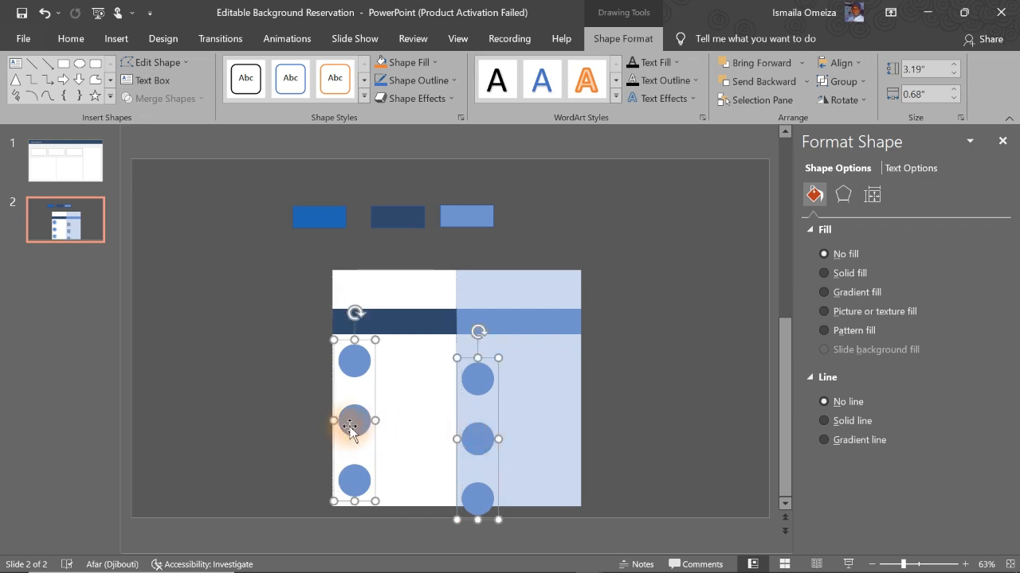
left_click(843, 63)
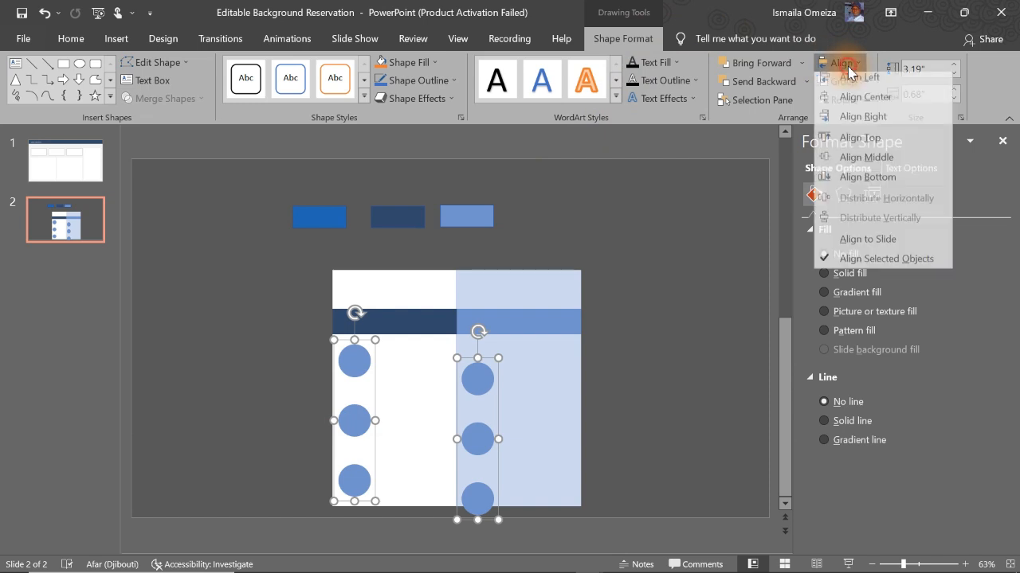
left_click(865, 137)
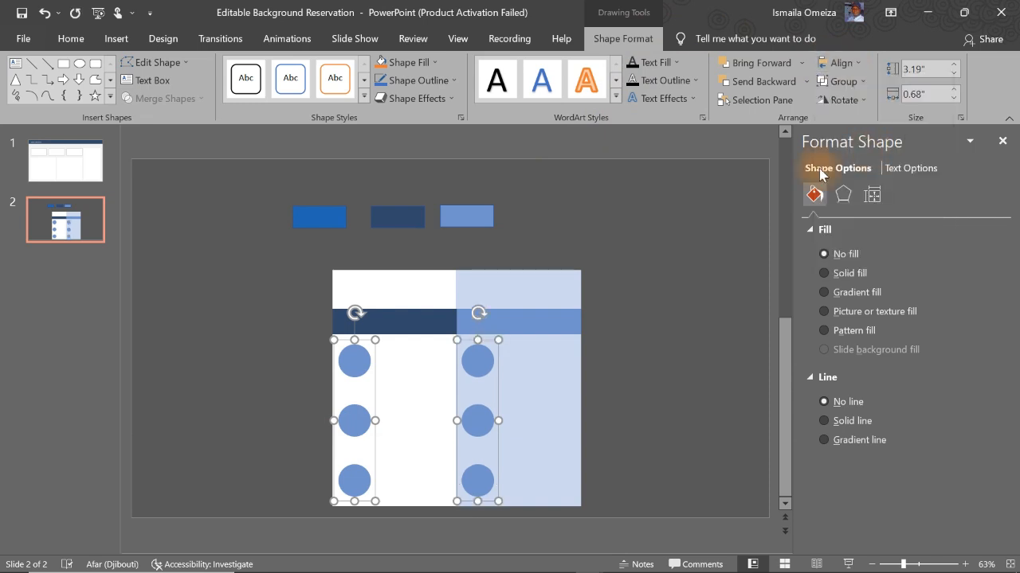
left_click(696, 277)
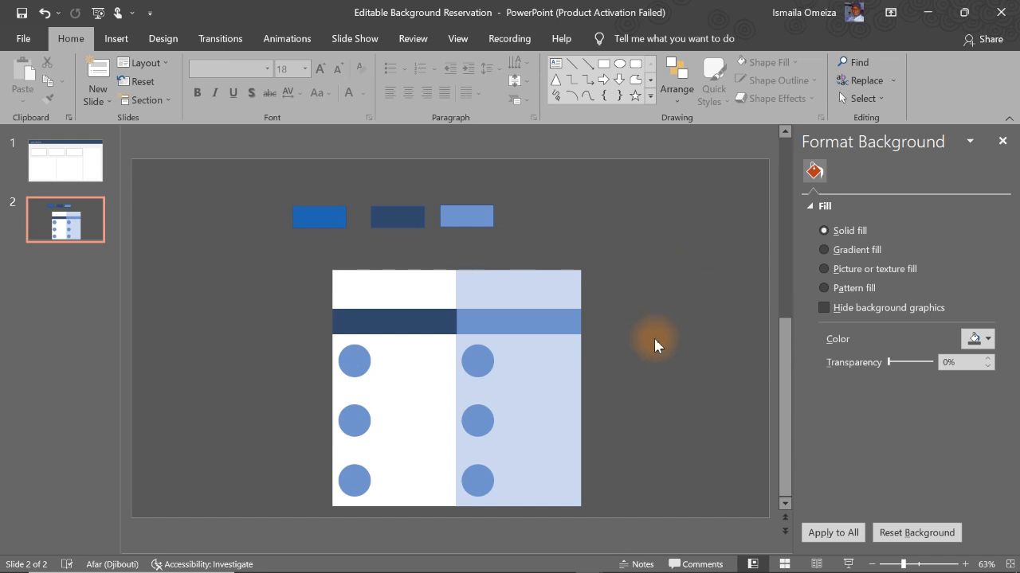
Insert all the pictures from the Icons folder and scale them down to fit inside the six circles.
left_click(122, 43)
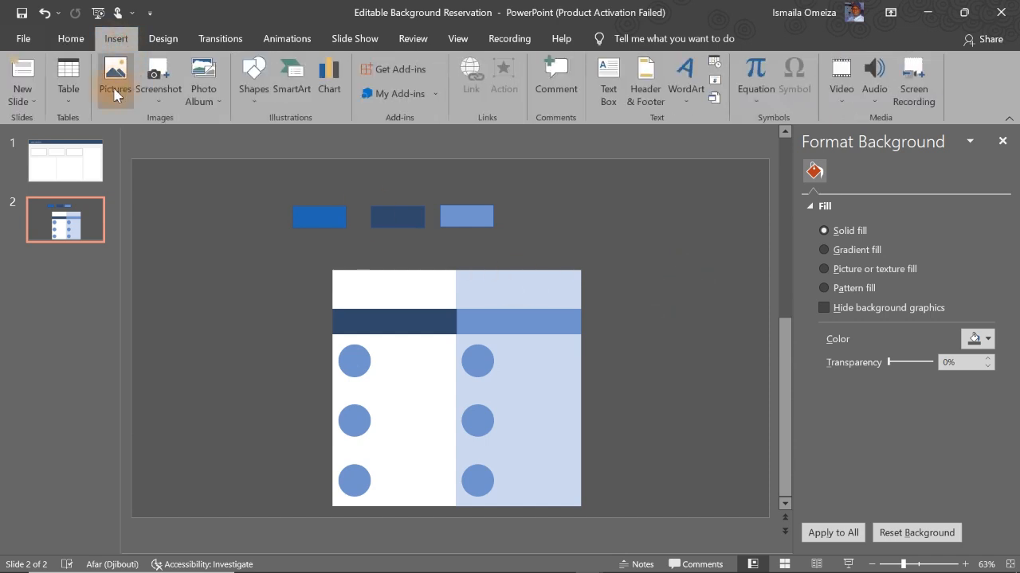
left_click(116, 84)
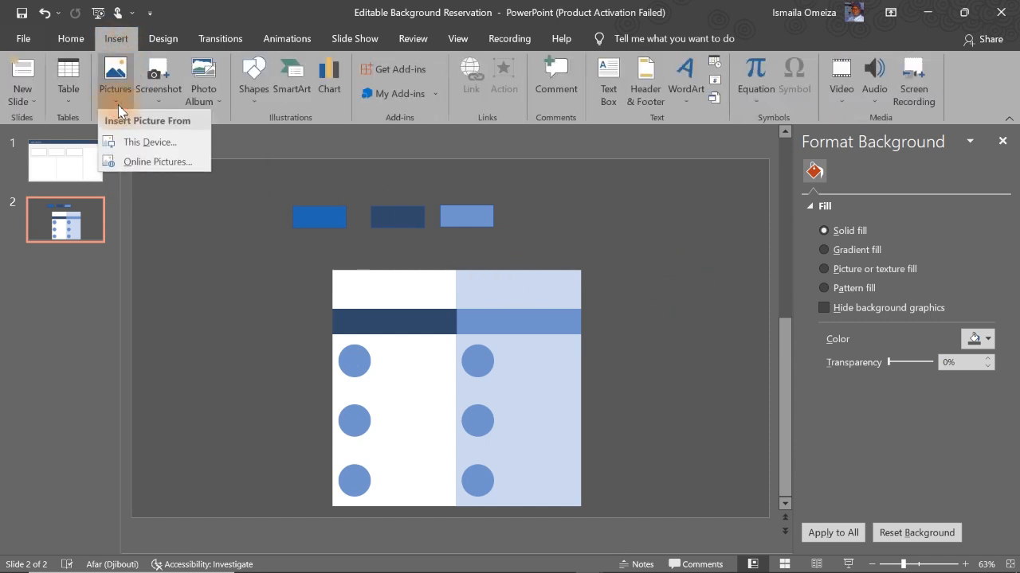
left_click(134, 143)
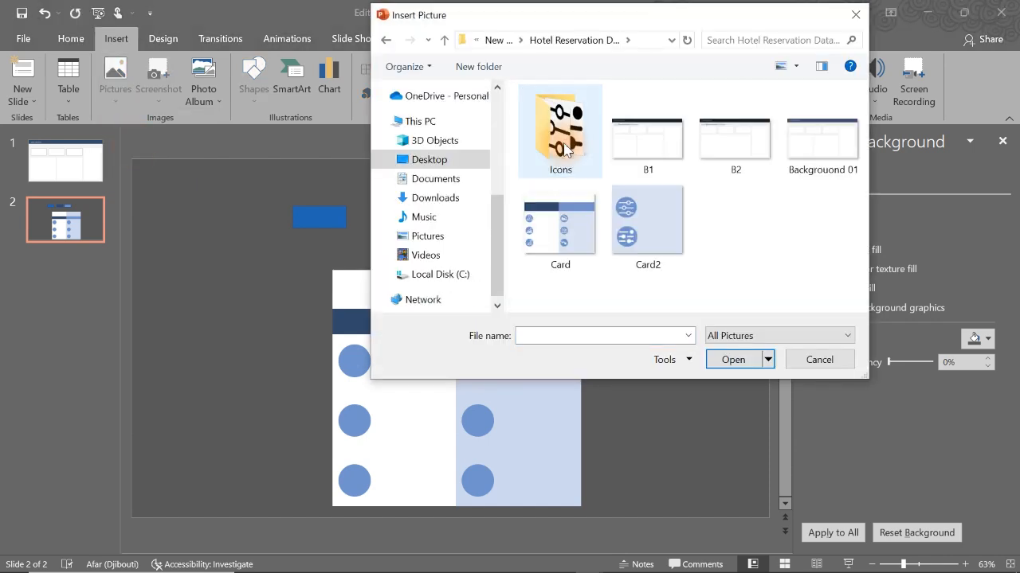
double_click(564, 137)
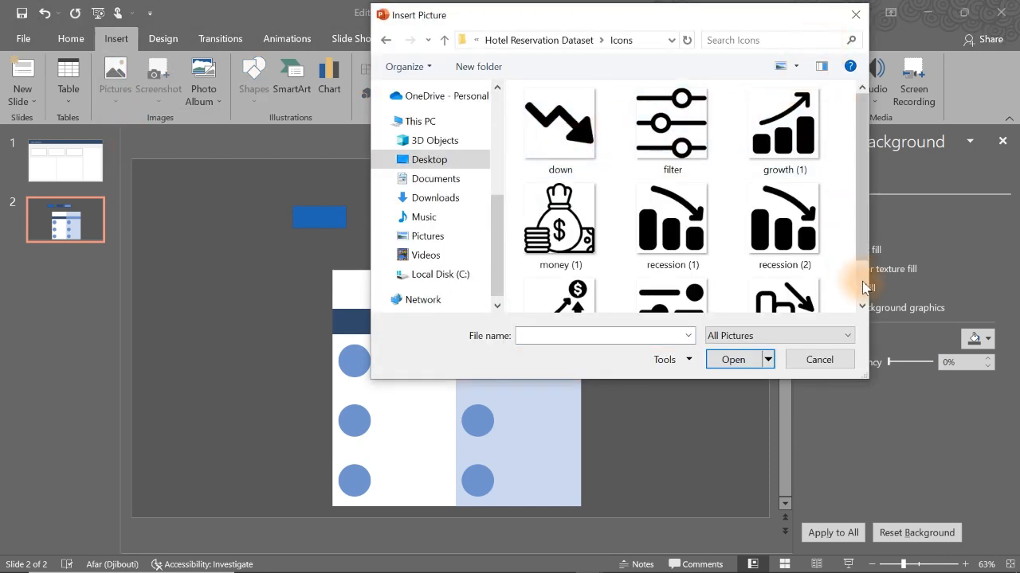
left_click_drag(864, 378, 930, 459)
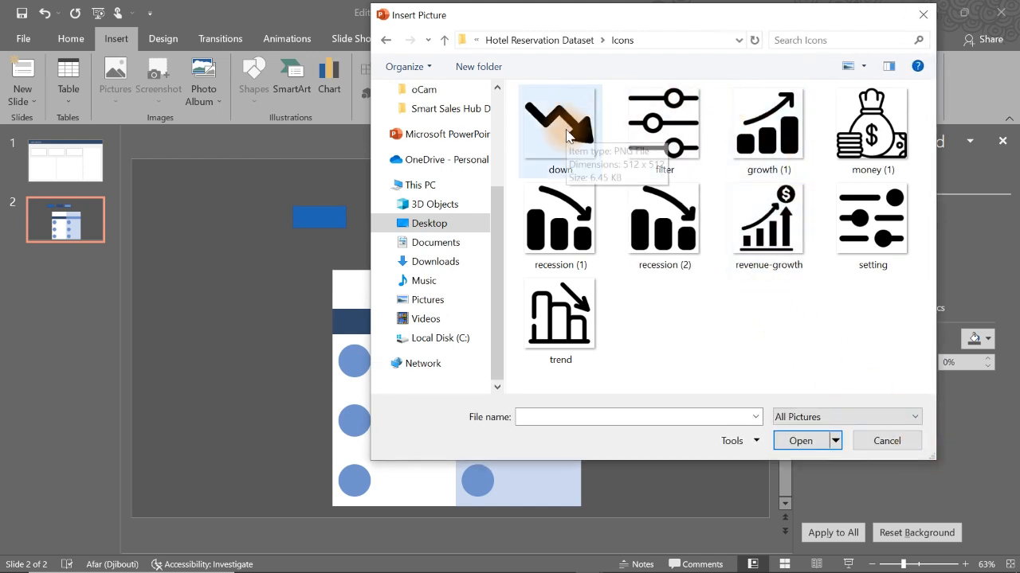
left_click(562, 124)
left_click(572, 303, "shift")
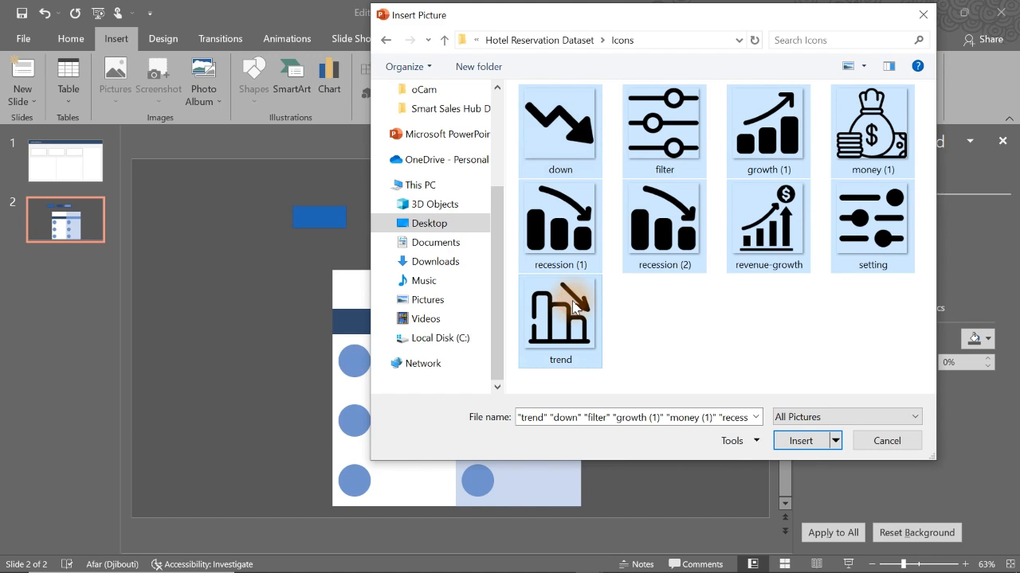
left_click(798, 441)
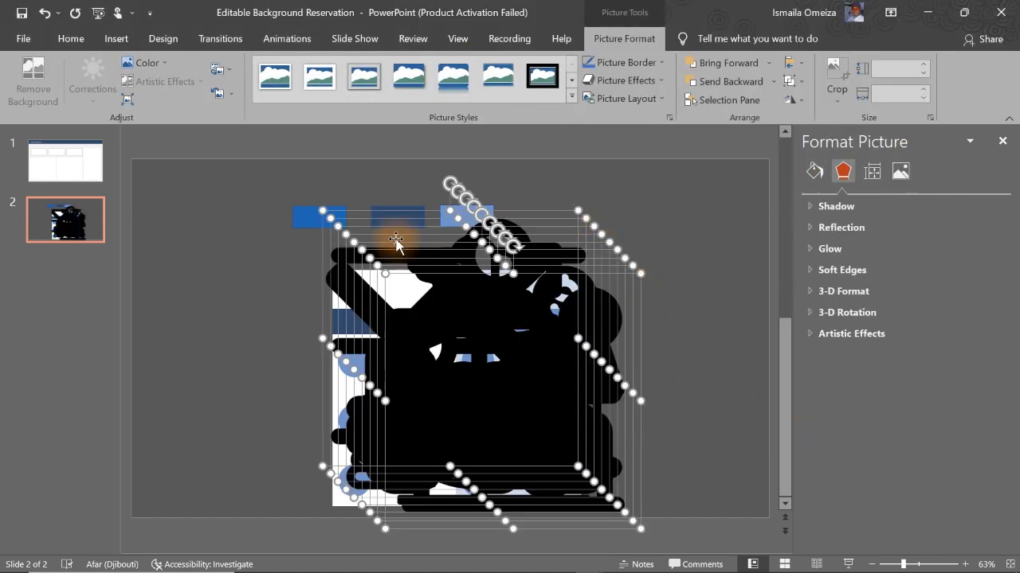
left_click_drag(323, 208, 444, 348)
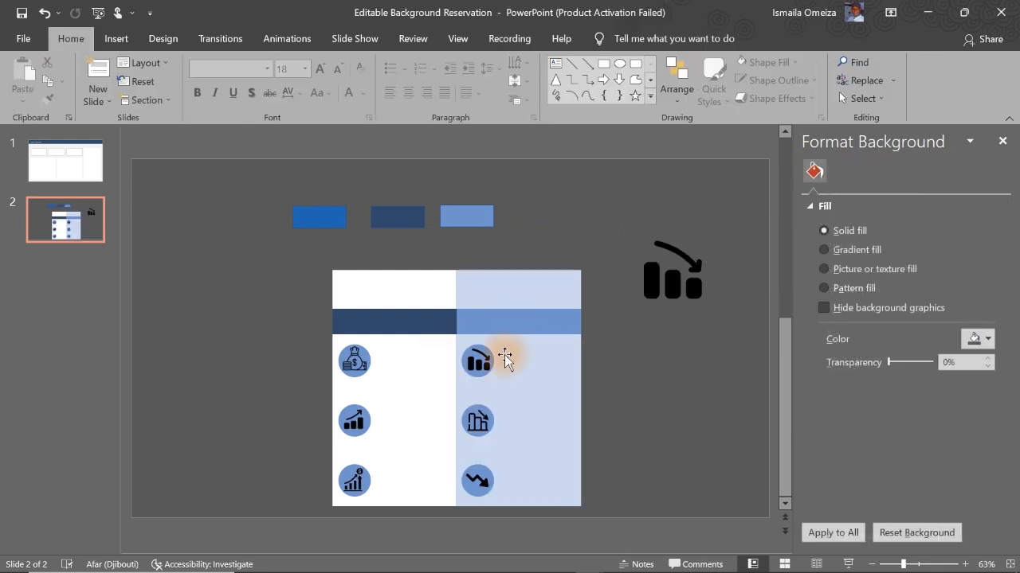
Turn the icon in the light blue panel's top circle white by setting its brightness and contrast to 100%.
left_click(481, 362)
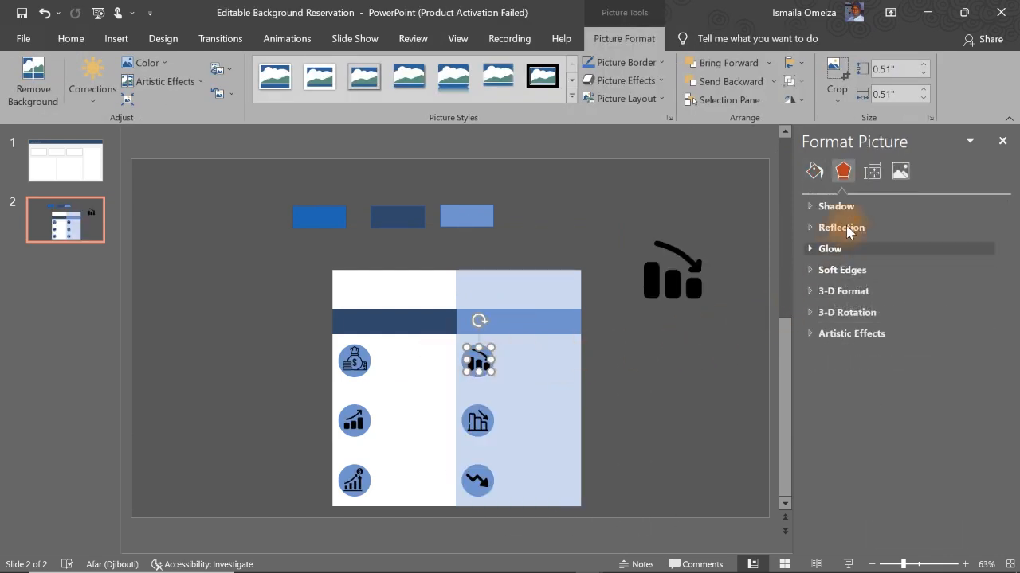
left_click(900, 171)
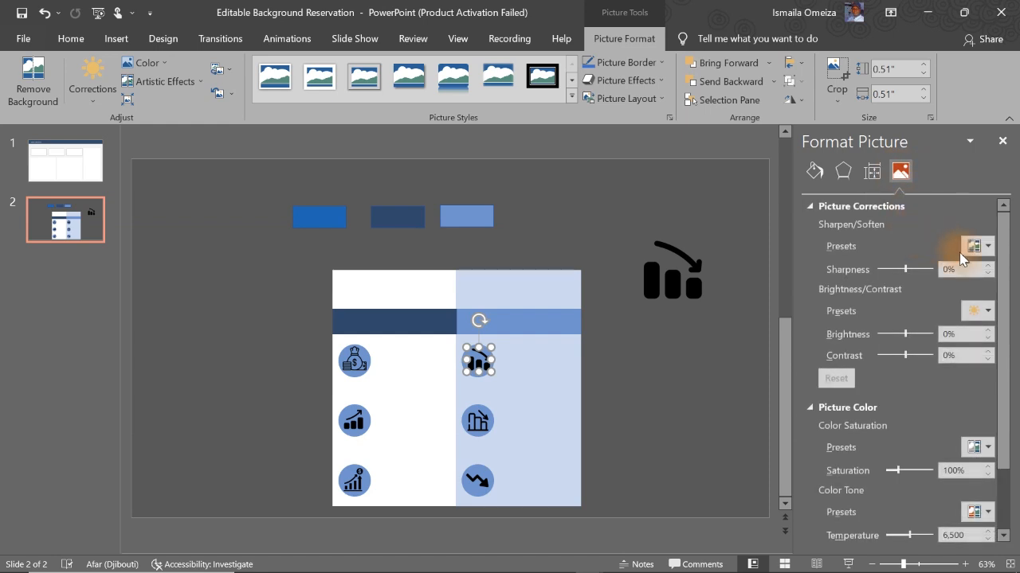
left_click(820, 414)
left_click(811, 206)
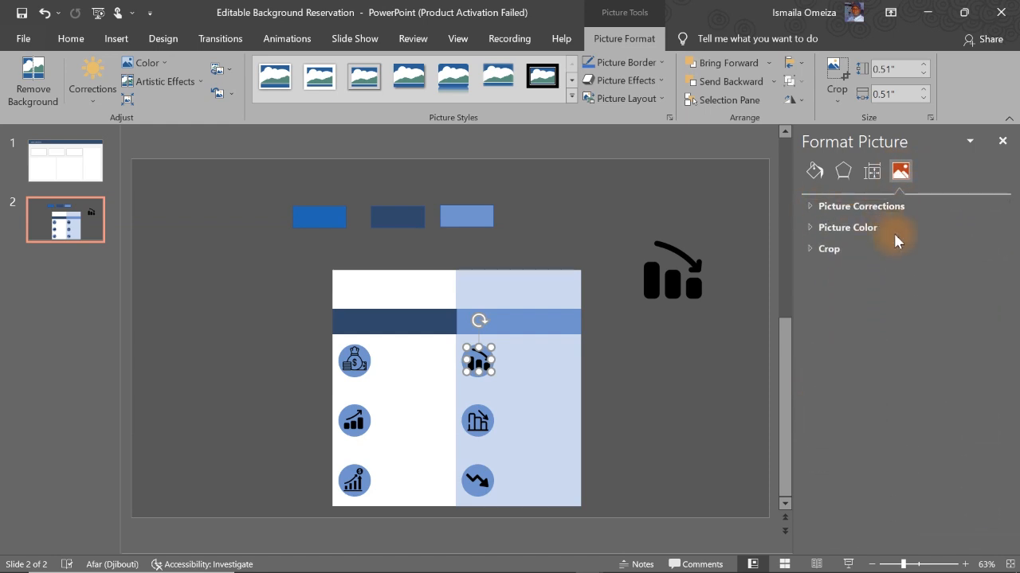
left_click(820, 207)
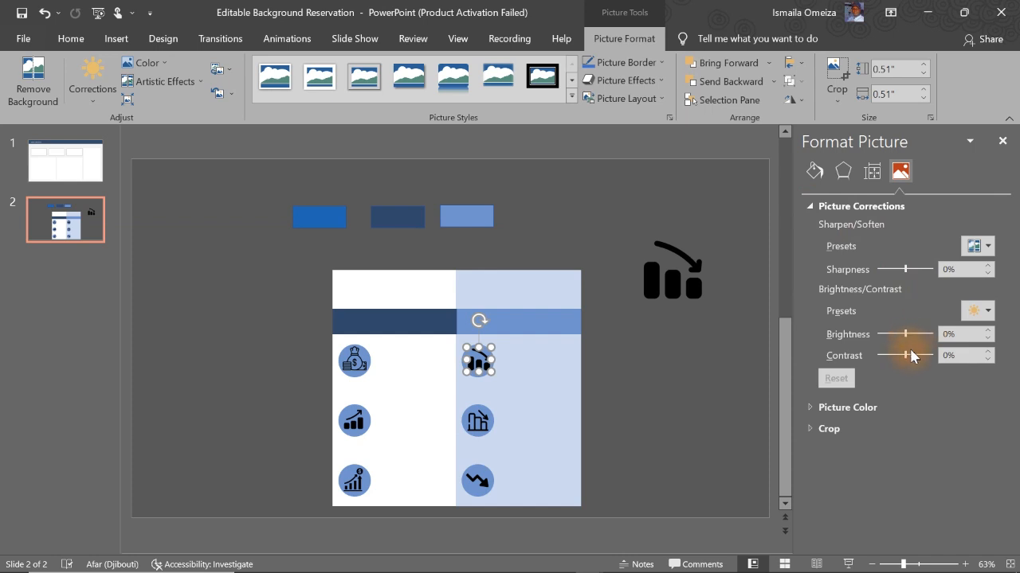
left_click_drag(905, 355, 938, 334)
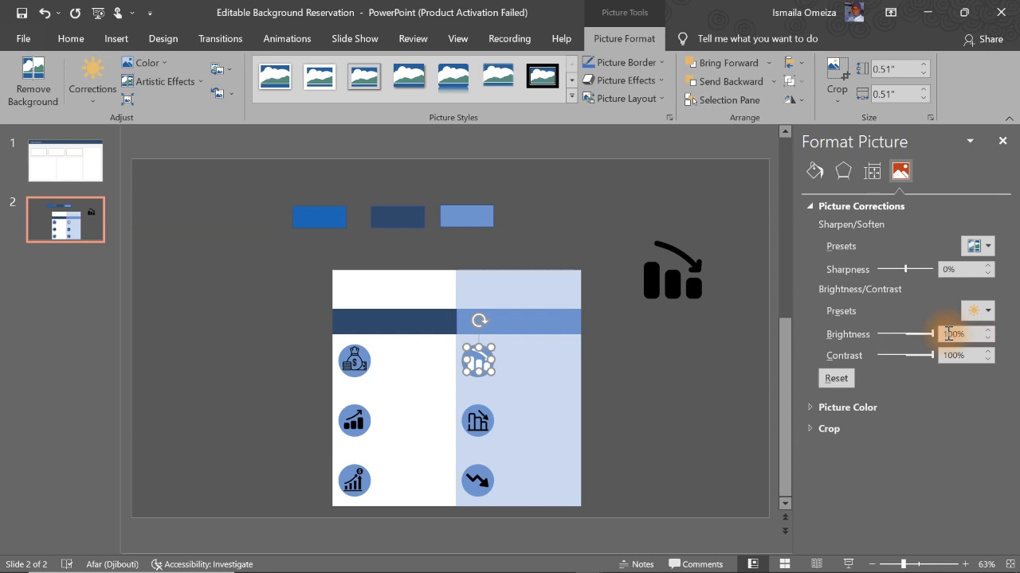
Set brightness and contrast to 100% for the remaining black icons in the circles.
left_click(477, 422)
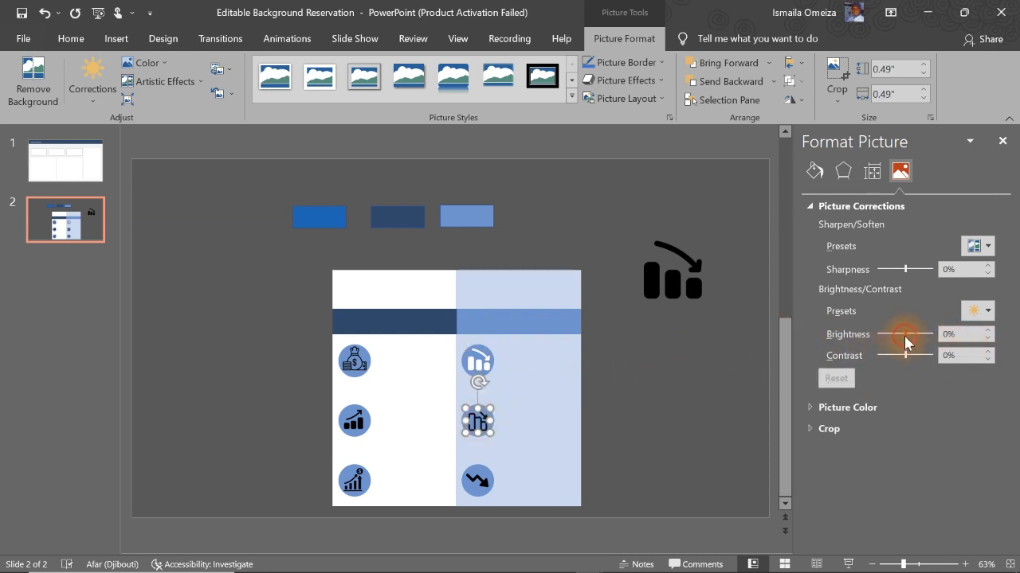
left_click_drag(905, 336, 982, 341)
left_click_drag(905, 356, 969, 357)
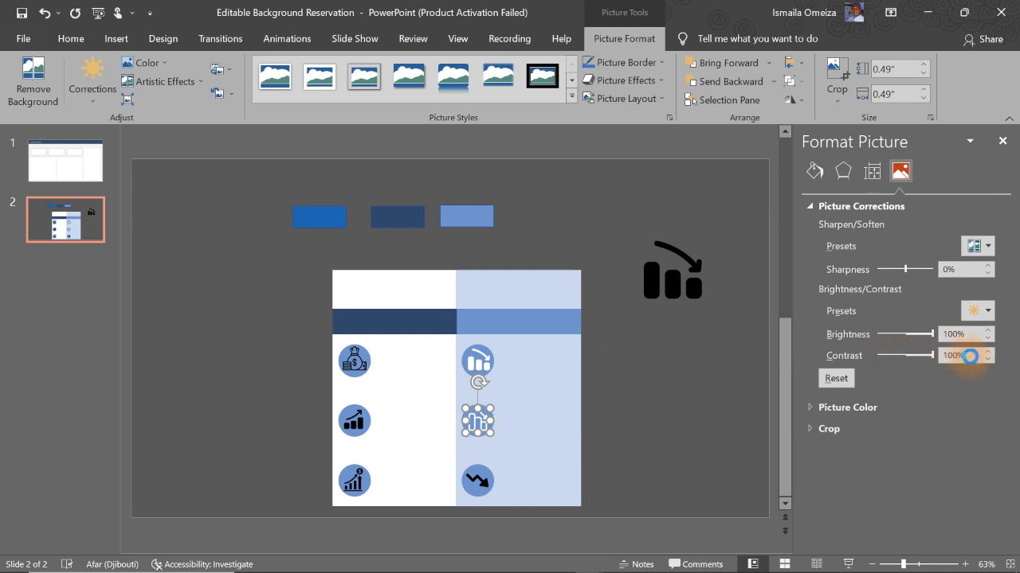
left_click(476, 480)
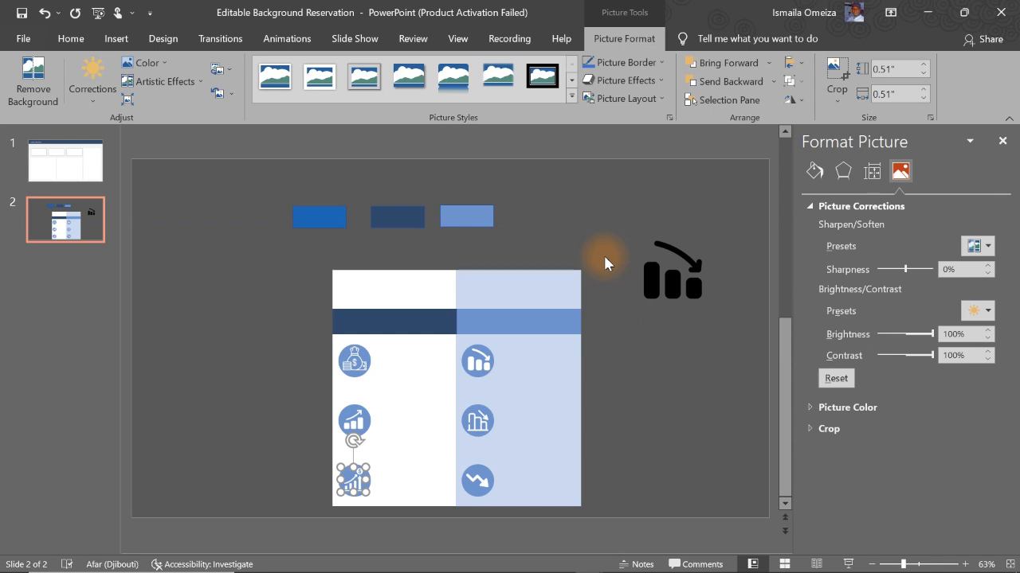
Save the complete two-panel design with its icons as a PNG picture named Card in Downloads, replacing the existing file.
left_click_drag(609, 253, 311, 512)
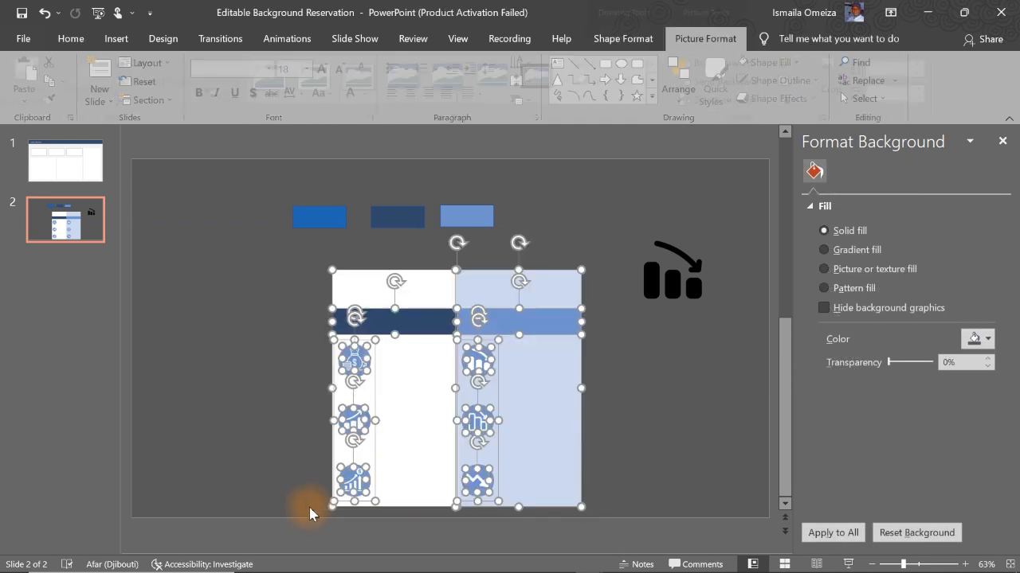
right_click(528, 382)
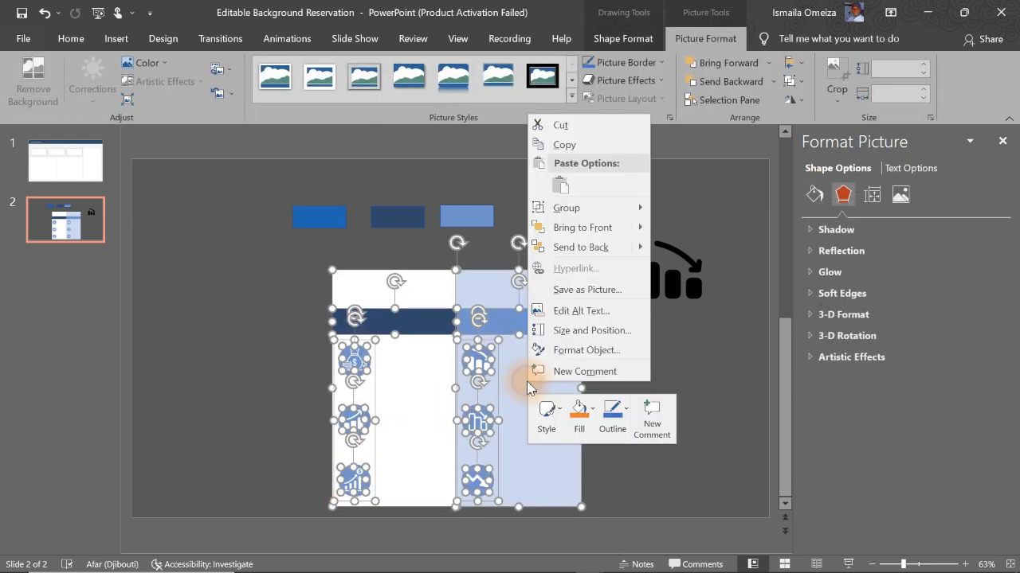
left_click(586, 290)
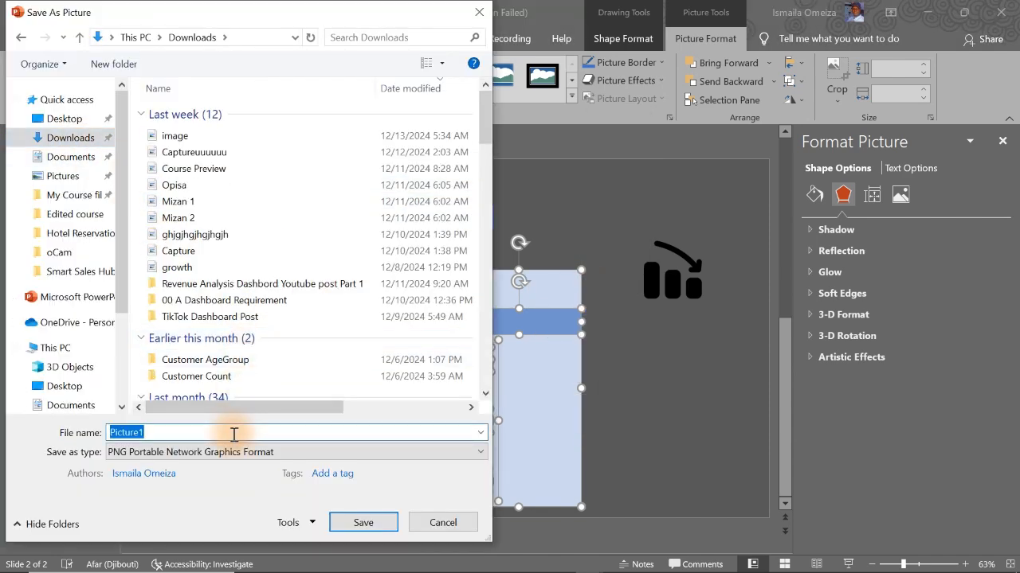
type("Card")
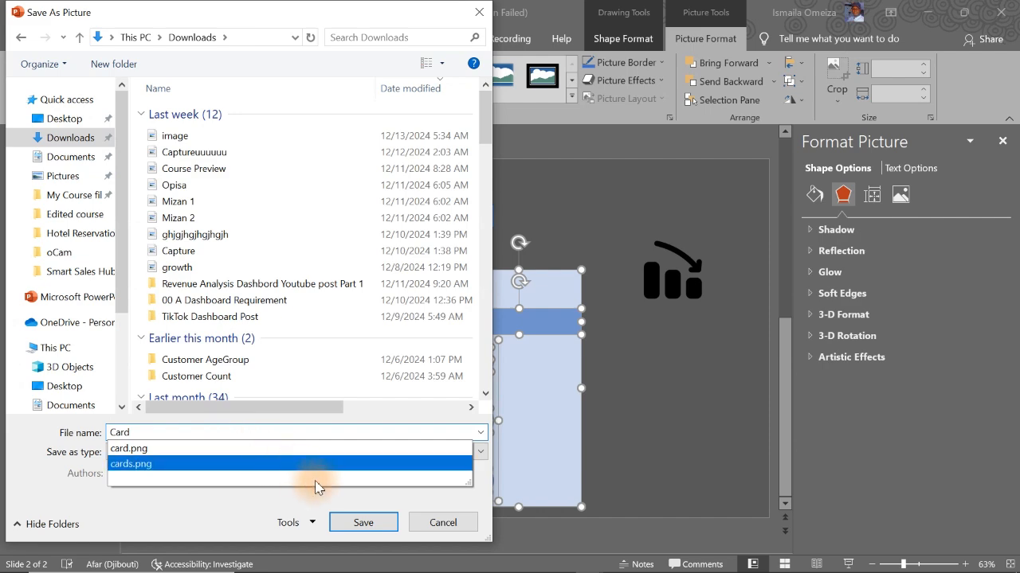
left_click(360, 521)
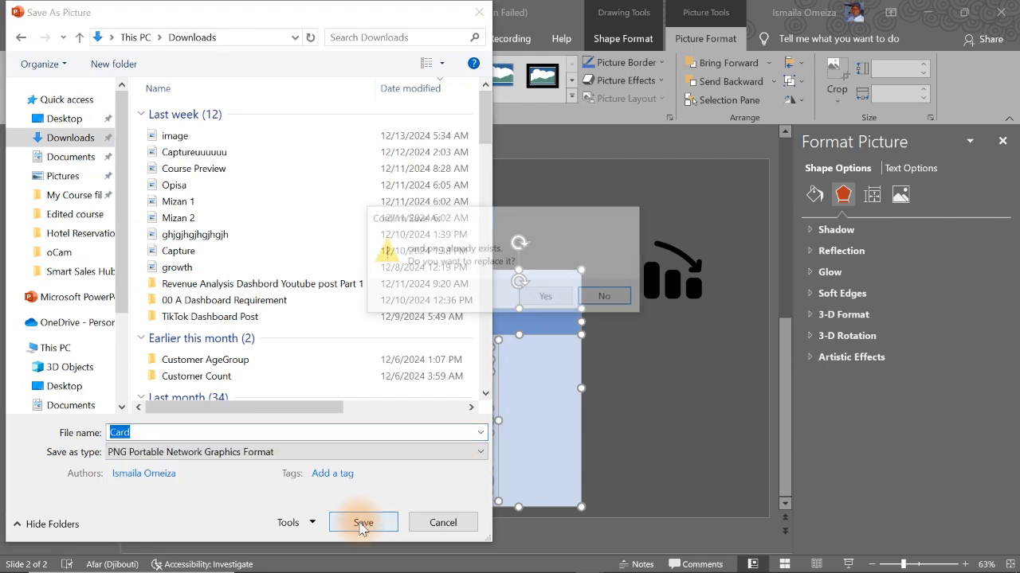
left_click(543, 297)
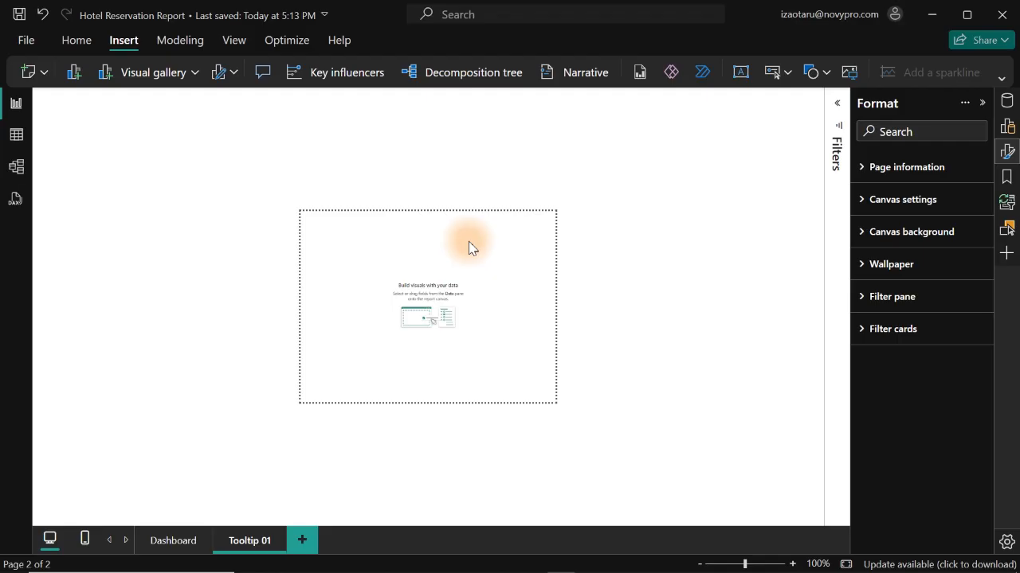
In Power BI, set the Tooltip 01 page's canvas background to the Card image with 0% transparency.
left_click(875, 235)
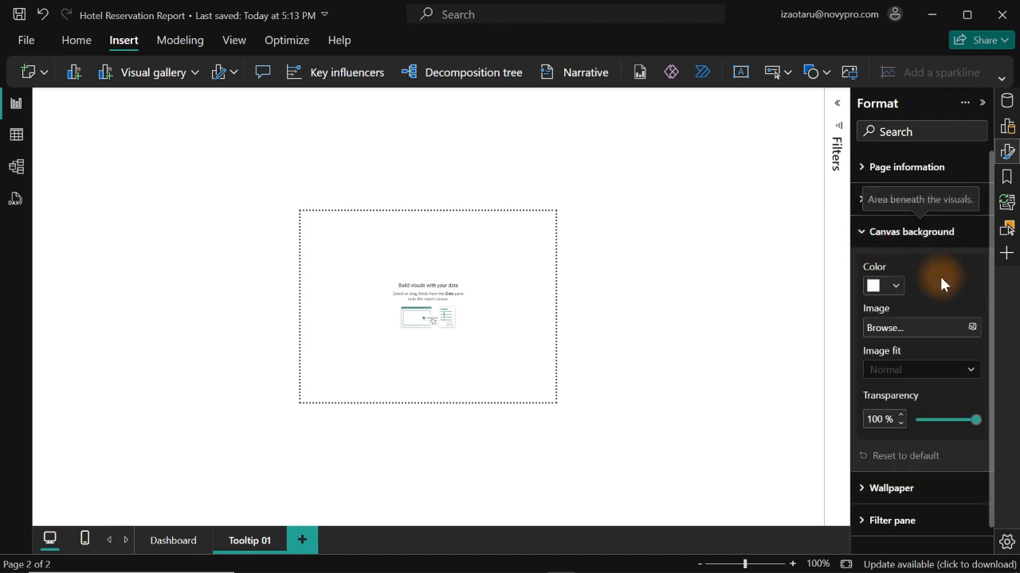
left_click_drag(974, 420, 916, 420)
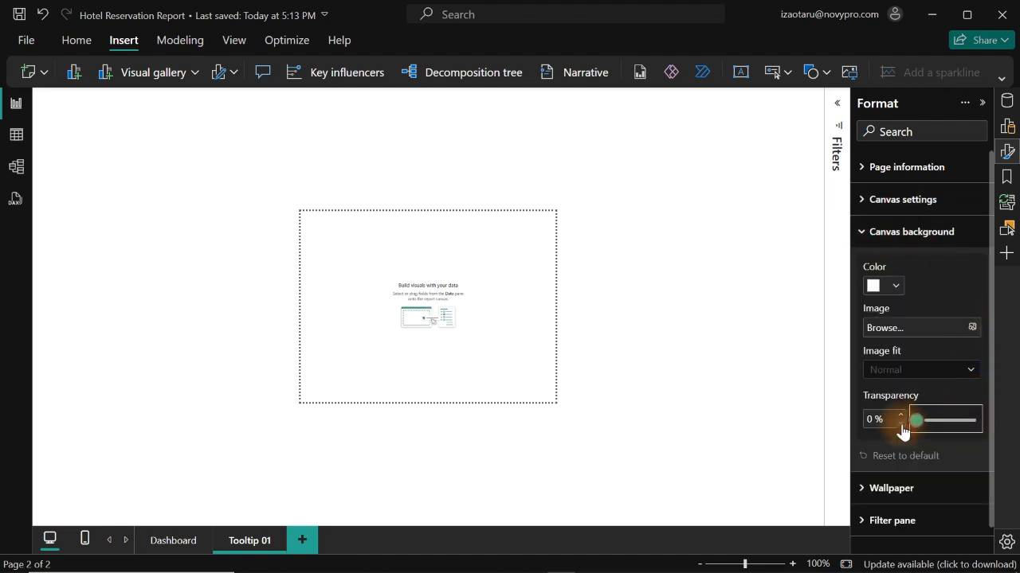
left_click(971, 326)
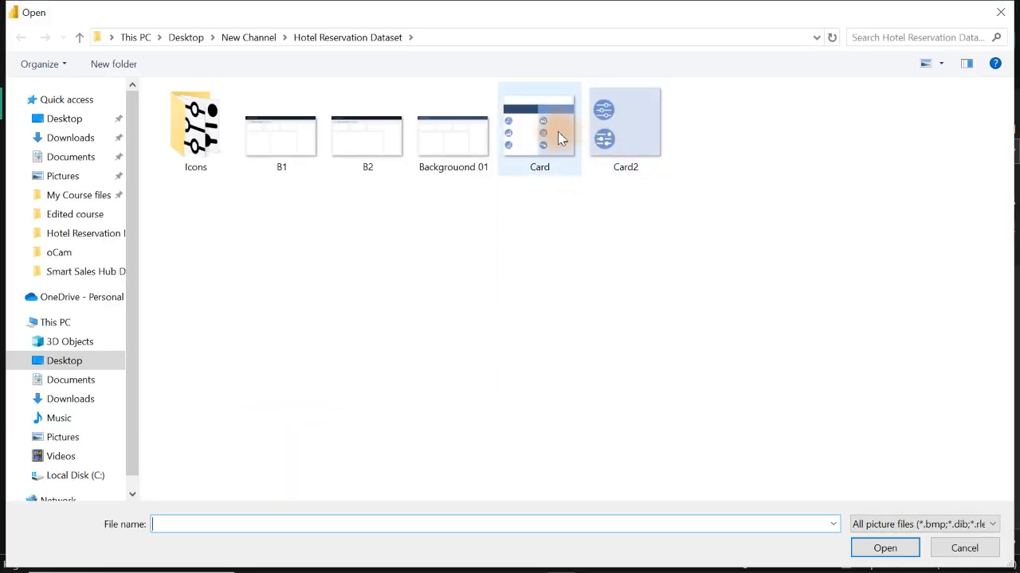
double_click(557, 137)
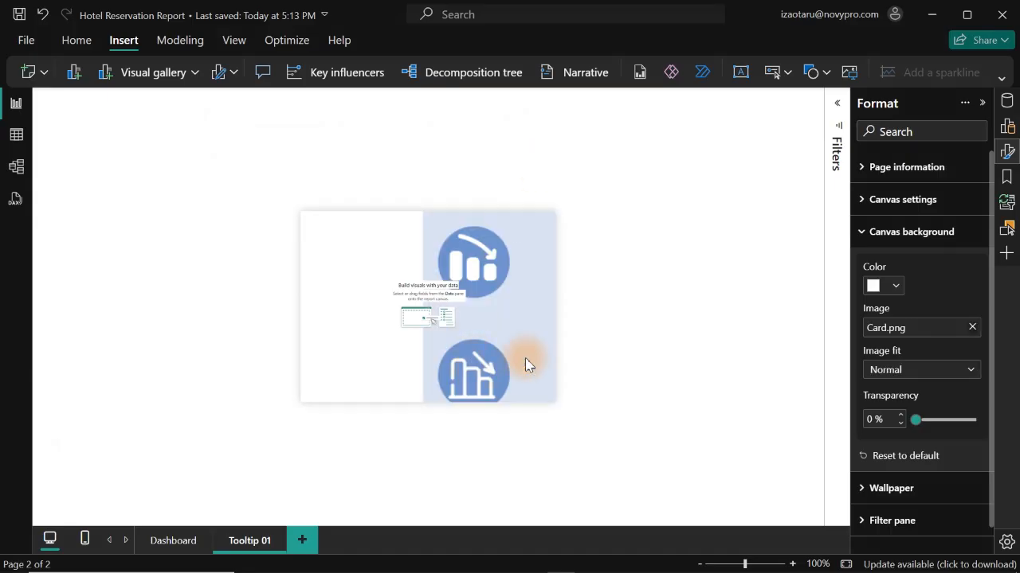
Set the image fit of the Tooltip 01 canvas background to Fill.
left_click(920, 373)
left_click(891, 411)
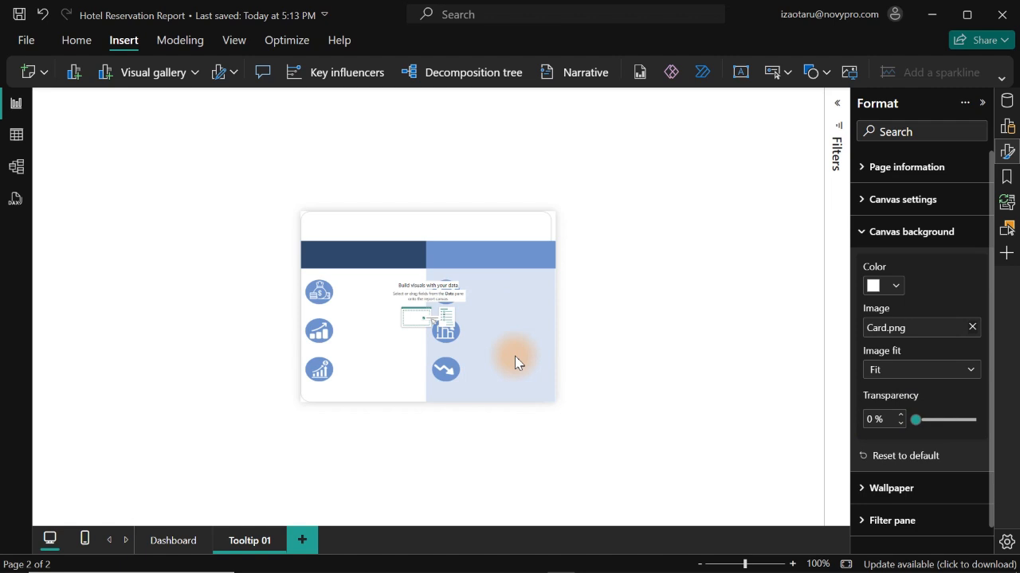
left_click(890, 371)
left_click(881, 431)
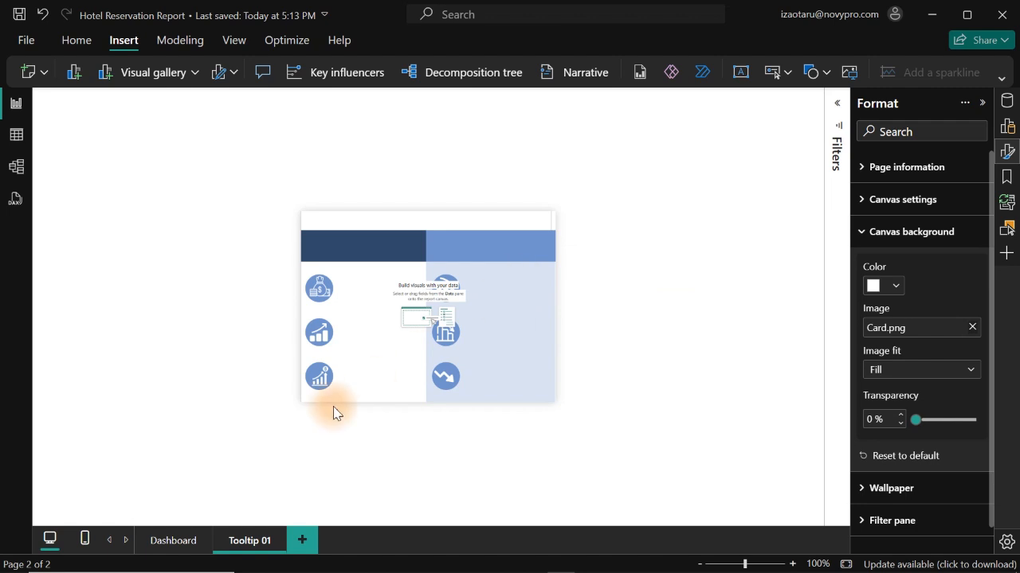
Assign the Tooltip 01 page as the tooltip of the Dashboard's Booking Channel bar chart and preview it over a bar.
left_click(185, 541)
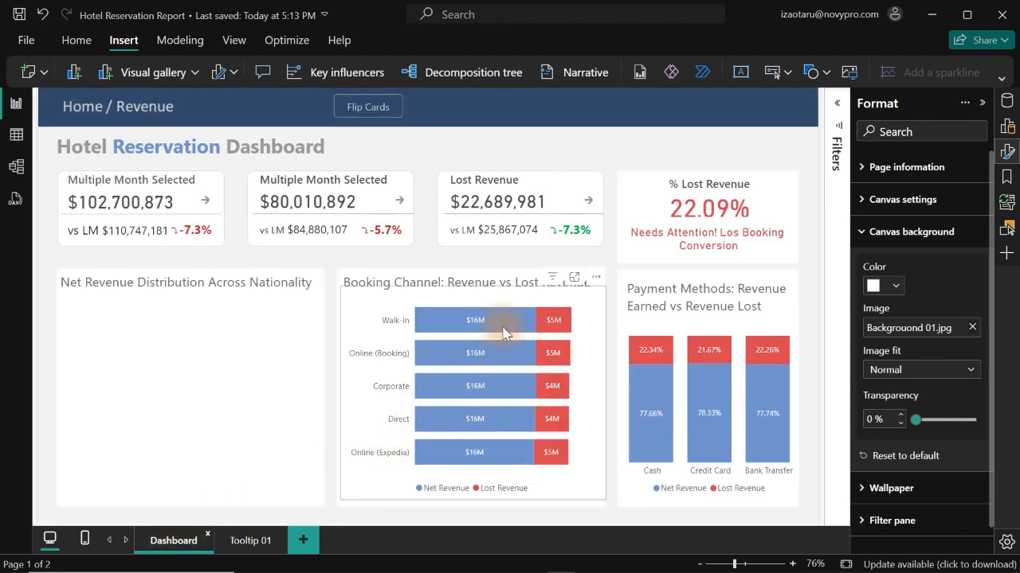
left_click(500, 303)
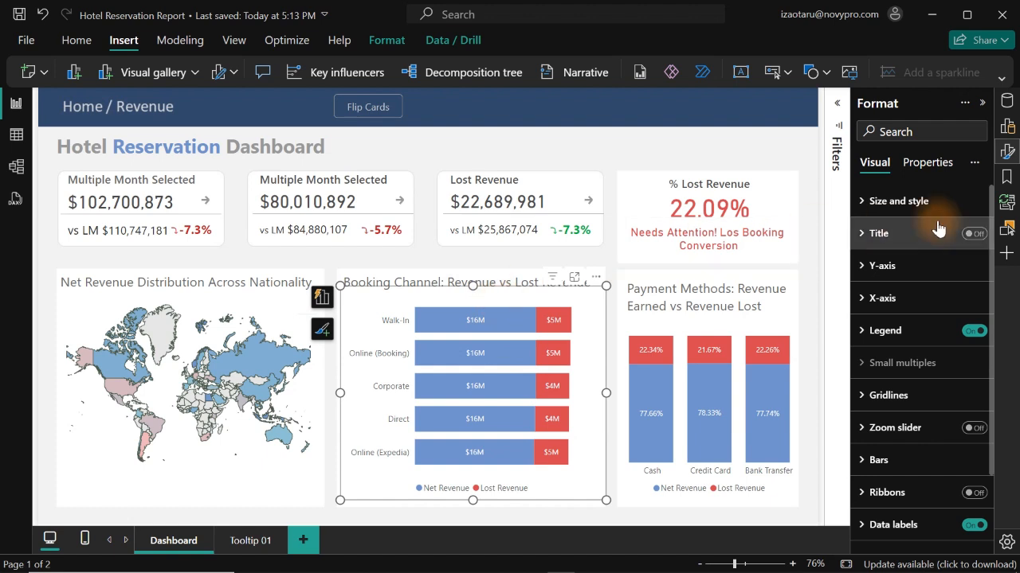
left_click(927, 163)
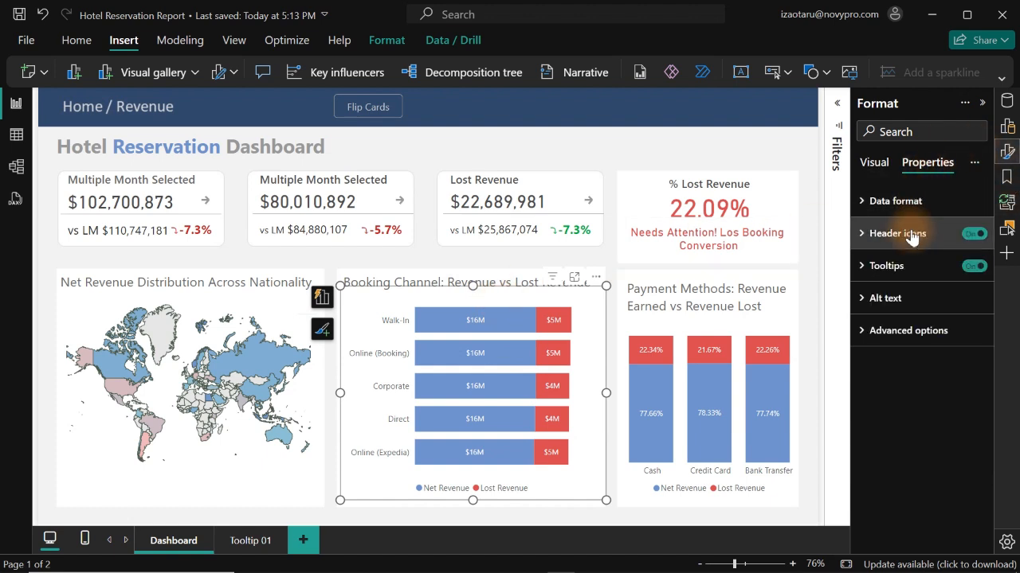
left_click(905, 279)
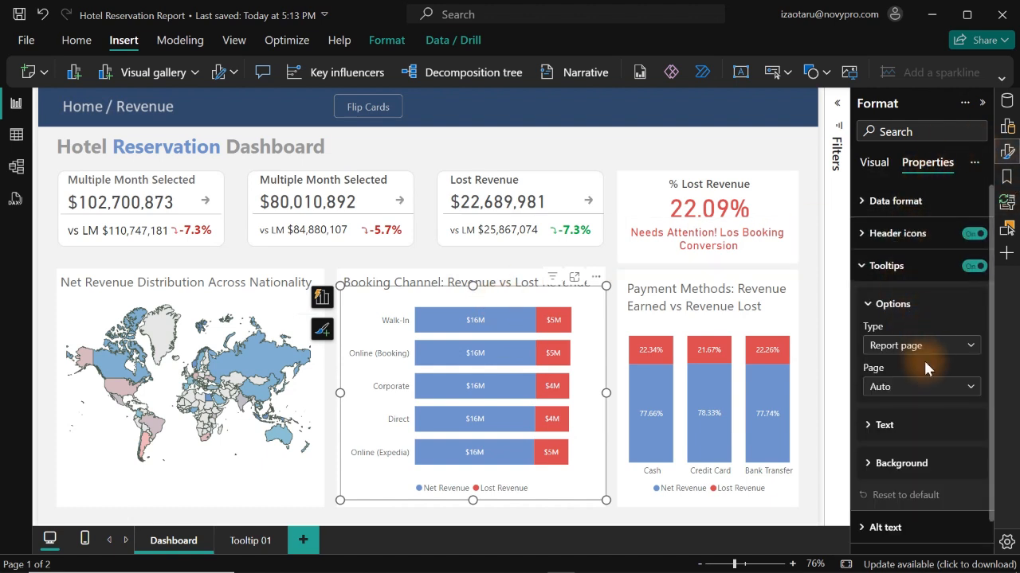
left_click(923, 386)
left_click(910, 428)
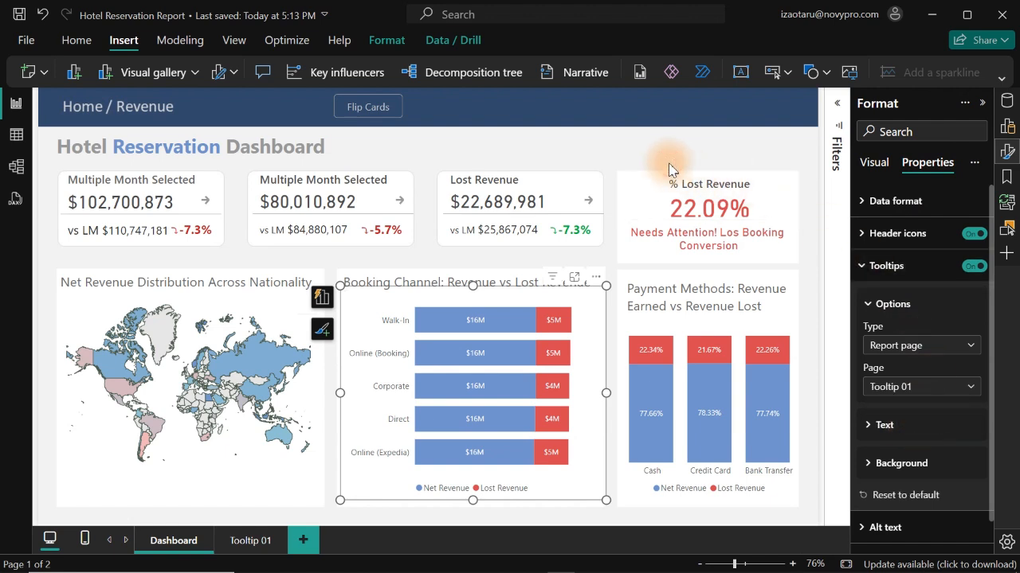
left_click(507, 324)
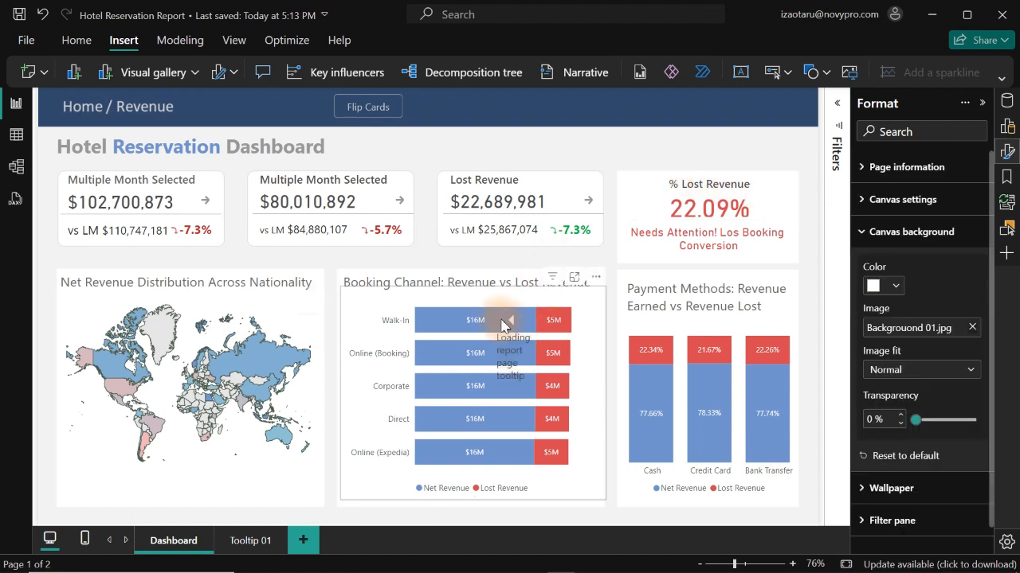
mouse_move(502, 322)
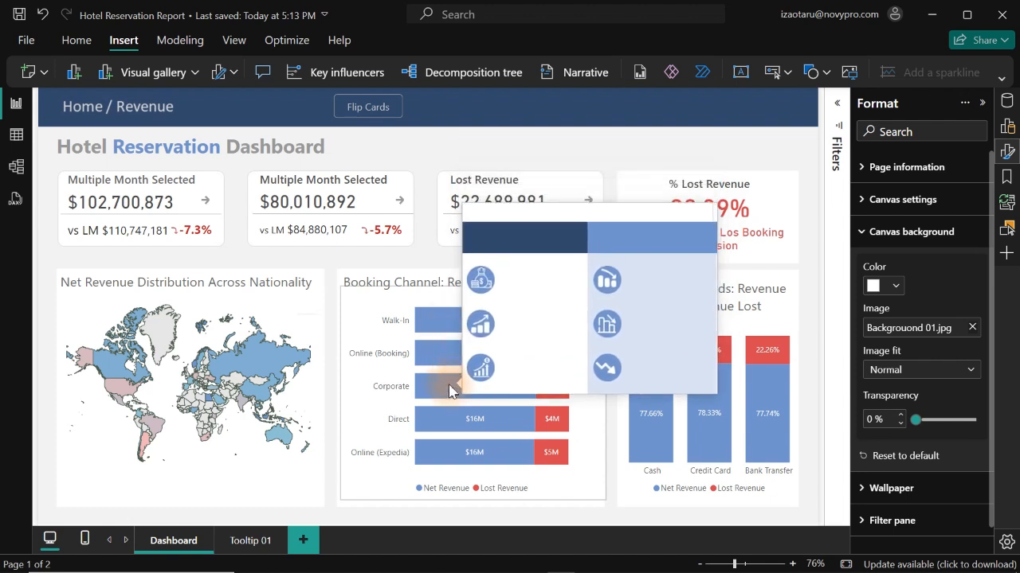
Add a card showing the Net Revenue measure from the DAX Room table's Net Revenue Folder to the Tooltip 01 page.
left_click(252, 541)
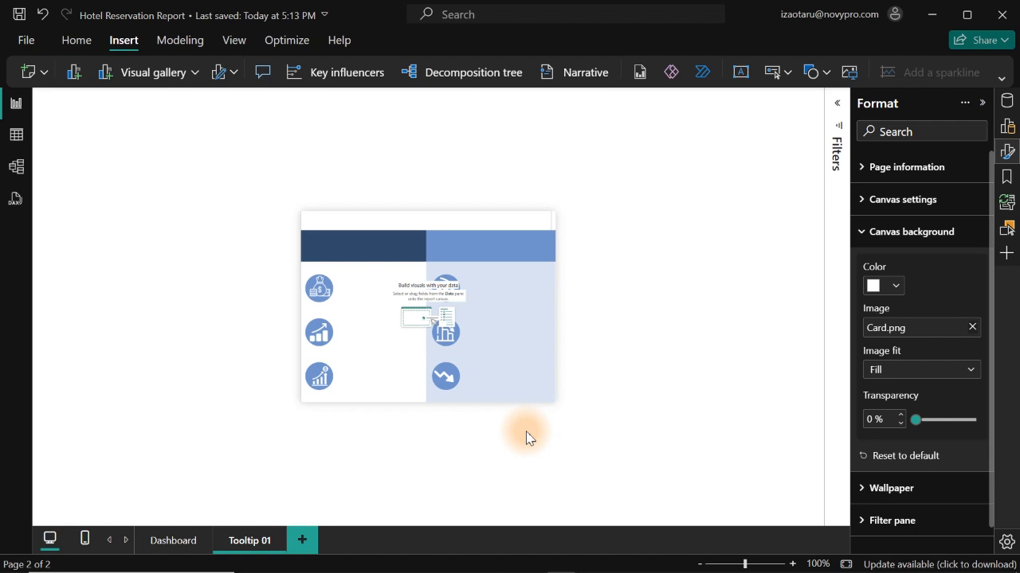
left_click(1008, 149)
left_click(1007, 104)
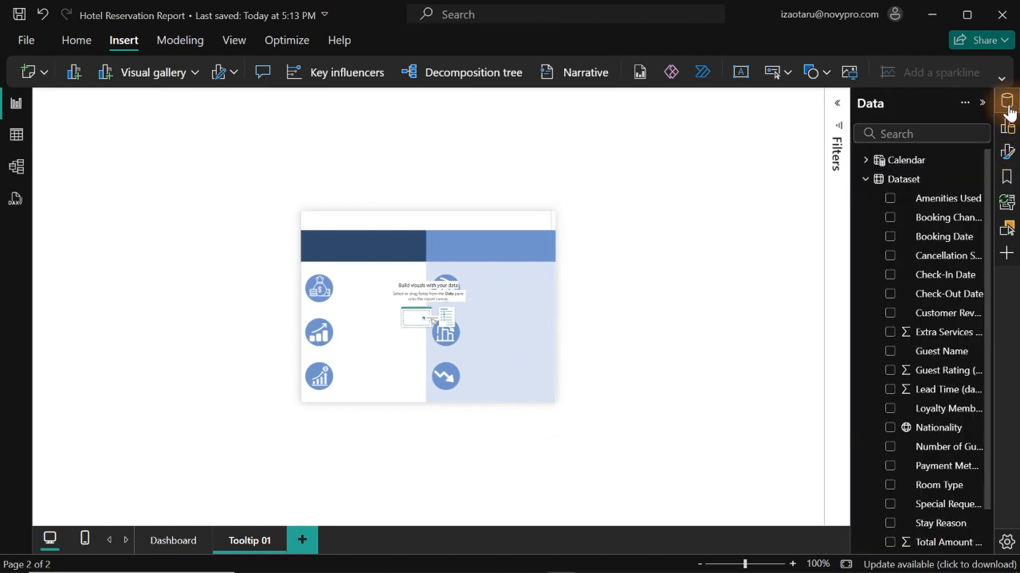
left_click(866, 180)
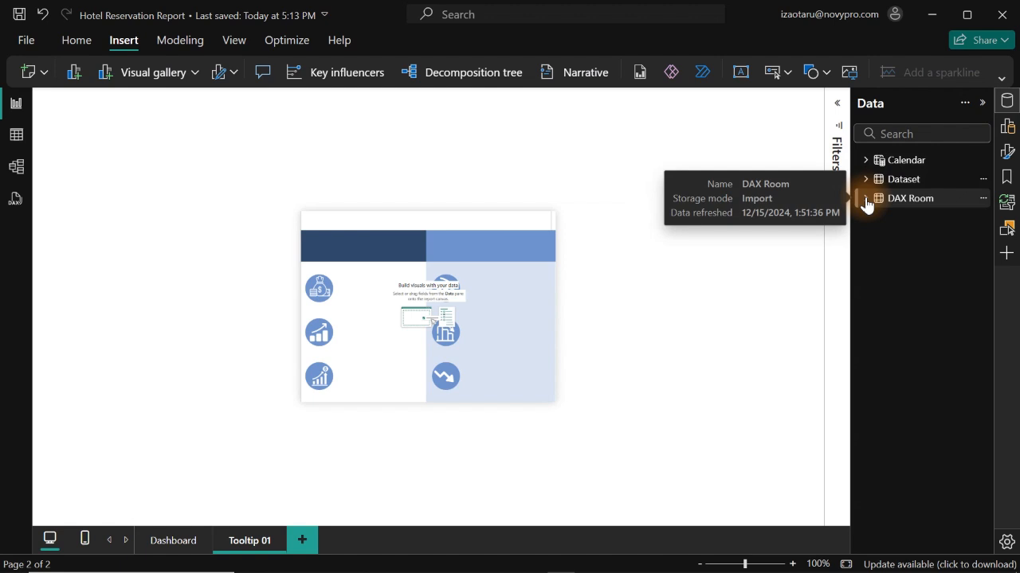
left_click(865, 199)
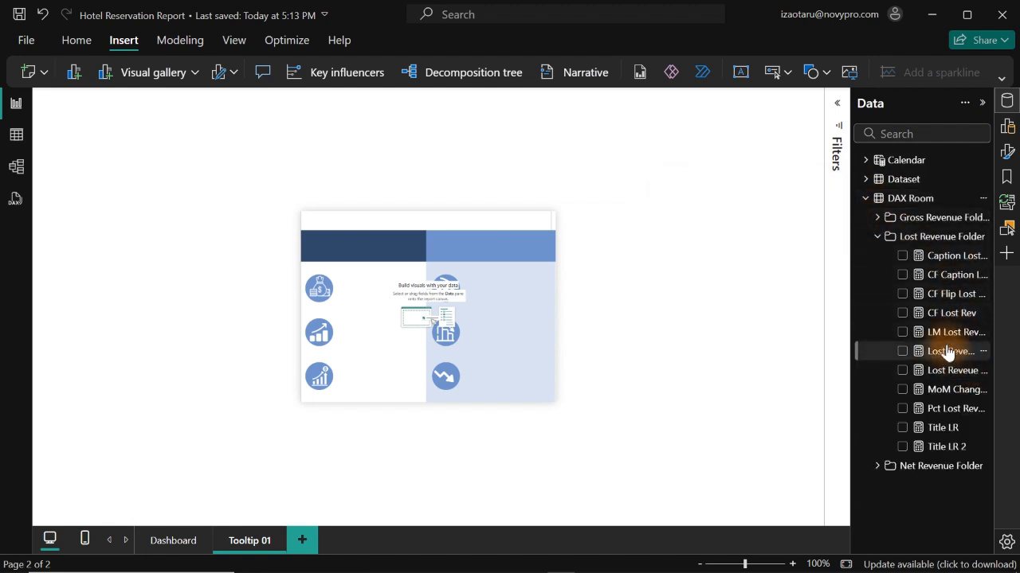
left_click(877, 237)
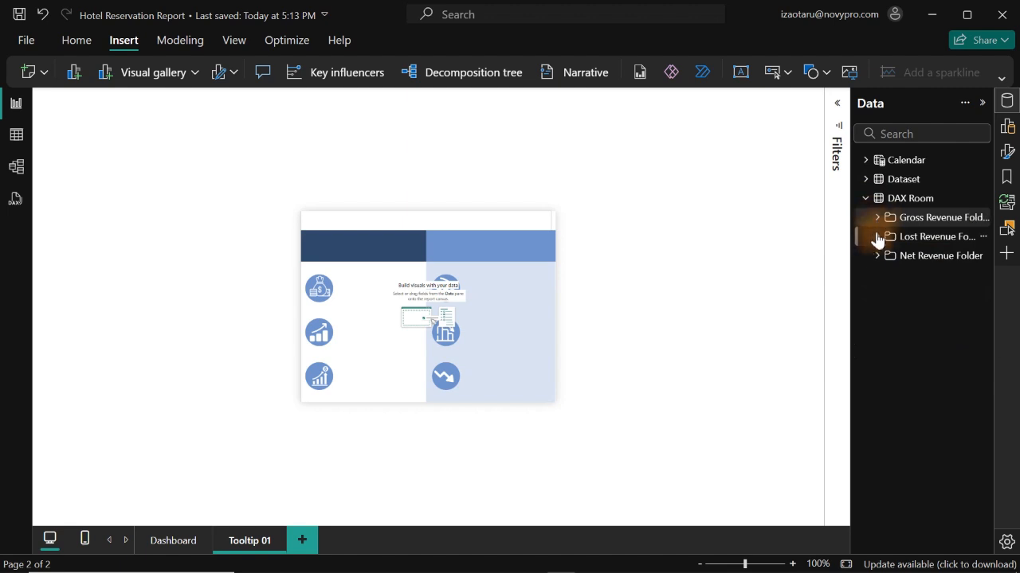
left_click(877, 256)
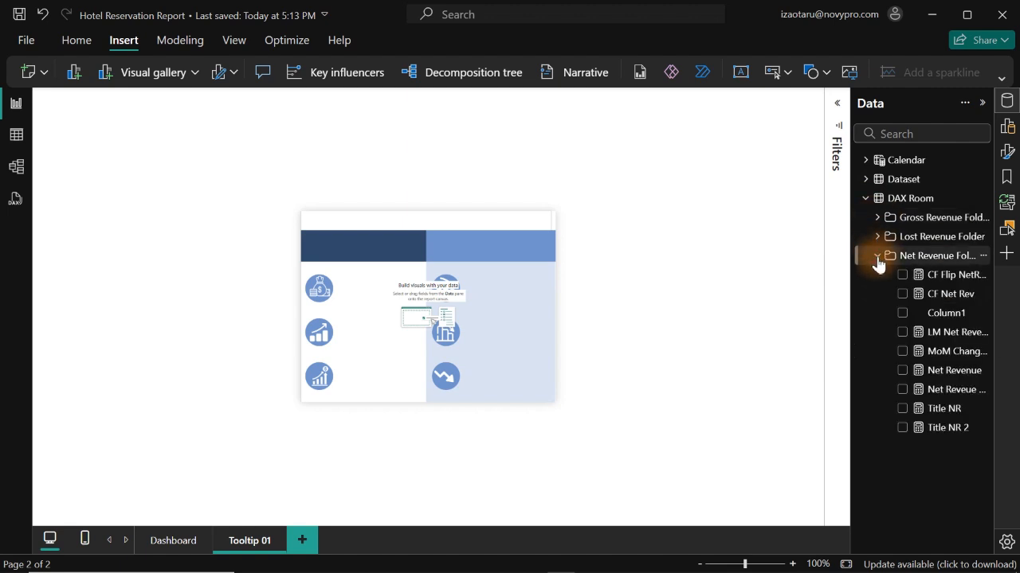
left_click(903, 372)
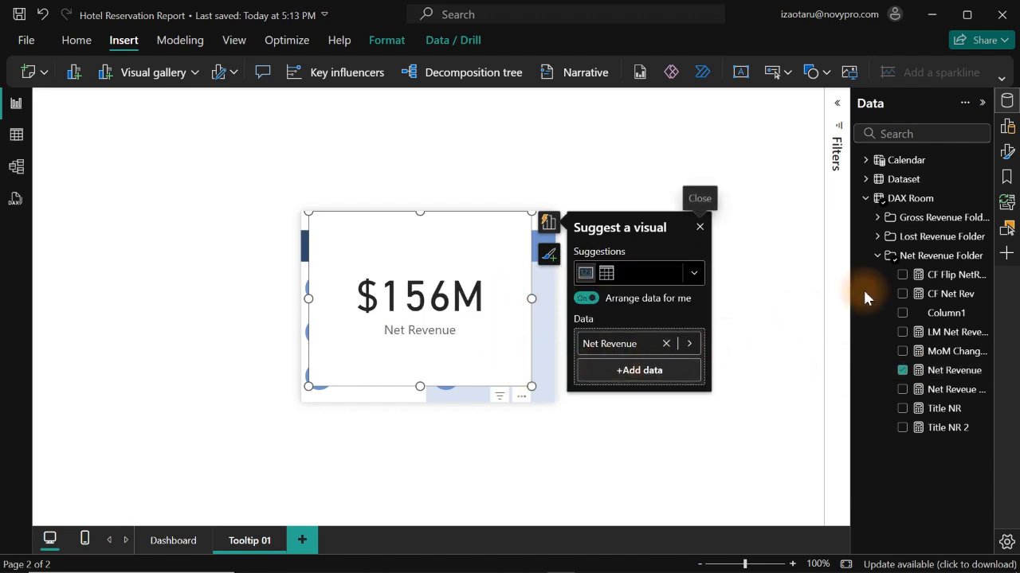
Set the Net Revenue card's callout value to font size 20 with display units set to None.
left_click(1008, 151)
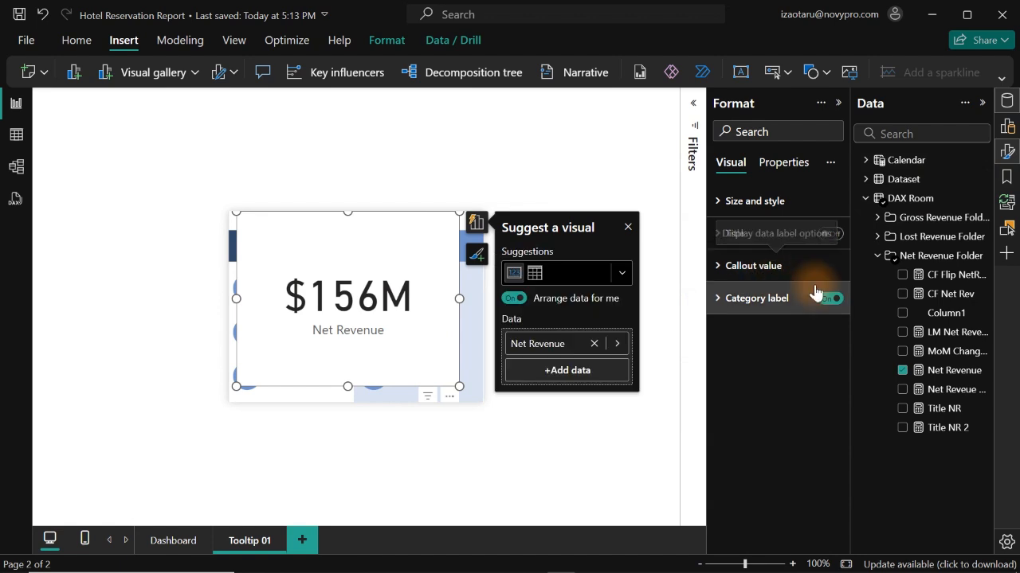
left_click(772, 275)
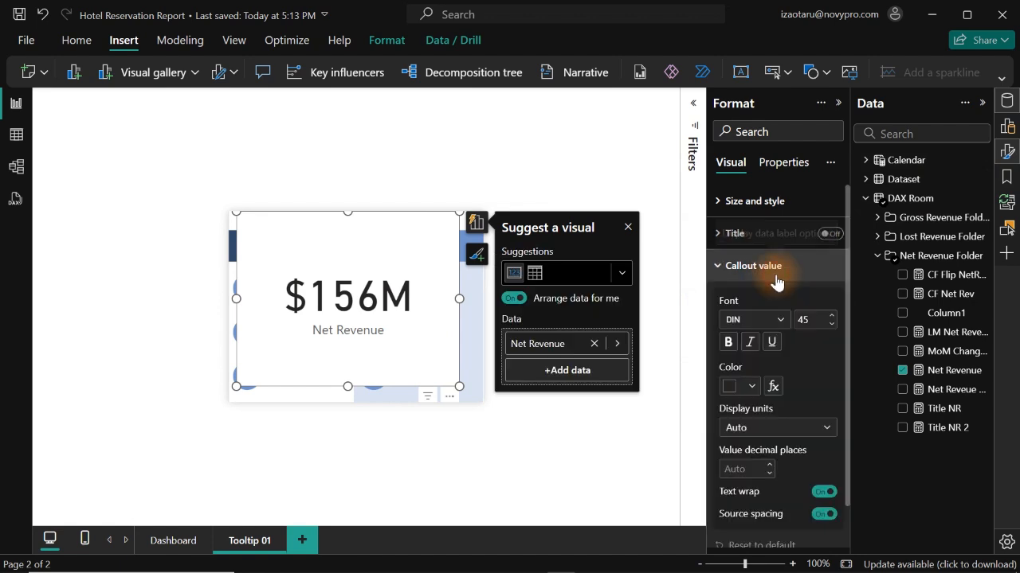
left_click(812, 322)
type("20")
key("Return")
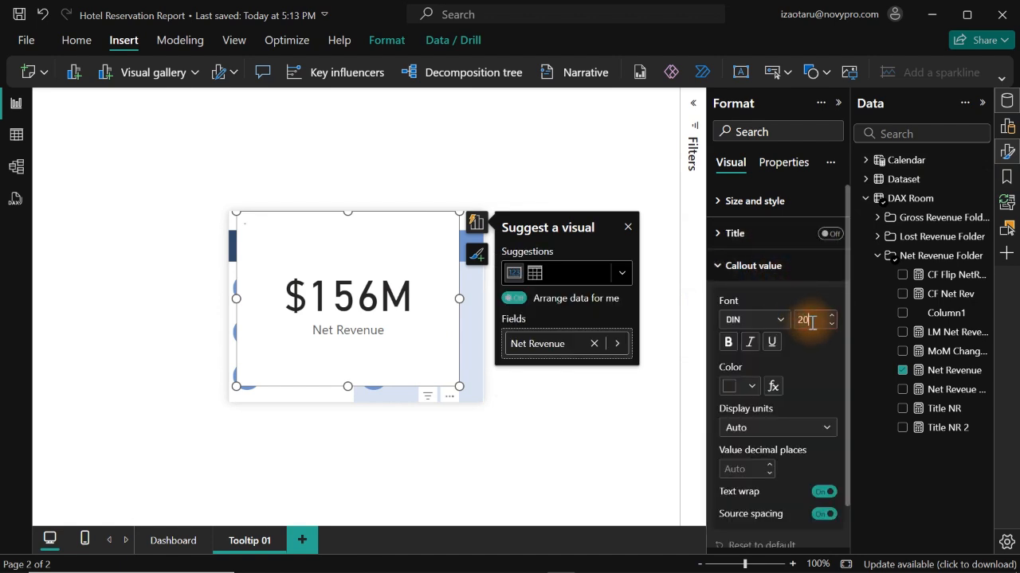
left_click(792, 428)
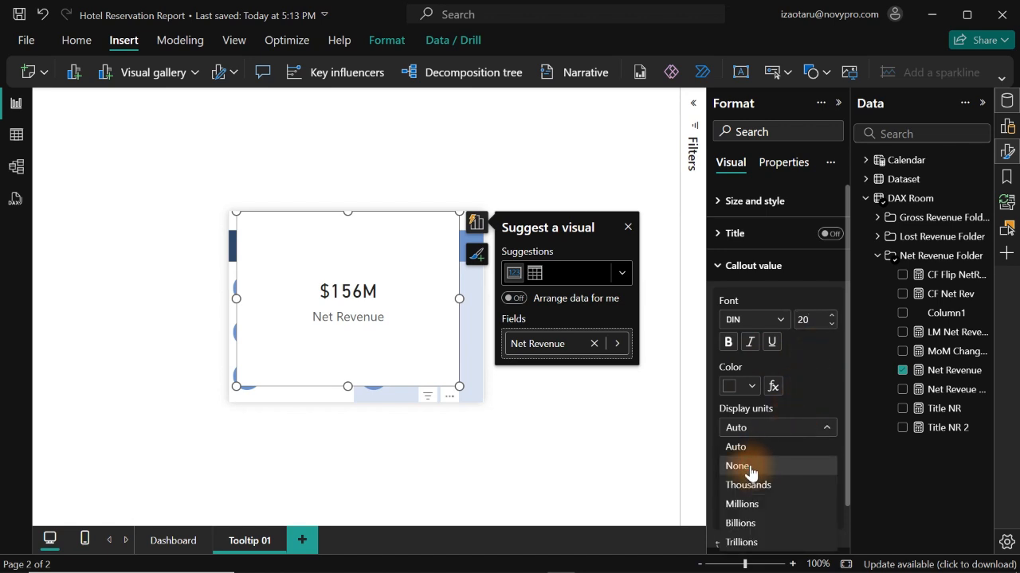
left_click(750, 470)
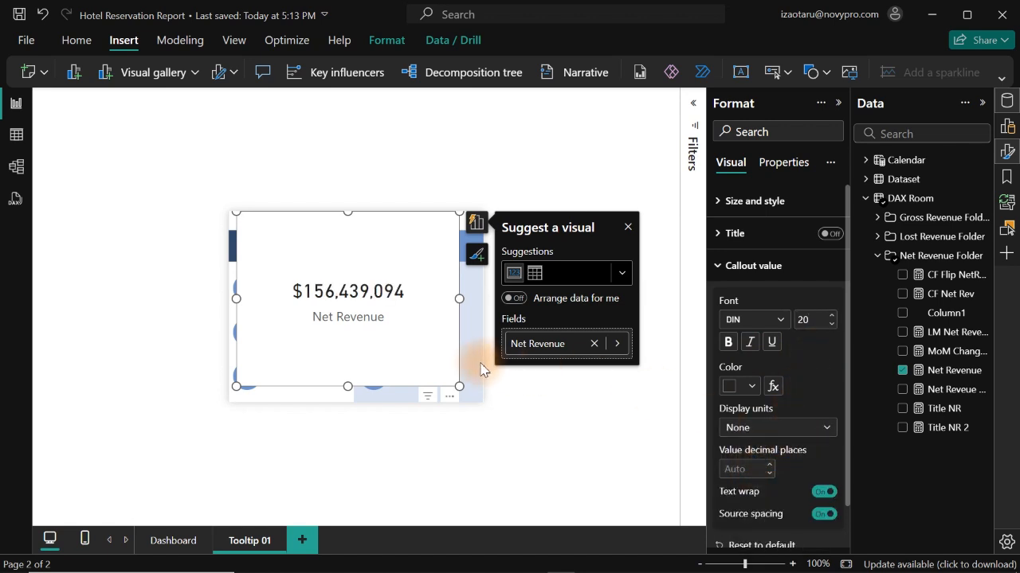
Shrink the Net Revenue card to about 183 wide by 87 high and turn off its category label.
left_click_drag(458, 388, 359, 300)
left_click(787, 267)
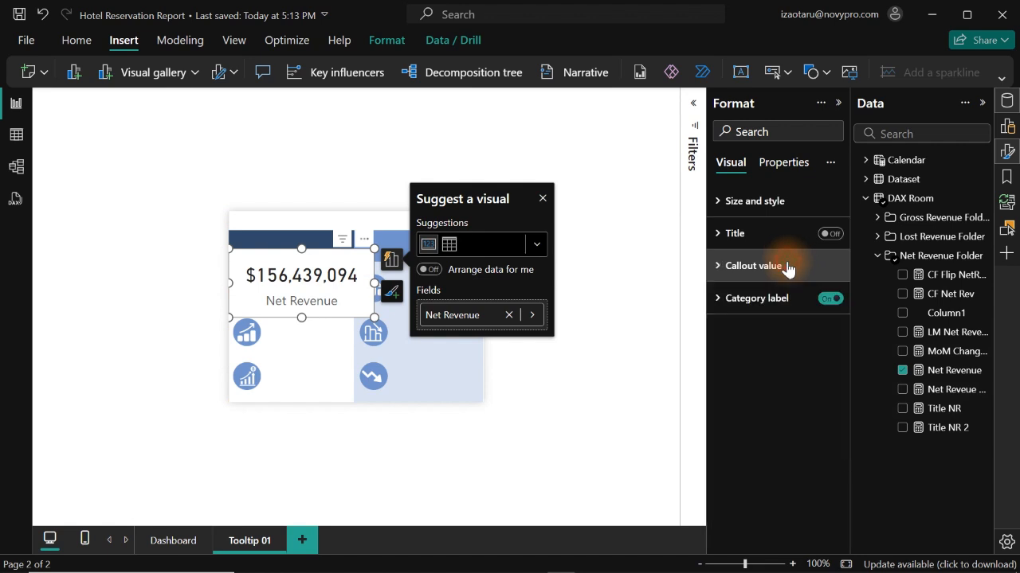
left_click(829, 301)
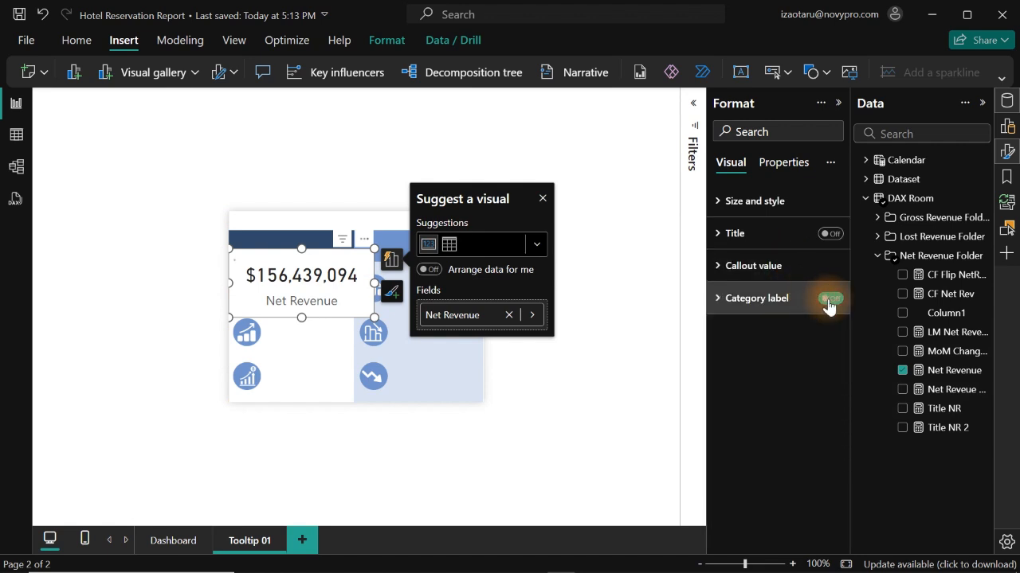
left_click(831, 234)
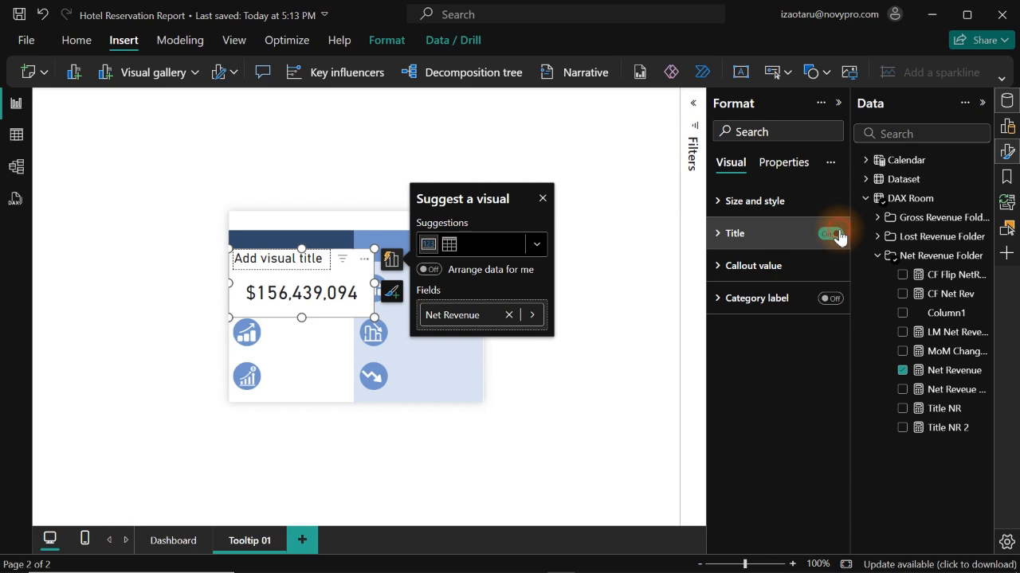
left_click(832, 234)
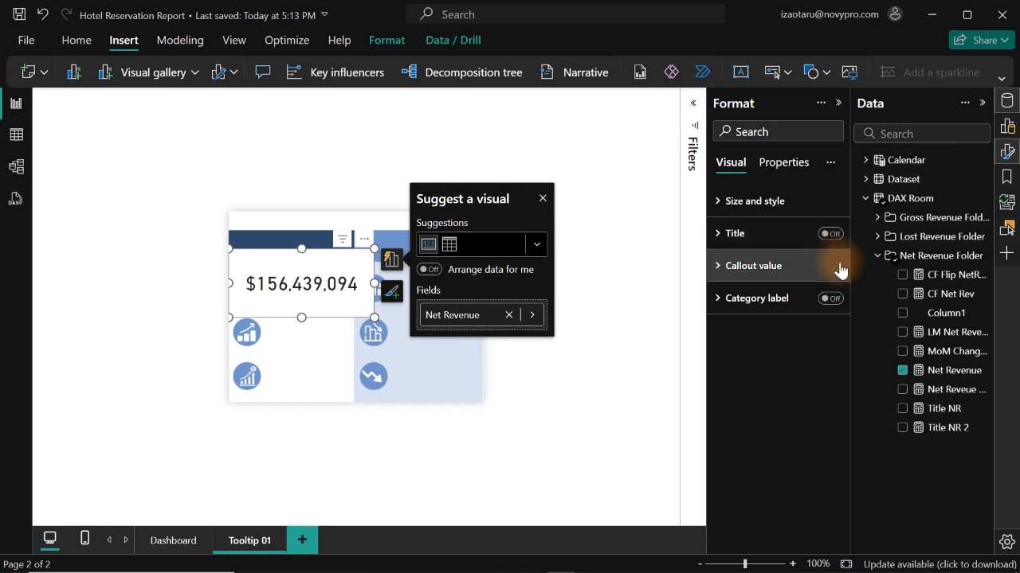
Turn off the Net Revenue card's background so the page design shows through.
left_click(751, 203)
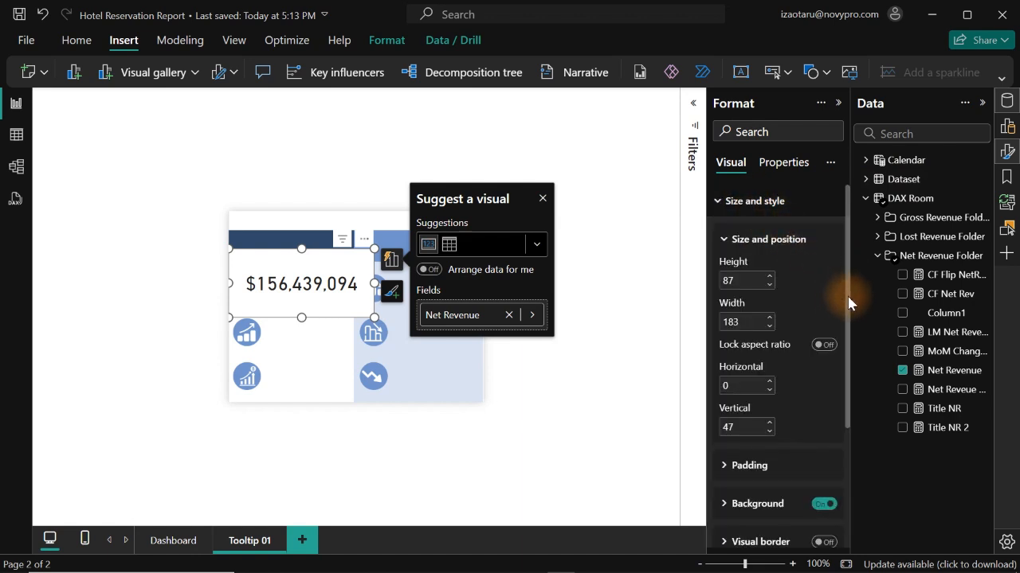
left_click_drag(849, 303, 855, 391)
left_click(824, 363)
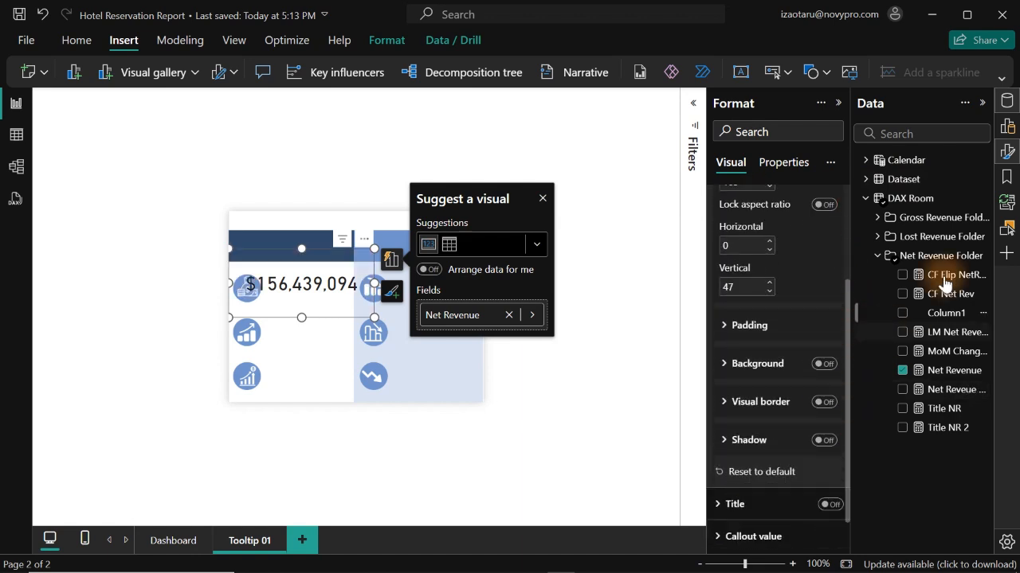
left_click(1006, 152)
left_click(1006, 152)
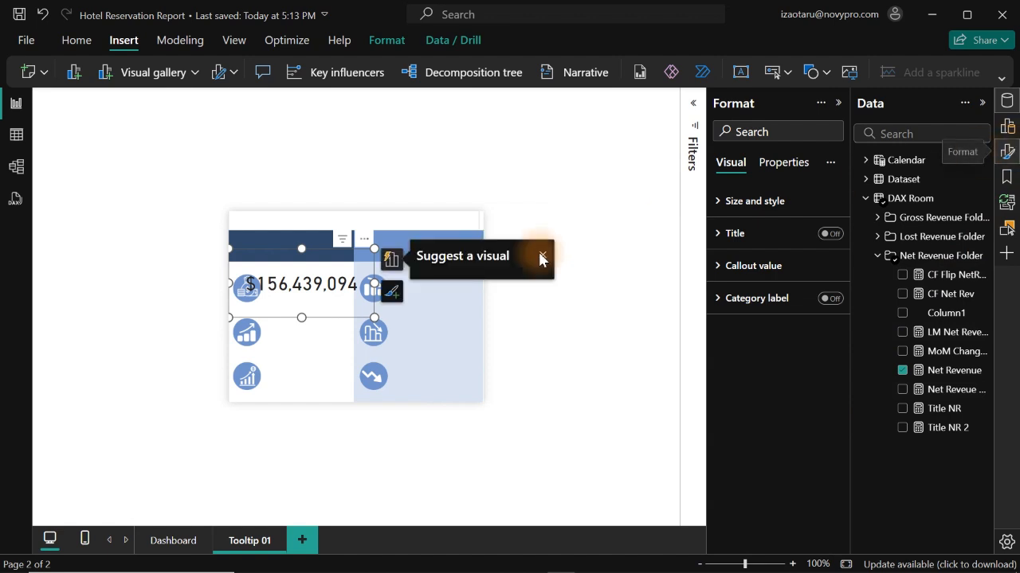
Reduce the card's callout font size to 15 and fit the card beside the money bag icon in the white panel.
mouse_move(336, 298)
left_mouse_down()
mouse_move(361, 286)
mouse_move(343, 310)
left_mouse_up()
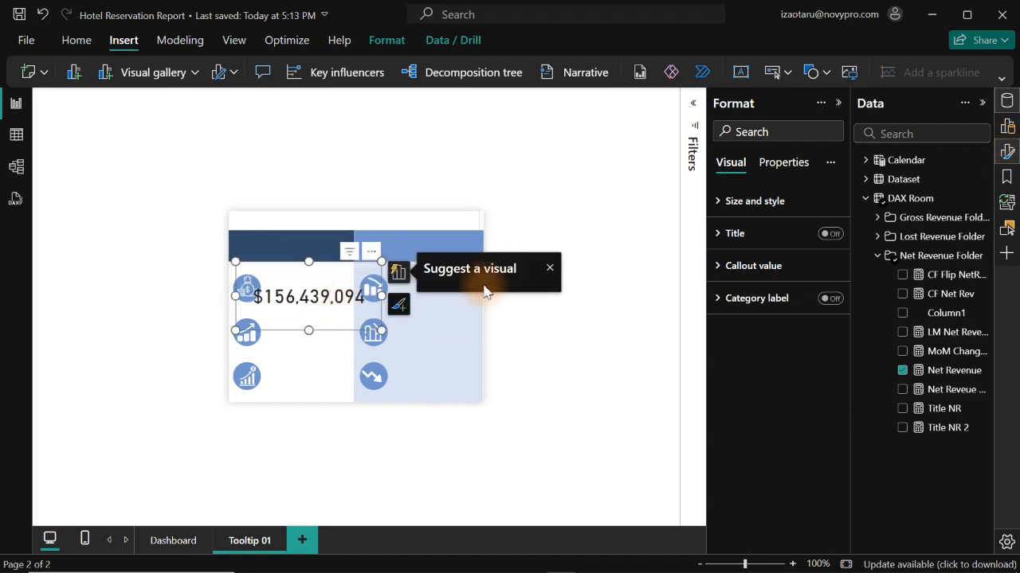
left_click(753, 267)
left_click(826, 319)
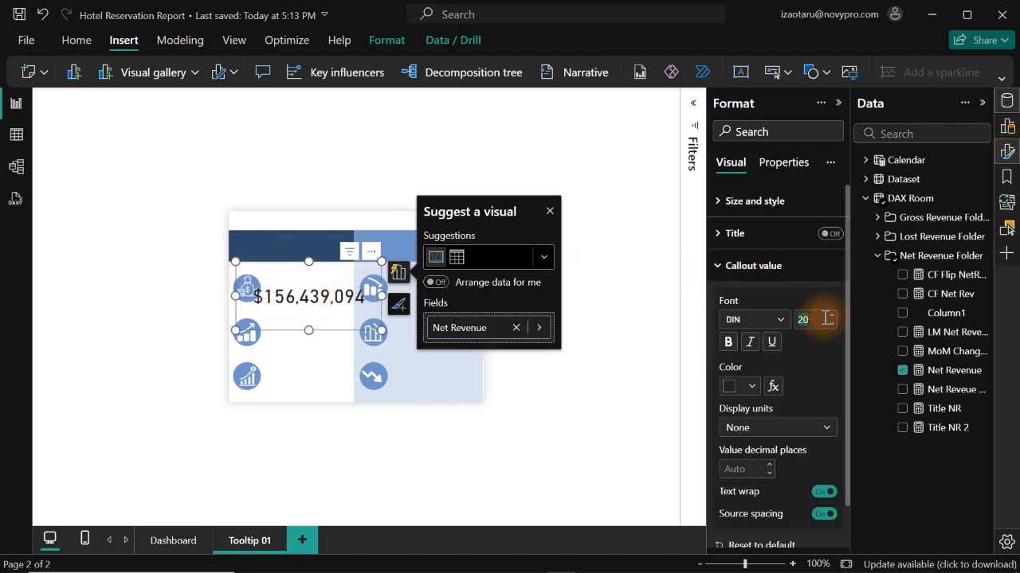
type("10")
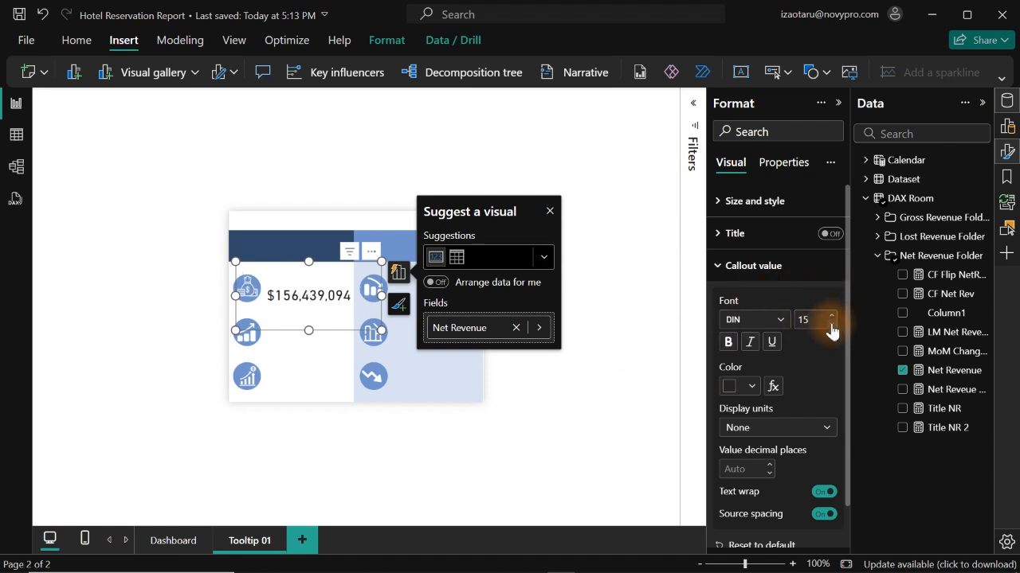
left_click(331, 317)
left_click_drag(331, 315, 308, 303)
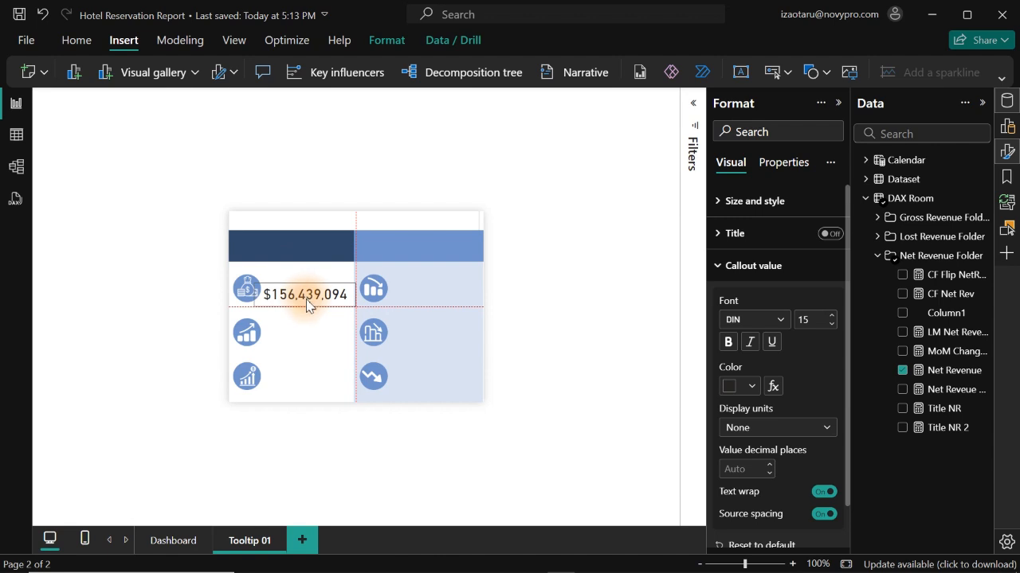
left_click_drag(309, 304, 310, 305)
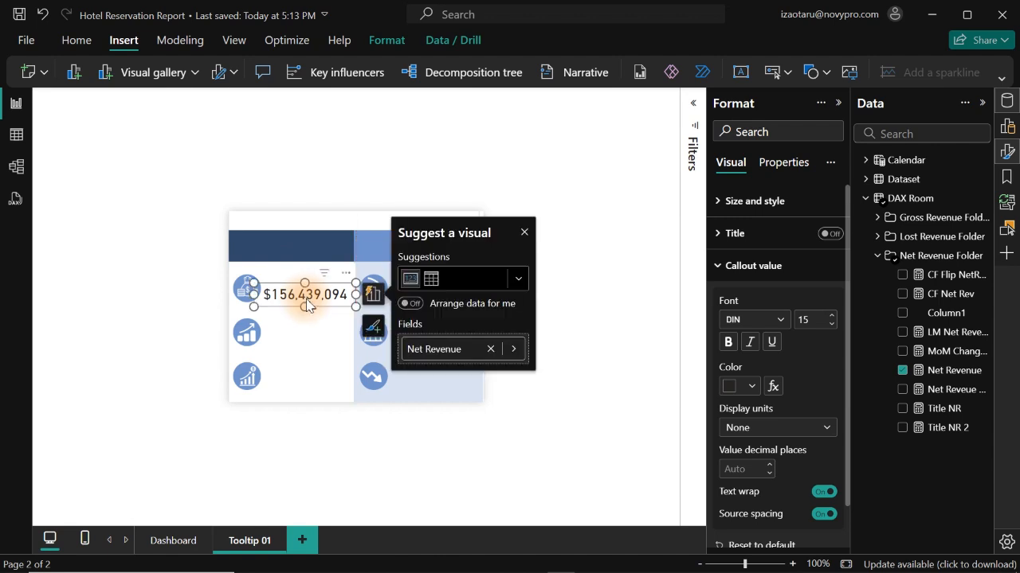
Add a "Net Revenue" text box about 123 by 37 above the card's value and turn off its background.
left_click(324, 348)
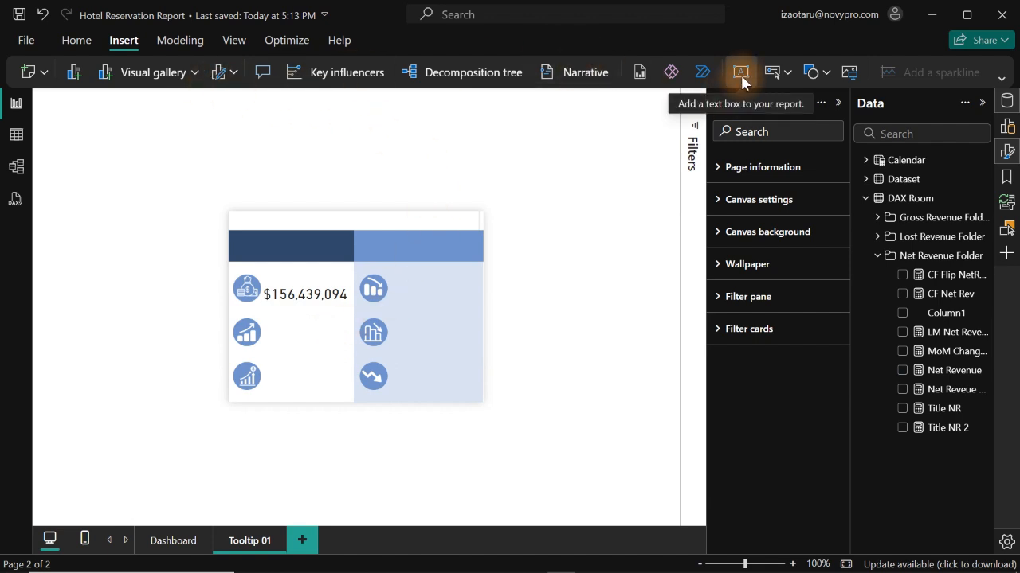
left_click(741, 76)
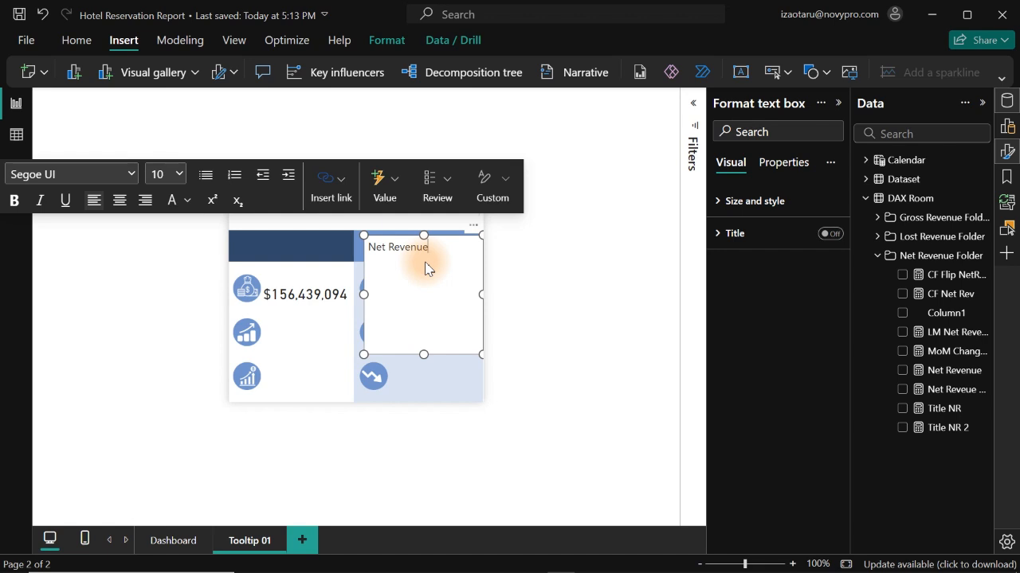
left_click_drag(453, 215, 356, 268)
left_click(754, 201)
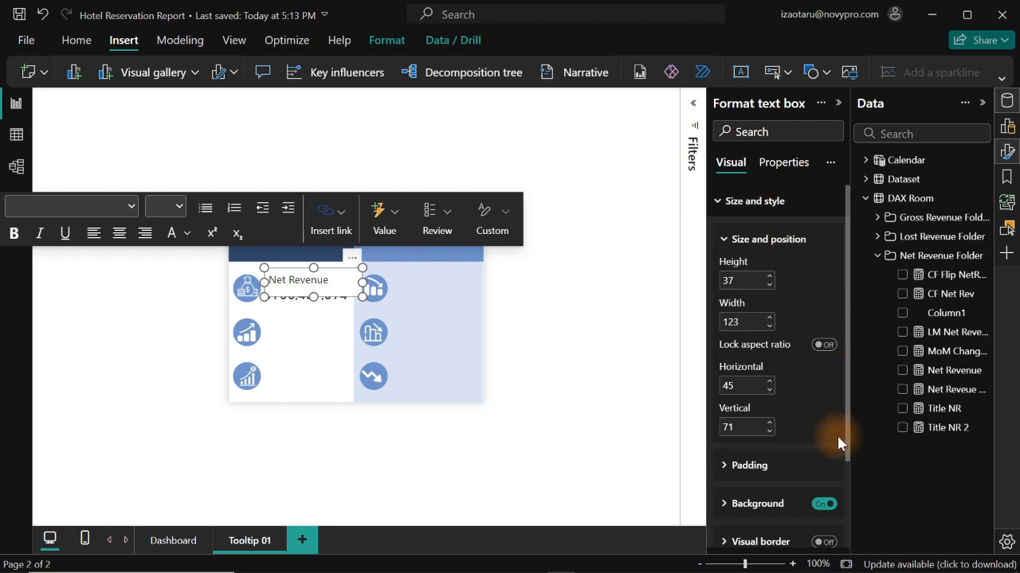
left_click(824, 503)
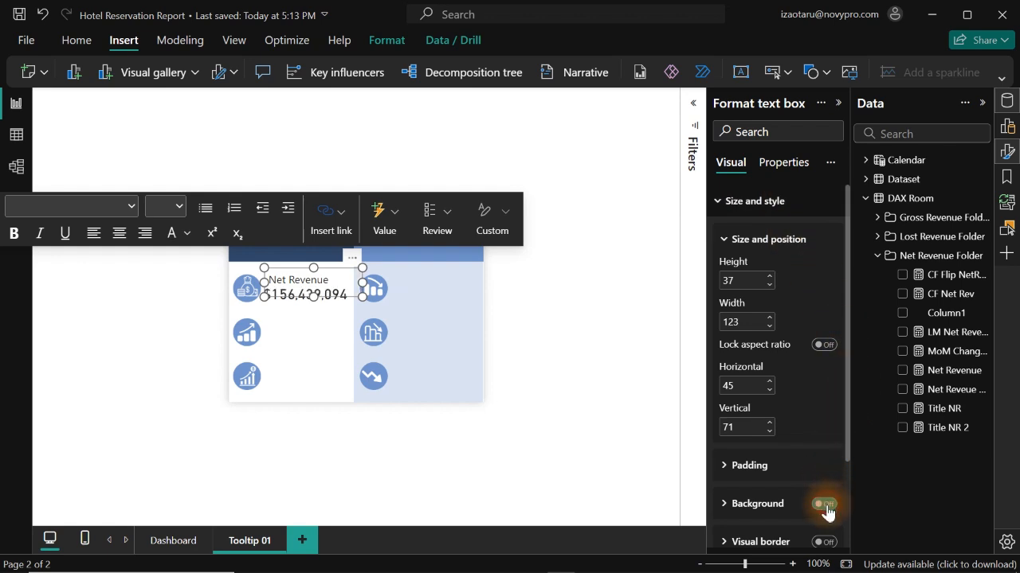
left_click(466, 337)
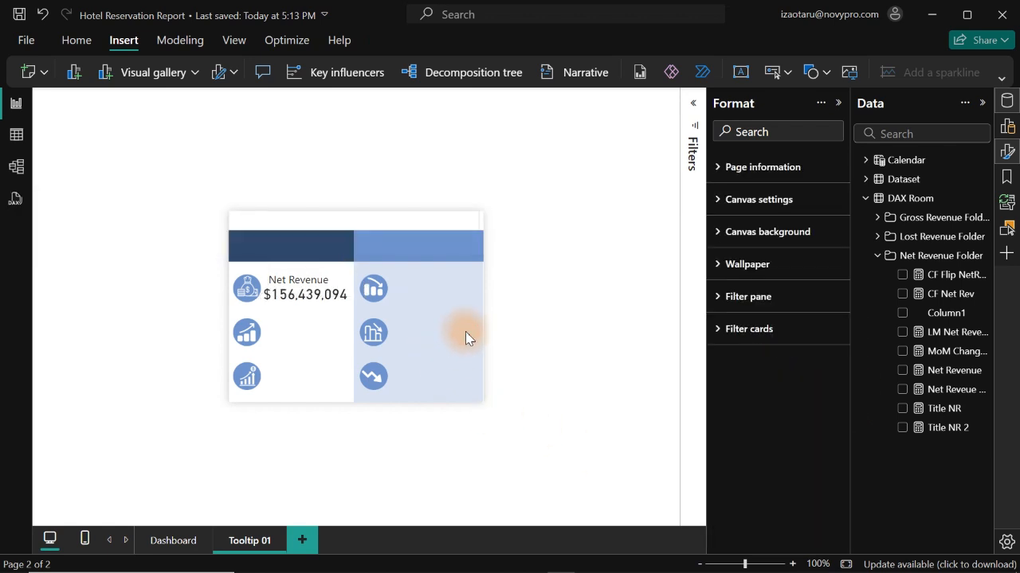
Preview the tooltip over the Corporate bar of the Dashboard's Booking Channel chart.
left_click(169, 541)
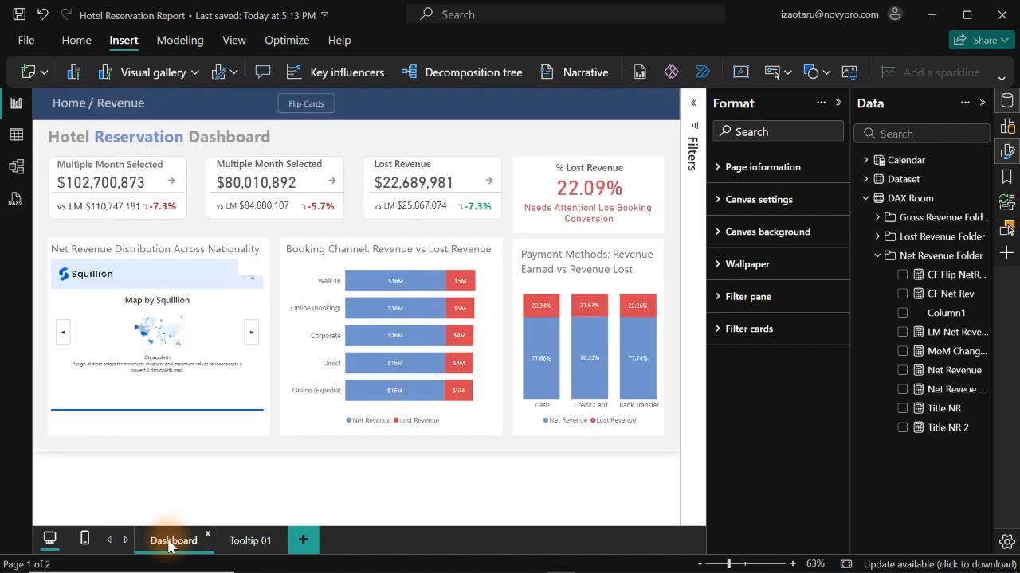
mouse_move(423, 334)
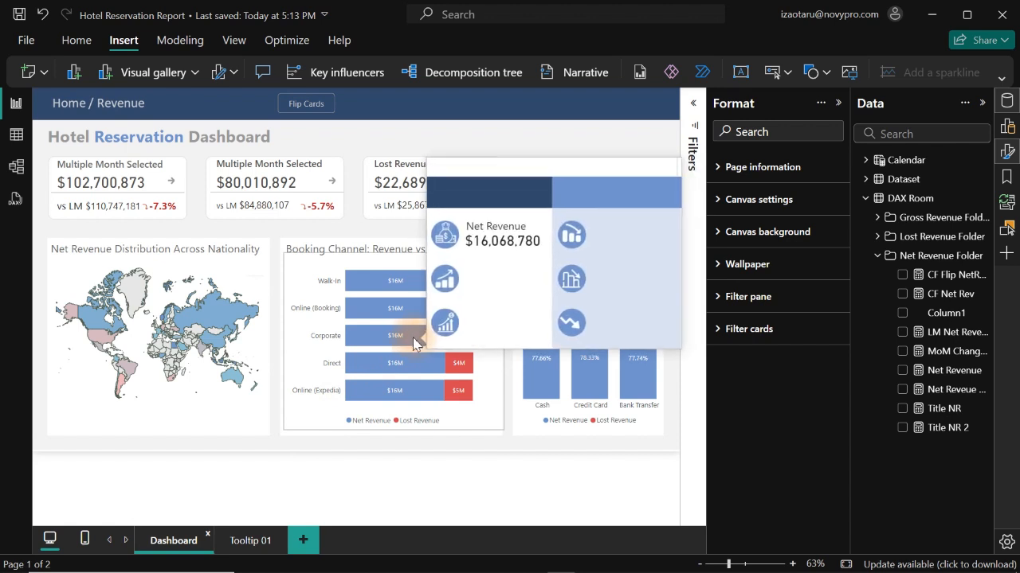
Group the Net Revenue text box and its value card on the Tooltip 01 page.
left_click(242, 544)
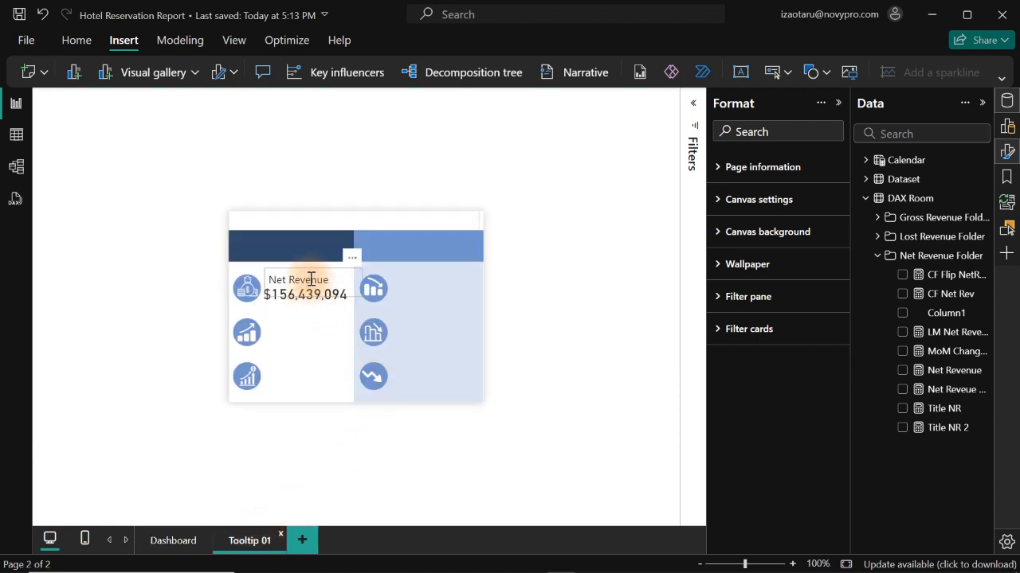
left_click_drag(419, 327, 207, 233)
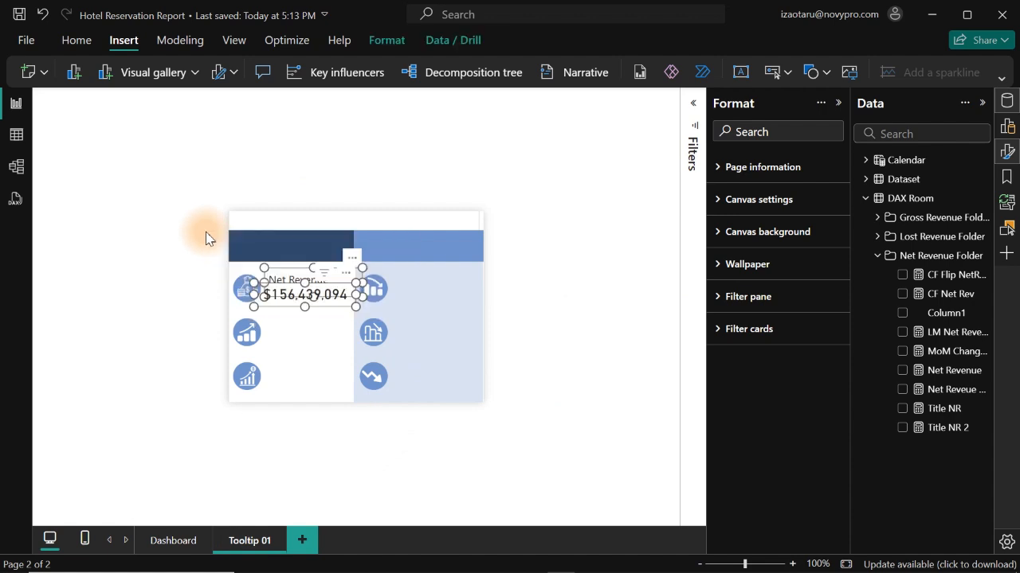
right_click(293, 289)
mouse_move(421, 316)
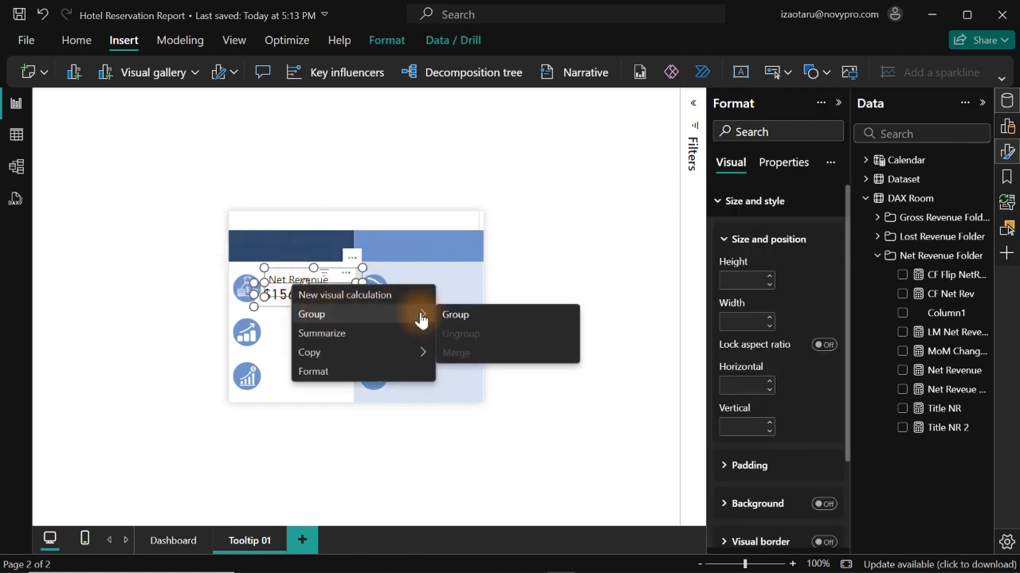
left_click(469, 317)
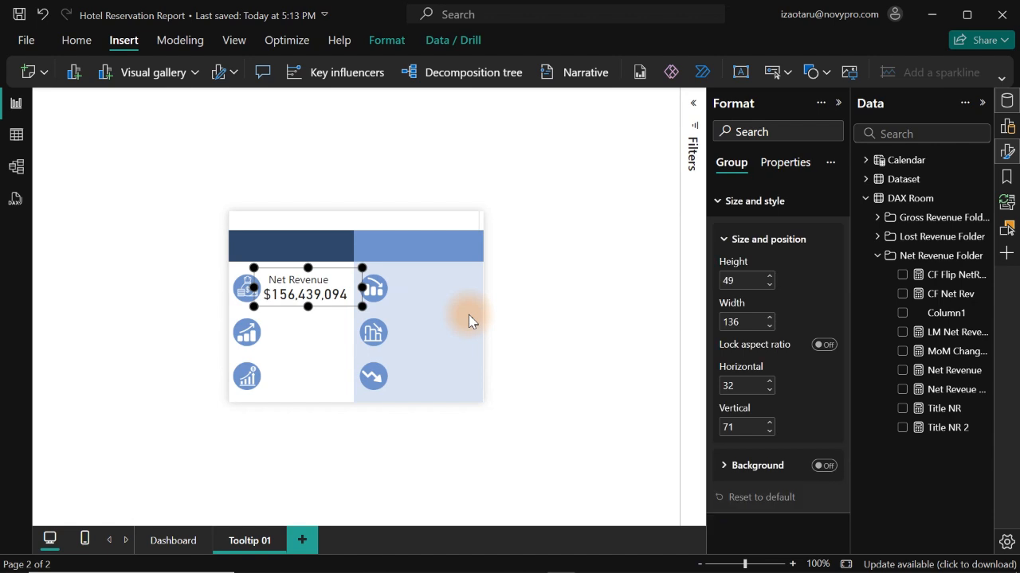
Duplicate the Net Revenue label-and-card group five times and place one copy beside each remaining icon in the white and blue panels.
key("ctrl+c")
key("ctrl+v")
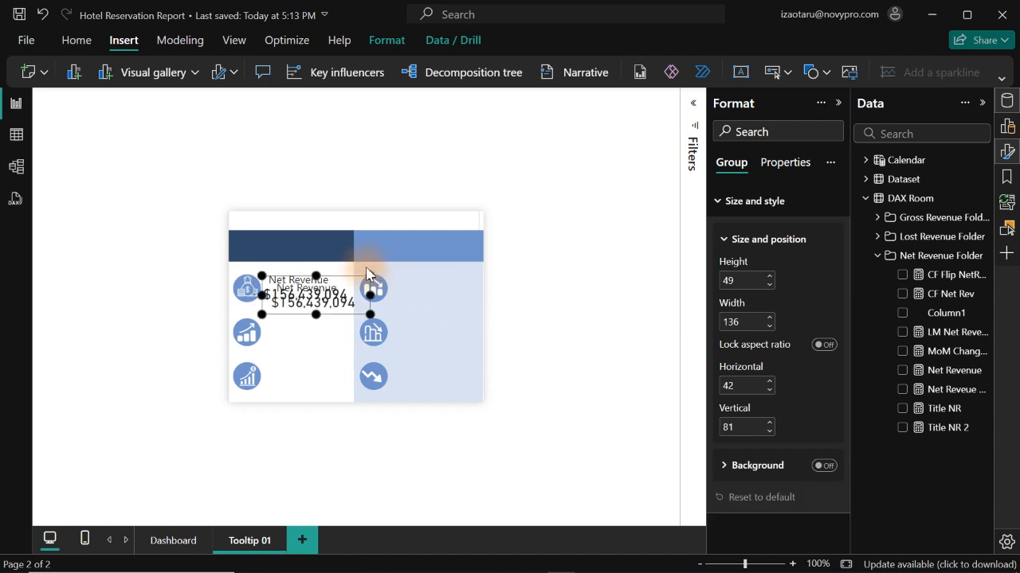
left_click_drag(363, 275, 355, 311)
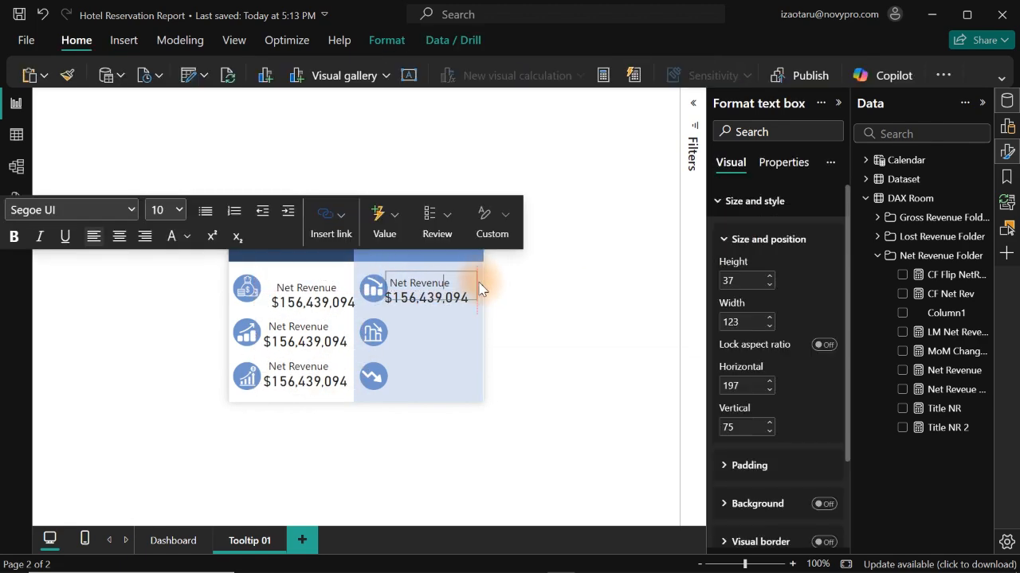
key("Escape")
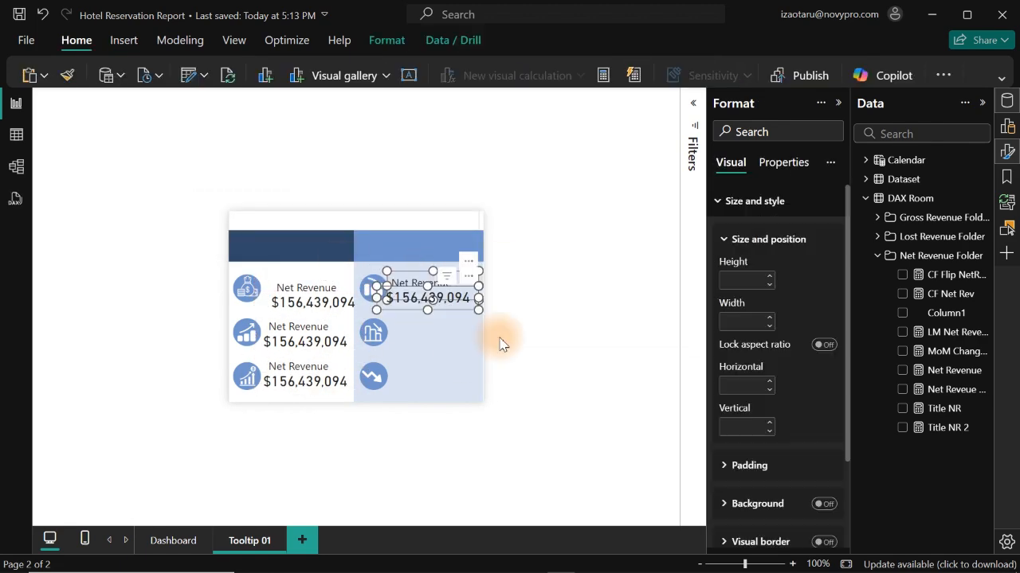
left_click(455, 309)
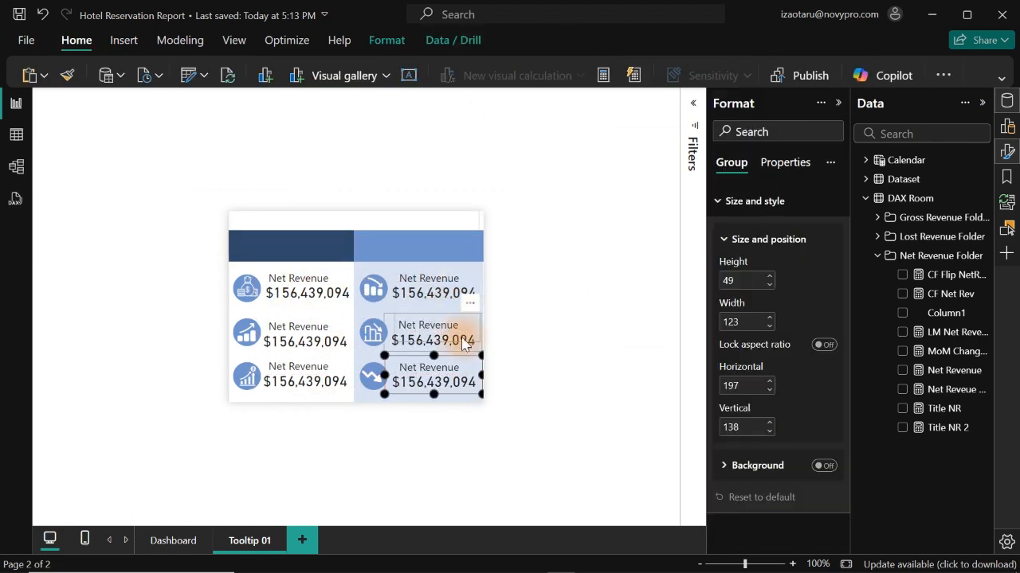
key("Escape")
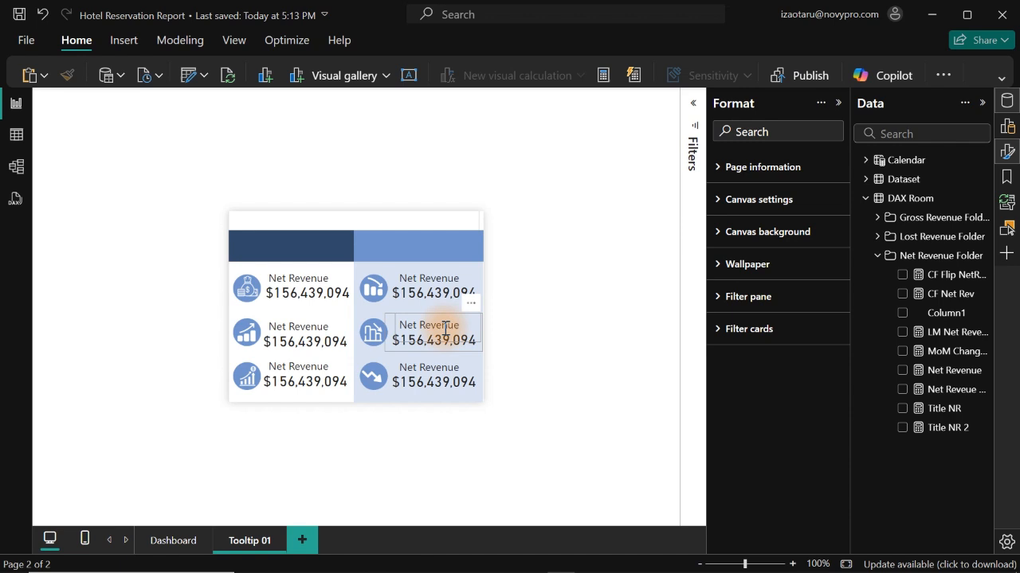
Relabel the second and third groups in the white panel as "LM Revenue" and "Current vs LM".
left_click(279, 323)
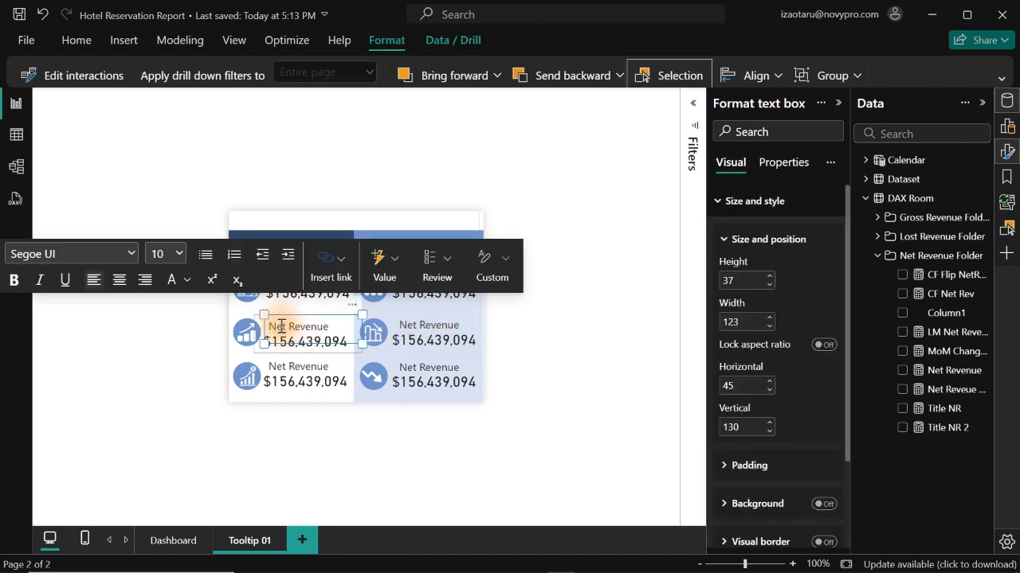
double_click(280, 326)
type("LM")
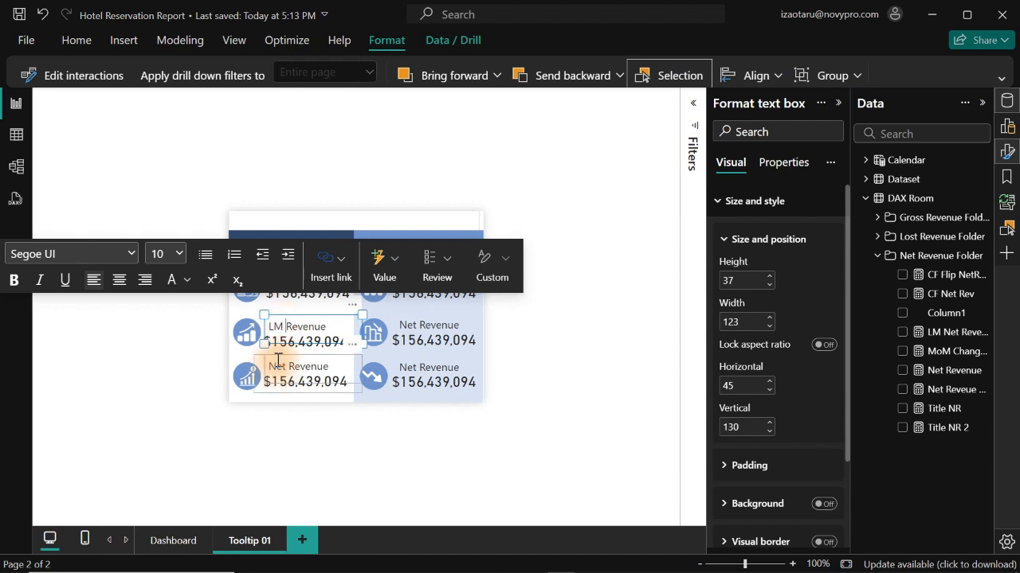
double_click(277, 365)
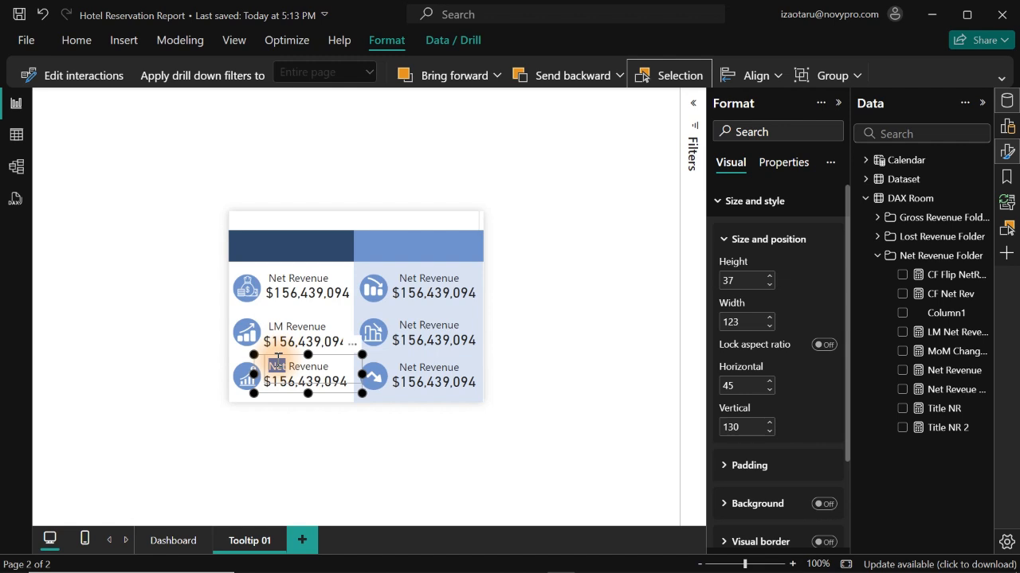
triple_click(277, 360)
type("Current vs LM")
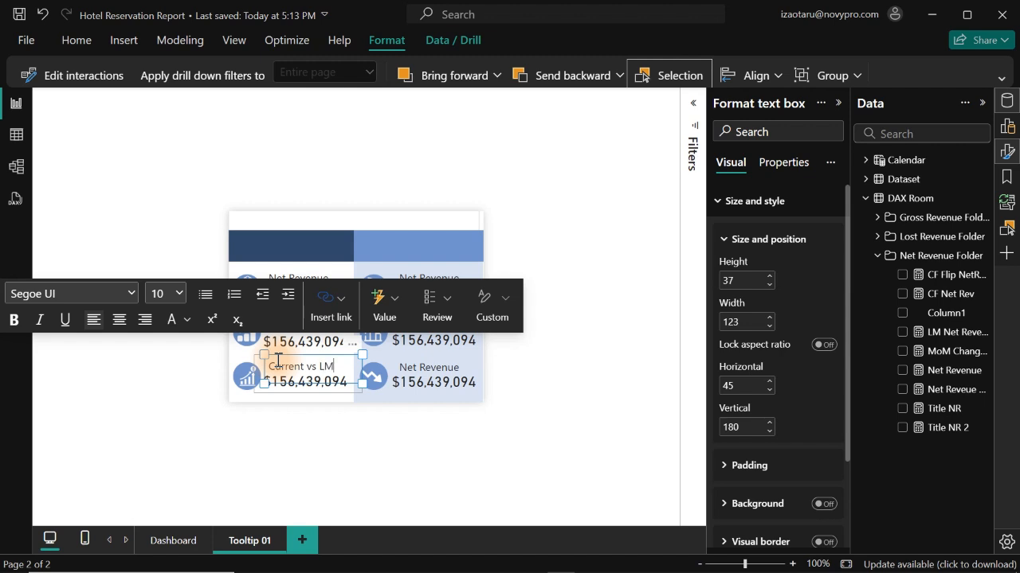
left_click(541, 387)
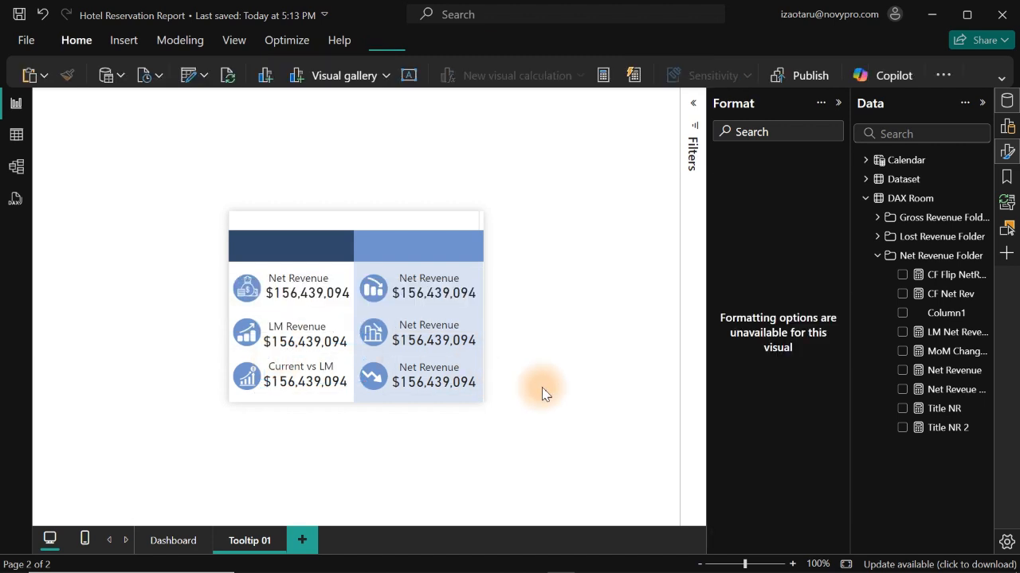
Relabel the first two groups in the light blue panel as "Lost Revenue" and "Lost Rev LM".
double_click(412, 277)
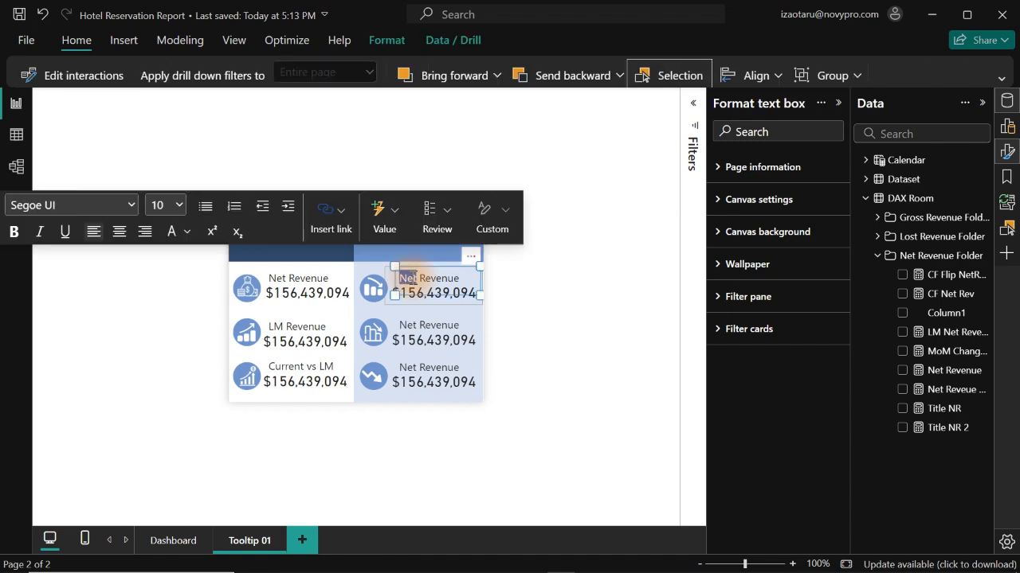
type("Lost")
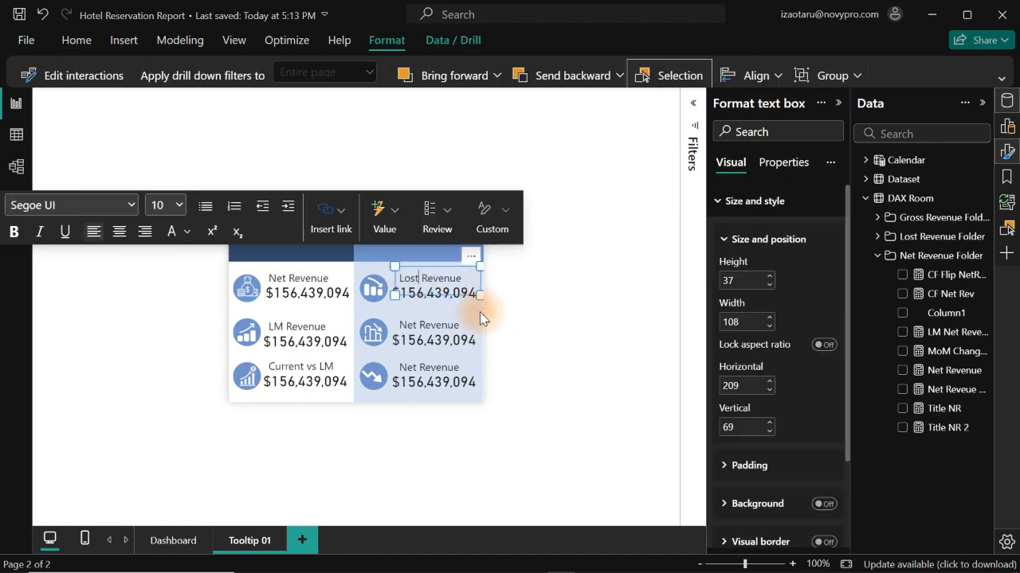
left_click(406, 325)
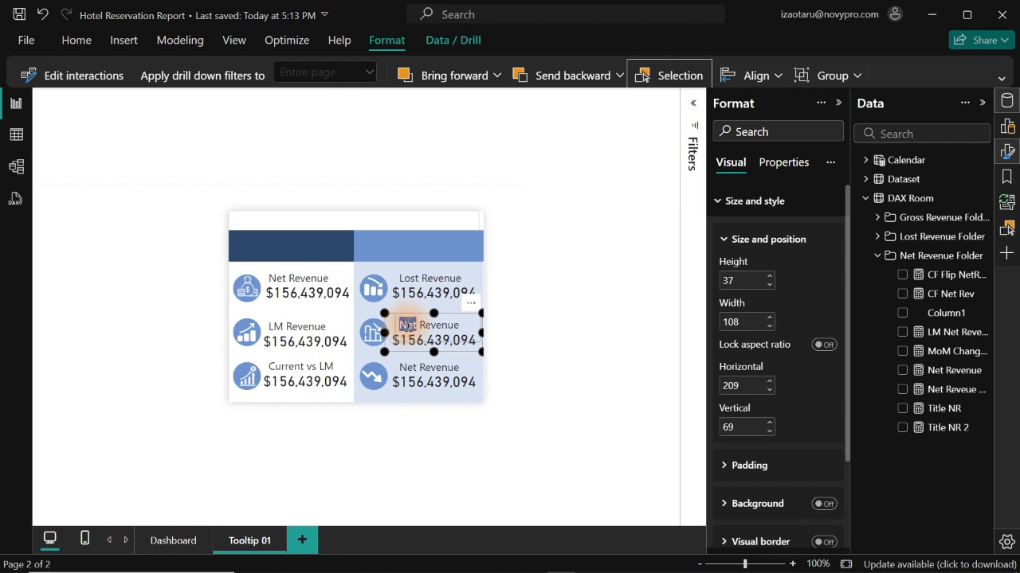
left_click(406, 325)
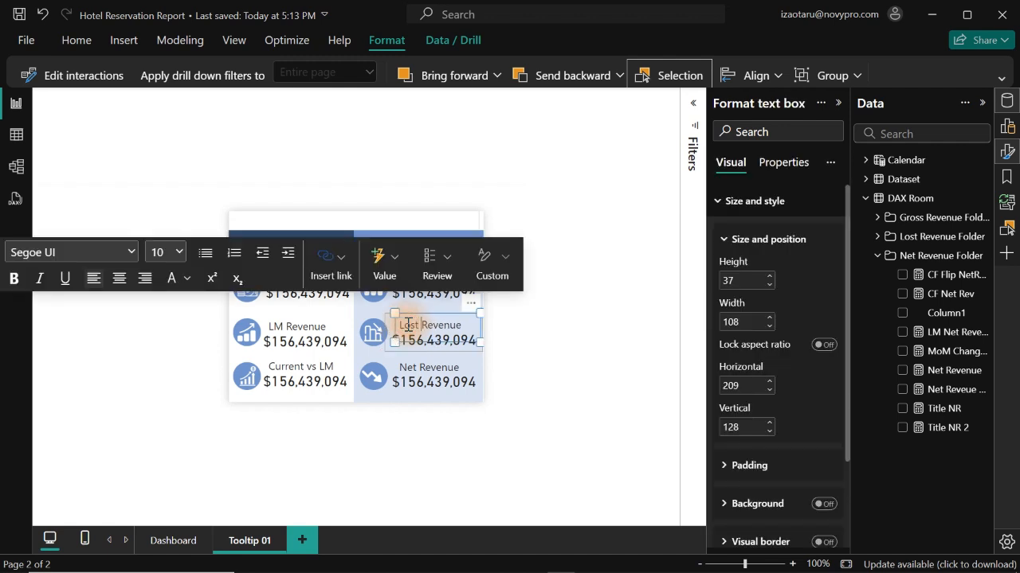
key("BackSpace")
key("BackSpace")
key("BackSpace")
key("BackSpace")
key("BackSpace")
key("BackSpace")
key("BackSpace")
key("BackSpace")
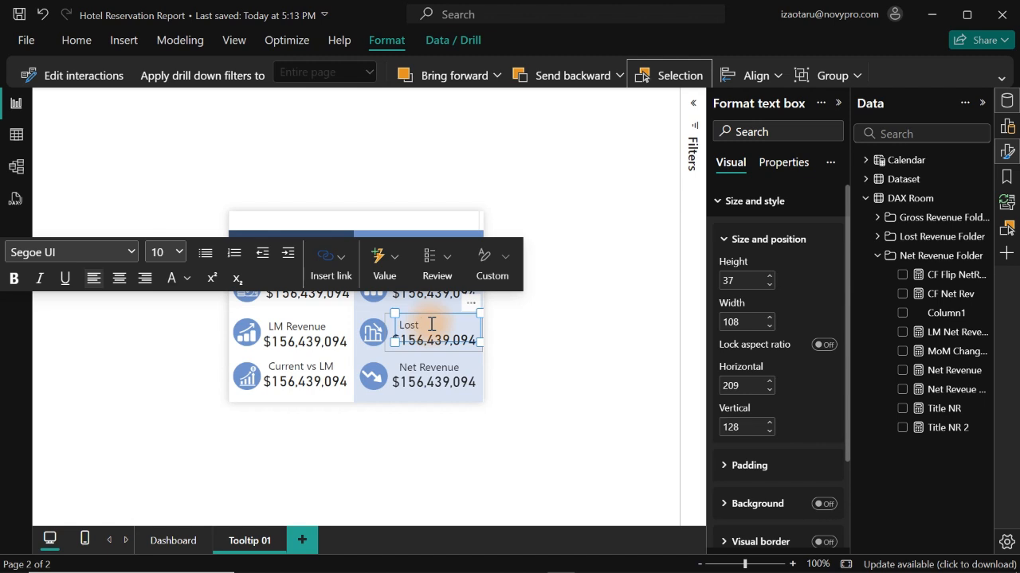
type("Revenue")
Relabel the third group in the light blue panel as "Current vs LM".
left_click(430, 368)
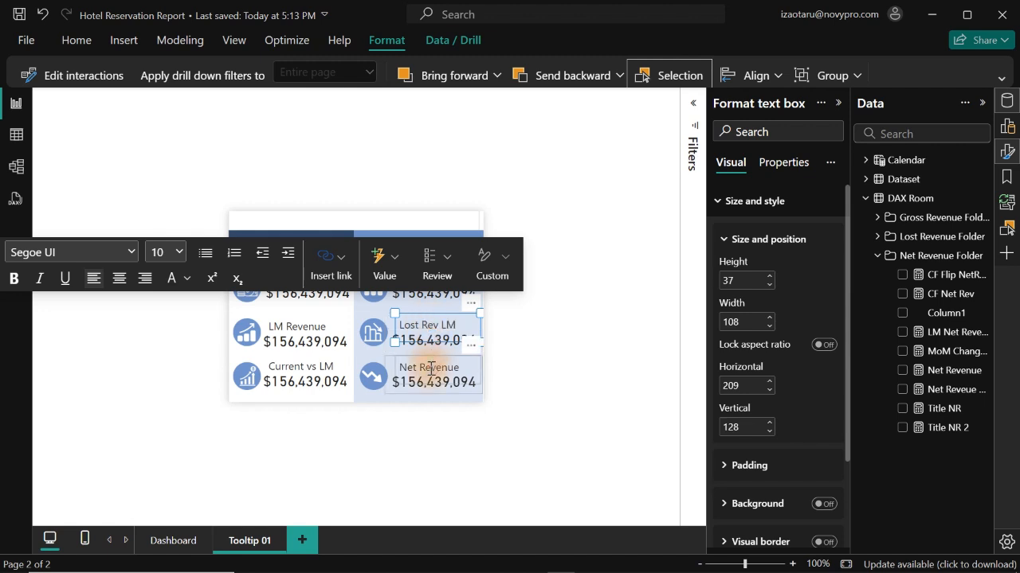
double_click(430, 369)
triple_click(430, 369)
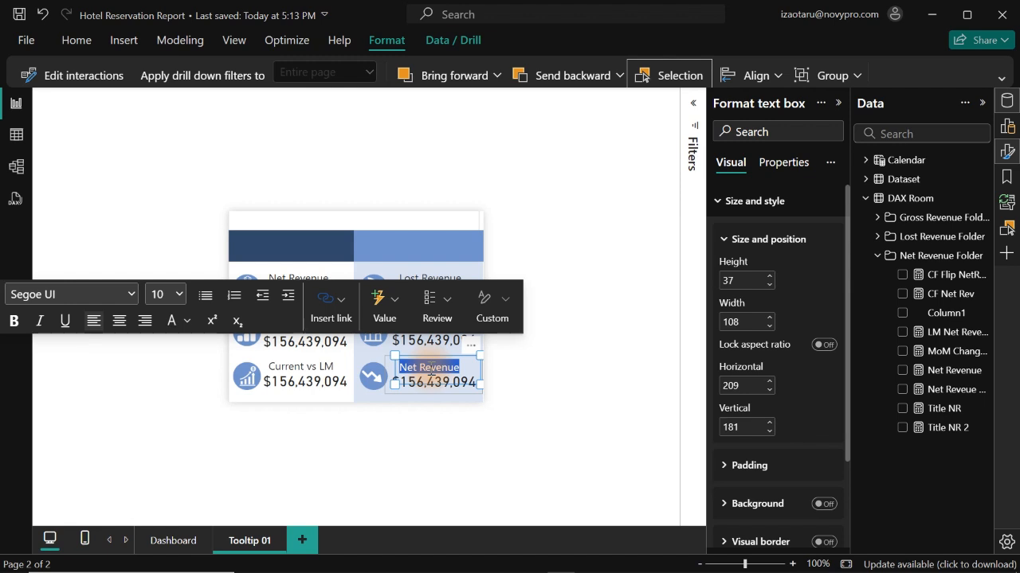
type("Cu")
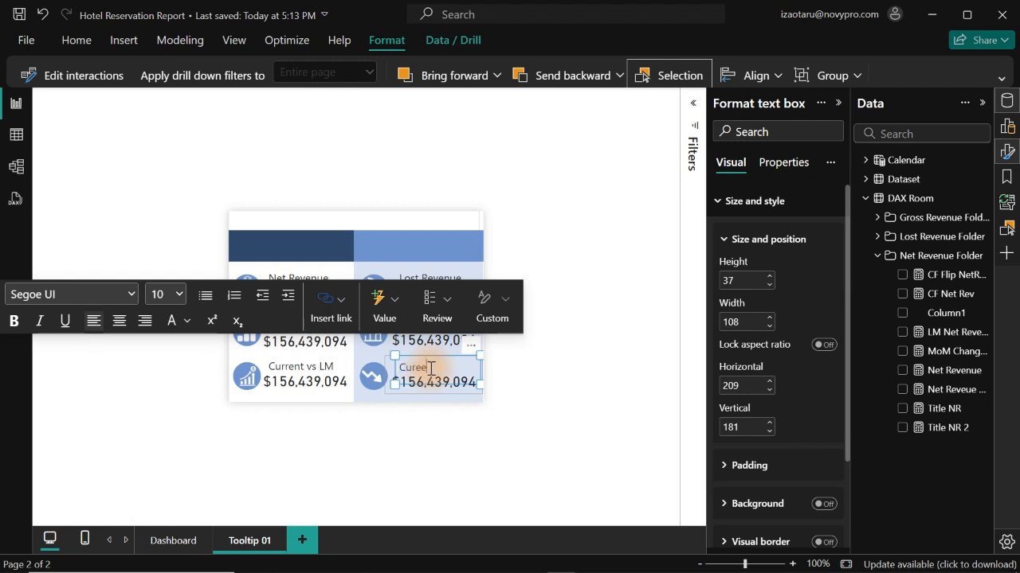
type("rrent vs LM")
left_click(581, 376)
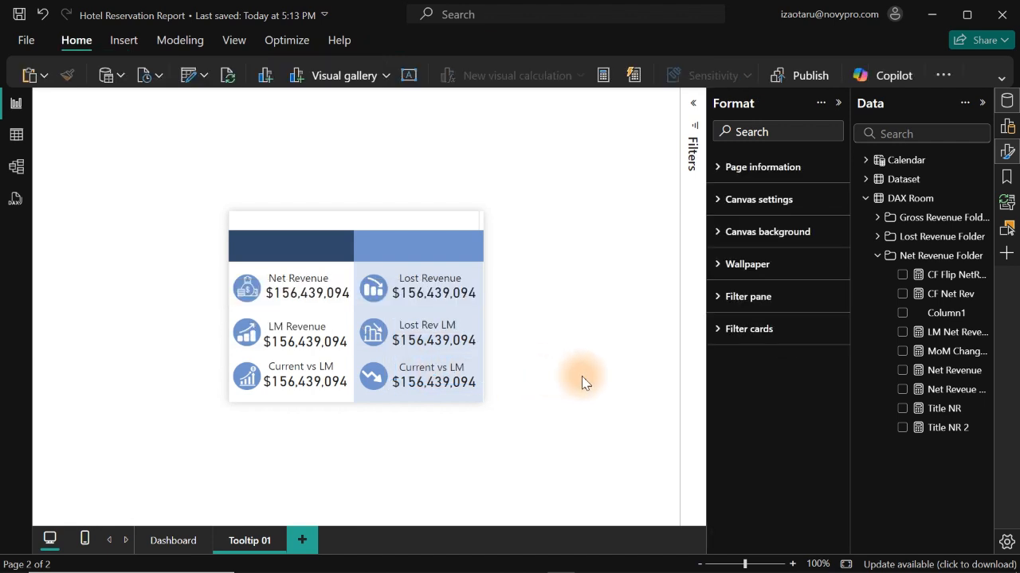
Replace the Net Revenue measure in the LM Revenue card with LM net Revenue from the Net Revenue Folder.
left_click(305, 345)
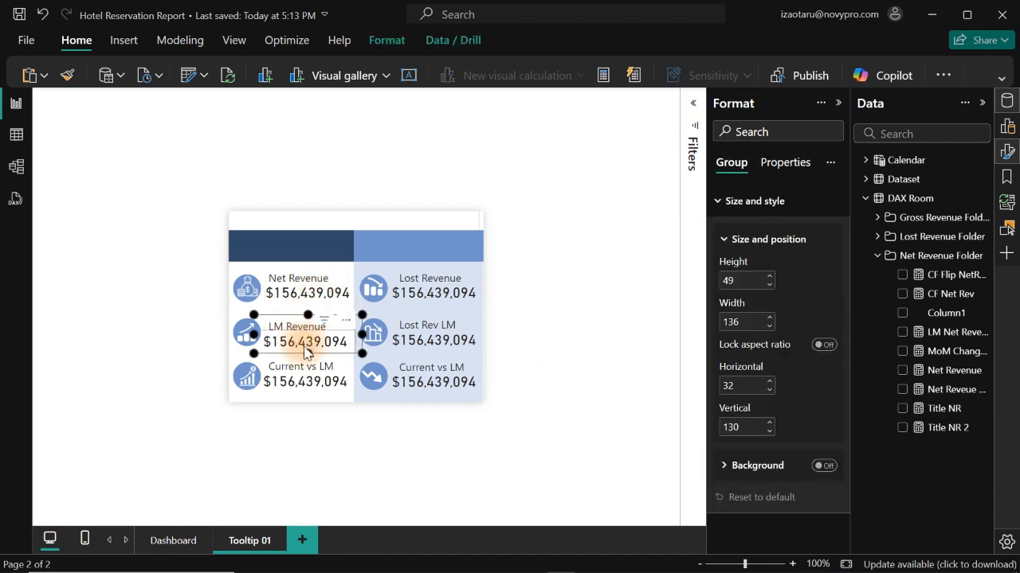
left_click(306, 353)
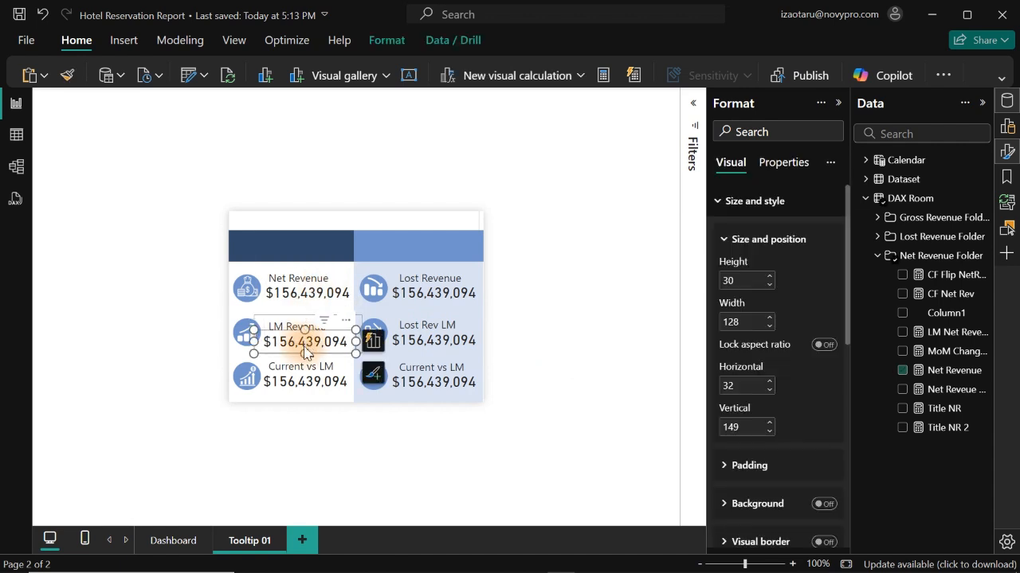
left_click(902, 371)
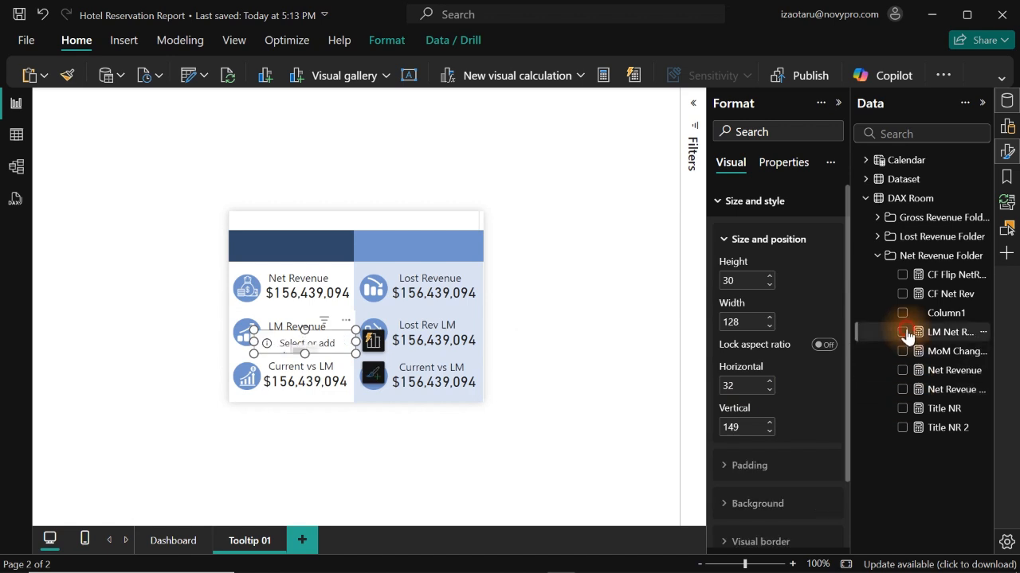
left_click(903, 332)
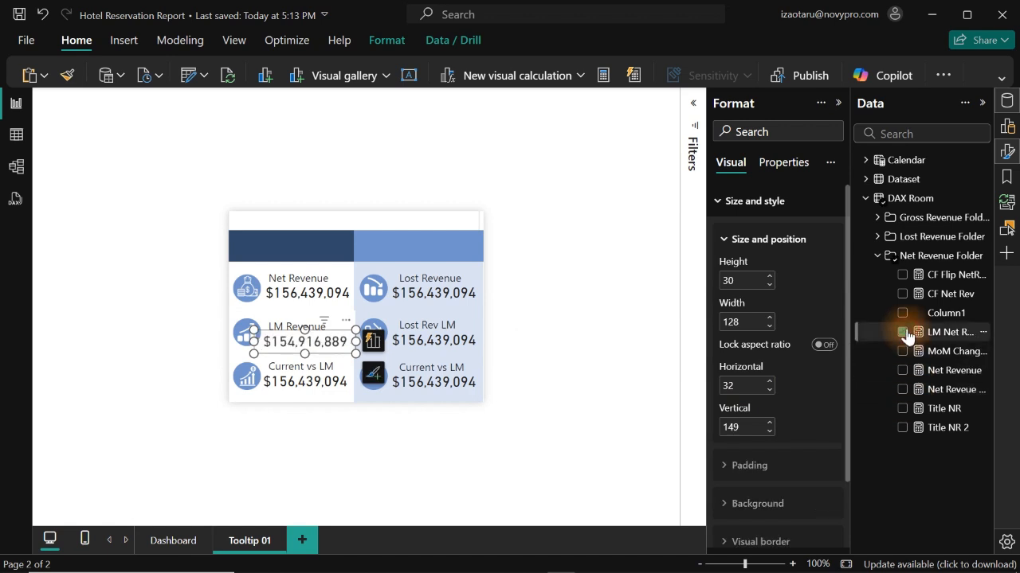
Replace the Net Revenue measure in the white panel's Current vs LM card with MoM Change net Revenue.
left_click(325, 390)
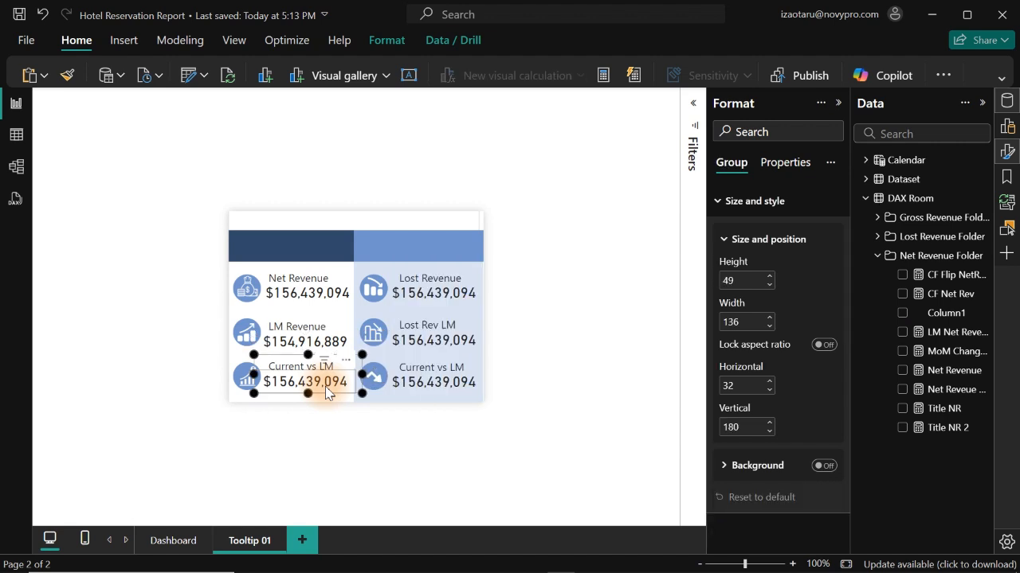
left_click(323, 389)
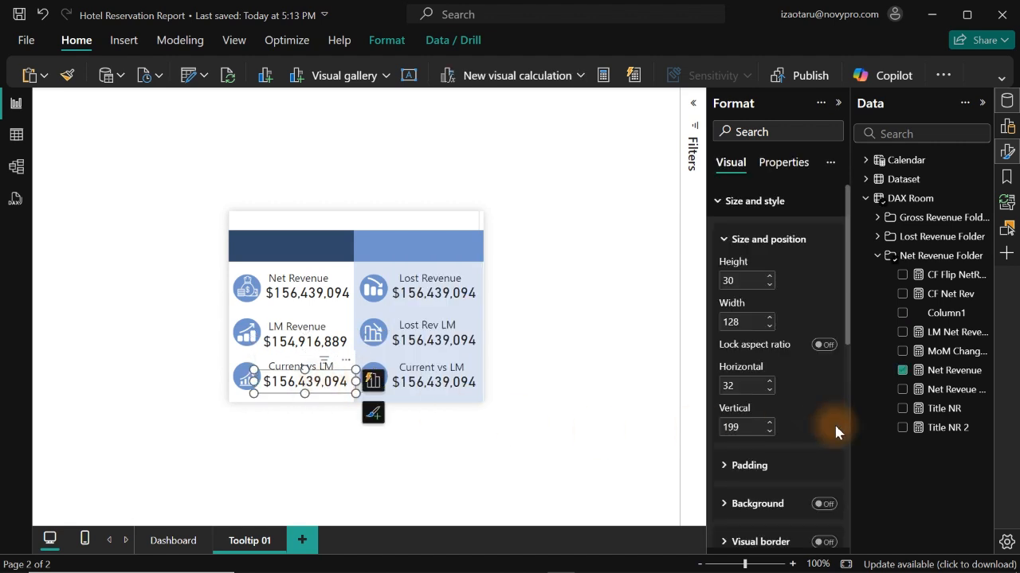
left_click(902, 371)
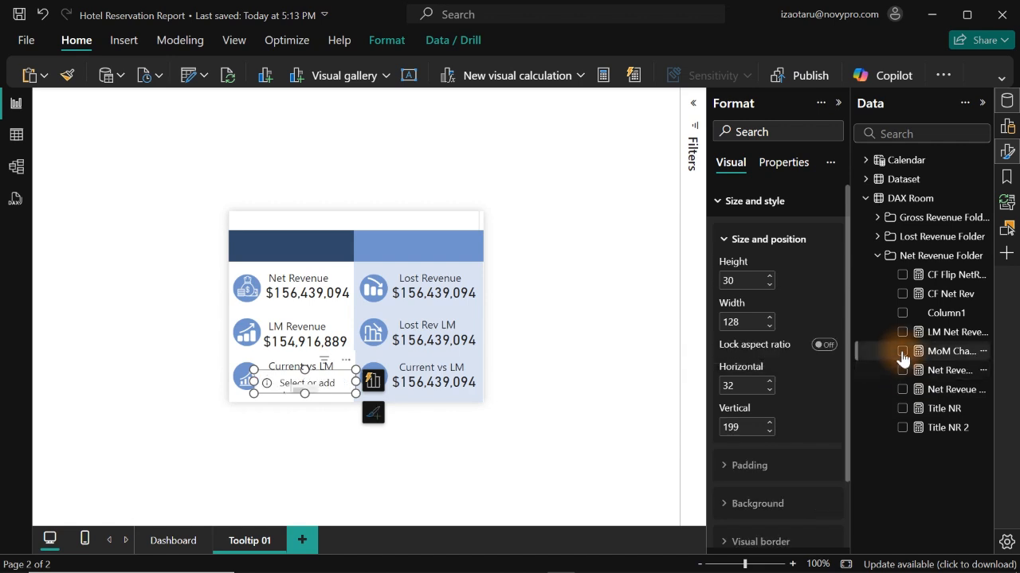
left_click(903, 351)
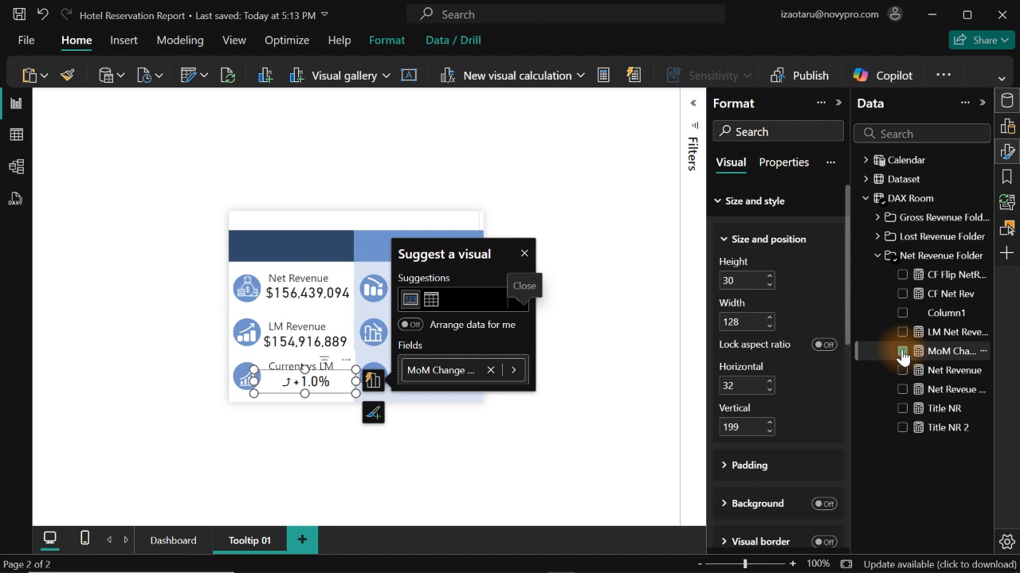
Review the MoM Change net Revenue formula and swap that measure for Net Reveue Flip Card in the white panel's Current vs LM card.
left_click(943, 352)
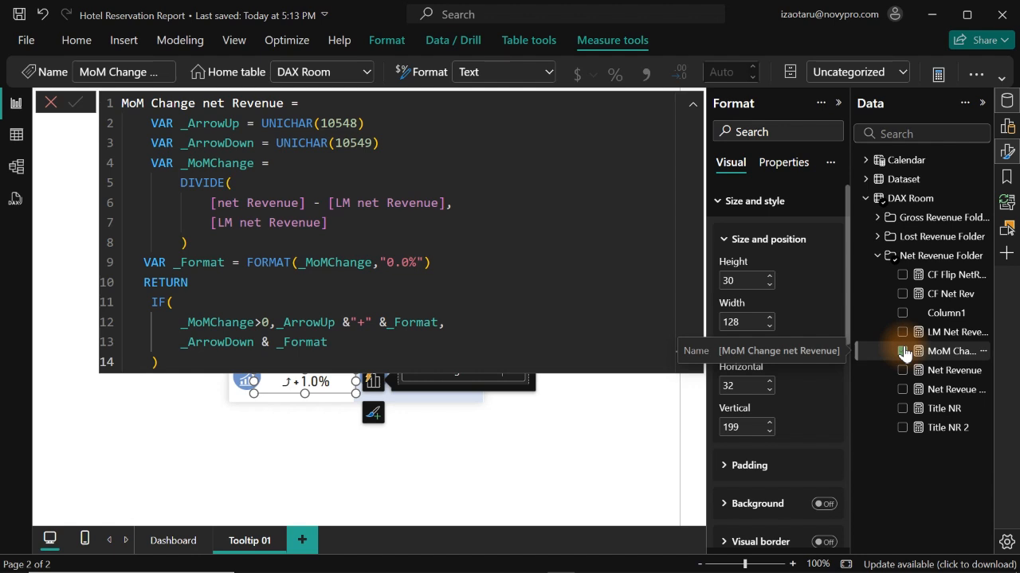
left_click(903, 351)
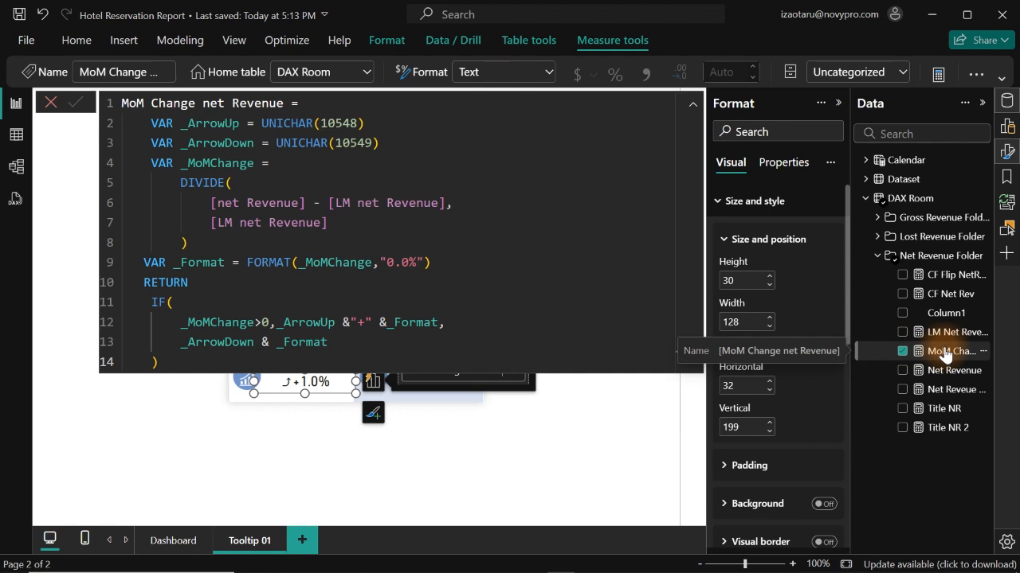
left_click(910, 259)
left_click(903, 352)
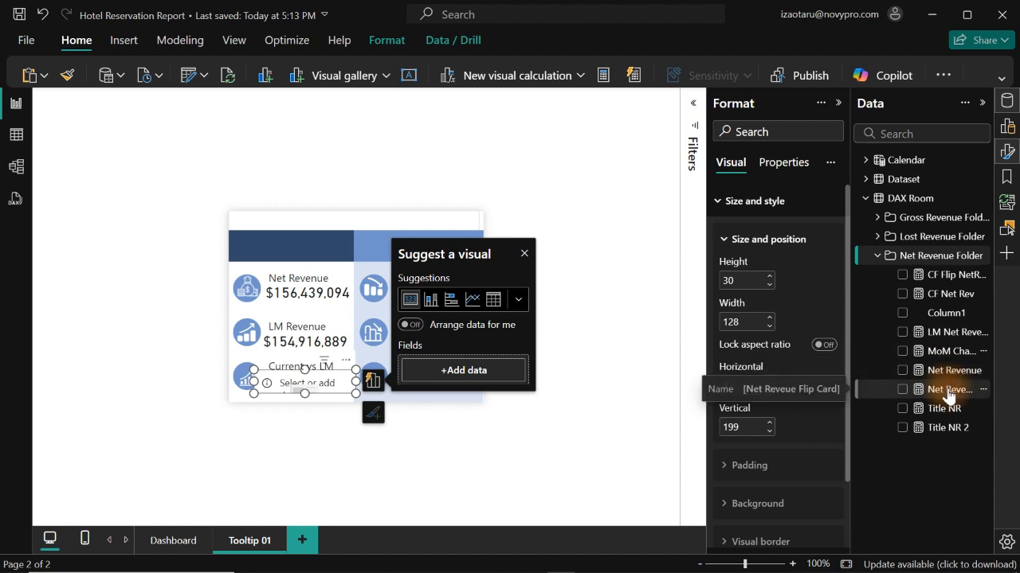
left_click(903, 391)
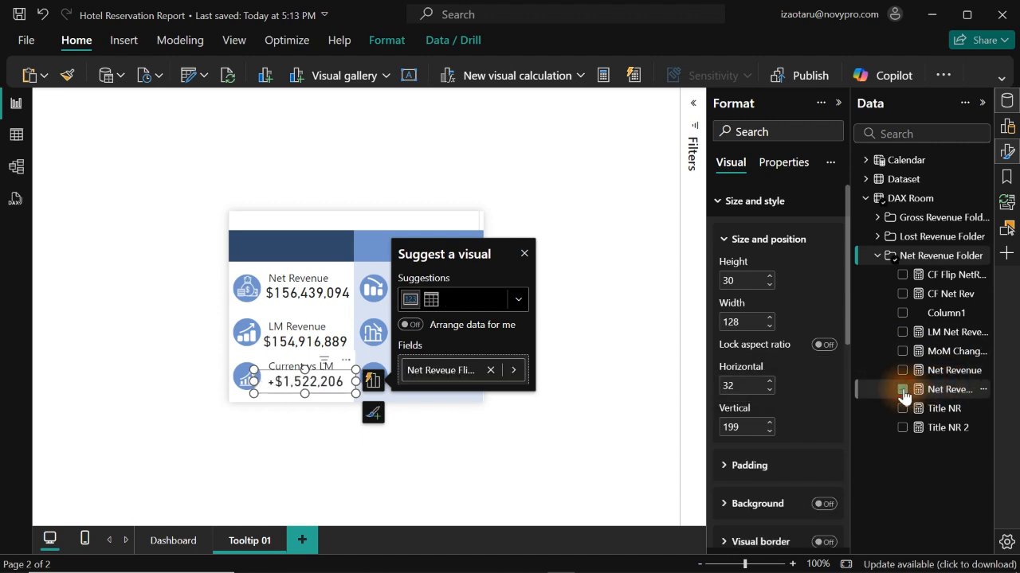
left_click(607, 423)
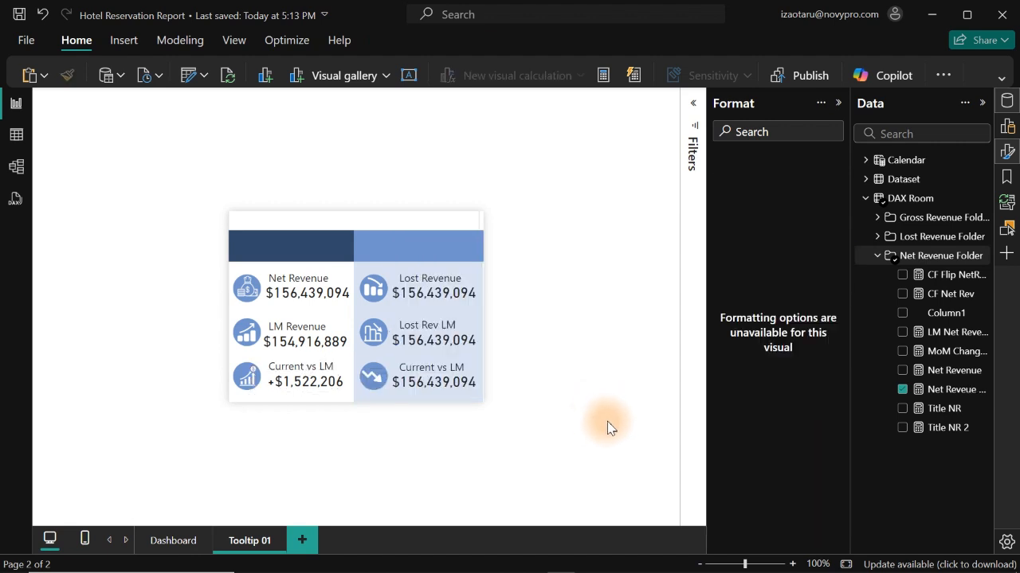
Replace the Net Revenue measure in the Lost Revenue card with Lost Revenue from the Lost Revenue Folder.
left_click(405, 298)
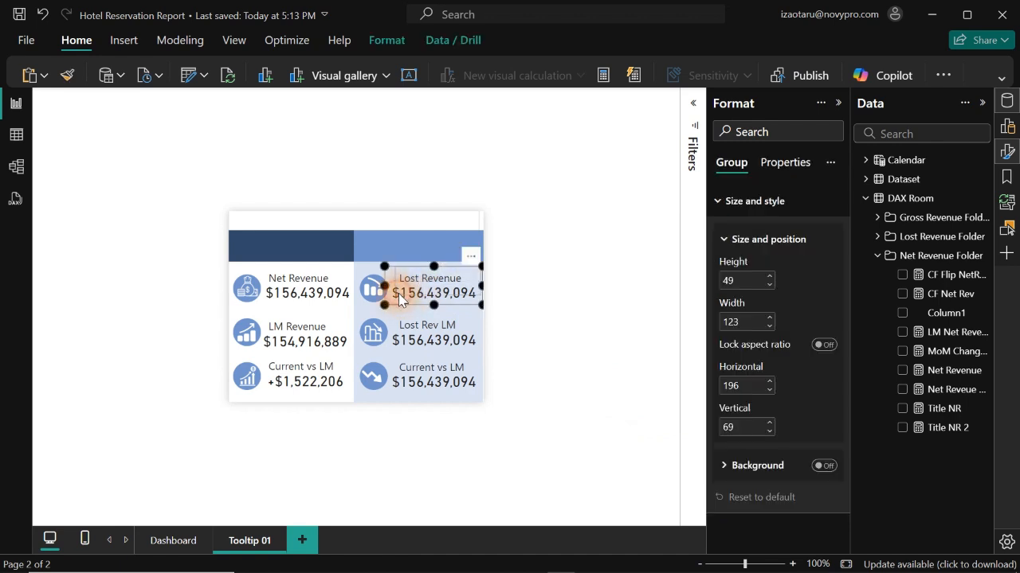
double_click(405, 300)
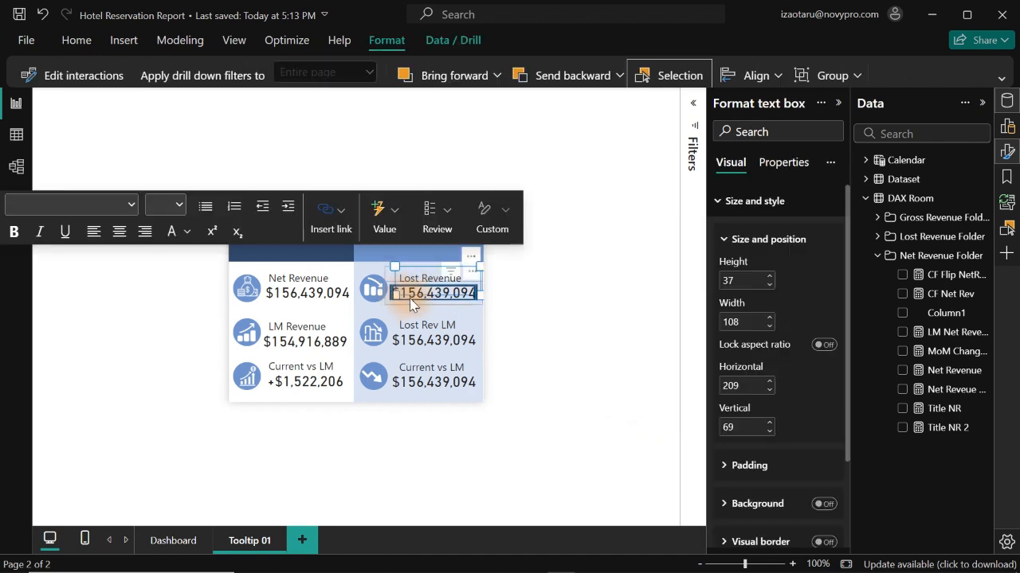
left_click(411, 298)
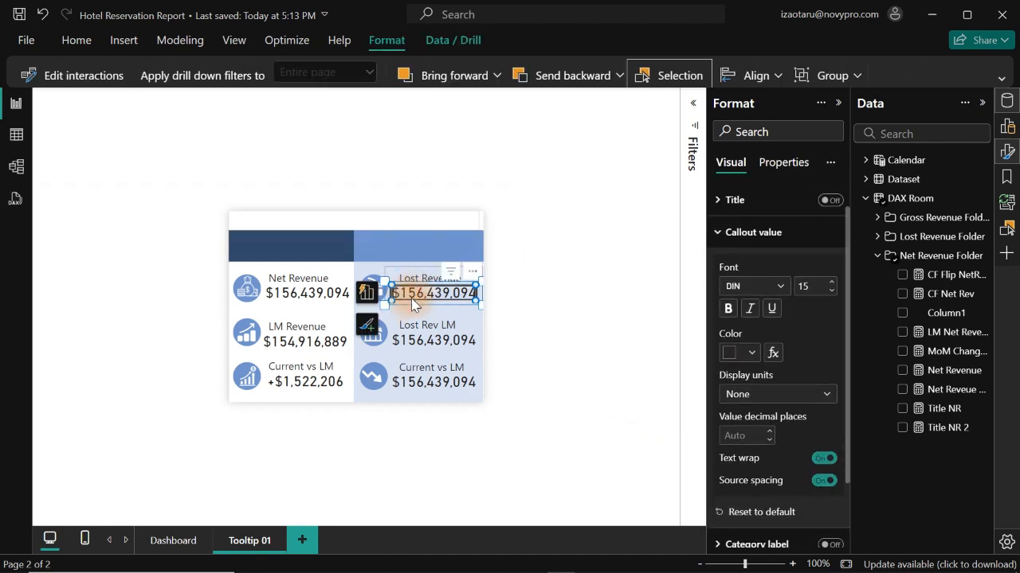
left_click(878, 255)
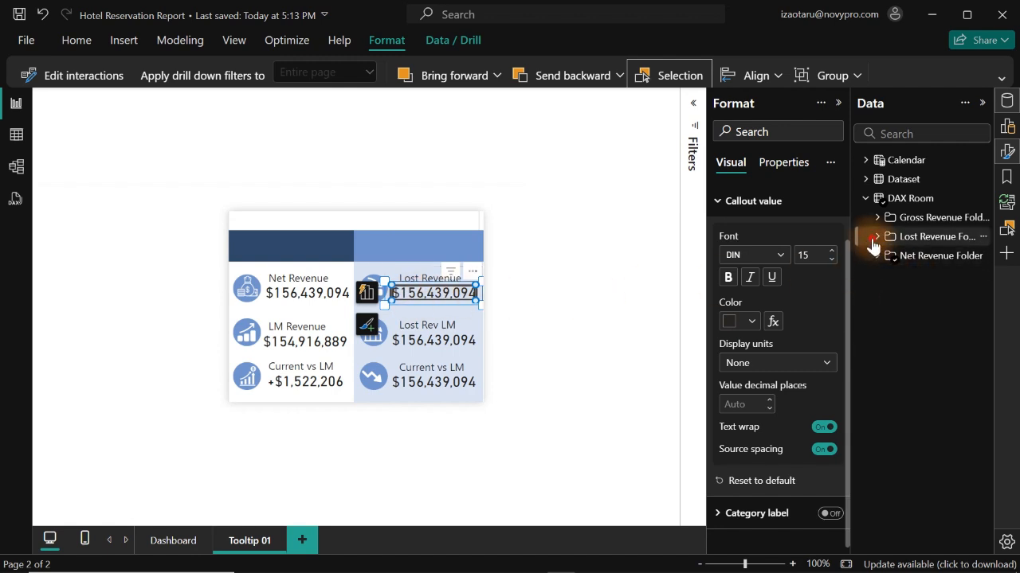
left_click(875, 237)
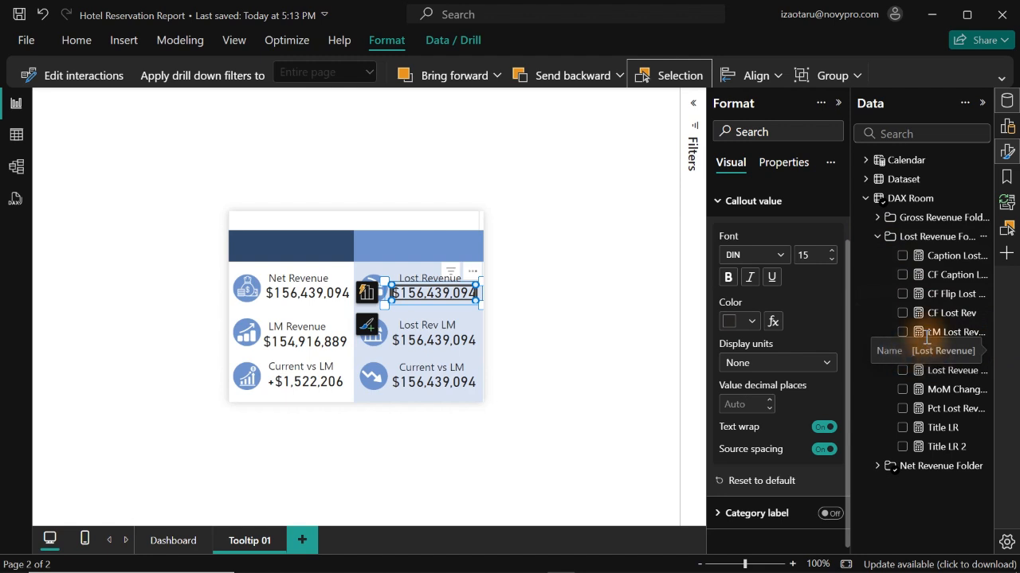
left_click(874, 467)
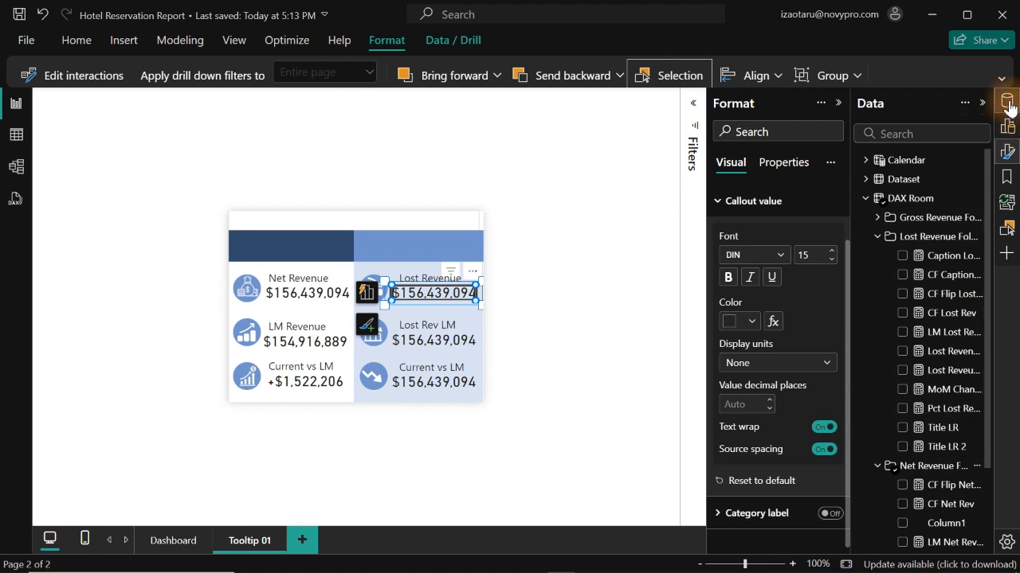
left_click(1007, 126)
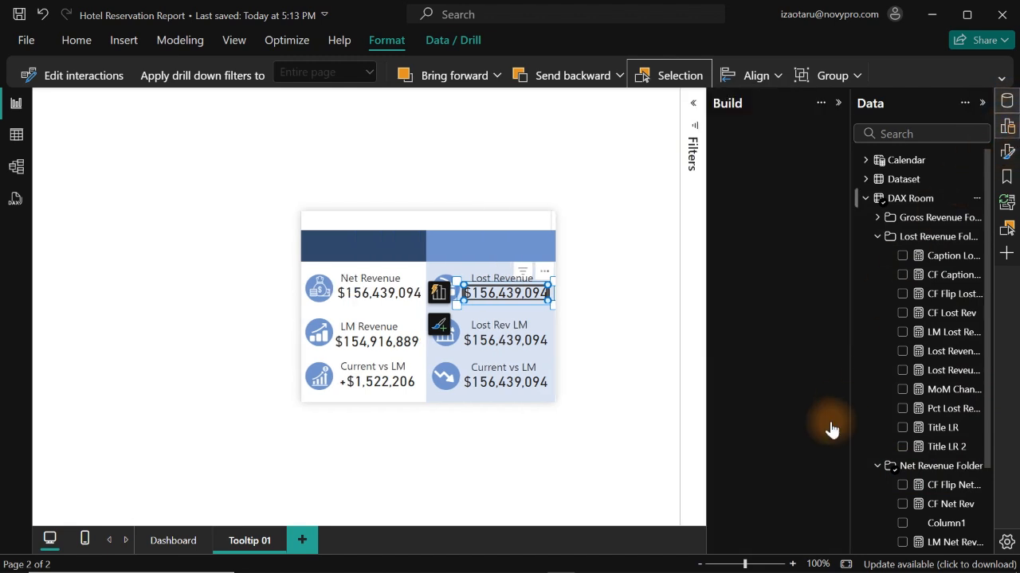
left_click(804, 367)
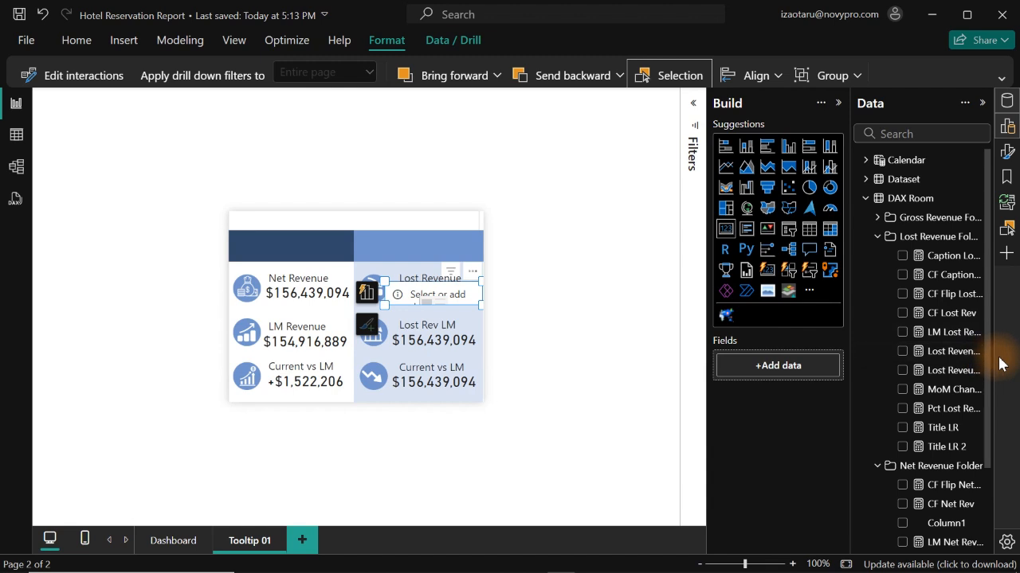
left_click(903, 352)
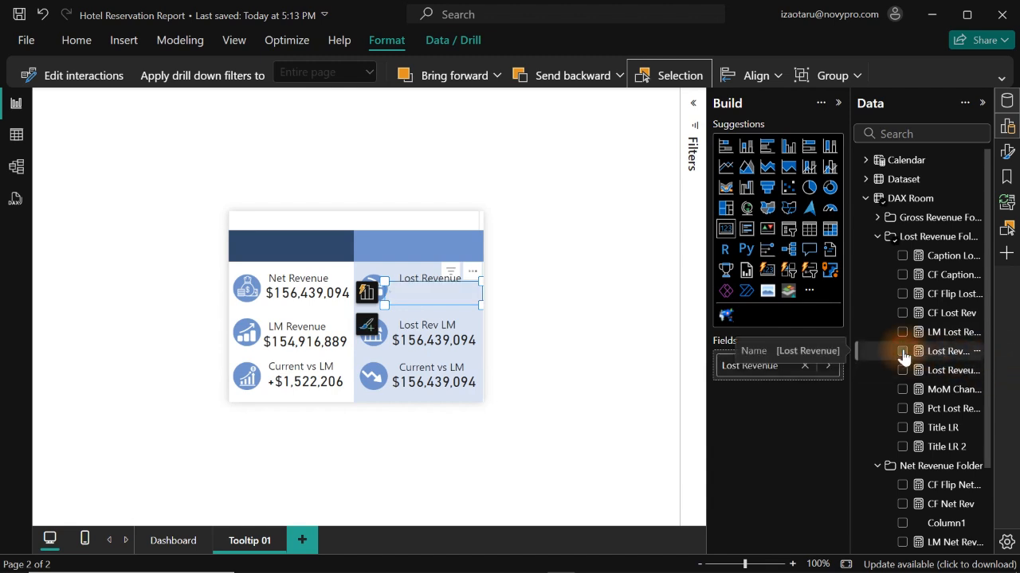
Replace the Net Revenue measure in the Lost Rev LM card with LM Lost Revenue.
double_click(402, 355)
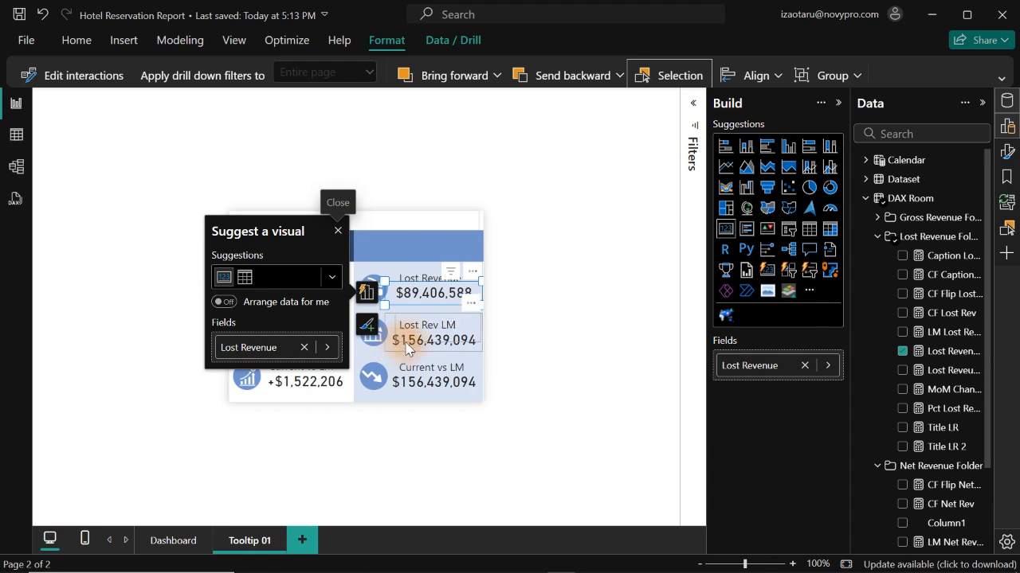
left_click(398, 354)
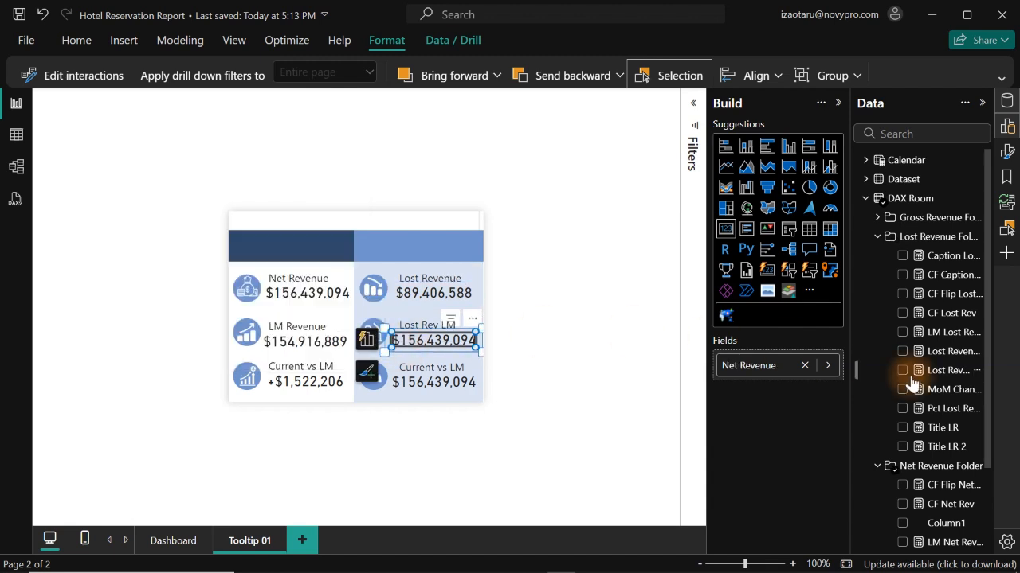
left_click(803, 365)
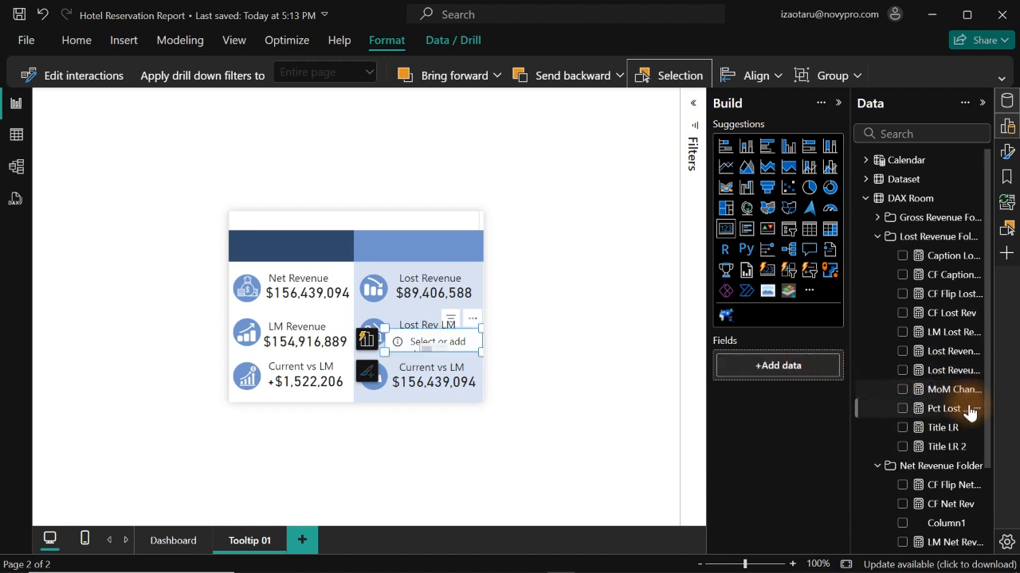
left_click(902, 332)
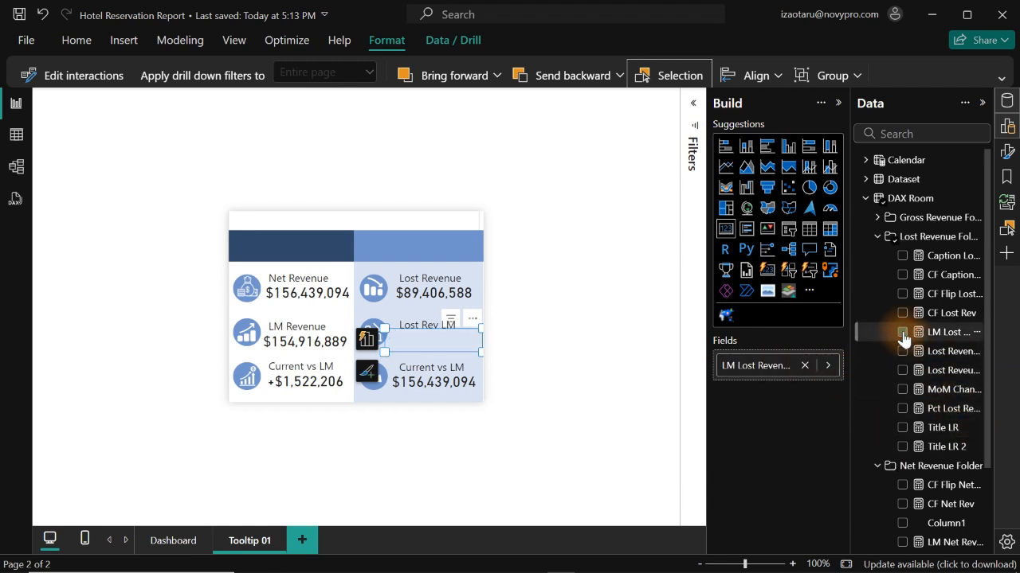
Replace the Net Revenue measure in the light blue panel's Current vs LM card with Lost Reveue Flip Card.
left_click(402, 387)
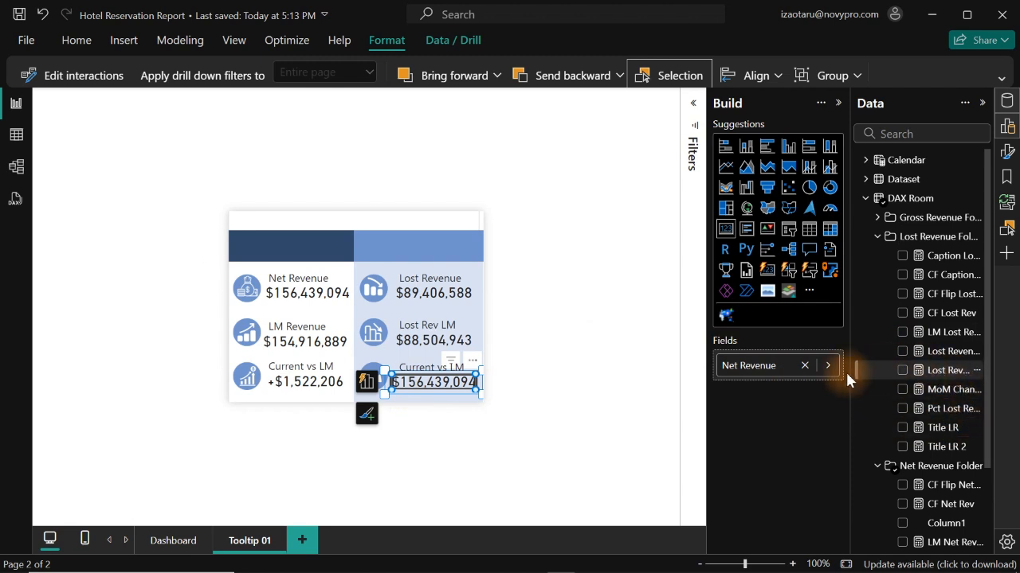
left_click(805, 365)
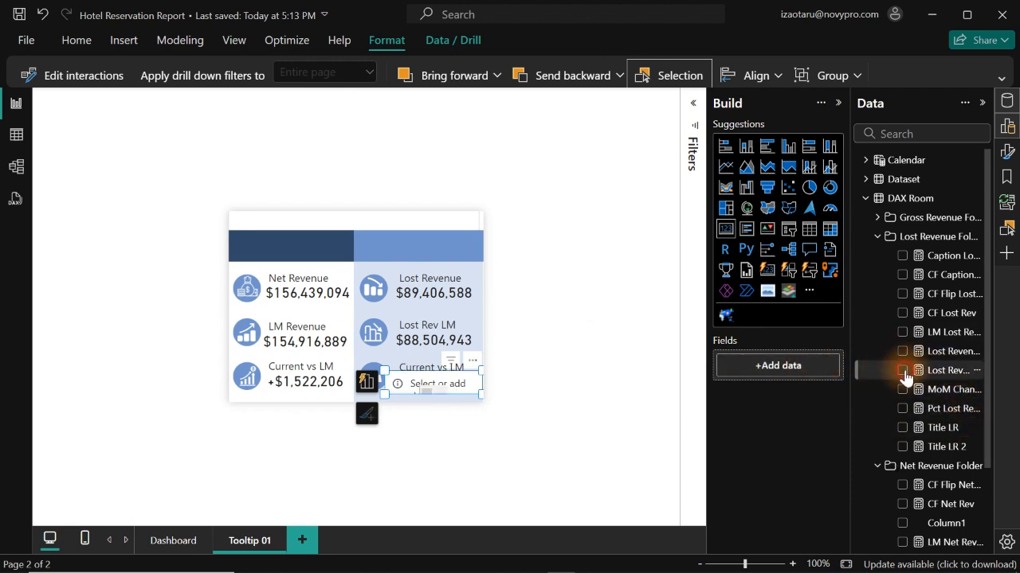
left_click(902, 371)
left_click(622, 435)
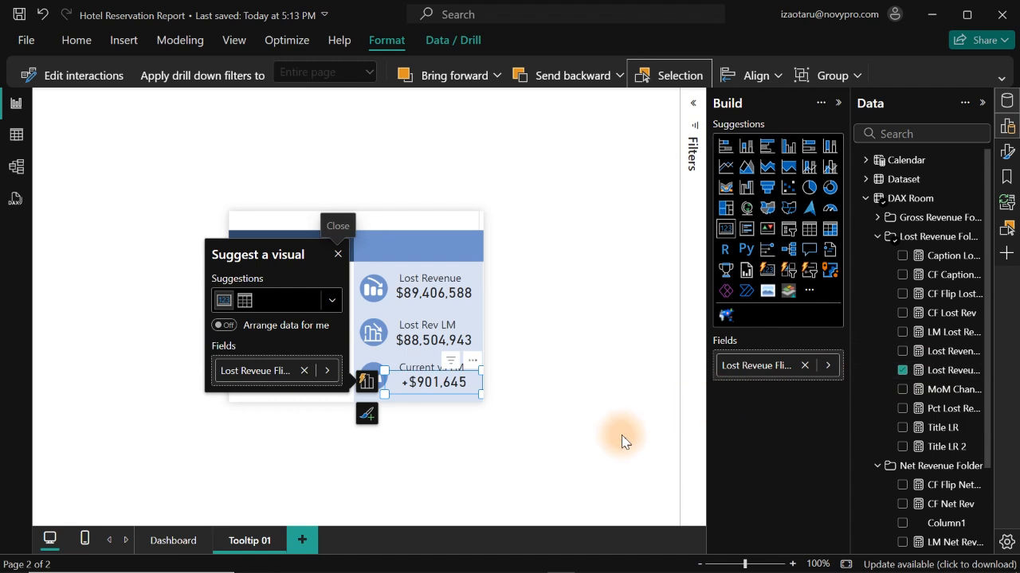
left_click(332, 501)
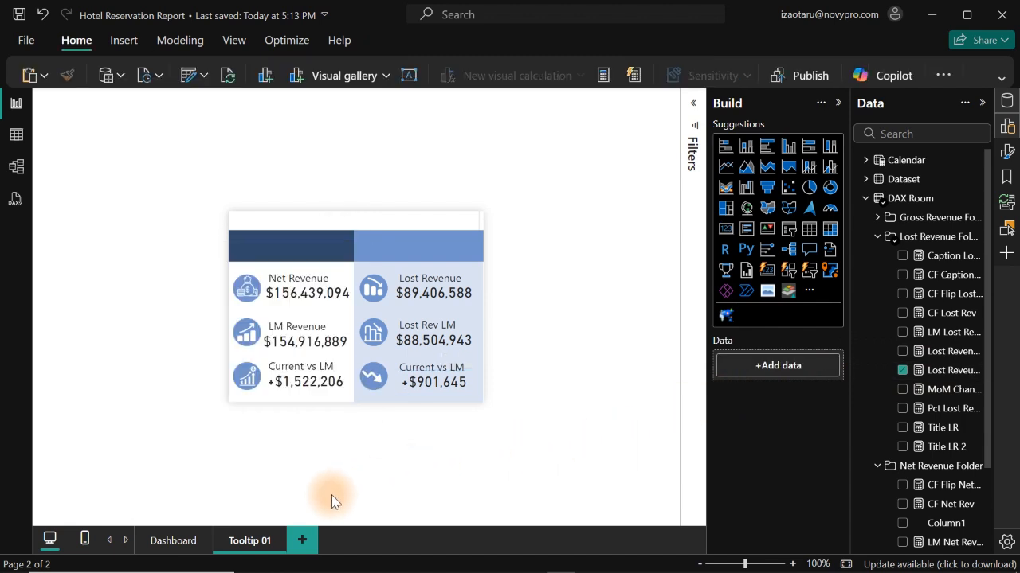
Preview the tooltip on the Corporate bar of the Dashboard's booking channel chart and return to the Tooltip 01 page.
left_click(171, 542)
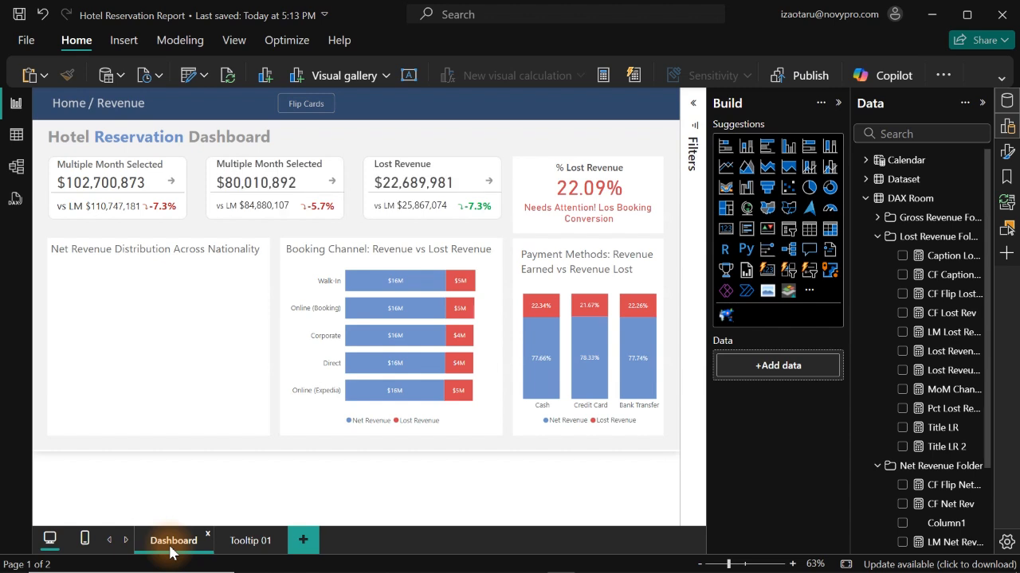
mouse_move(365, 347)
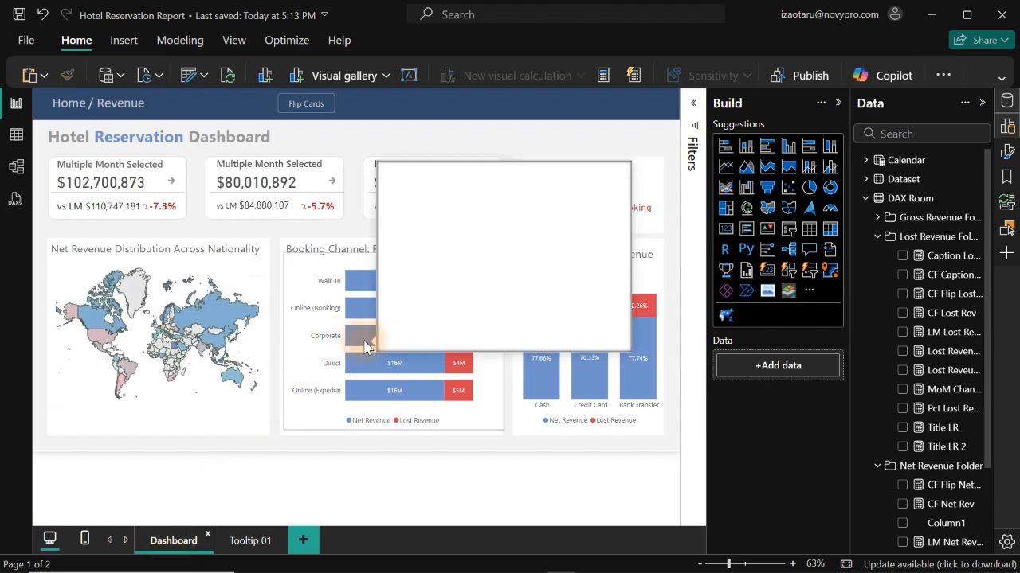
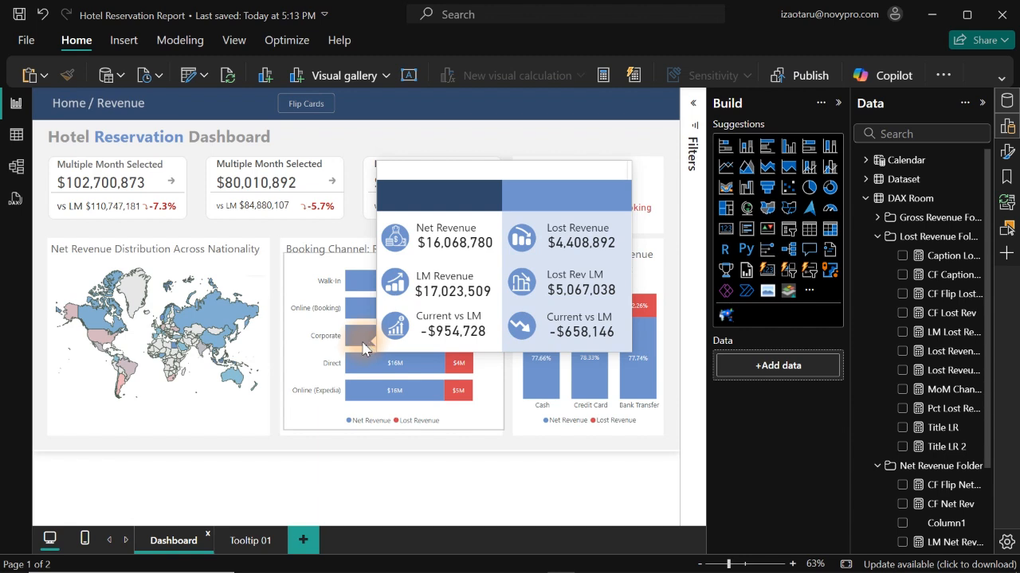
left_click(251, 540)
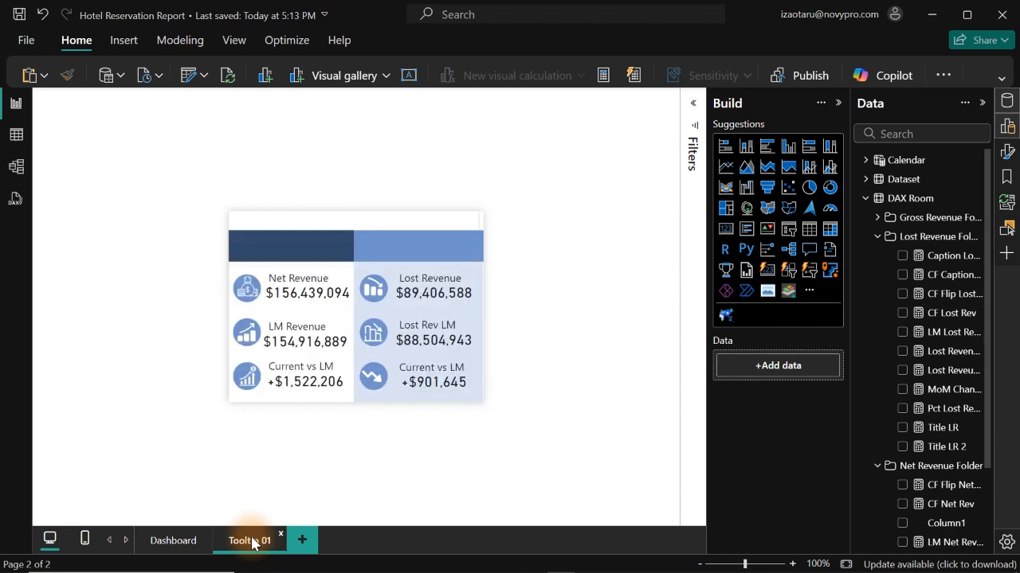
Ungroup the label and card of the Current vs LM groups in both the white and light blue panels.
right_click(288, 384)
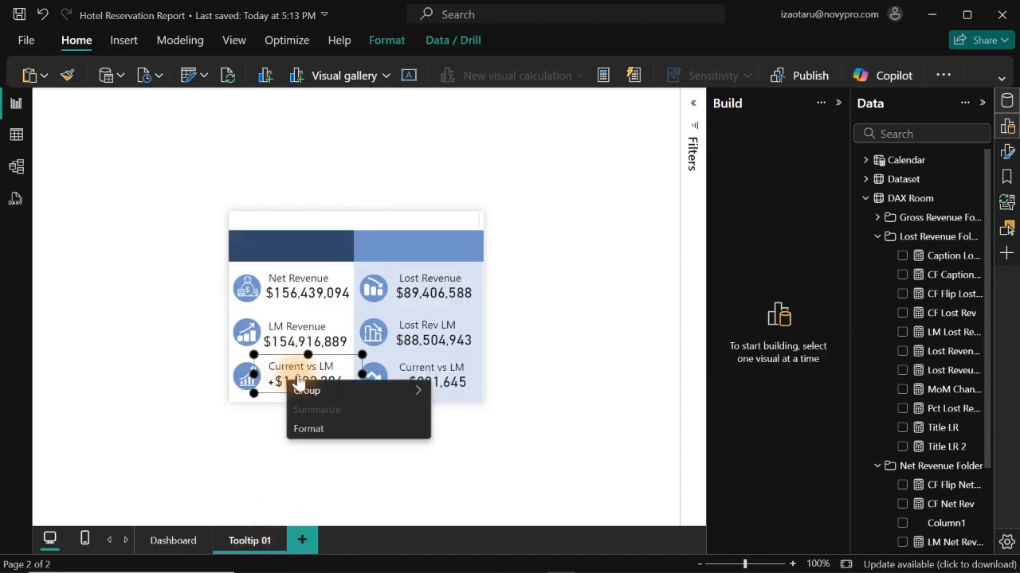
mouse_move(322, 390)
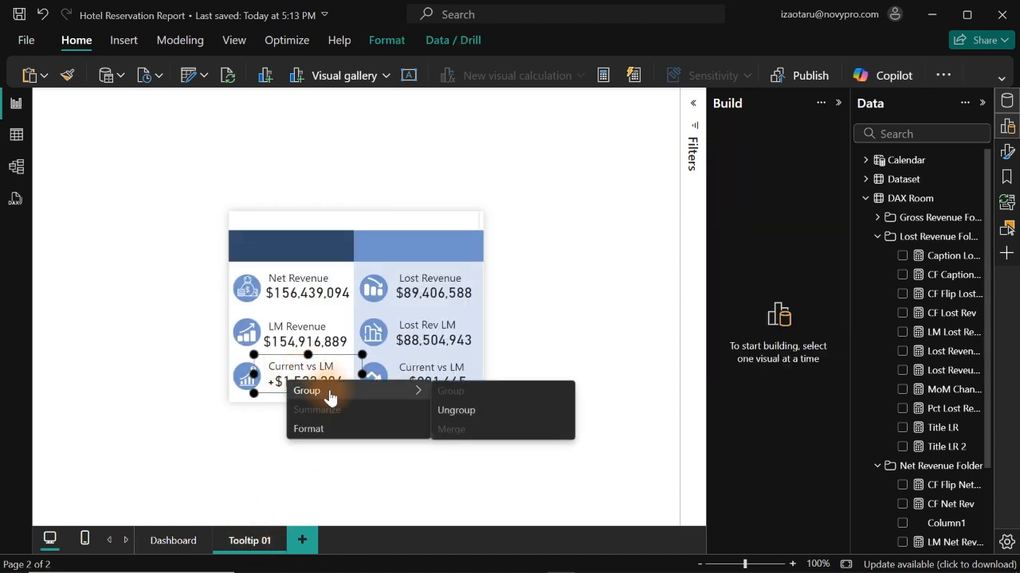
left_click(457, 411)
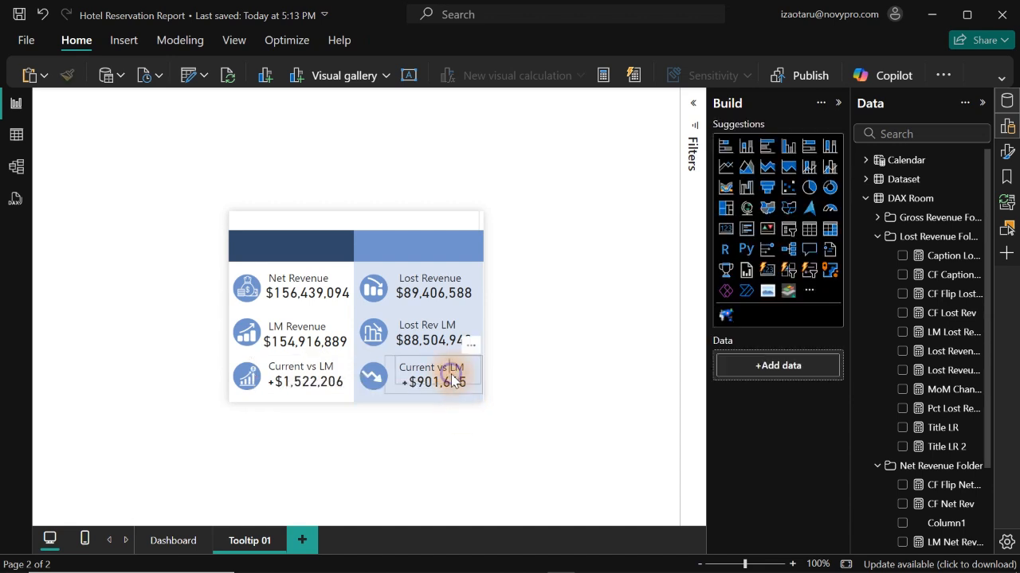
right_click(452, 383)
mouse_move(462, 383)
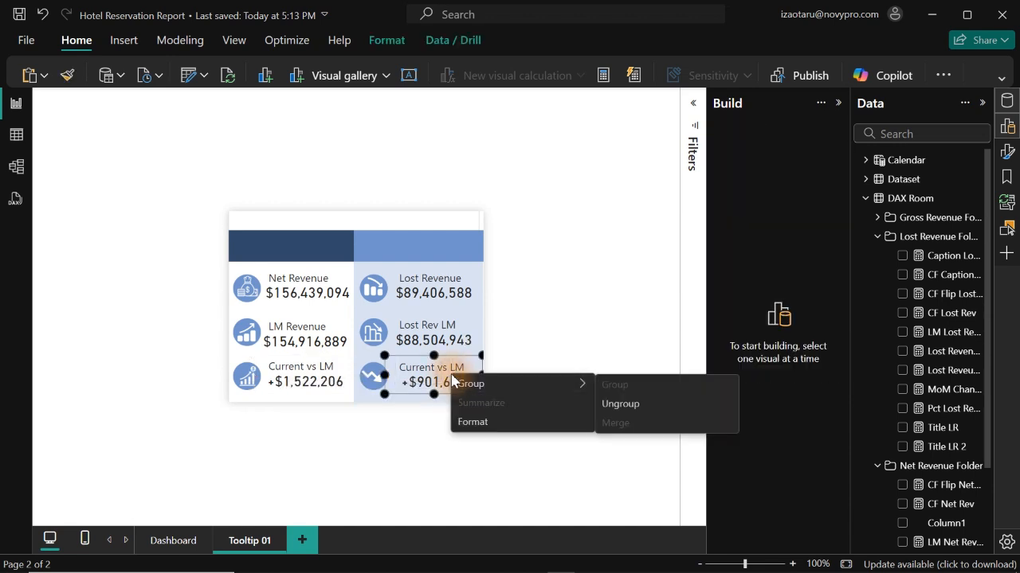
left_click(617, 405)
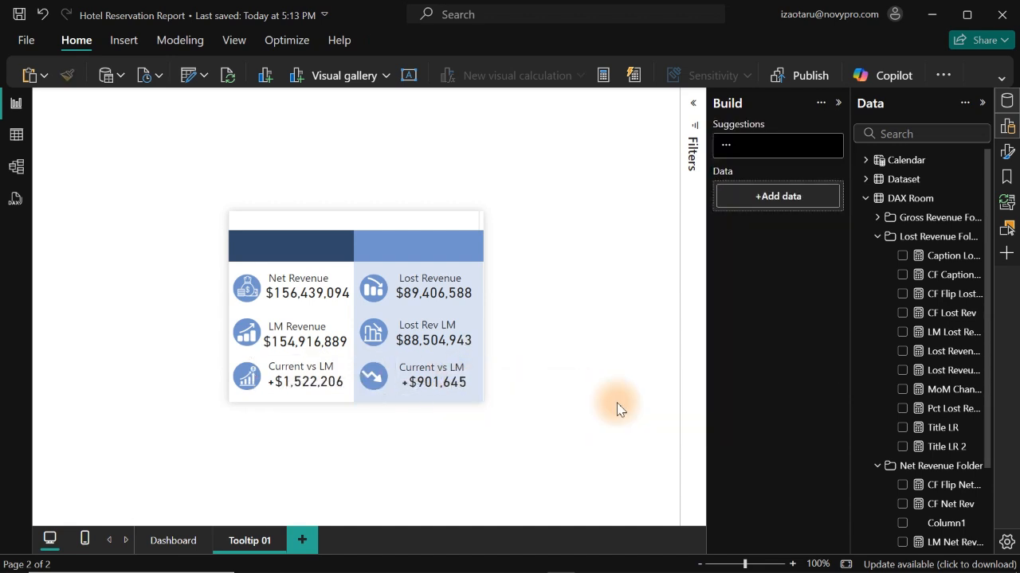
Set the callout value font size of the white panel's Current vs LM card to 13 and narrow the card from its right edge.
left_click(319, 388)
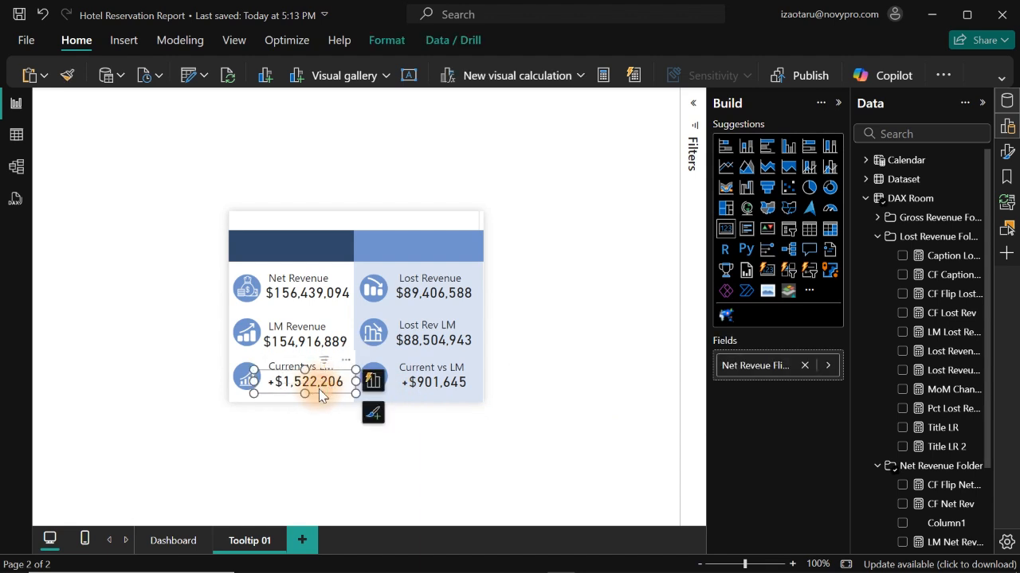
left_click(1008, 151)
left_click(1008, 151)
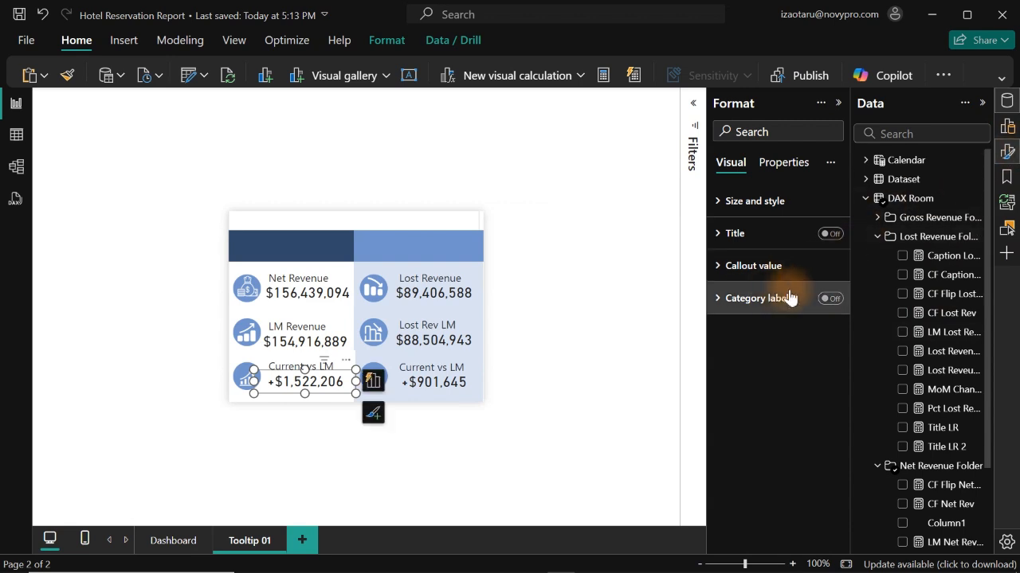
left_click(755, 266)
left_click(811, 320)
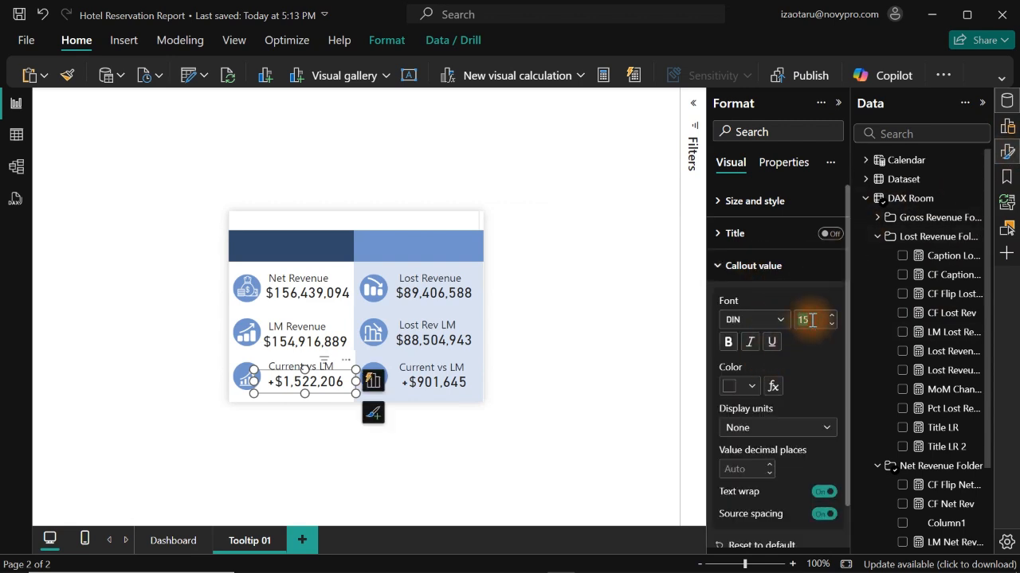
type("13")
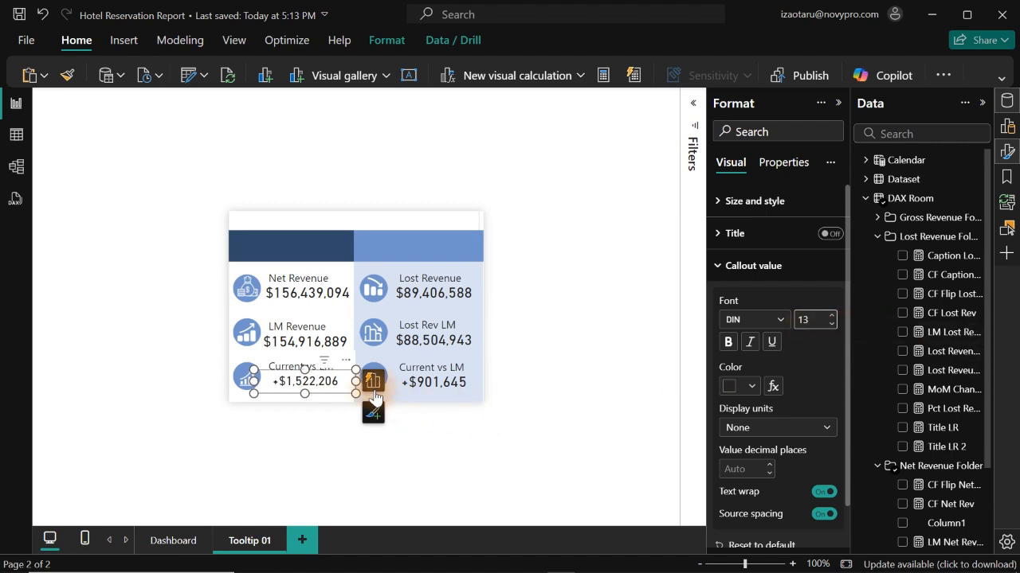
left_click_drag(355, 381, 341, 382)
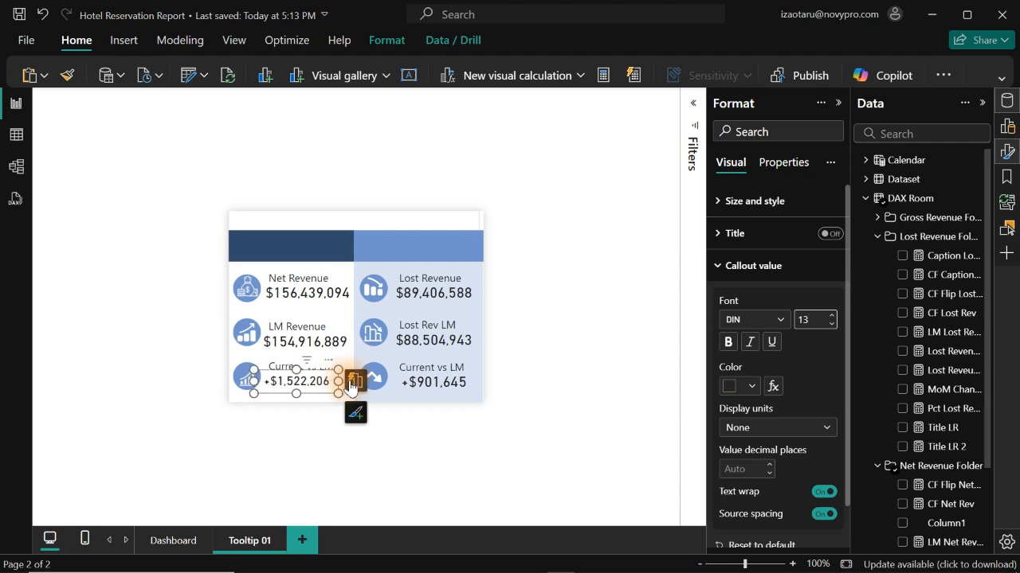
Set the light blue panel's Current vs LM card callout font size to 13 and narrow that card from its right edge.
left_click(425, 390)
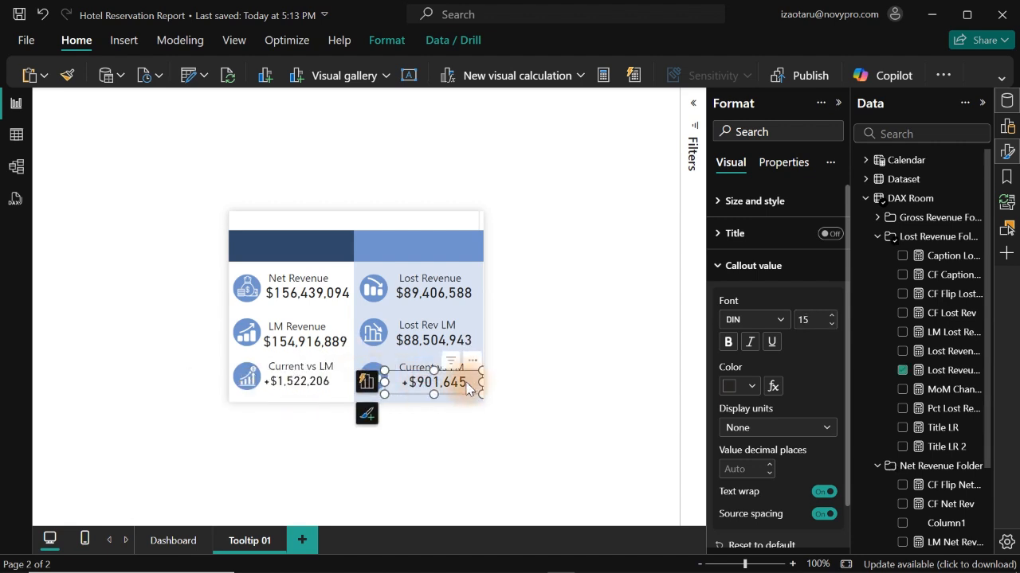
left_click(812, 320)
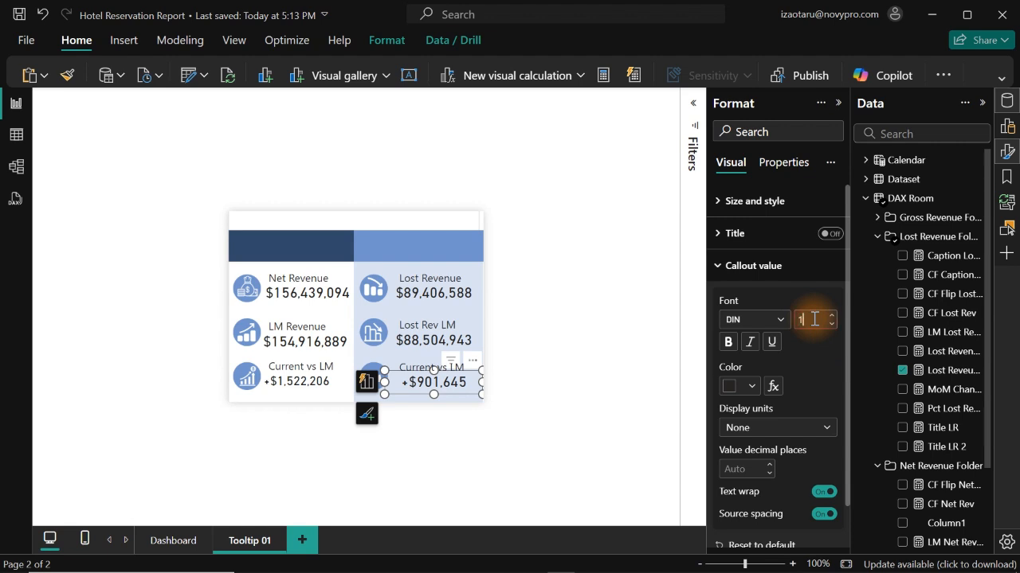
type("13")
key("Return")
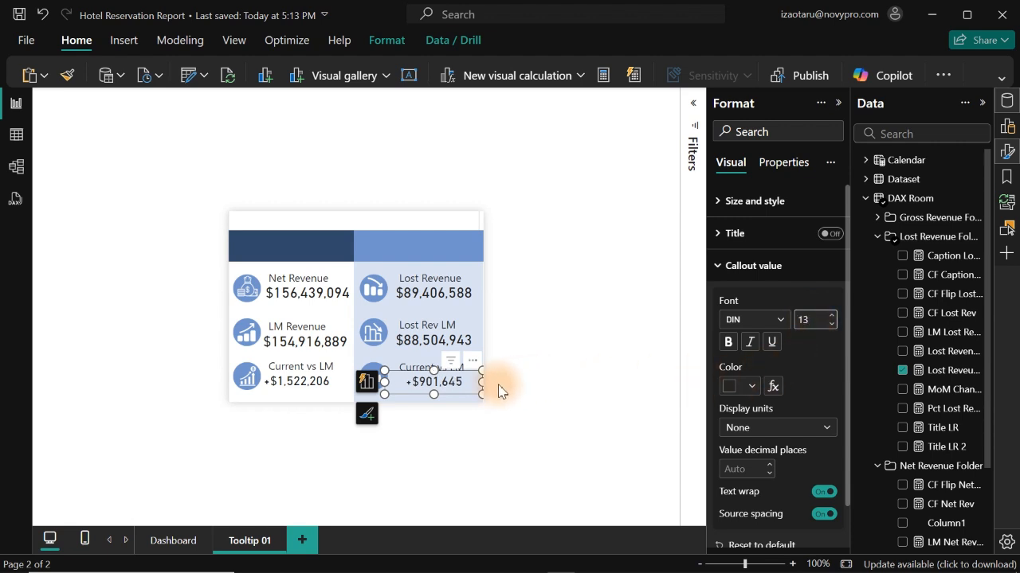
left_click_drag(476, 386, 458, 382)
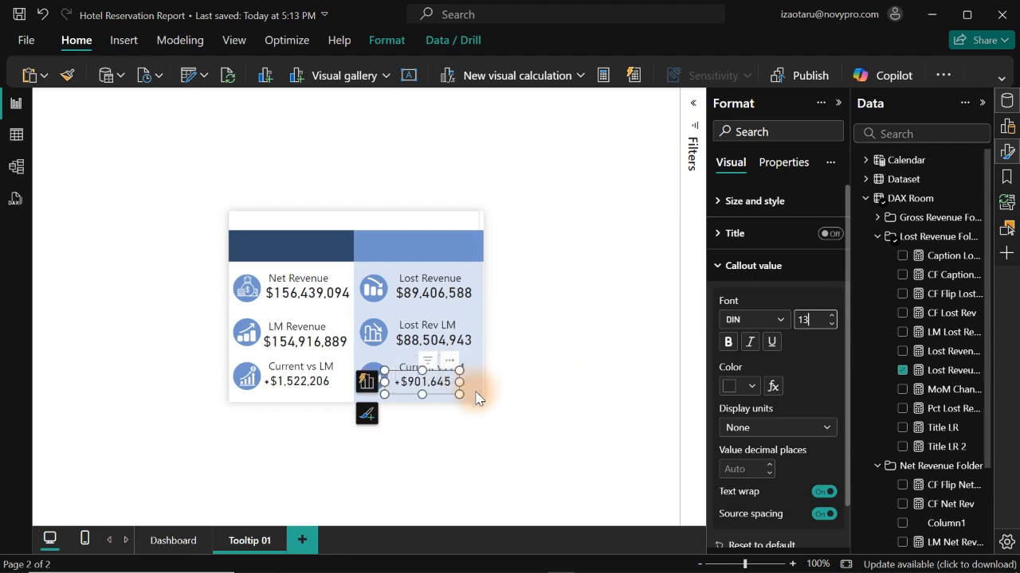
Duplicate the light blue panel's Current vs LM card and replace the copy's measure with the MoM Change measure from the Lost Revenue folder.
key("BackSpace")
key("BackSpace")
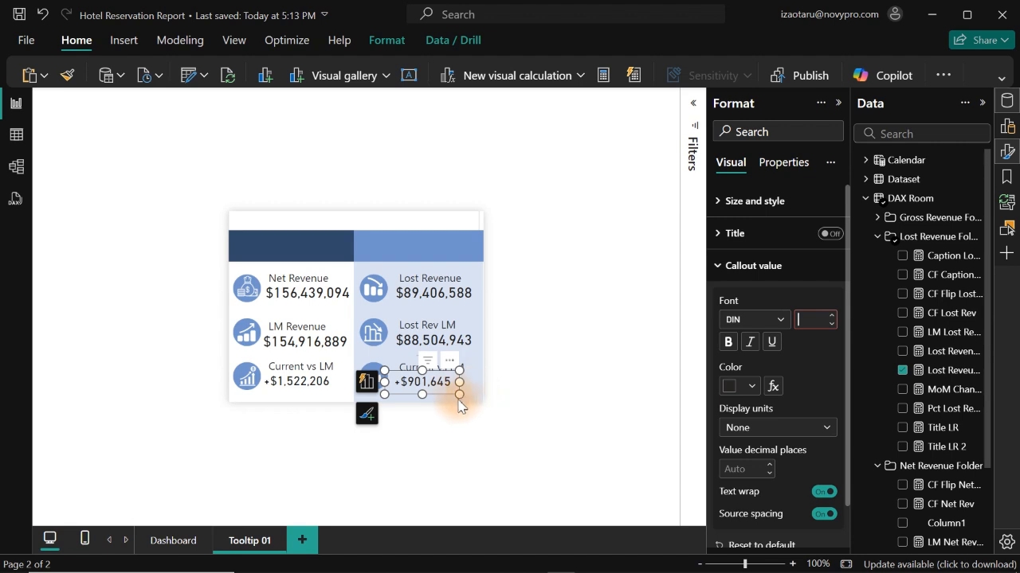
type("13")
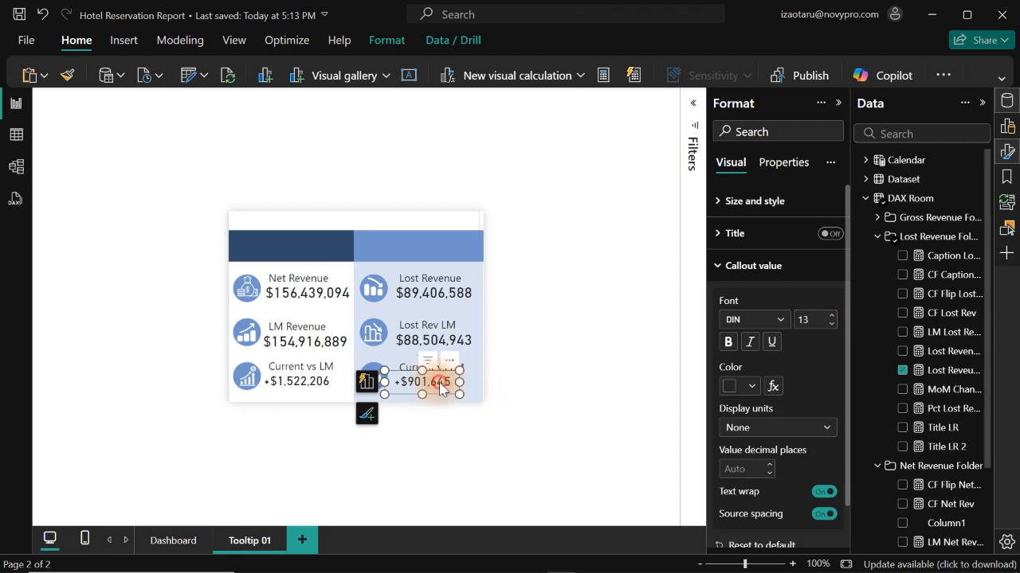
left_click_drag(441, 389, 449, 397)
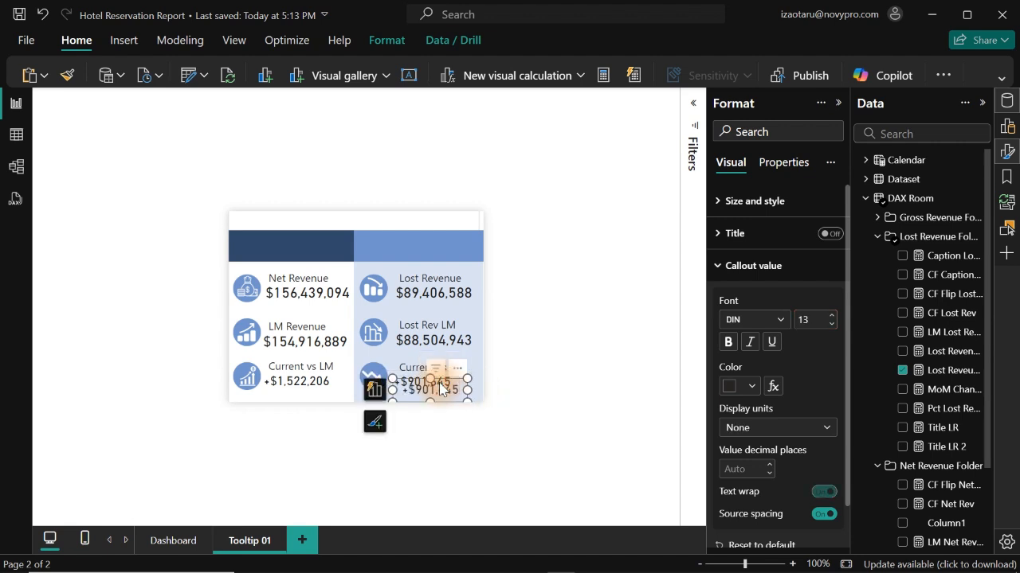
left_click(901, 370)
left_click(902, 390)
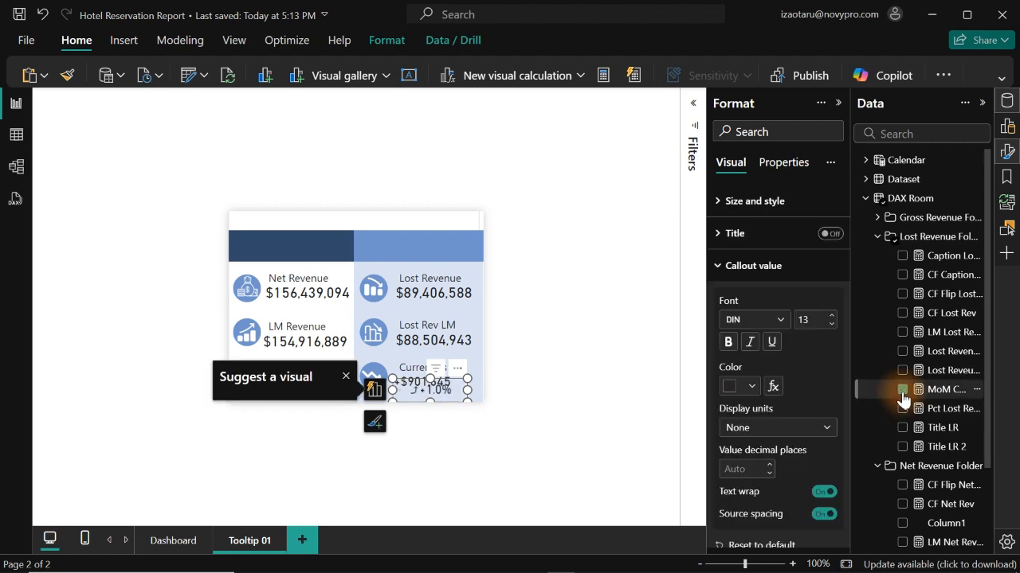
Narrow the copied MoM Change card, place it beneath the light blue panel's Current vs LM value, and set its callout font size to 10.
mouse_move(424, 392)
left_mouse_down()
mouse_move(444, 388)
mouse_move(417, 395)
left_mouse_up()
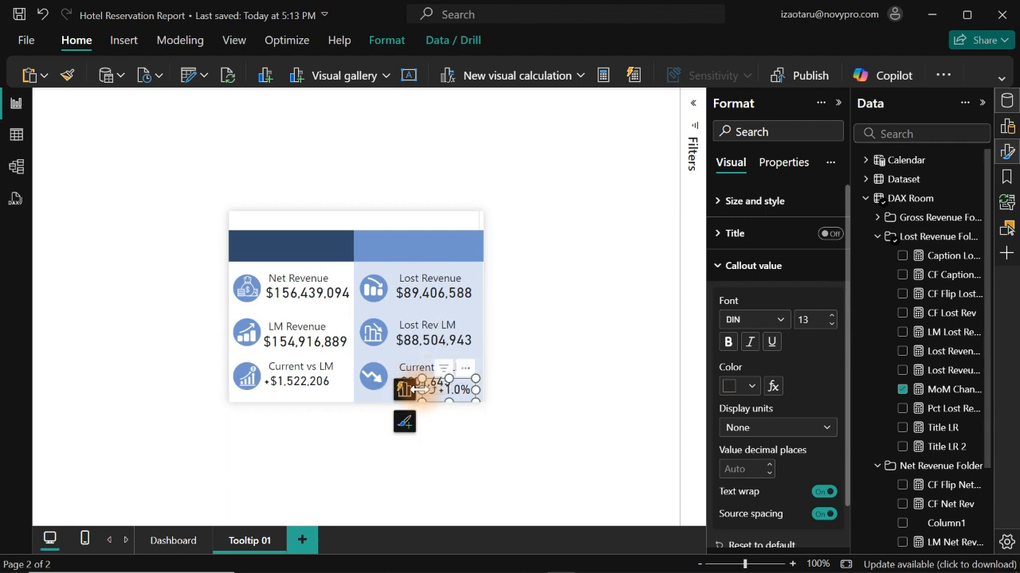
left_click(806, 320)
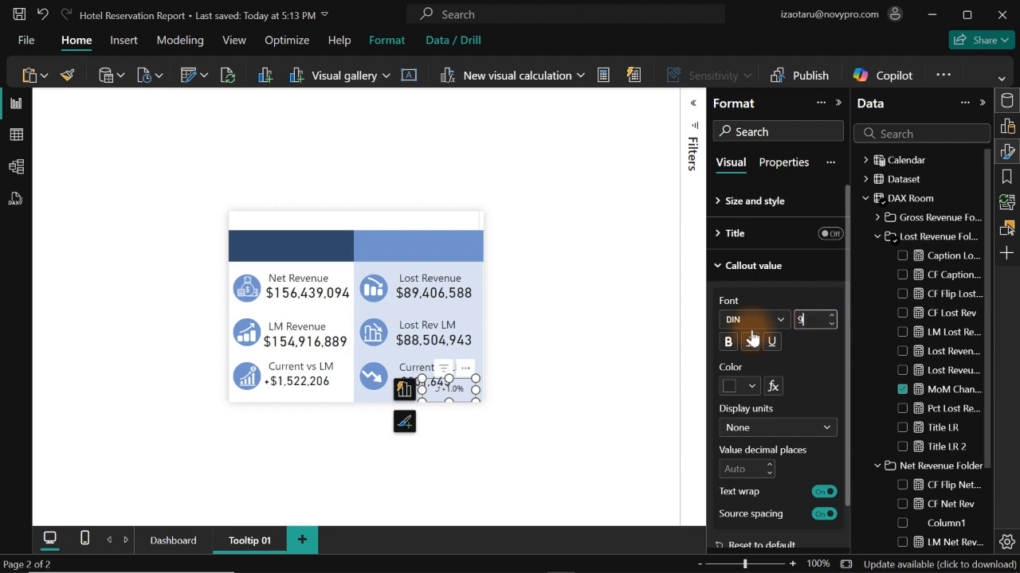
mouse_move(420, 391)
left_mouse_down()
mouse_move(463, 391)
mouse_move(413, 398)
mouse_move(412, 408)
mouse_move(413, 389)
left_mouse_up()
left_click(531, 353)
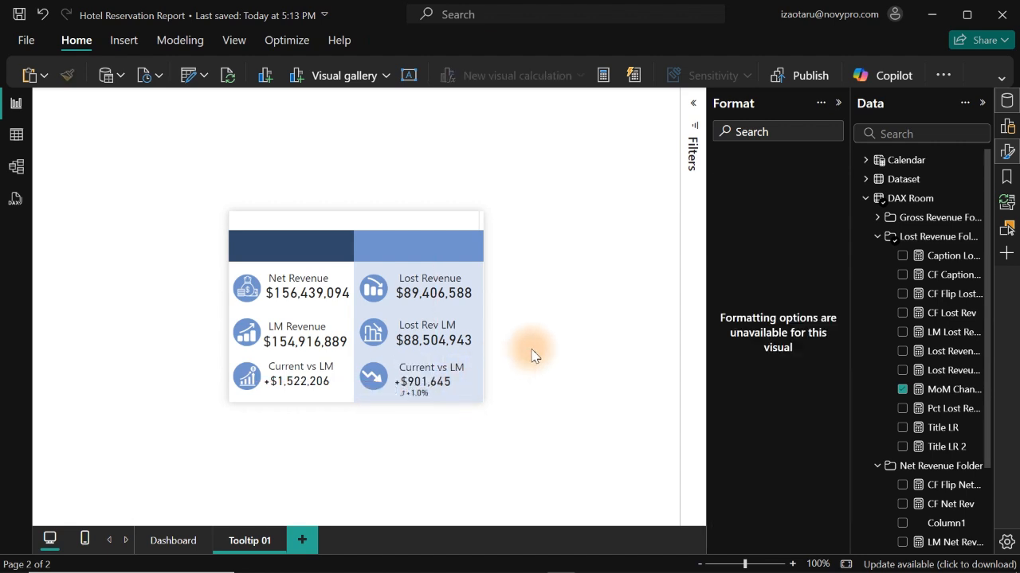
left_click(409, 401)
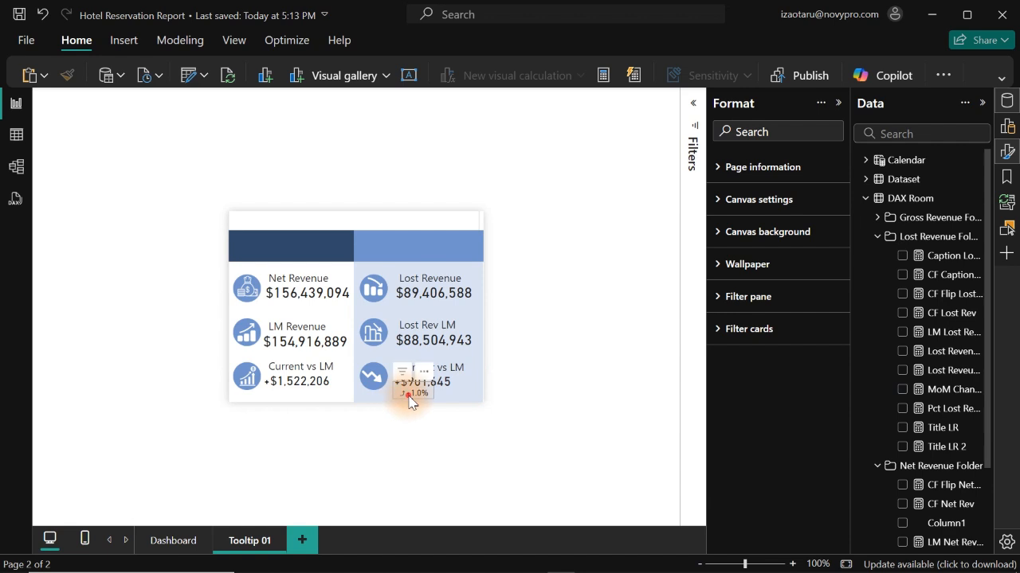
left_click(409, 402)
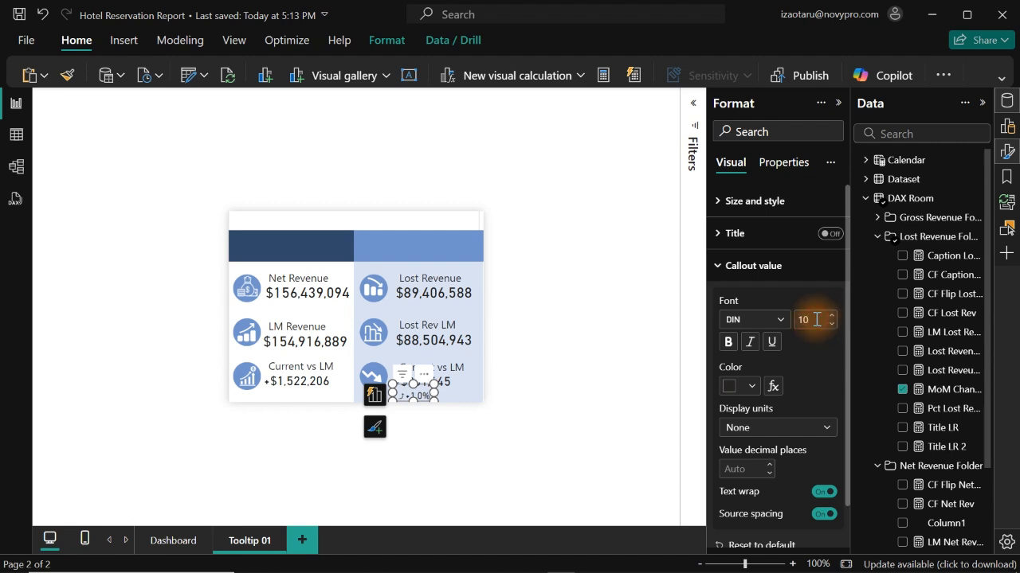
left_click(667, 355)
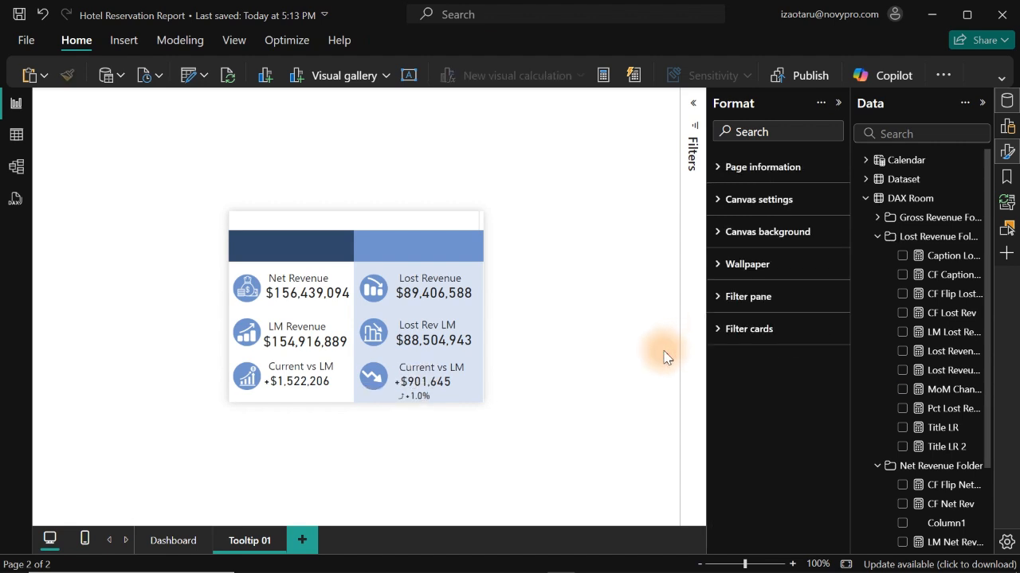
Copy the MoM Change card beneath the white panel's Current vs LM value and switch the copy's measure to MoM Change net Revenue.
left_click(423, 404)
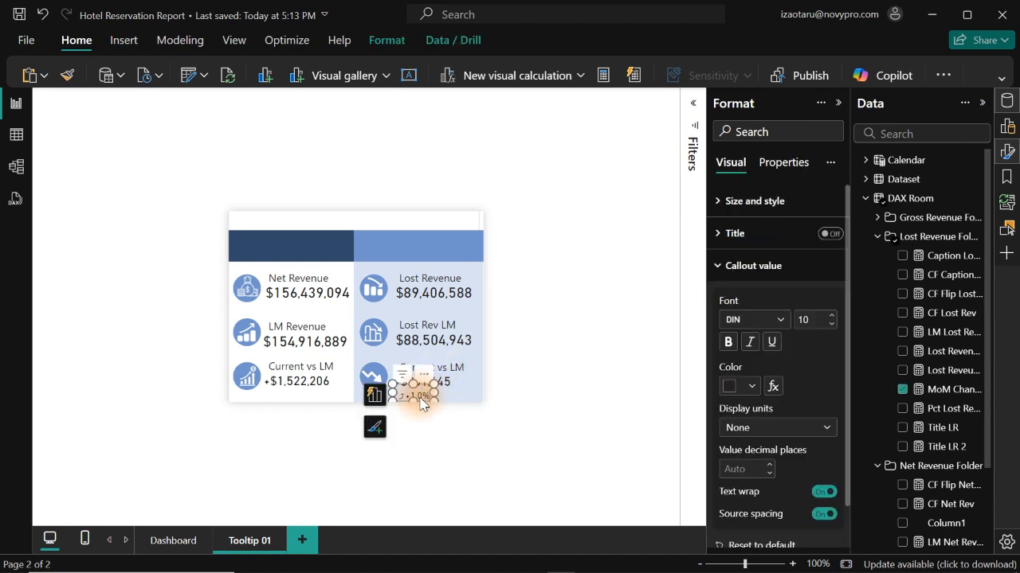
left_click_drag(422, 403, 284, 400)
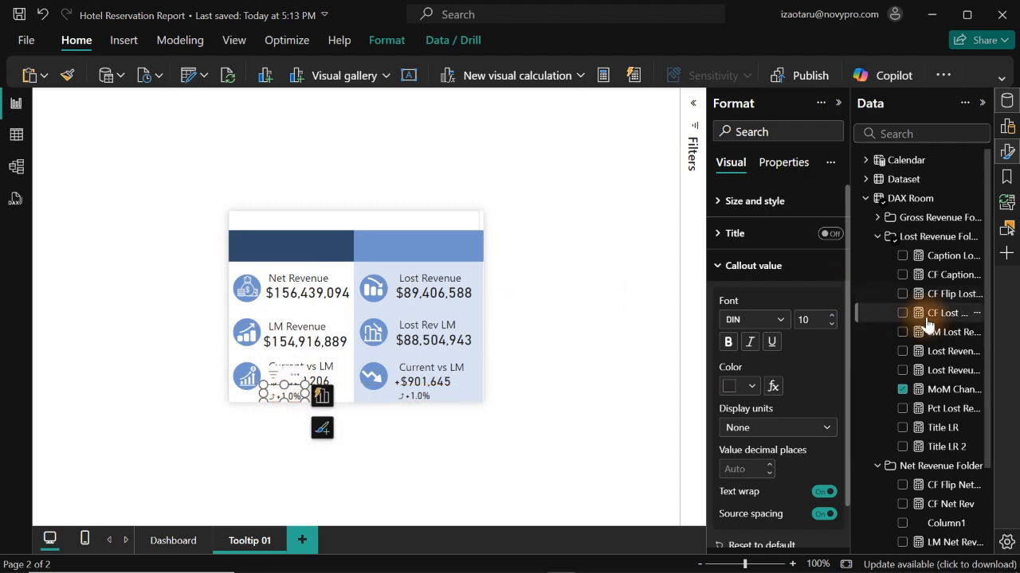
left_click(877, 237)
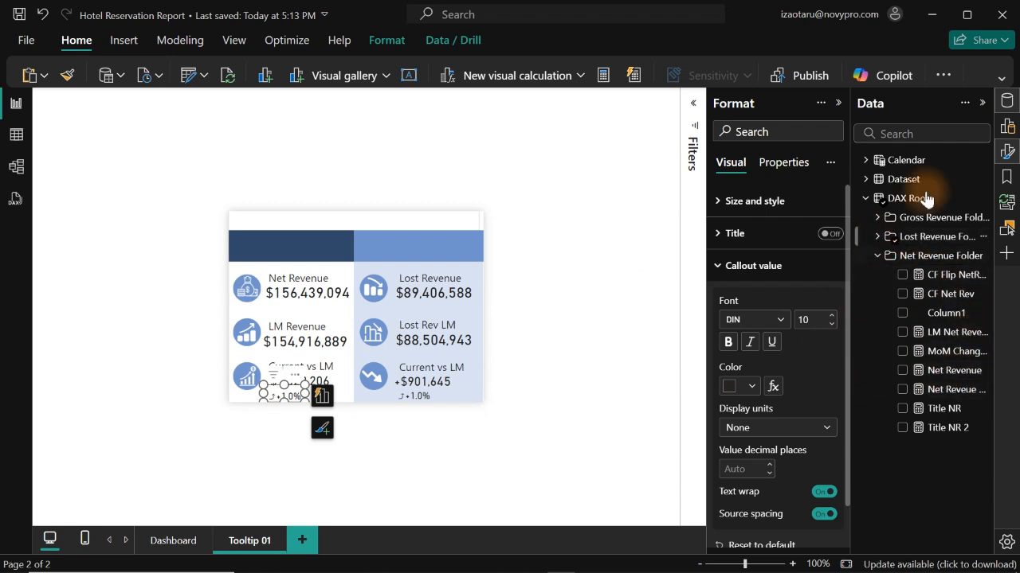
left_click(1007, 126)
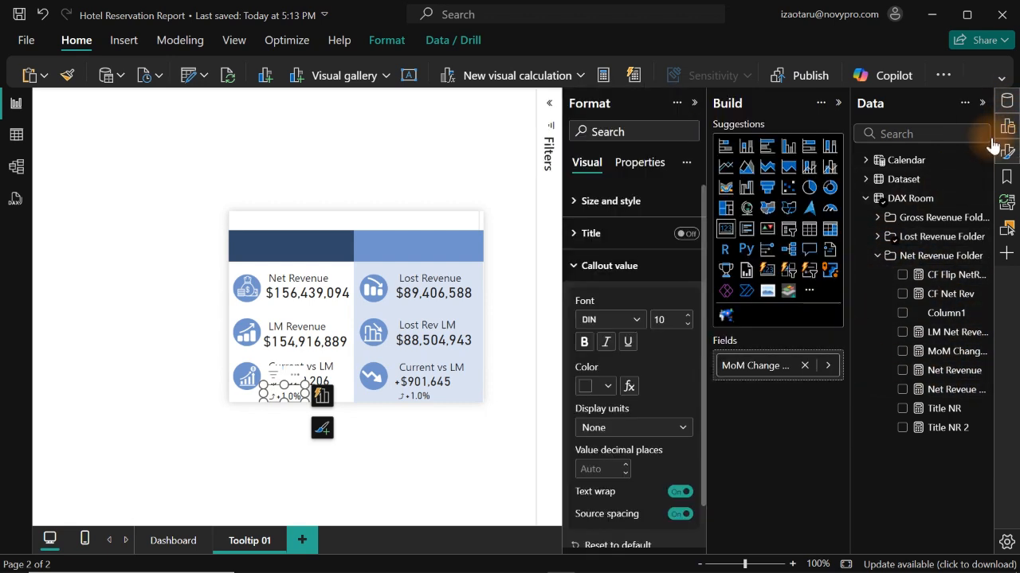
left_click(801, 365)
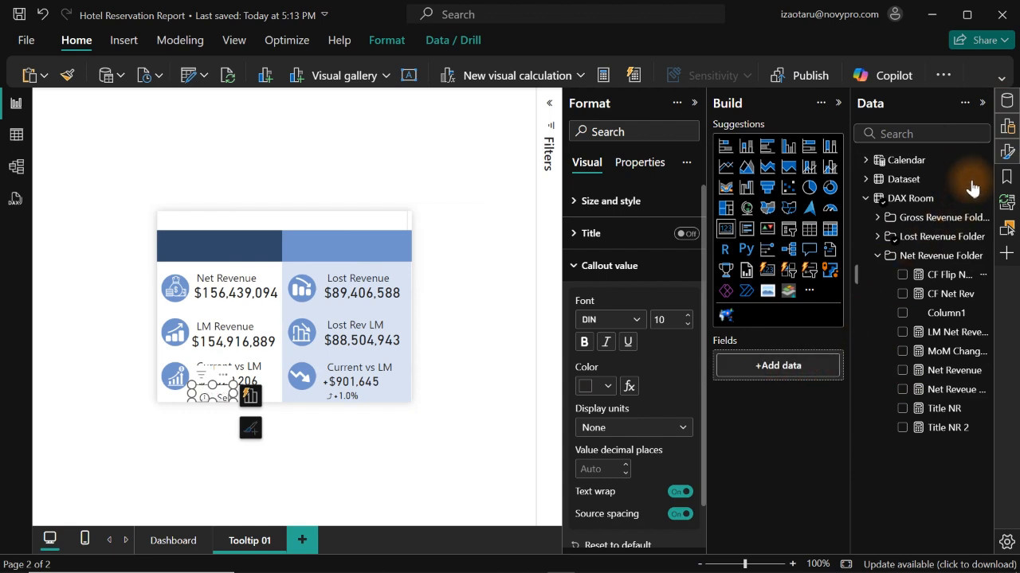
left_click(1009, 129)
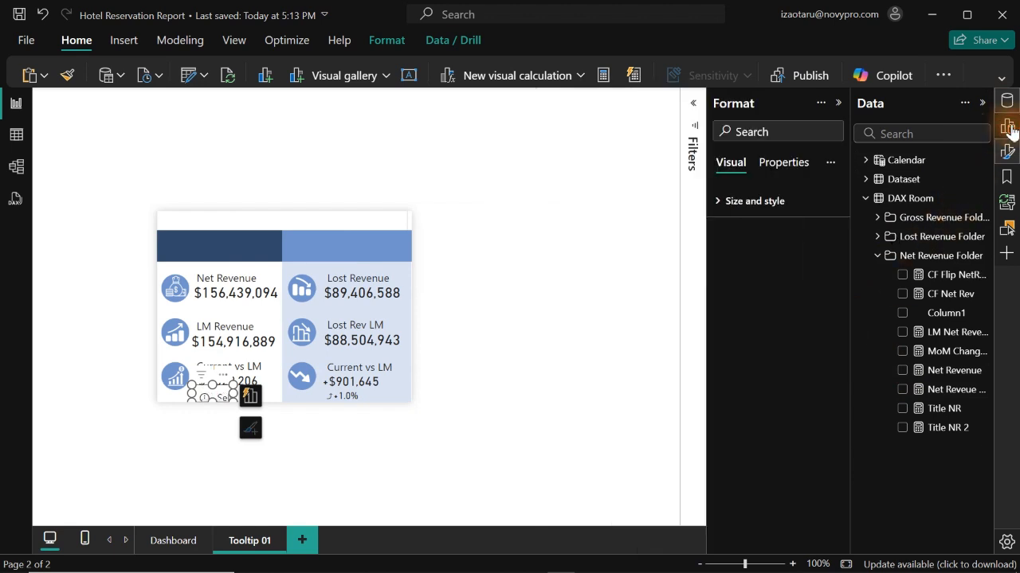
left_click(902, 351)
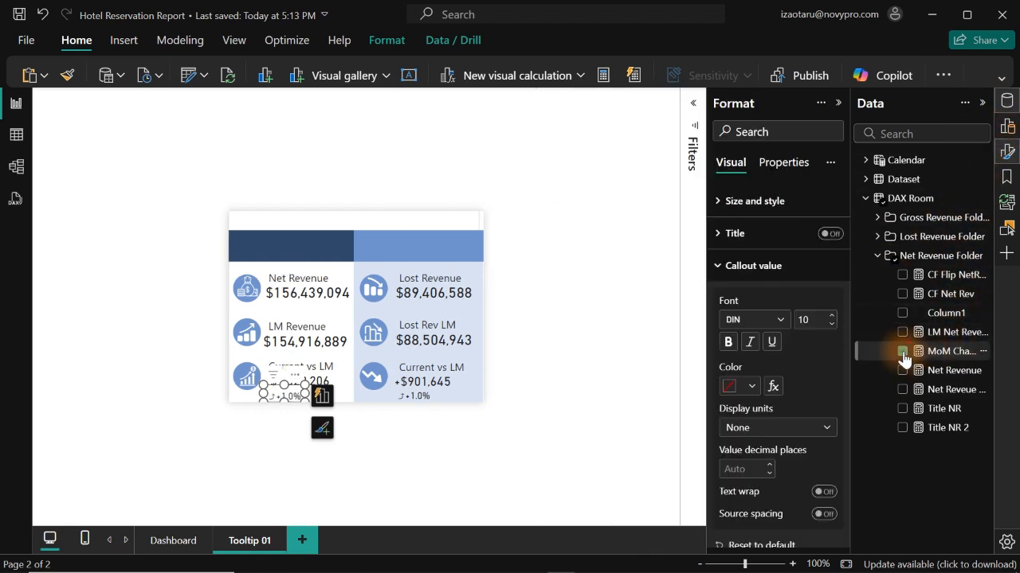
left_click(556, 401)
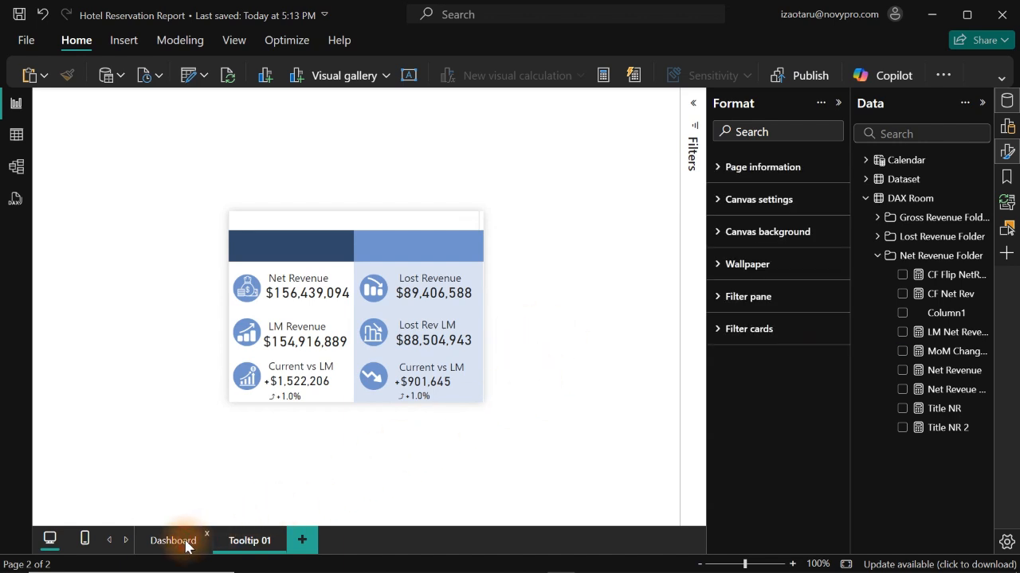
Check the MoM percentages in the tooltip on the Dashboard's Corporate booking channel bar and return to the Tooltip 01 page.
left_click(174, 541)
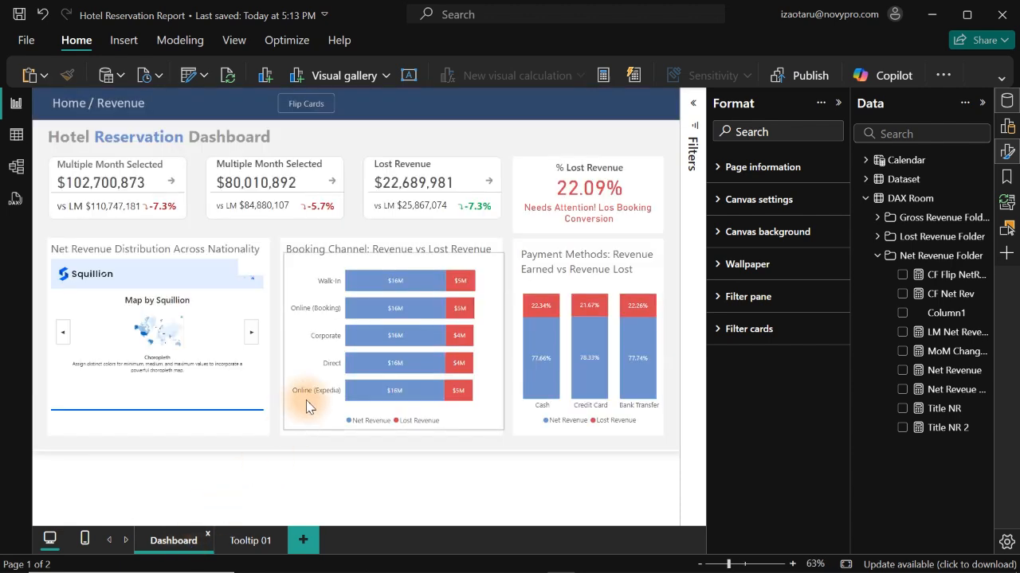
mouse_move(371, 347)
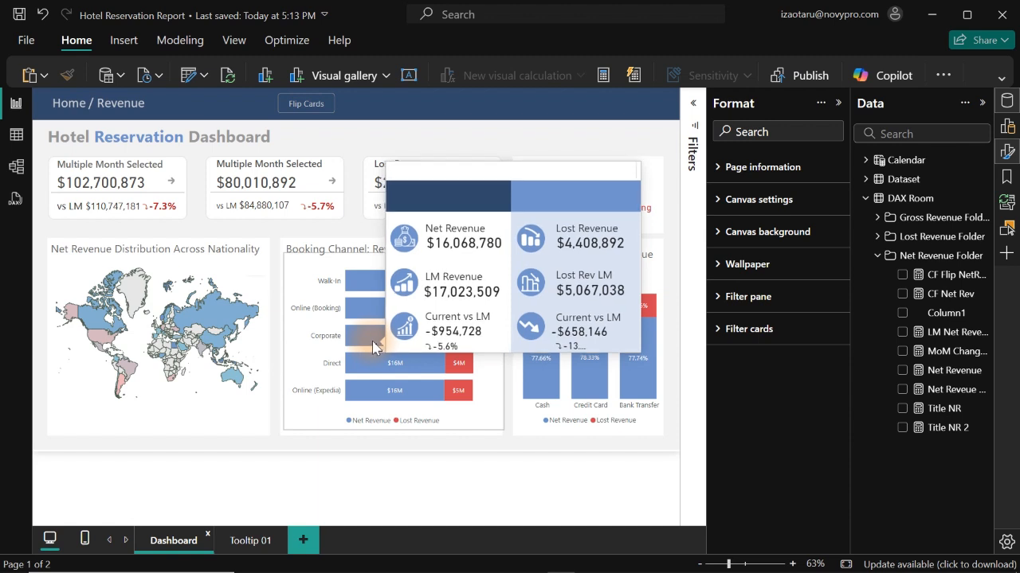
left_click(253, 541)
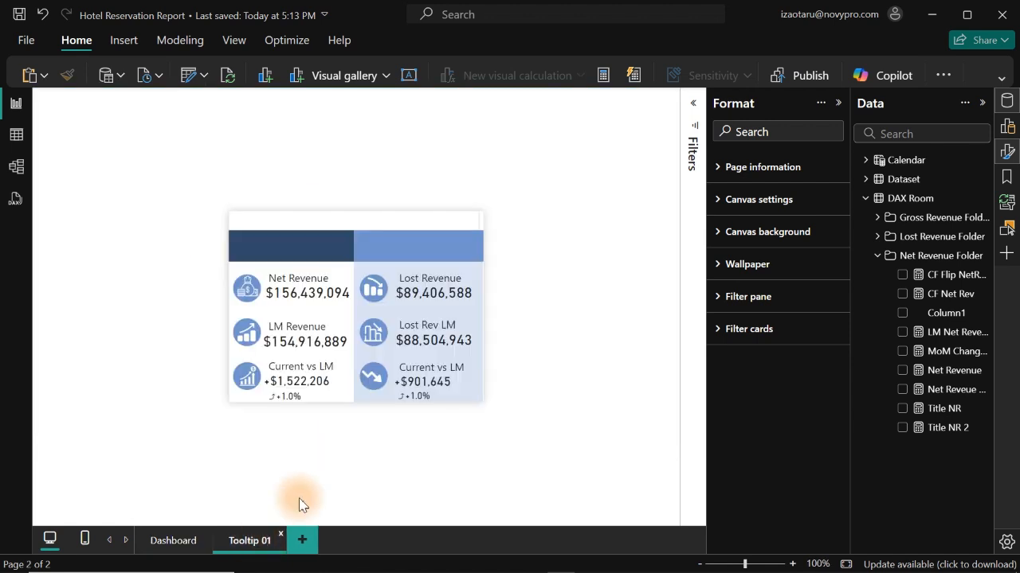
Widen the MoM percentage cards in the light blue and white panels from their right edges.
left_click(424, 398)
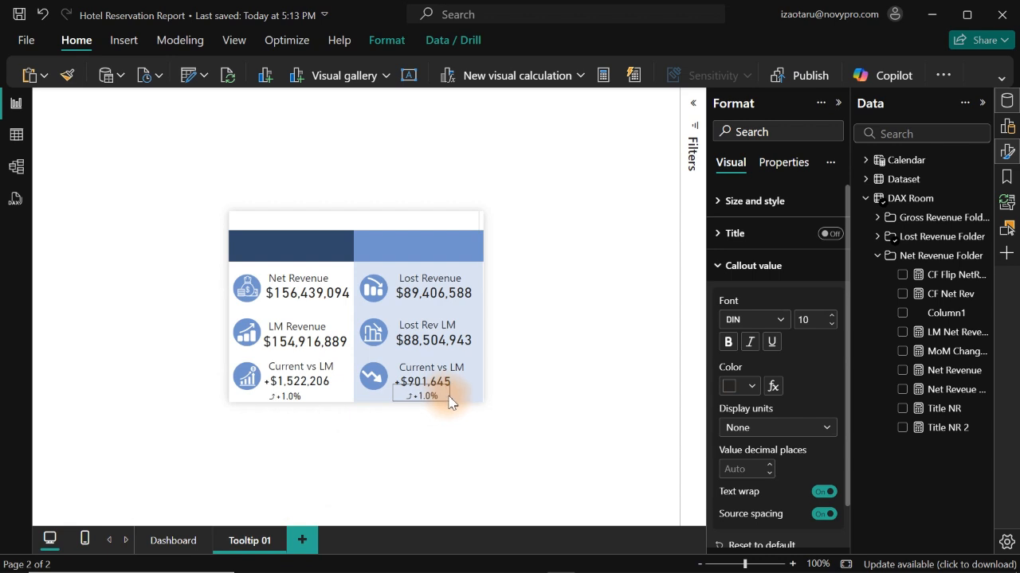
left_click(292, 391)
left_click_drag(302, 394, 326, 399)
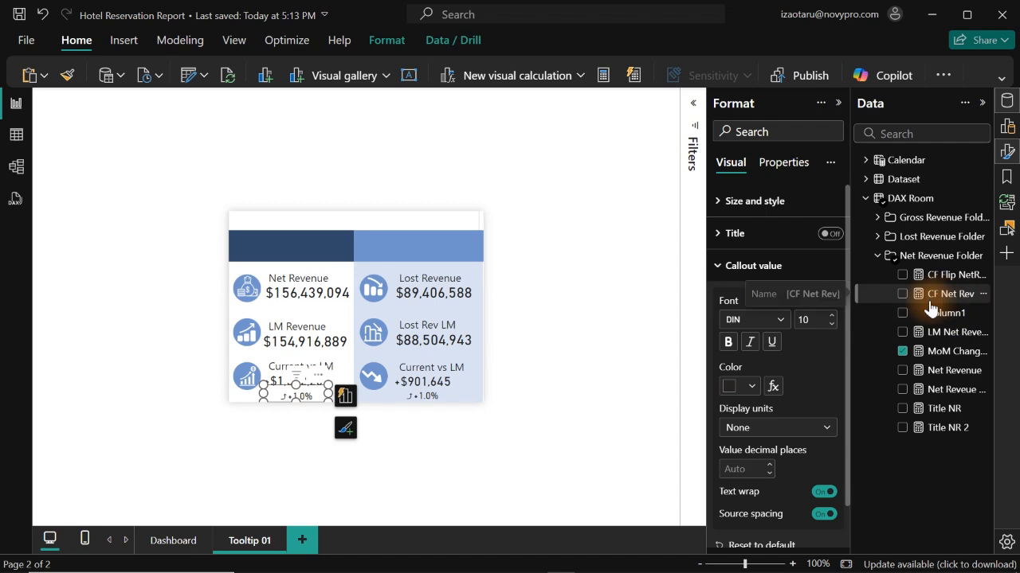
Set the white panel's MoM percentage card to rules-based conditional callout color driven by the CF Net Rev field.
left_click(777, 388)
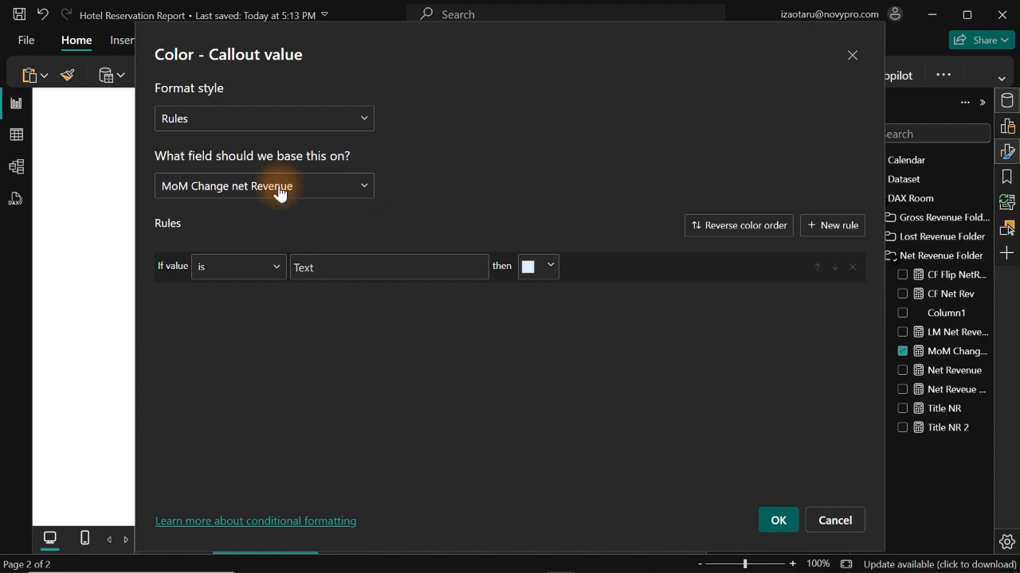
left_click(244, 118)
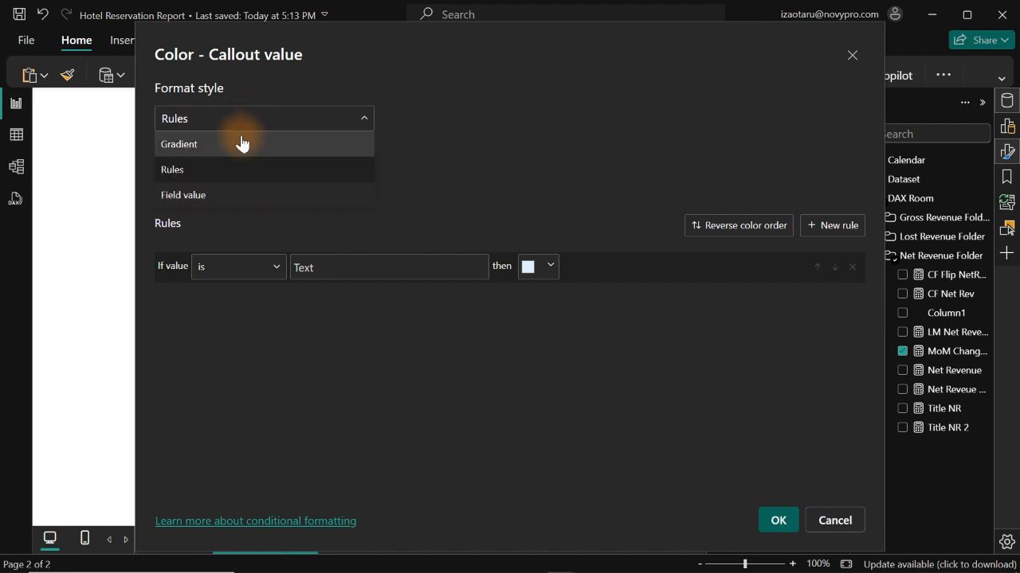
left_click(191, 170)
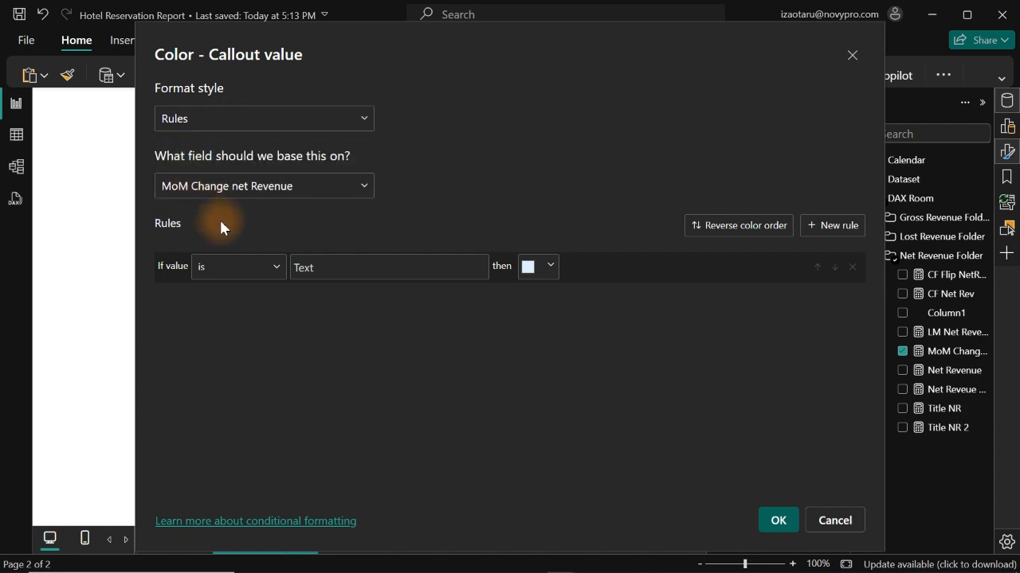
left_click(273, 195)
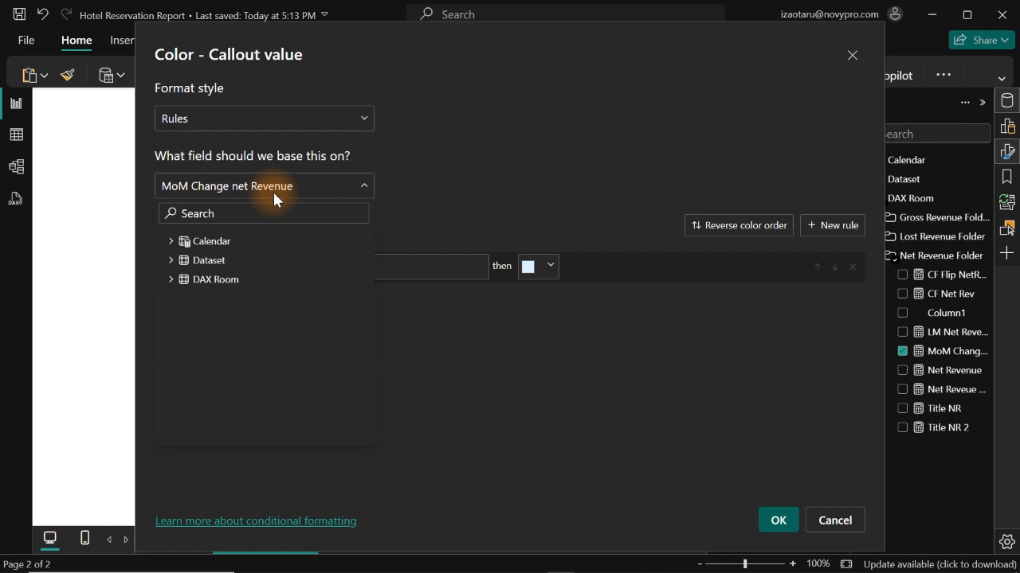
type("cf")
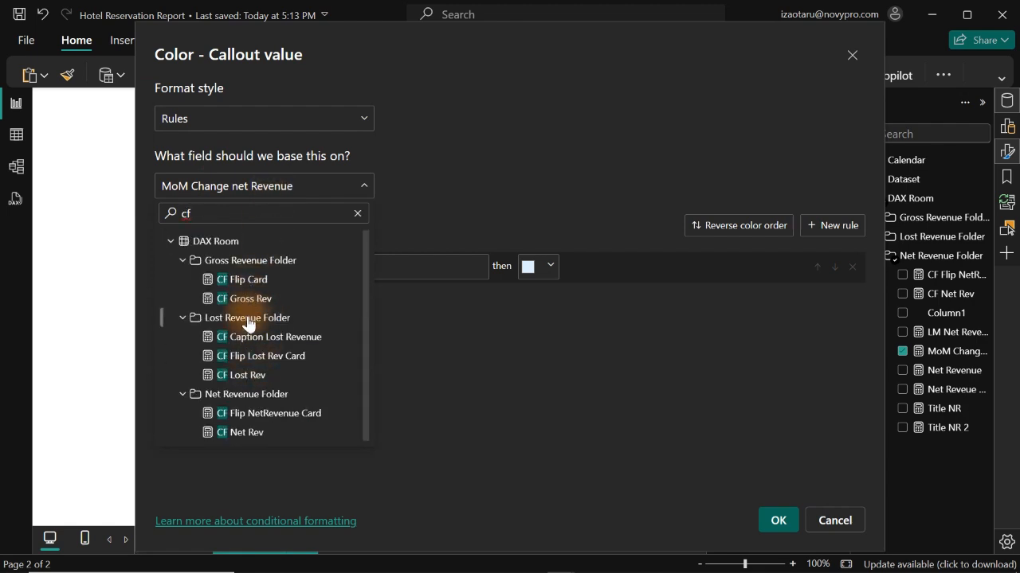
left_click(244, 434)
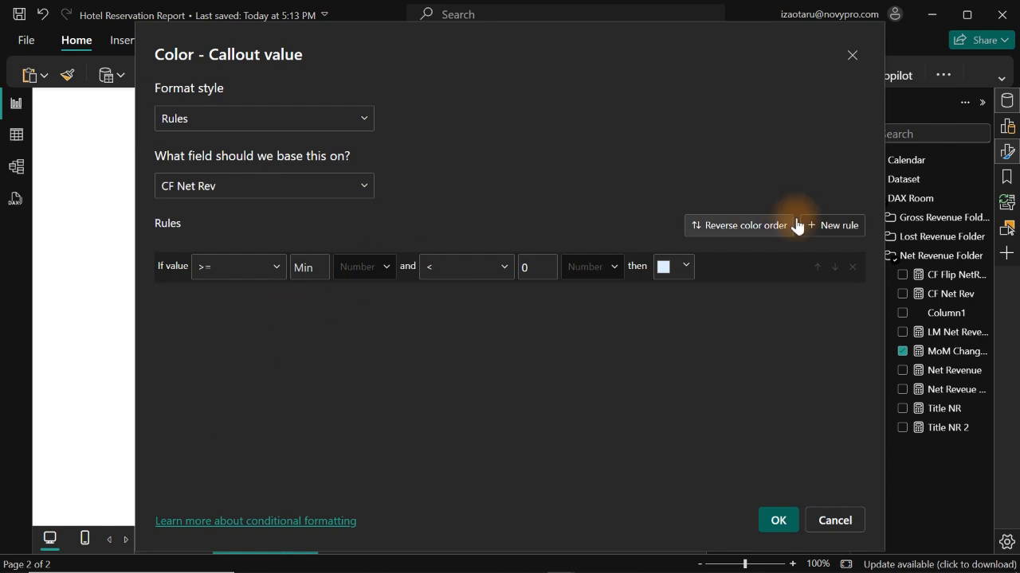
Add a second color rule and make the first rule apply when the value equals 1 and the second when it equals 0.
left_click(824, 227)
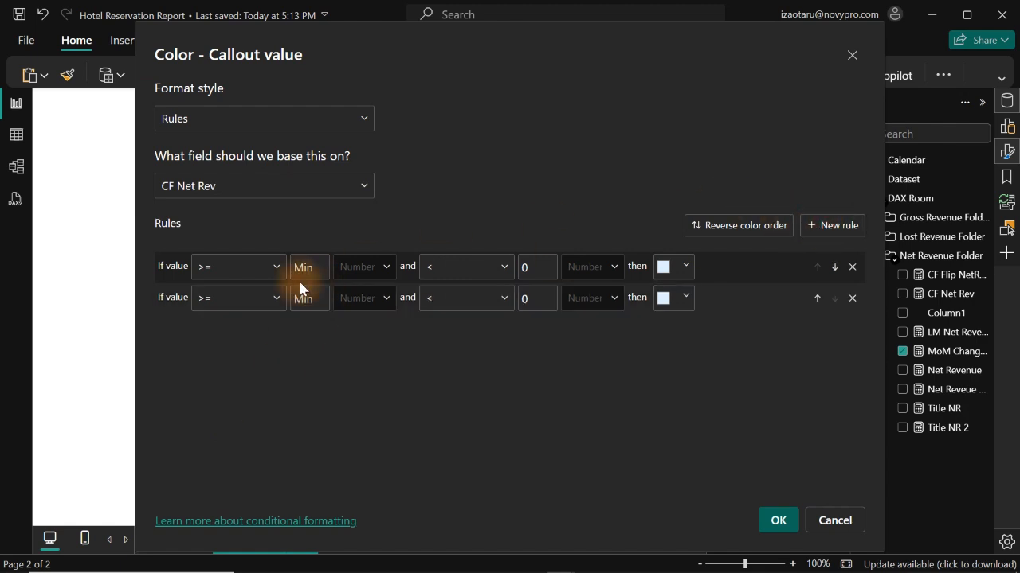
left_click(245, 273)
left_click(227, 345)
left_click(228, 298)
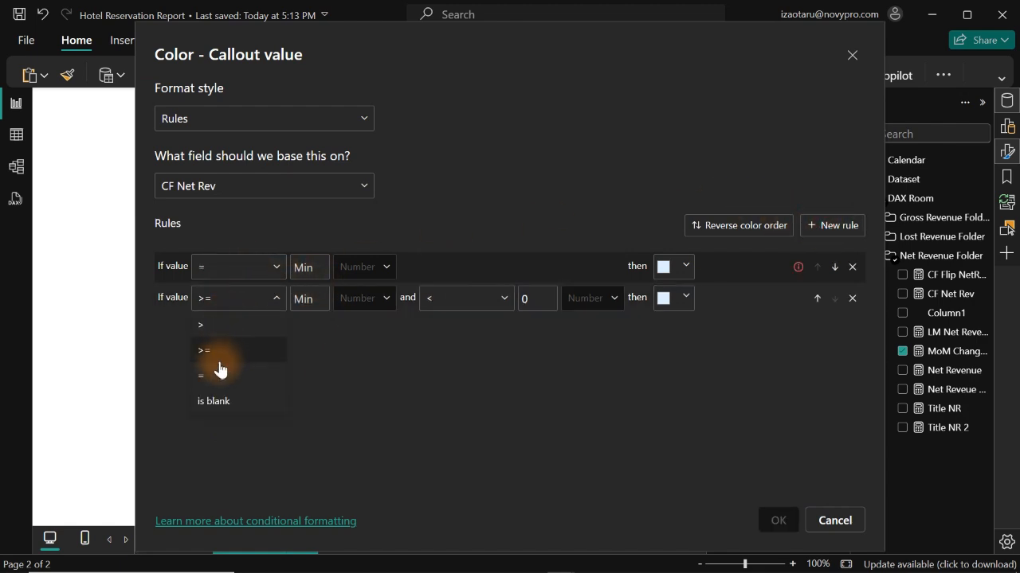
left_click(226, 363)
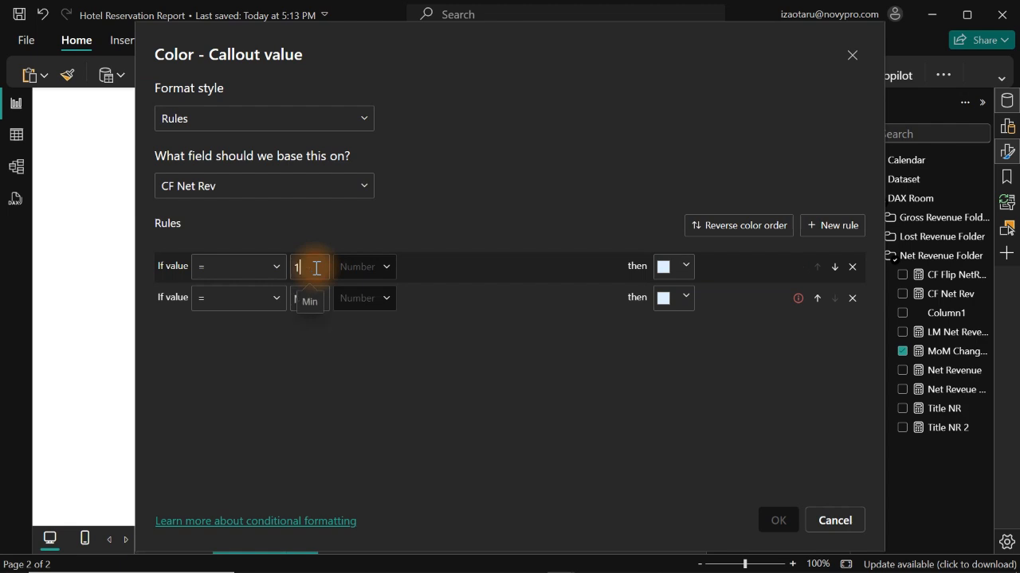
type("1")
left_click(311, 301)
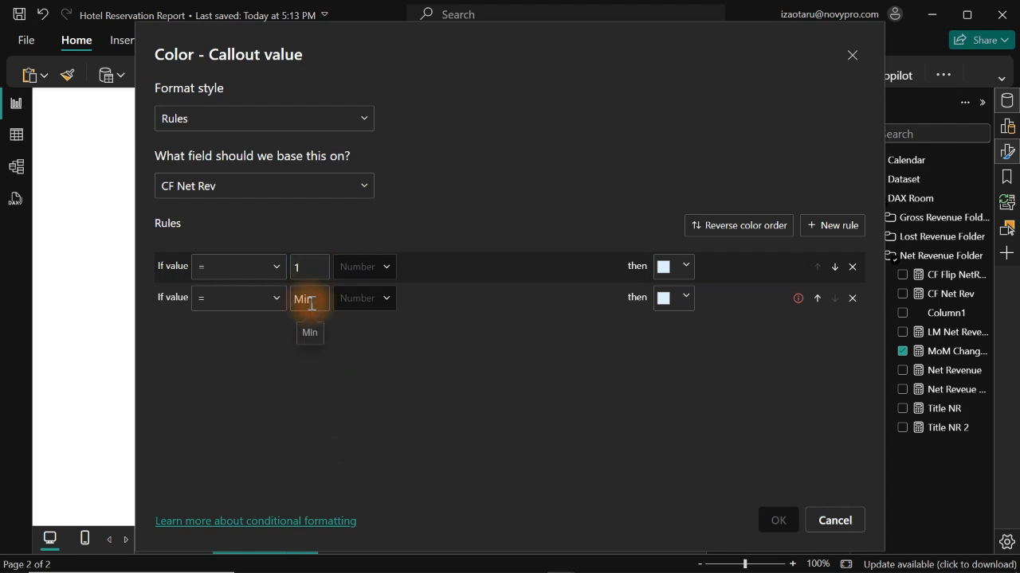
type("0")
Set the color of the rule for value 1 to the custom green #05B244 and copy its hex code.
left_click(682, 271)
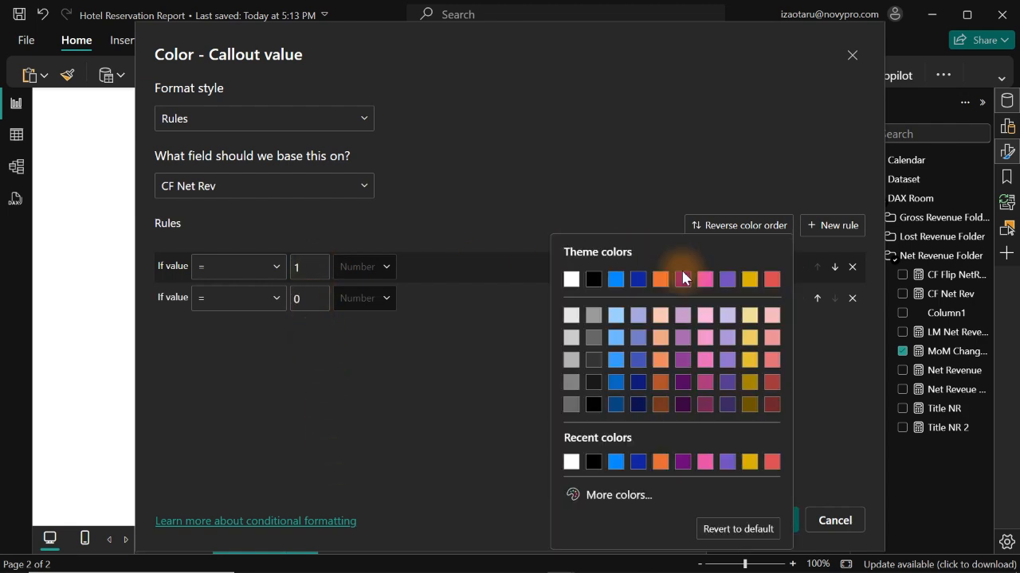
left_click(629, 494)
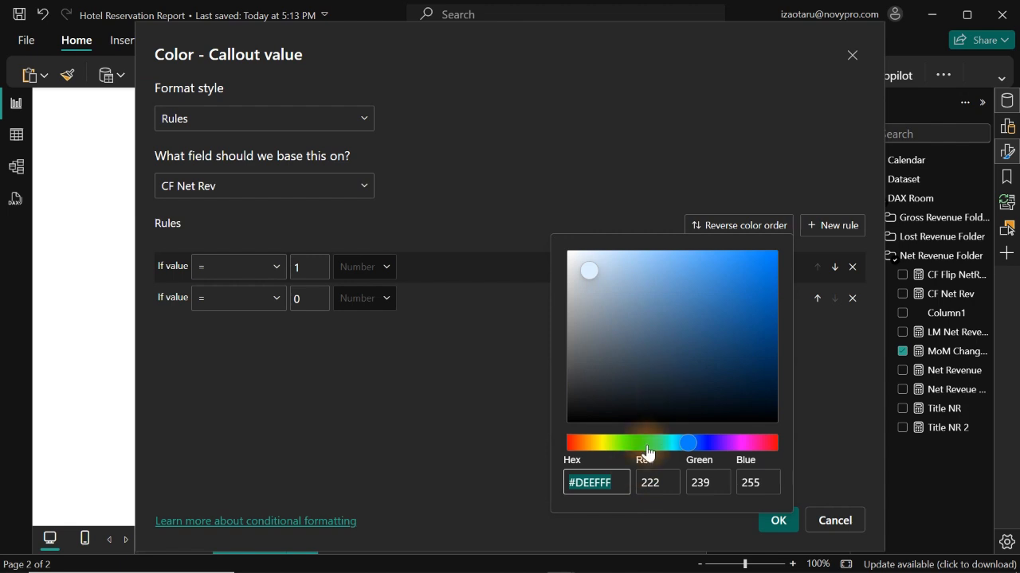
left_click_drag(645, 443, 650, 446)
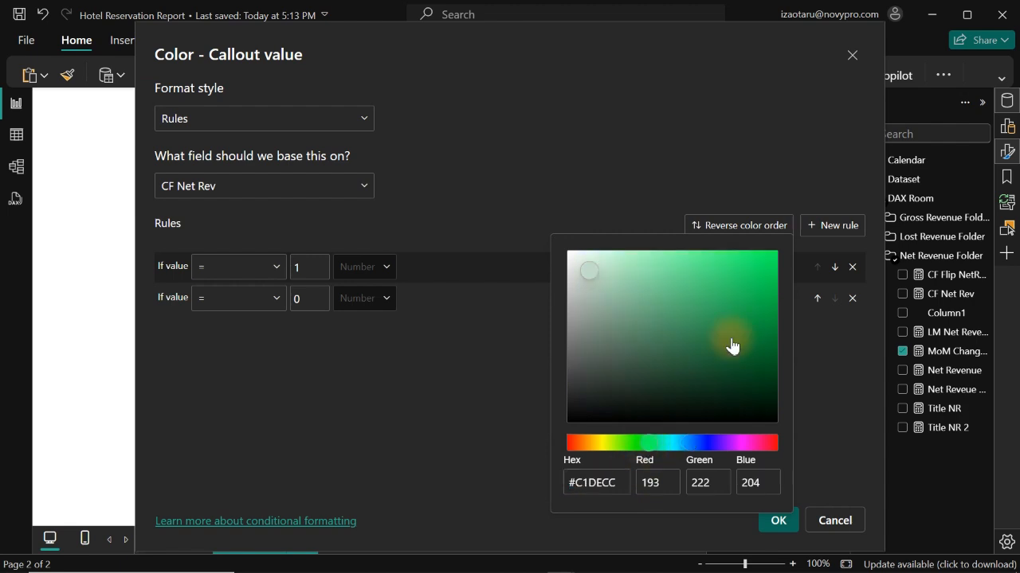
left_click_drag(763, 301, 770, 310)
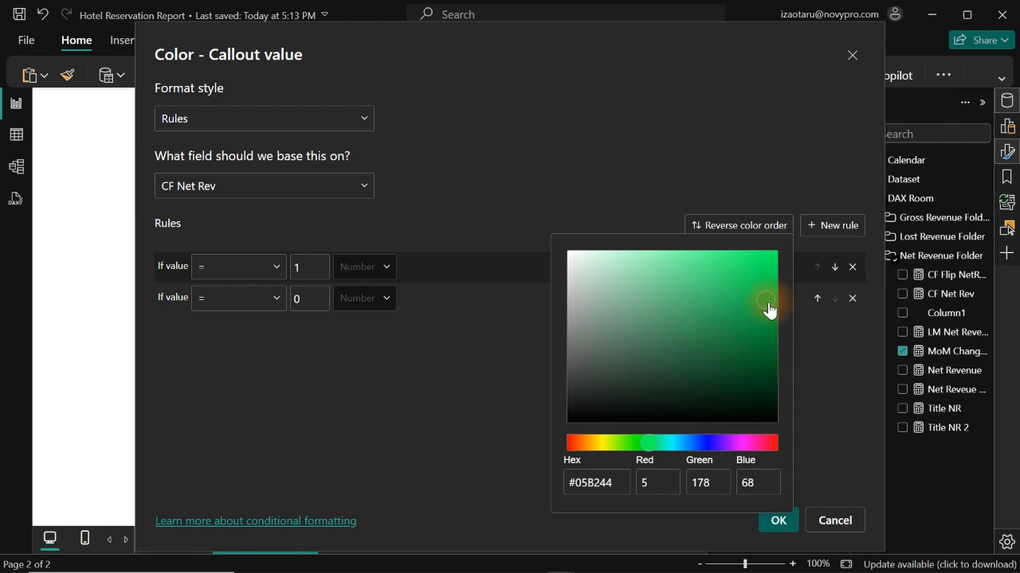
left_click_drag(619, 483, 560, 486)
key("ctrl+c")
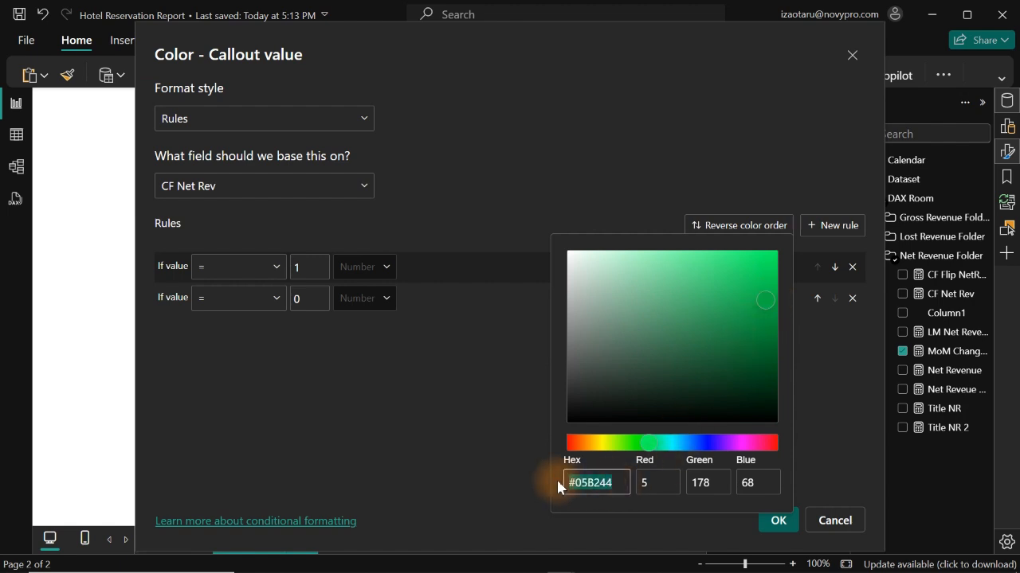
left_click(489, 410)
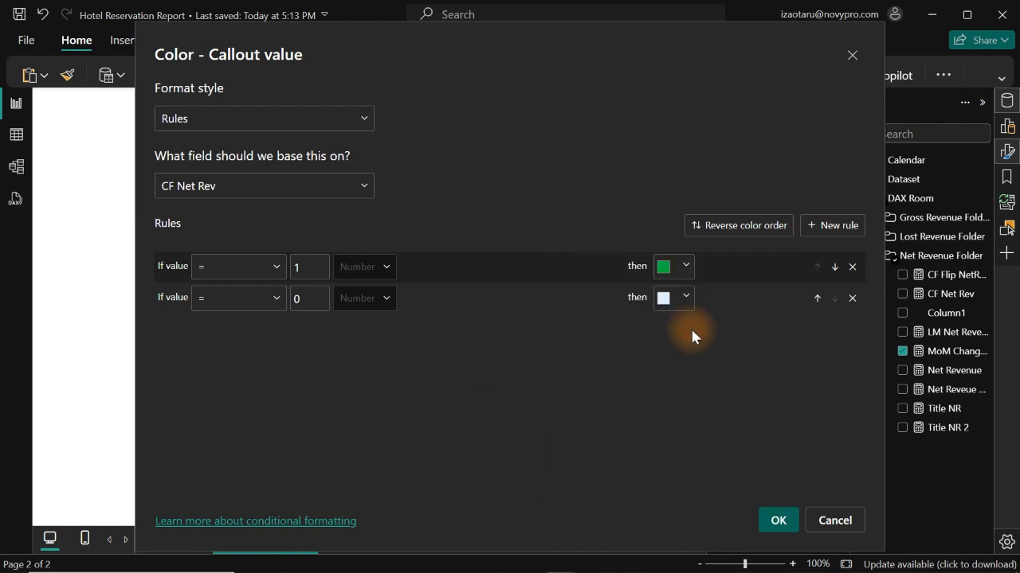
Set the color of the rule for value 0 to the theme's red and apply the conditional formatting.
left_click(663, 299)
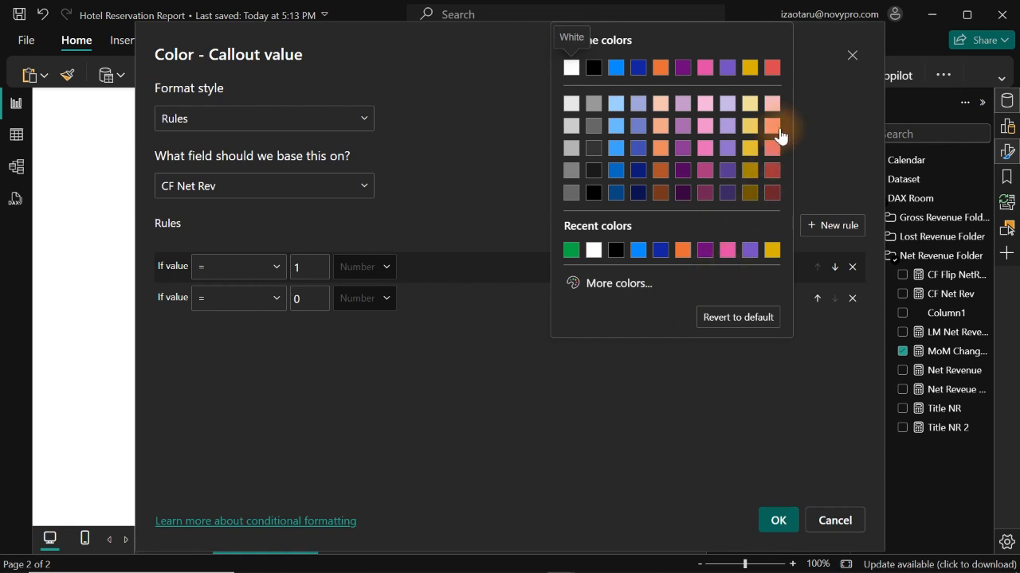
left_click(772, 67)
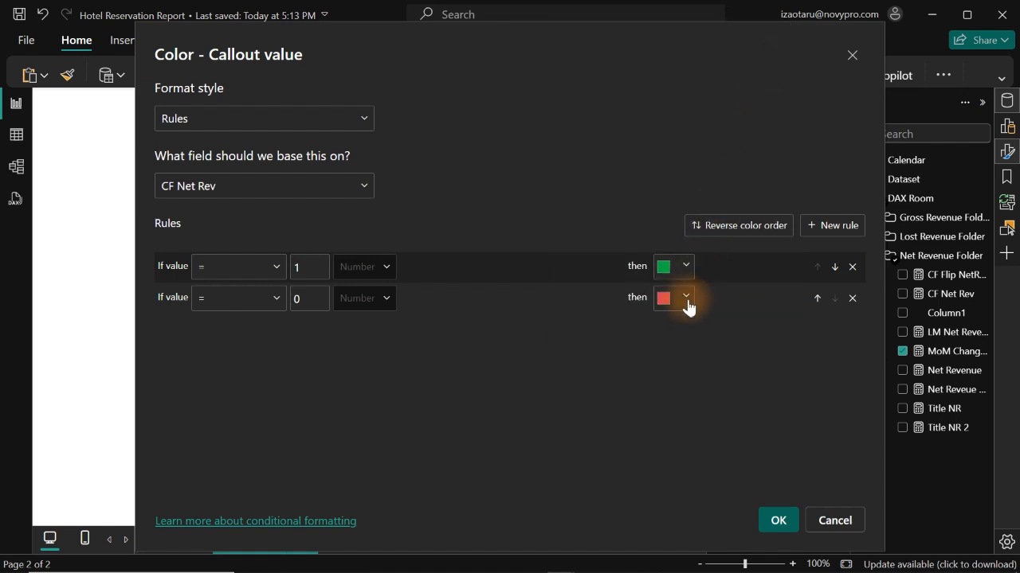
left_click(770, 516)
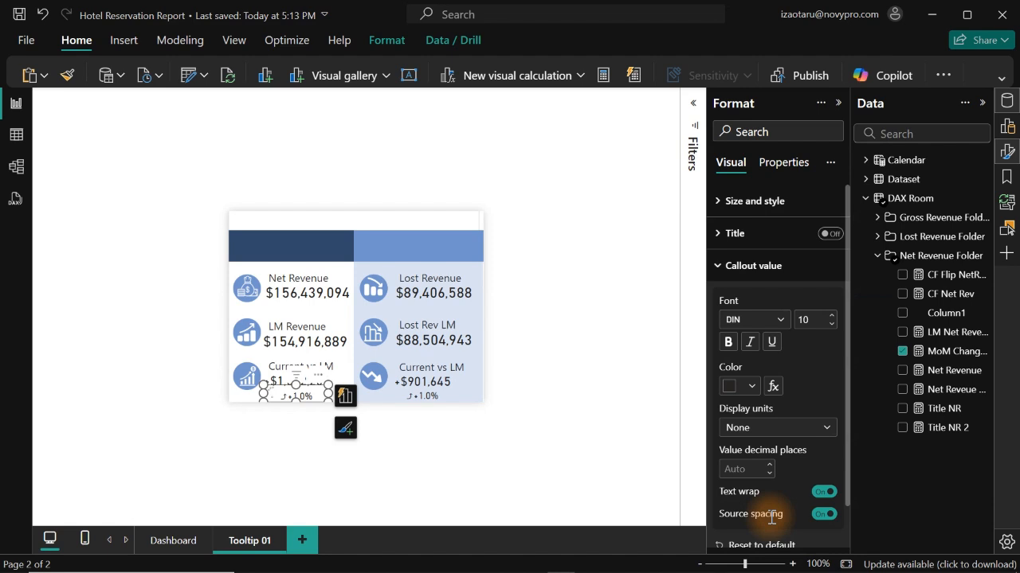
Base the light blue panel's MoM percentage card's rules-based callout color on the CF Lost Rev field.
left_click(430, 400)
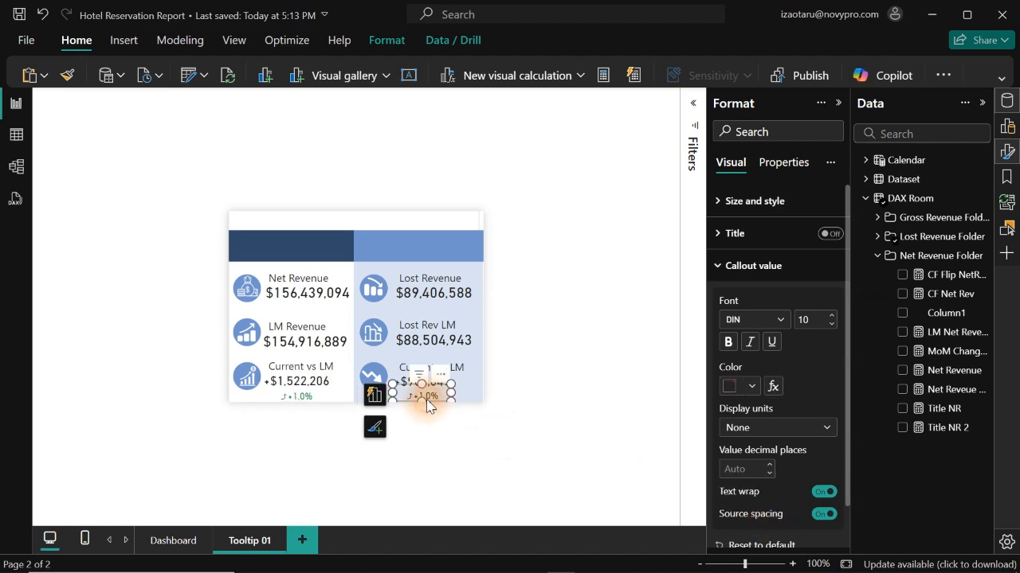
left_click(773, 386)
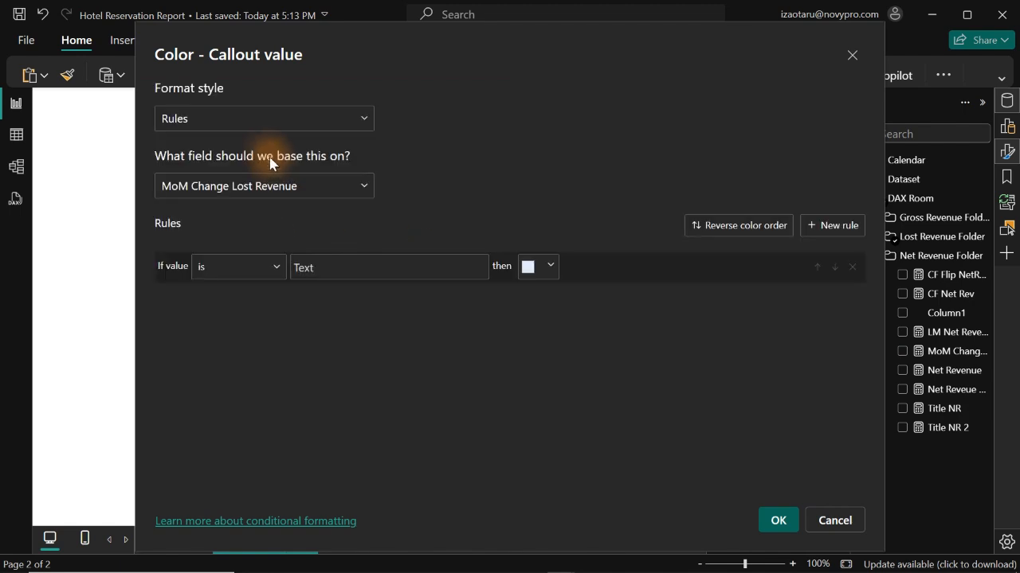
left_click(250, 188)
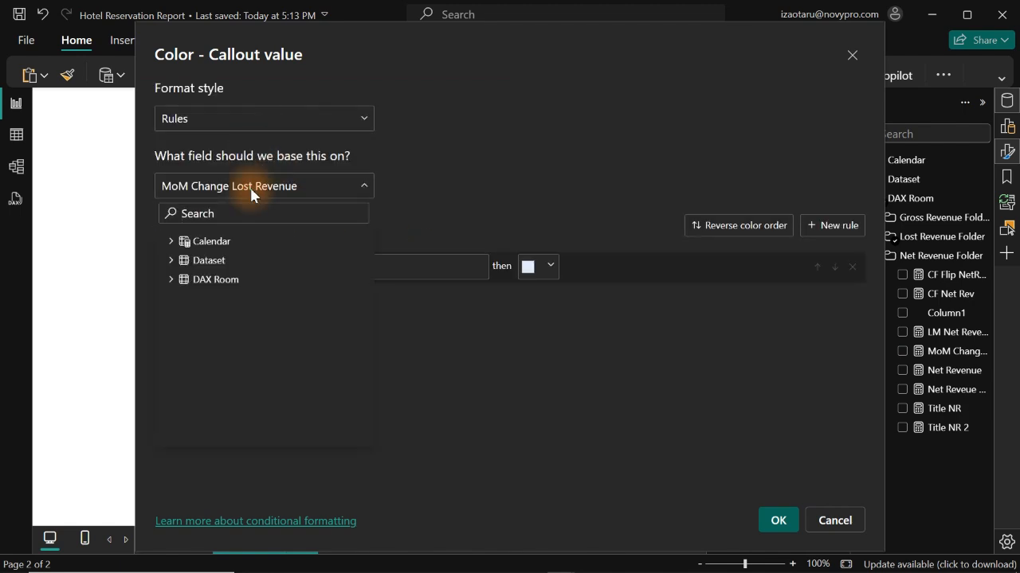
type("cf")
left_click(248, 375)
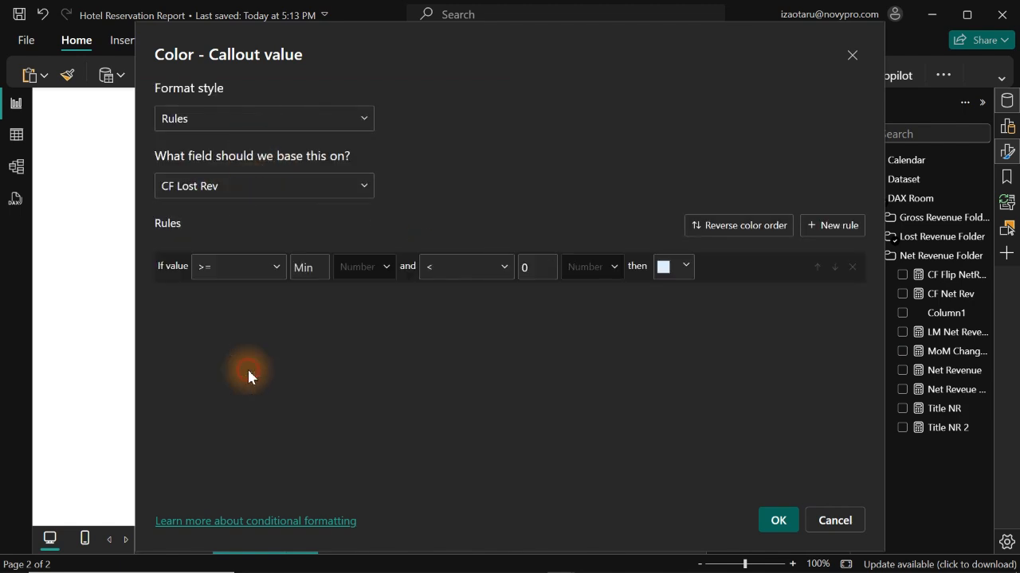
Add a second rule for CF Lost Rev and set the conditions to equals 1 for the first and equals 0 for the second.
left_click(828, 229)
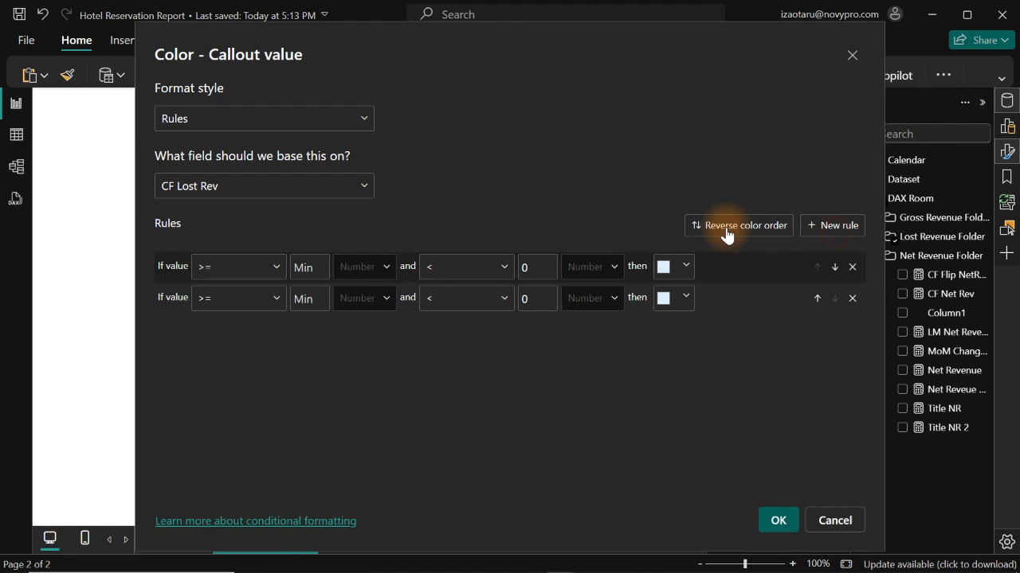
left_click(239, 269)
left_click(232, 347)
left_click(236, 301)
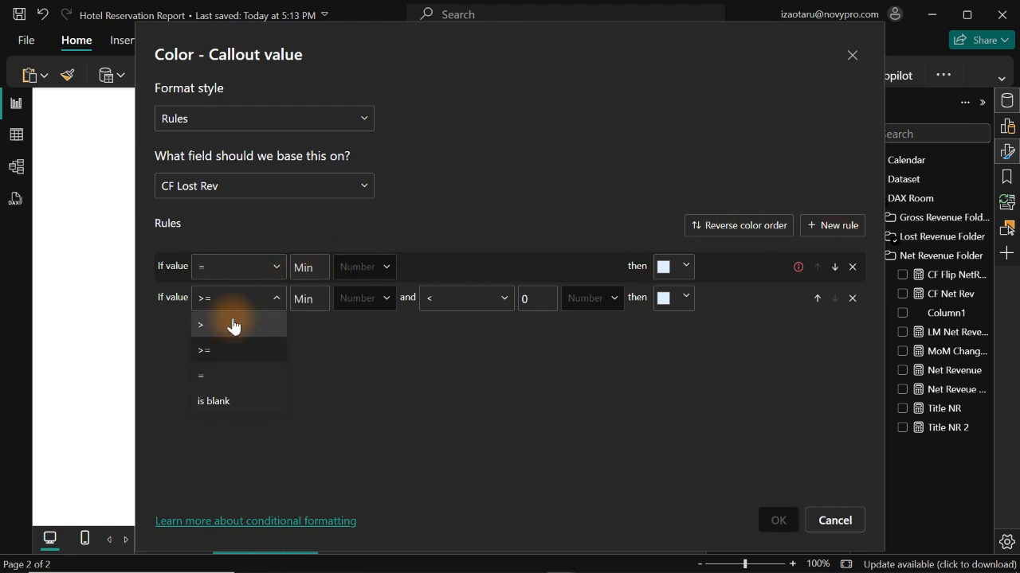
left_click(227, 376)
left_click(309, 265)
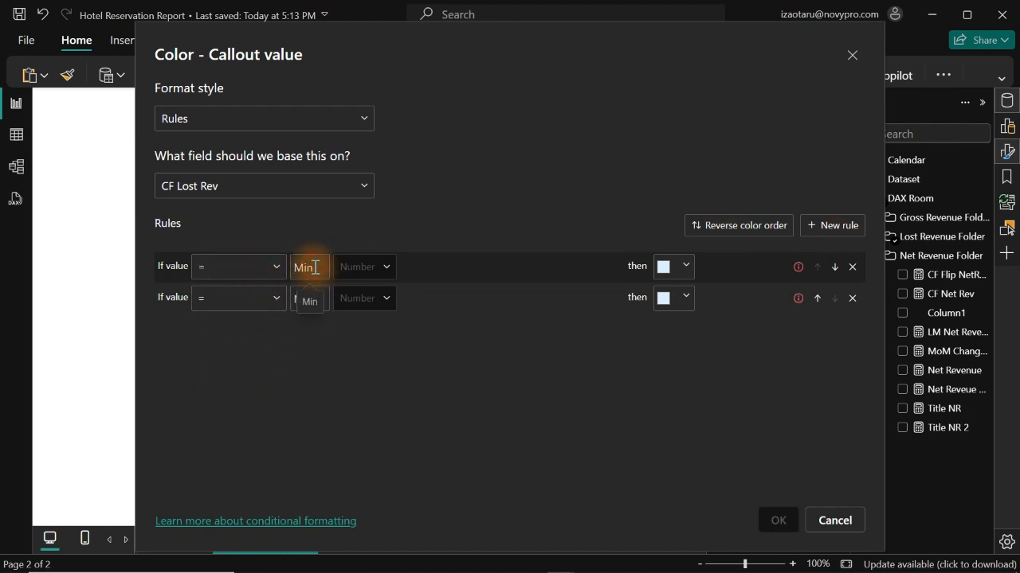
type("1")
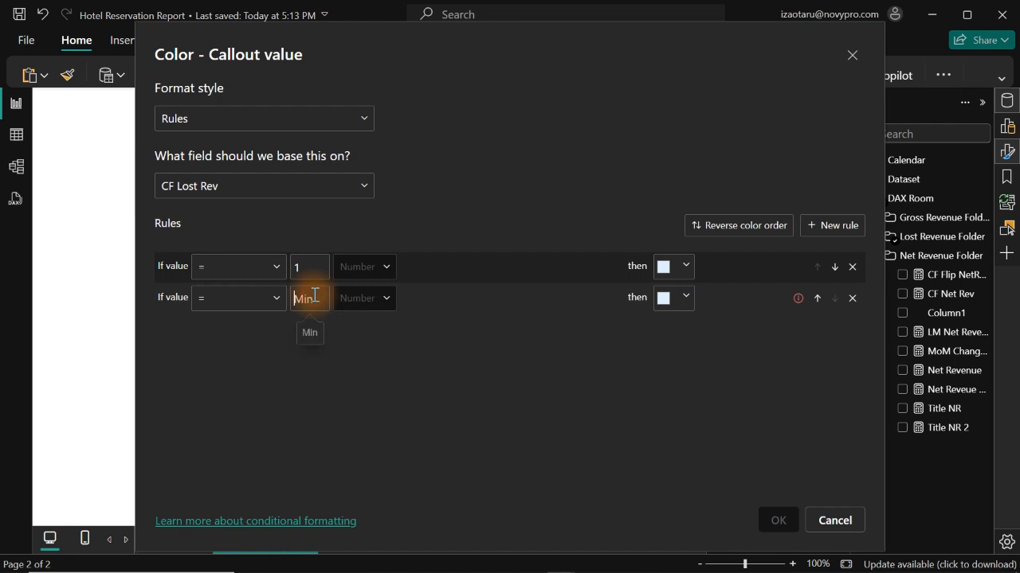
type("0")
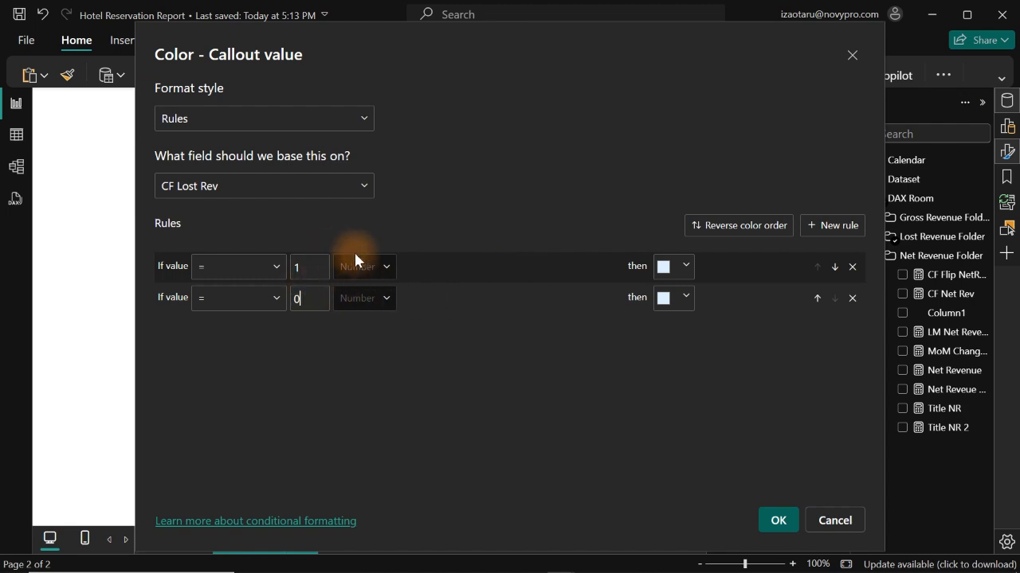
Set the color of the CF Lost Rev rule for value 1 to the copied green #05B244.
left_click(684, 266)
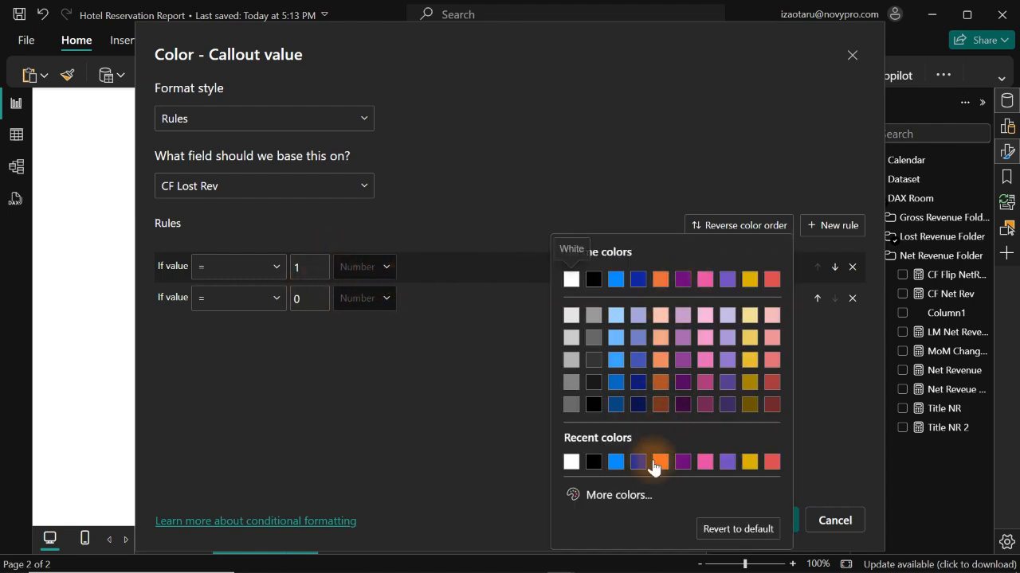
left_click(627, 495)
key("ctrl+v")
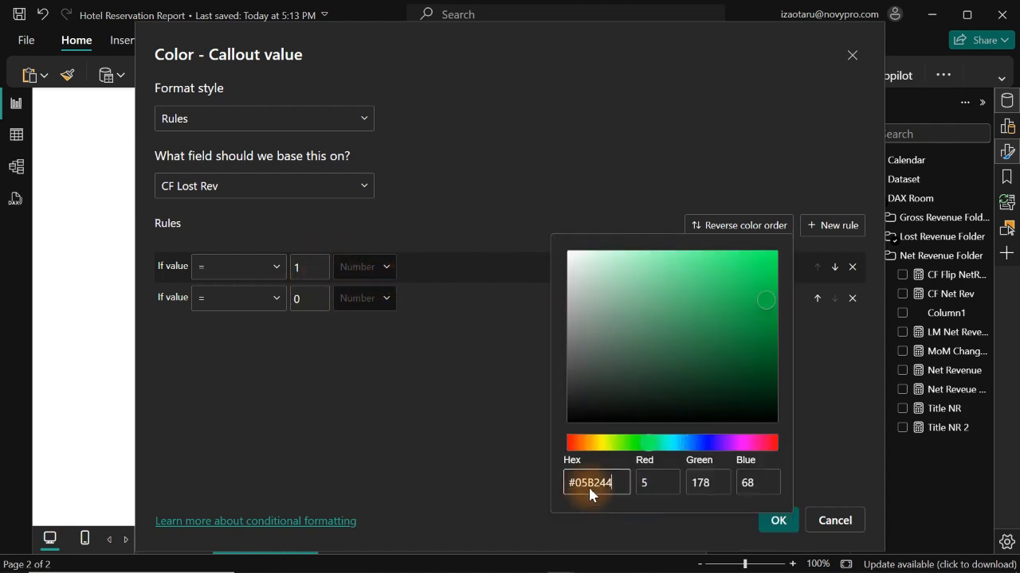
left_click(483, 439)
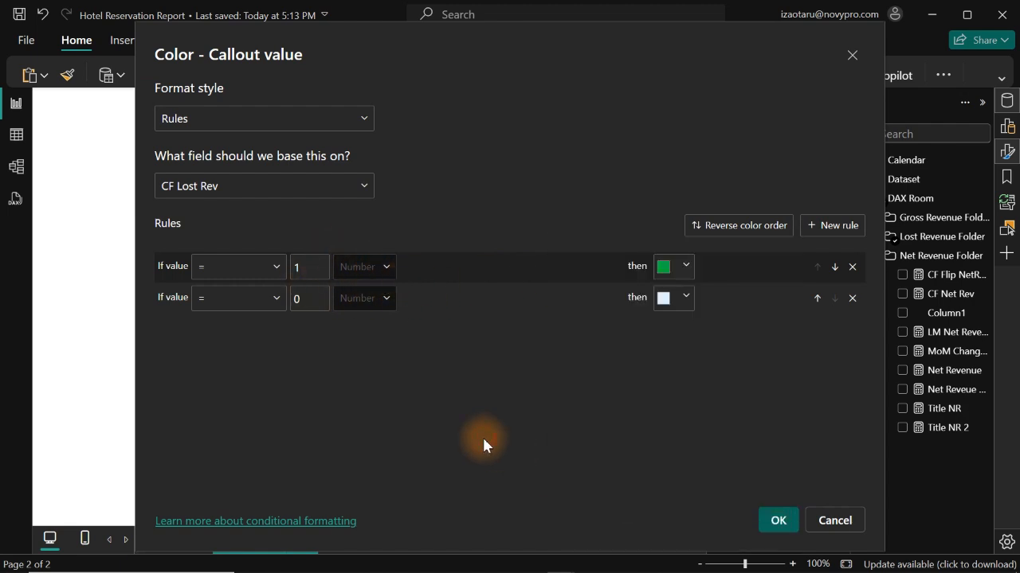
Color the CF Lost Rev rule for value 1 with the theme's red and the rule for value 0 with green #05B244.
left_click(684, 271)
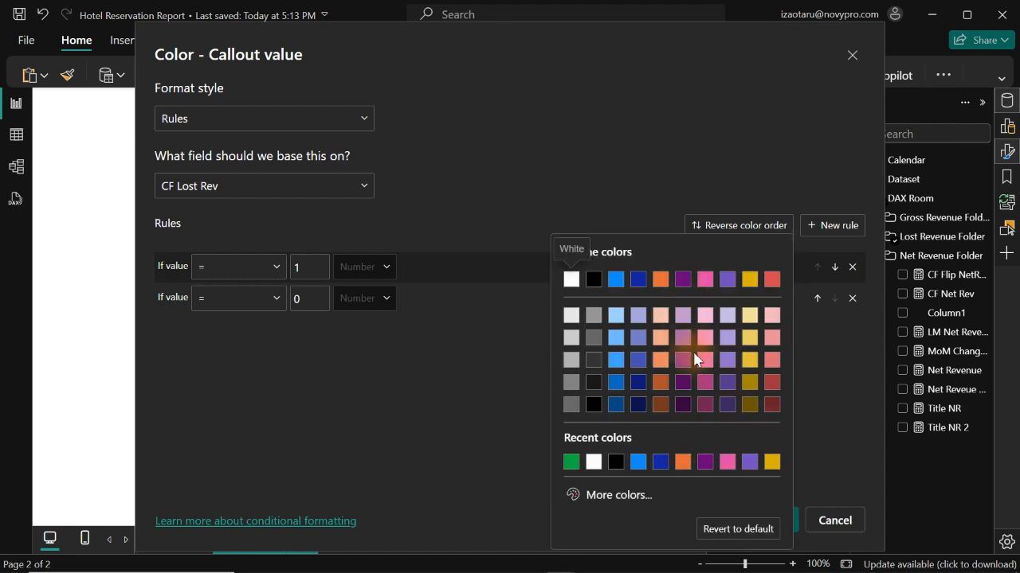
left_click(770, 276)
left_click(670, 300)
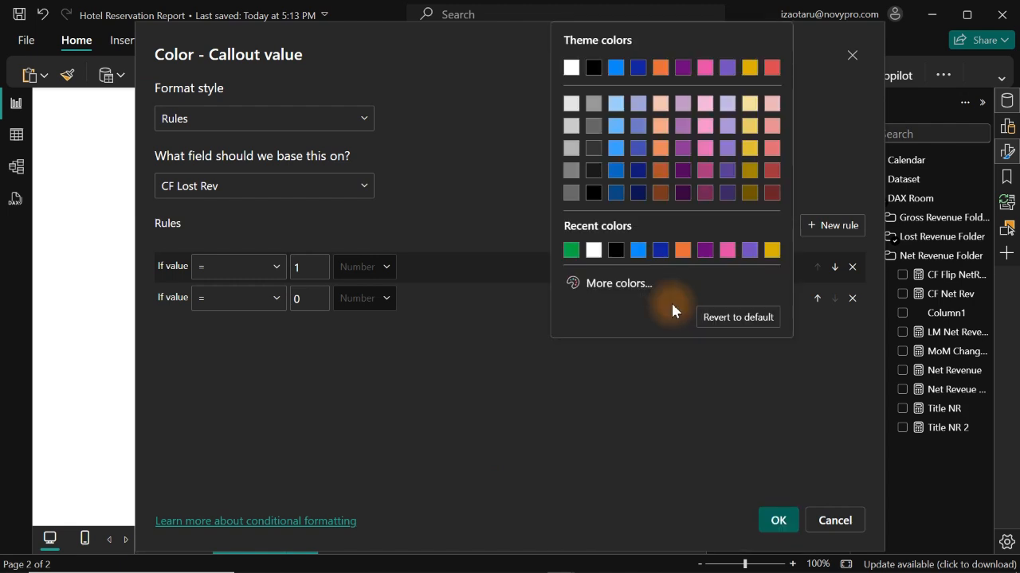
left_click(628, 289)
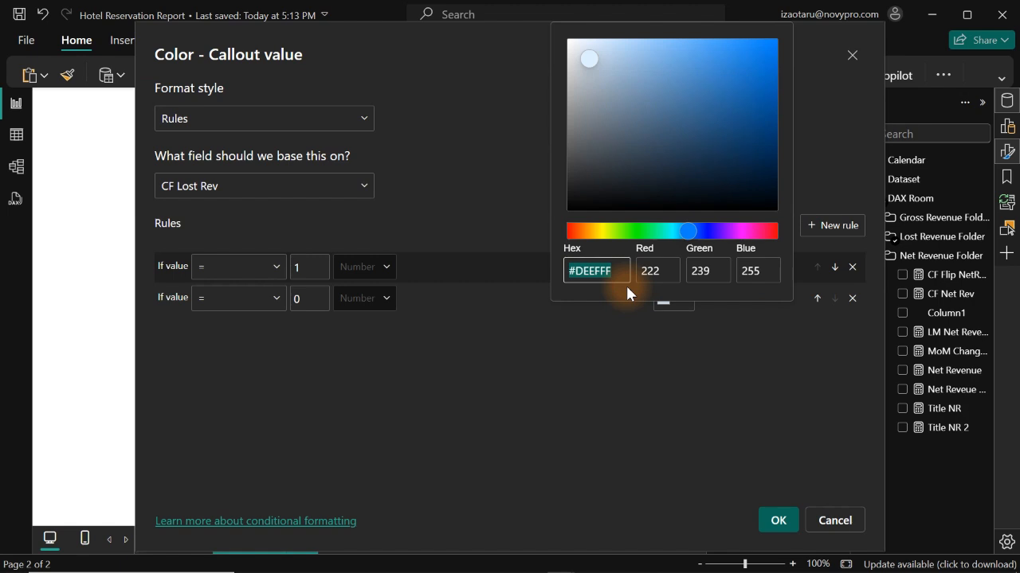
type("#05B244")
left_click(613, 354)
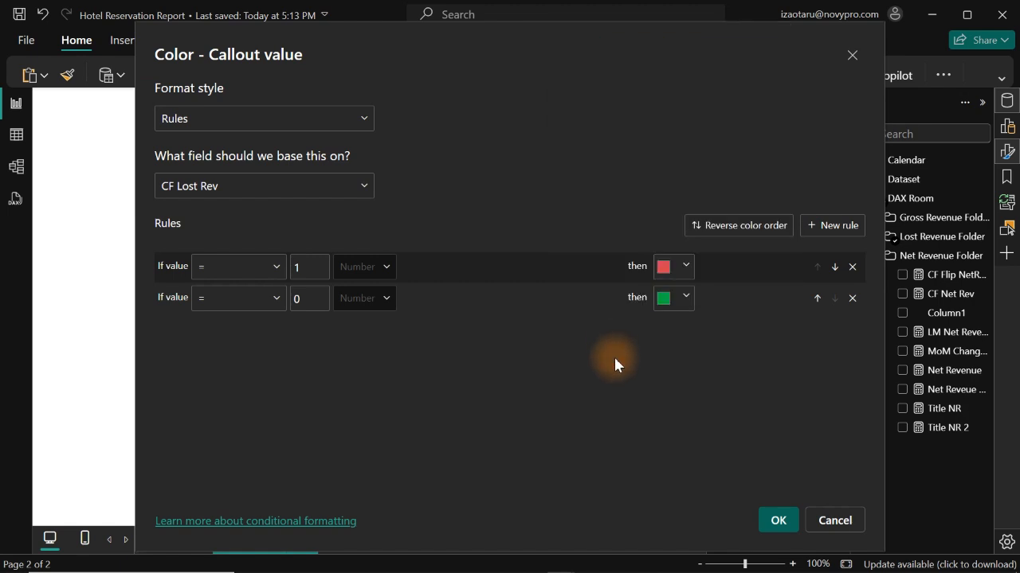
Apply callout color rules based on CF Lost Rev to the lost revenue percentage card: red when 1, green when 0.
left_click(777, 521)
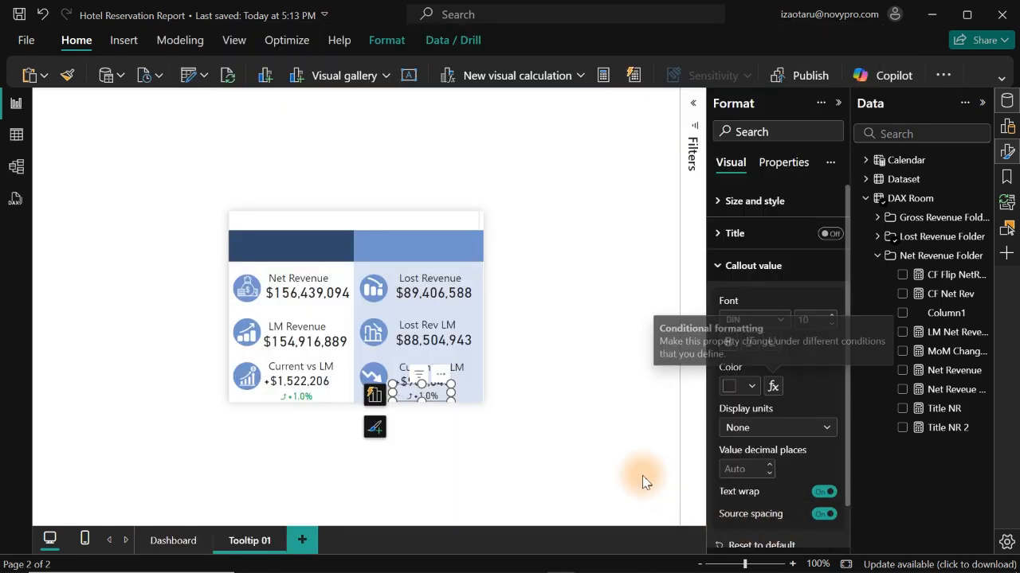
left_click(577, 430)
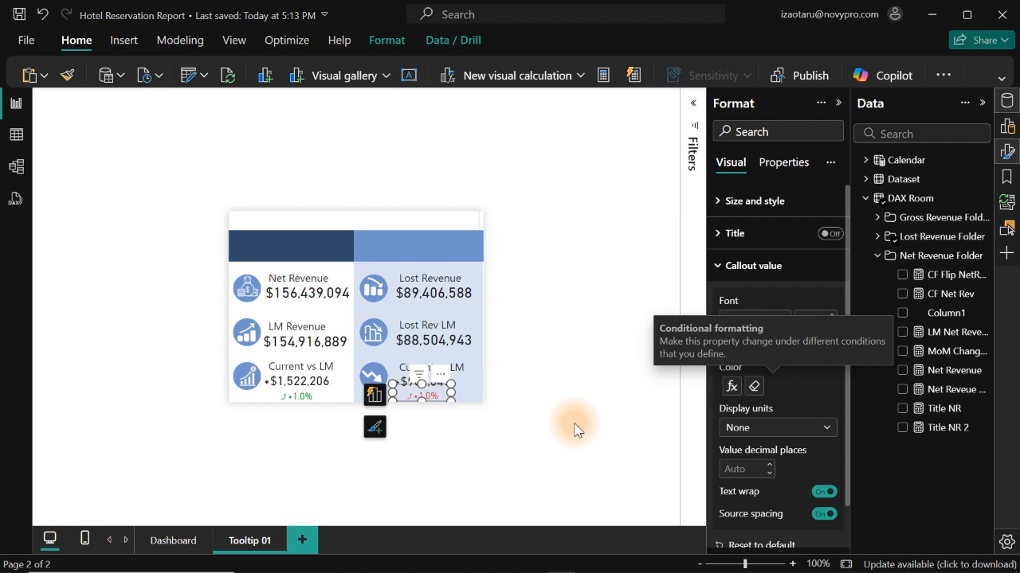
Assign the Tooltip 01 report page as the tooltip of the Dashboard's Payment Methods column chart.
left_click(168, 541)
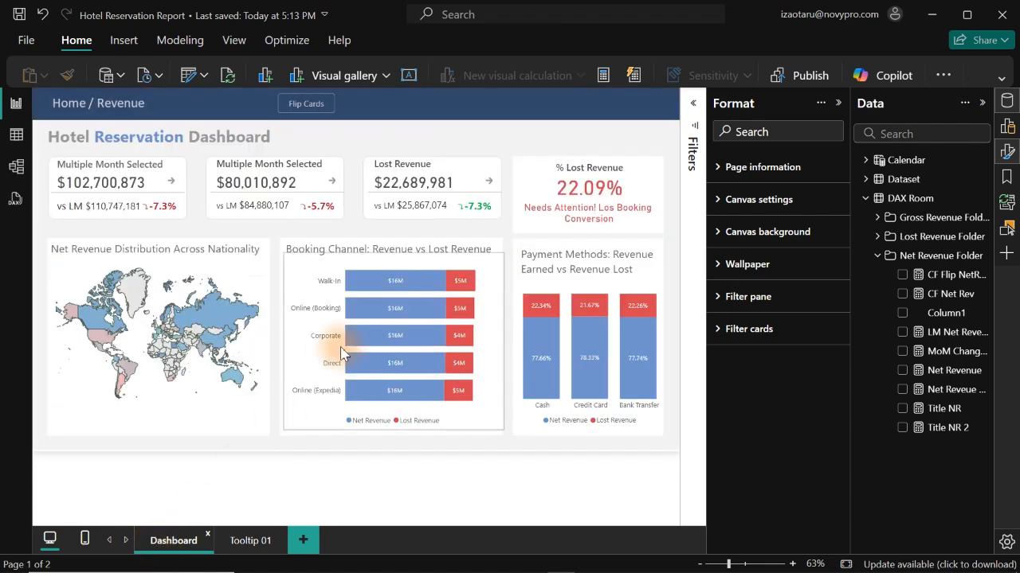
mouse_move(371, 311)
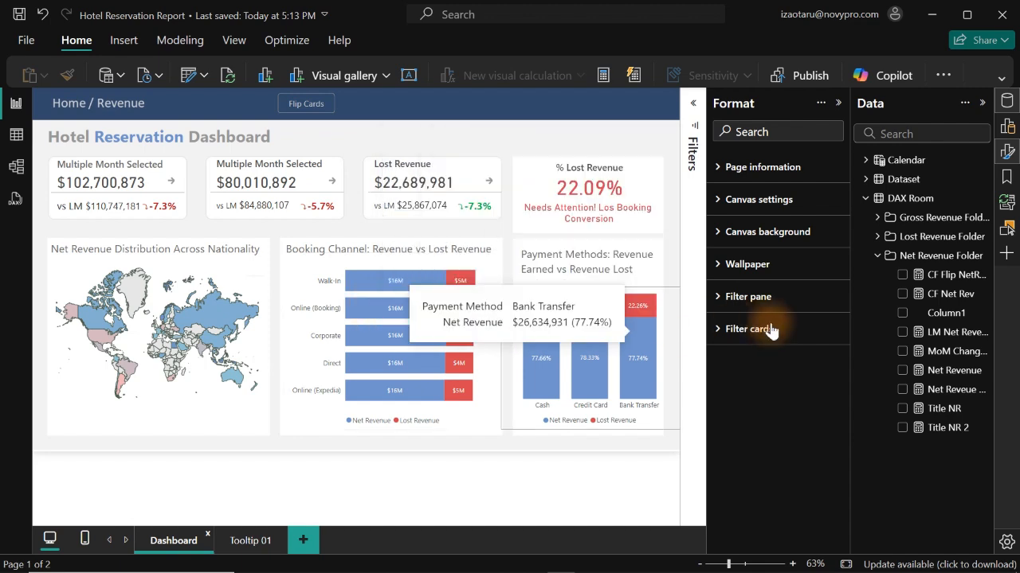
left_click(1008, 153)
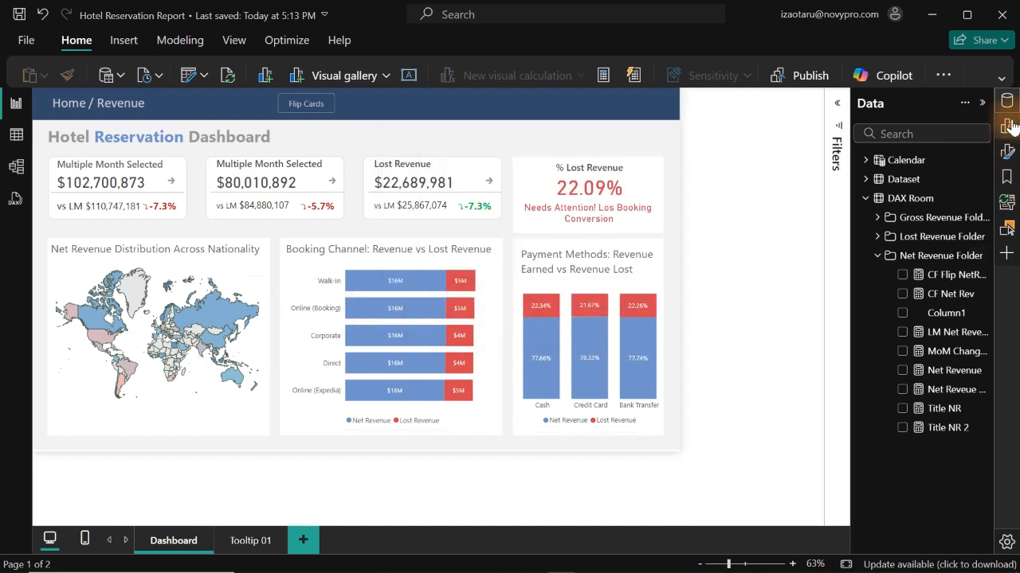
left_click(1007, 101)
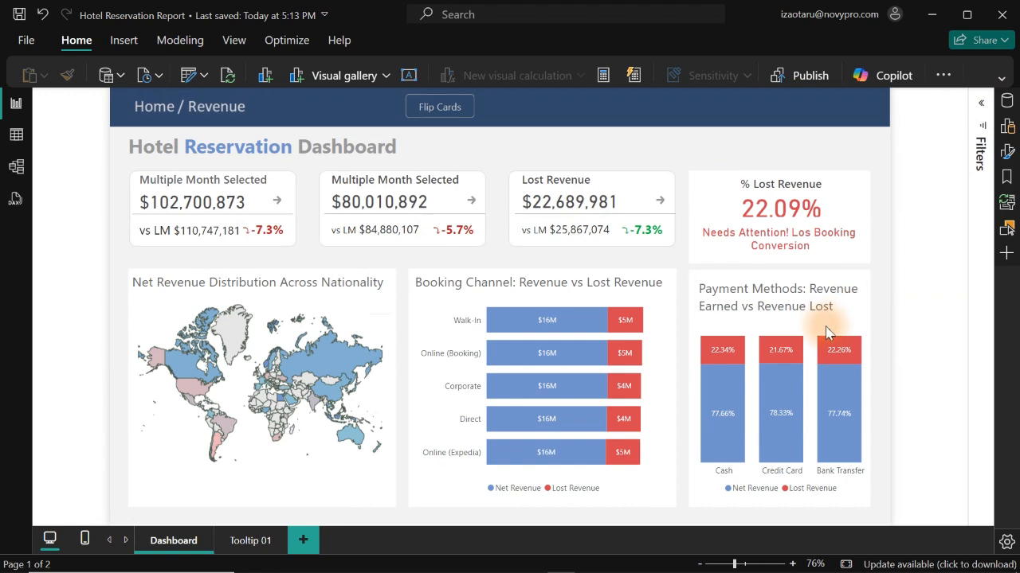
left_click(808, 393)
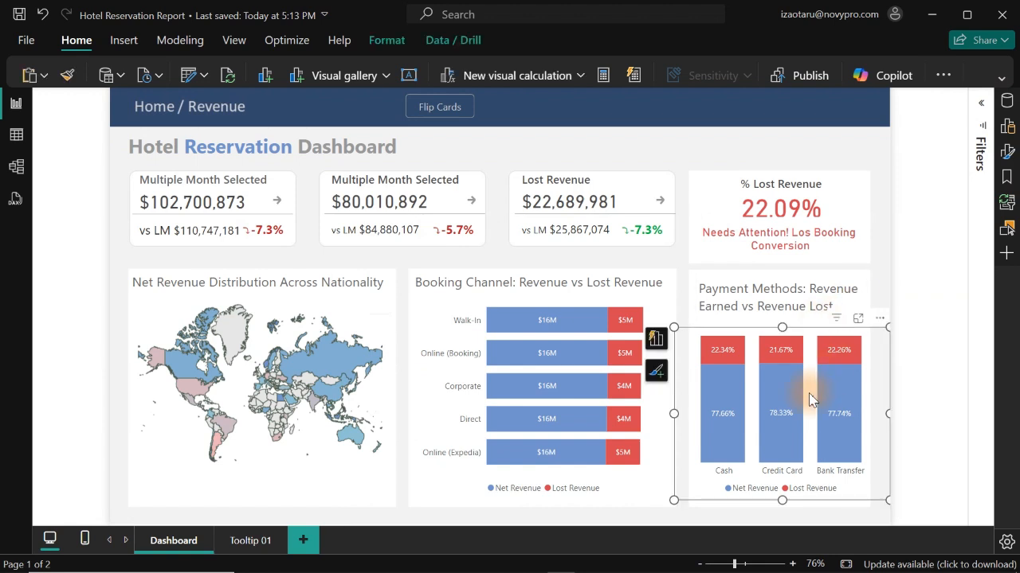
left_click(1008, 153)
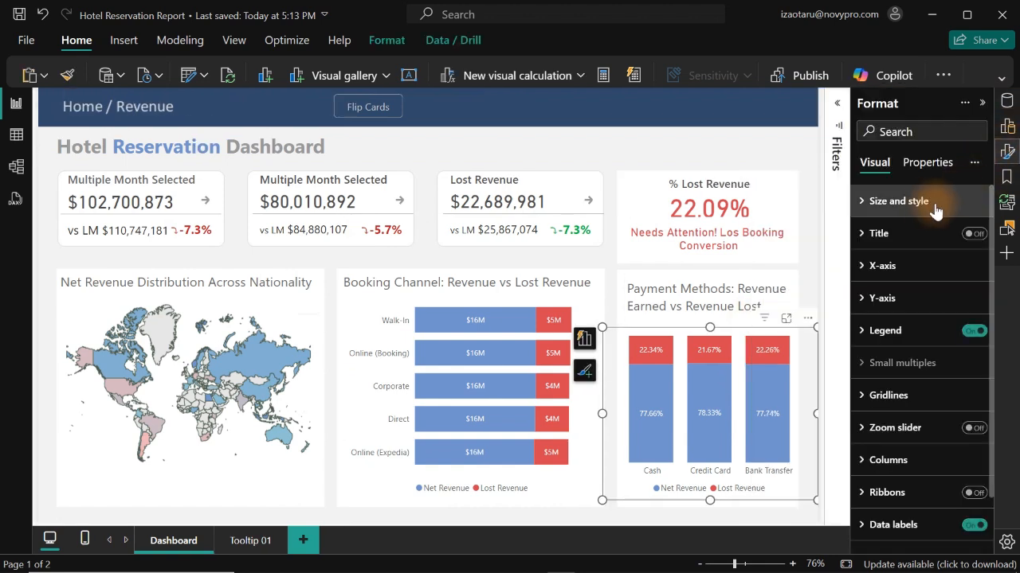
left_click(927, 163)
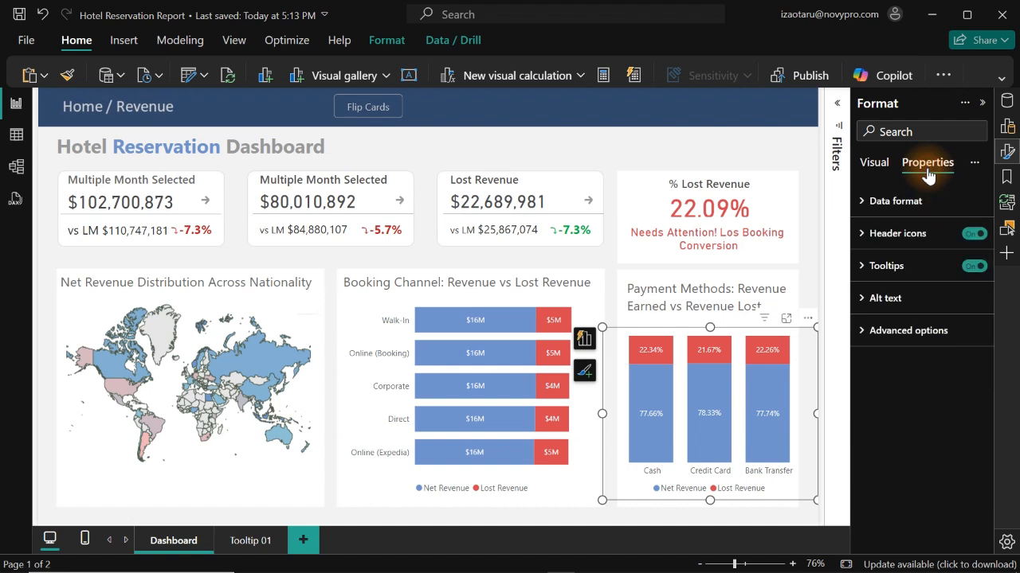
left_click(887, 266)
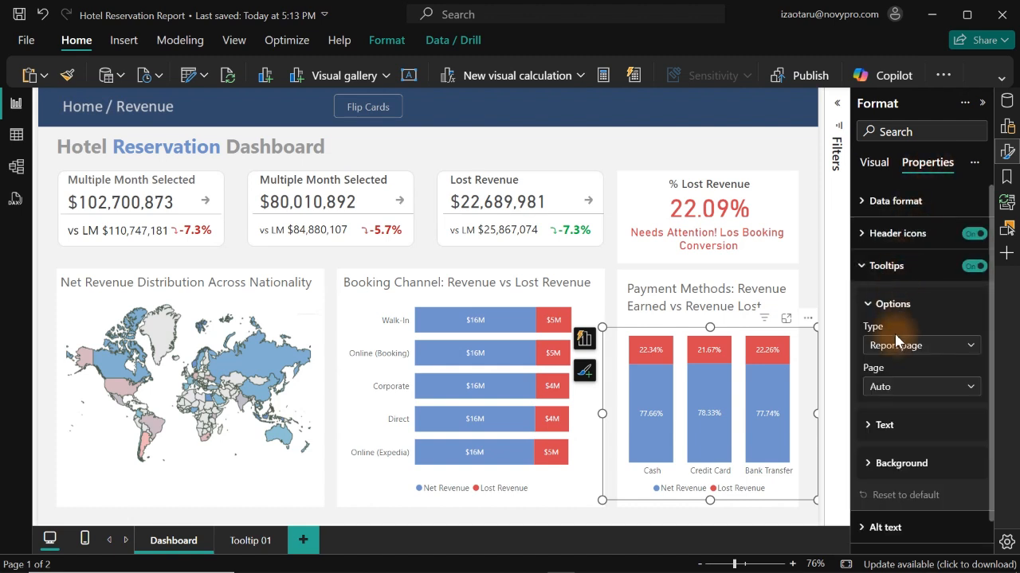
left_click(899, 387)
left_click(899, 425)
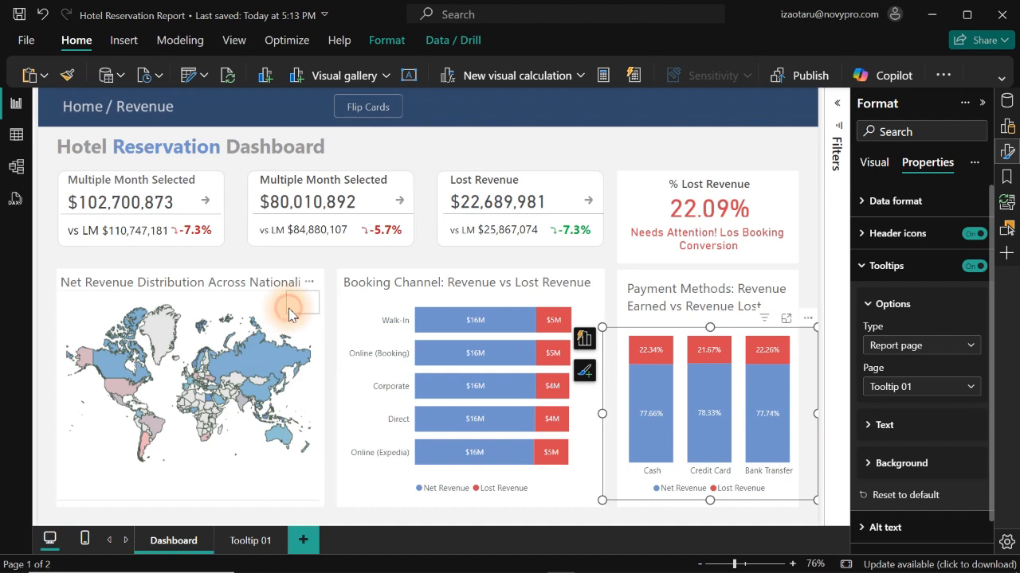
Assign the Tooltip 01 report page as the tooltip of the net revenue by nationality map.
left_click(309, 356)
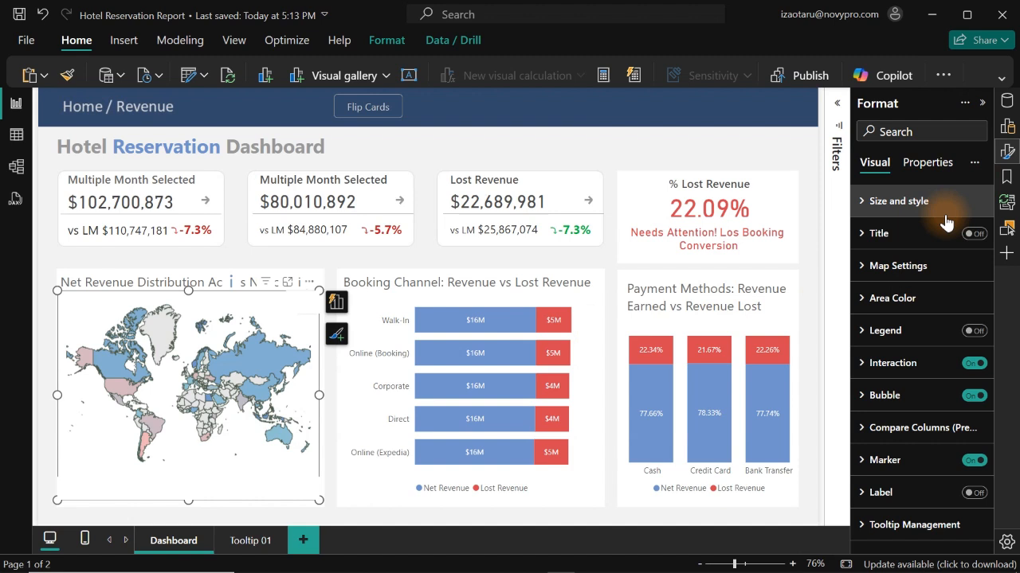
left_click(932, 162)
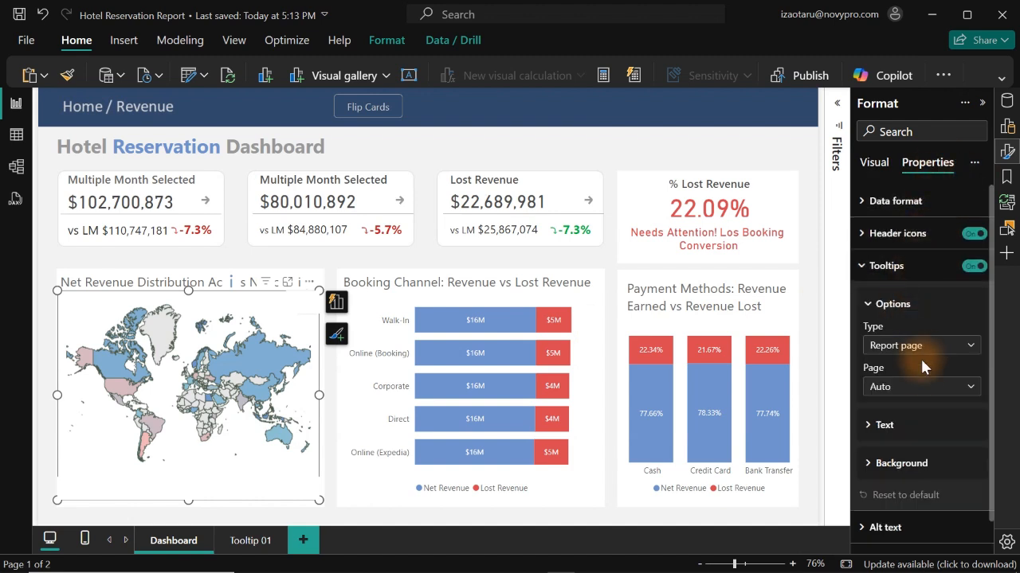
left_click(918, 387)
left_click(908, 407)
left_click(913, 388)
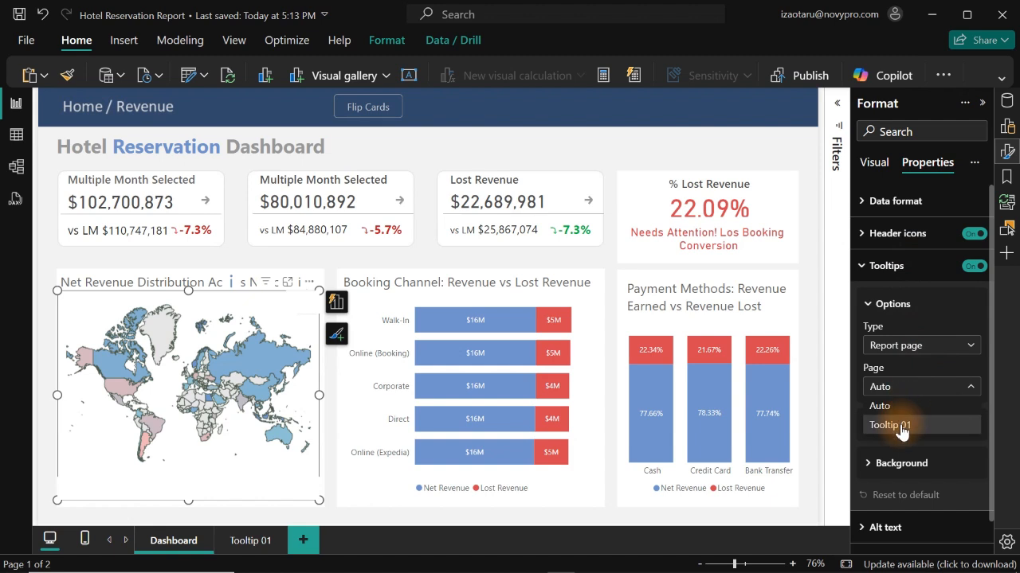
left_click(900, 424)
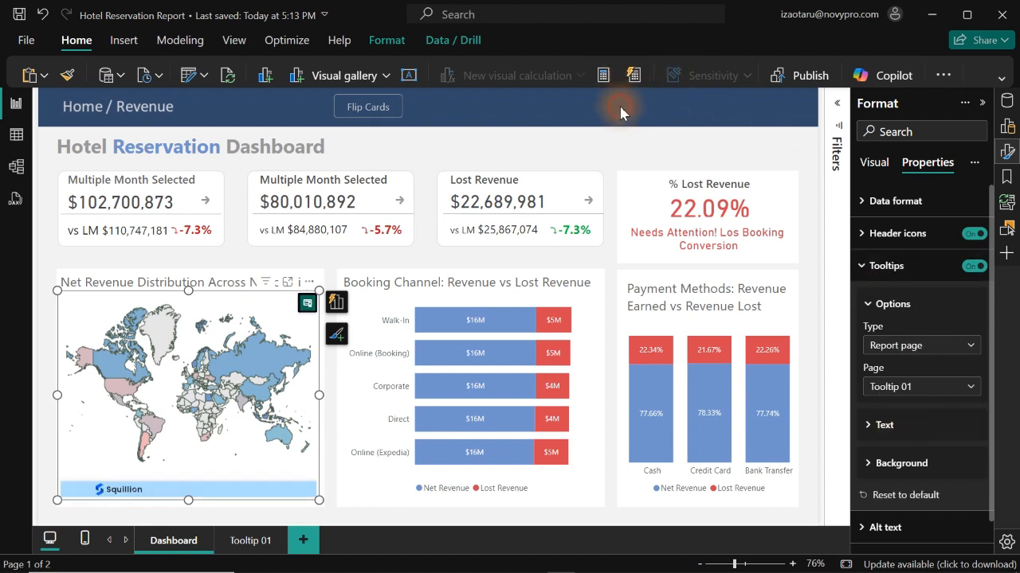
Check the map's custom tooltip over Russia, and view its layout on the Tooltip 01 page.
left_click(328, 367)
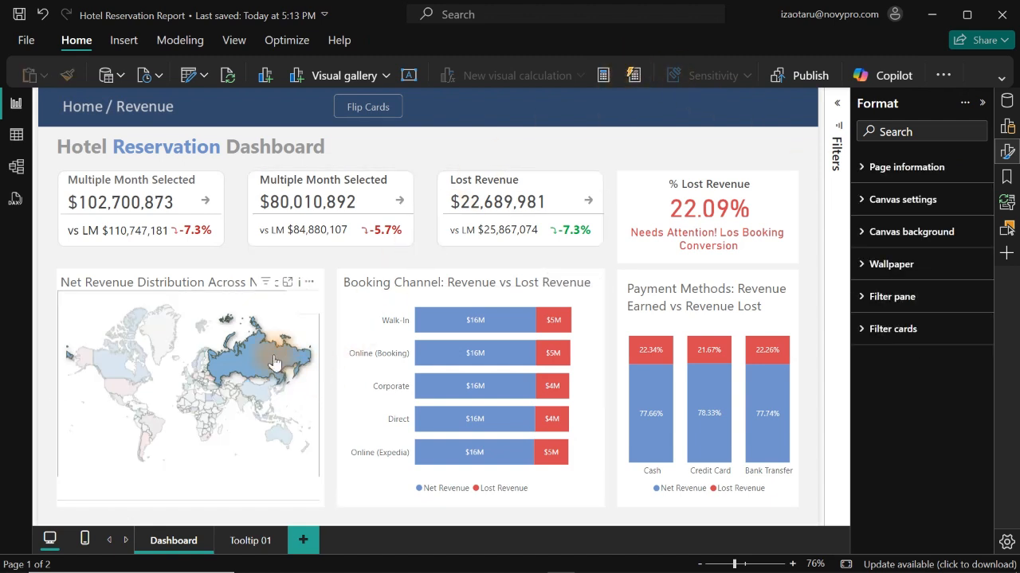
mouse_move(274, 362)
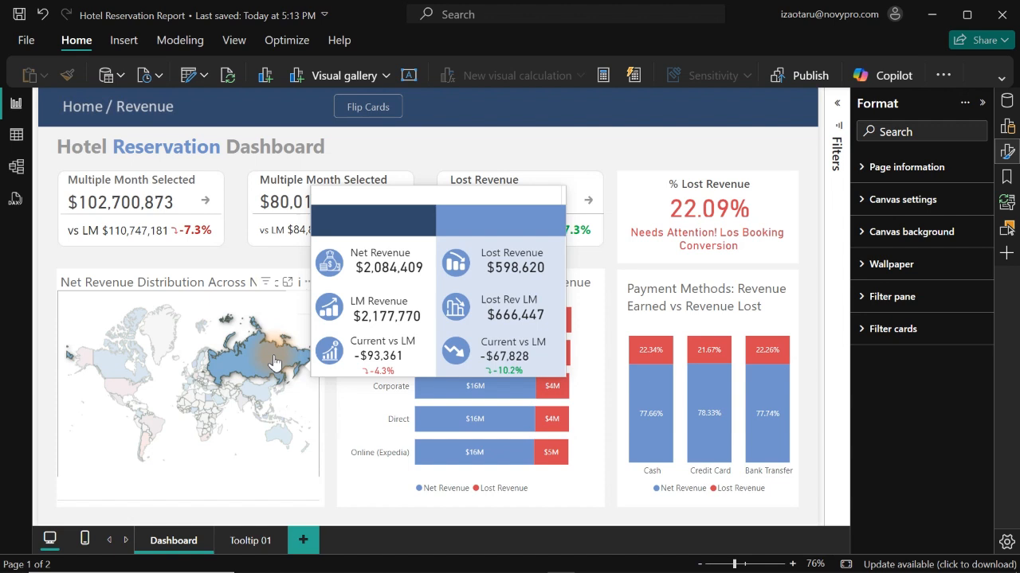
left_click(249, 542)
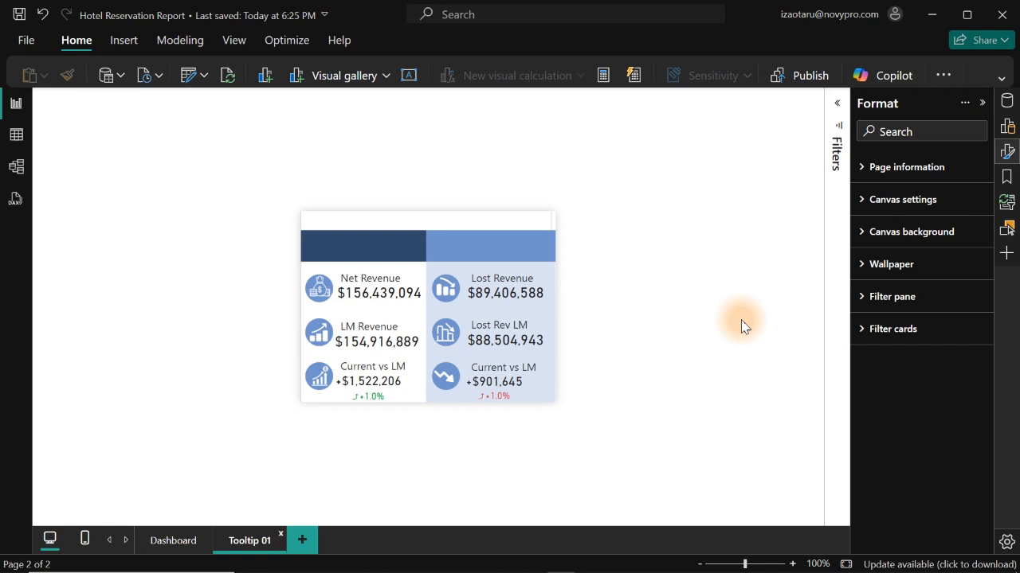
Create a new measure named Tooltip Title 01 in the Gross Revenue Folder of the DAX Room table.
left_click(172, 541)
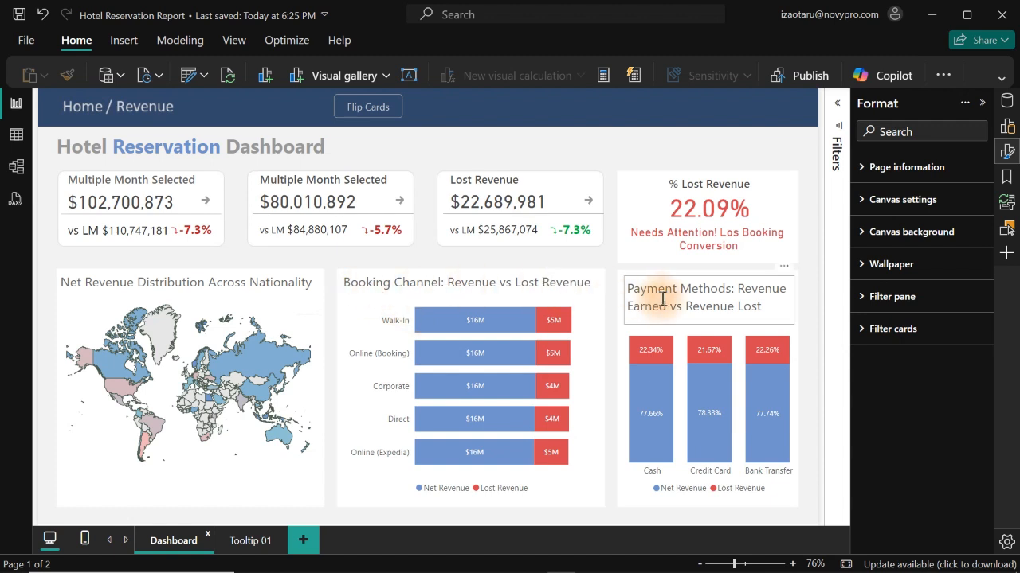
left_click(1007, 103)
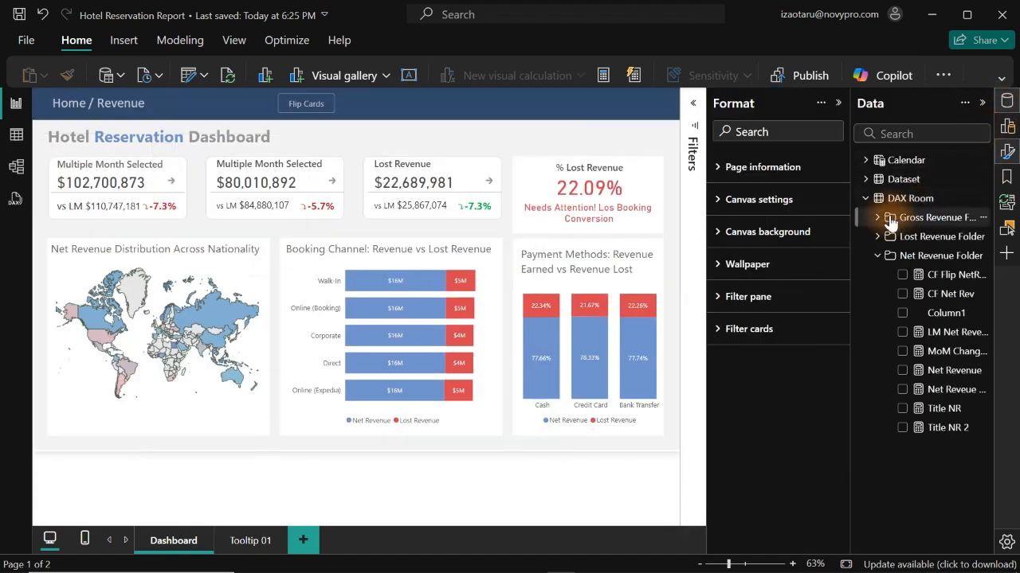
left_click(1007, 151)
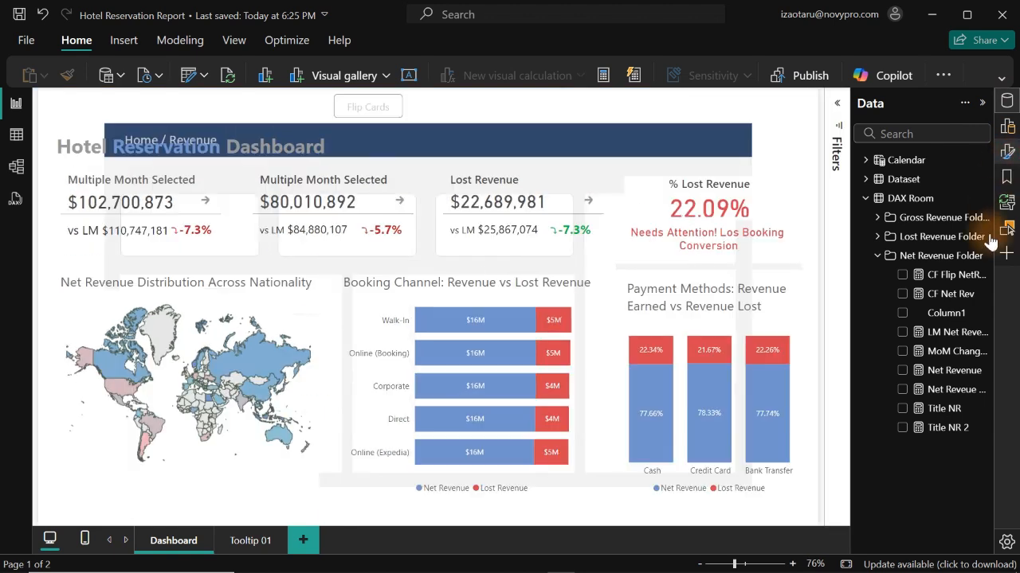
left_click(878, 257)
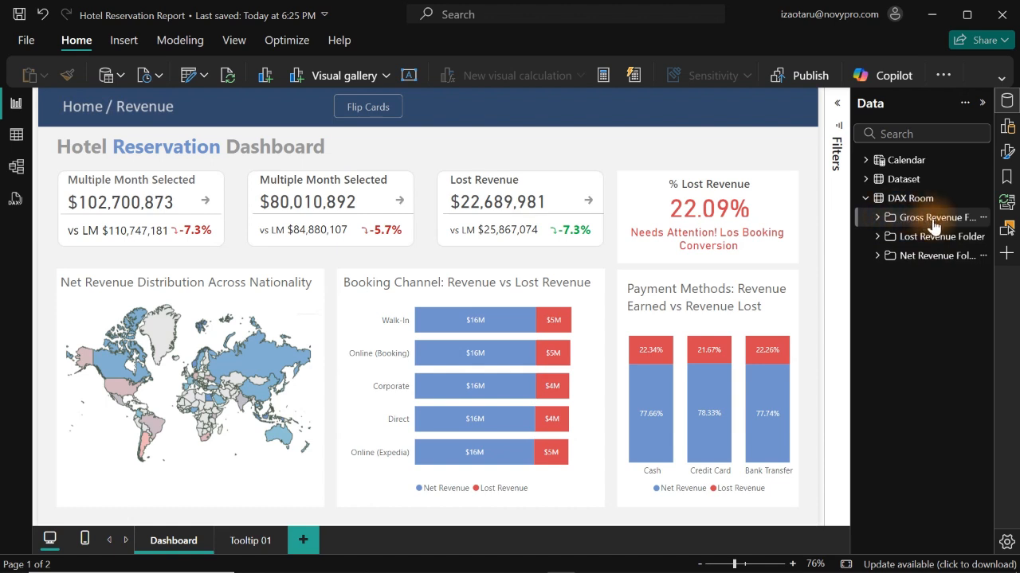
left_click(877, 218)
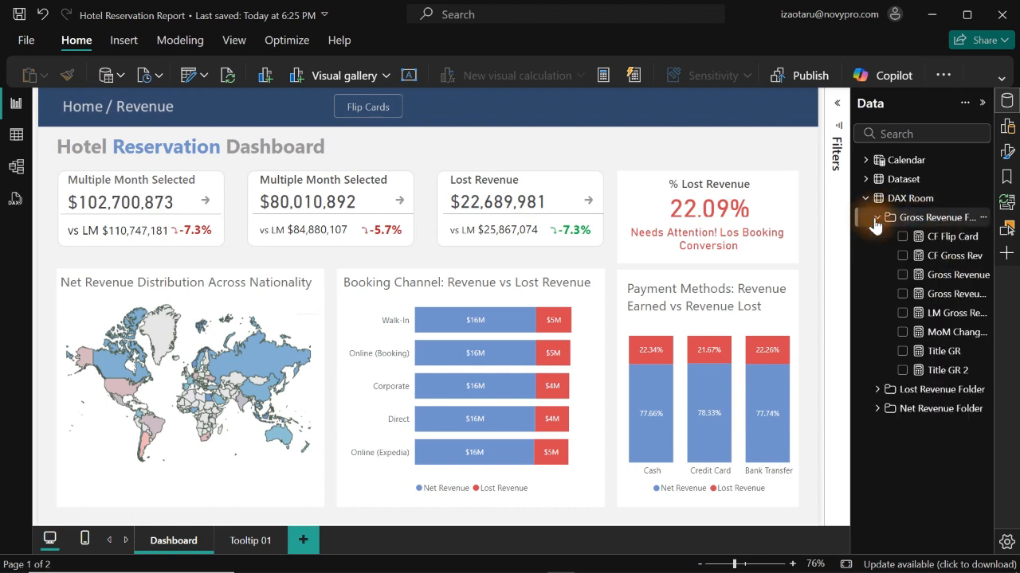
right_click(934, 244)
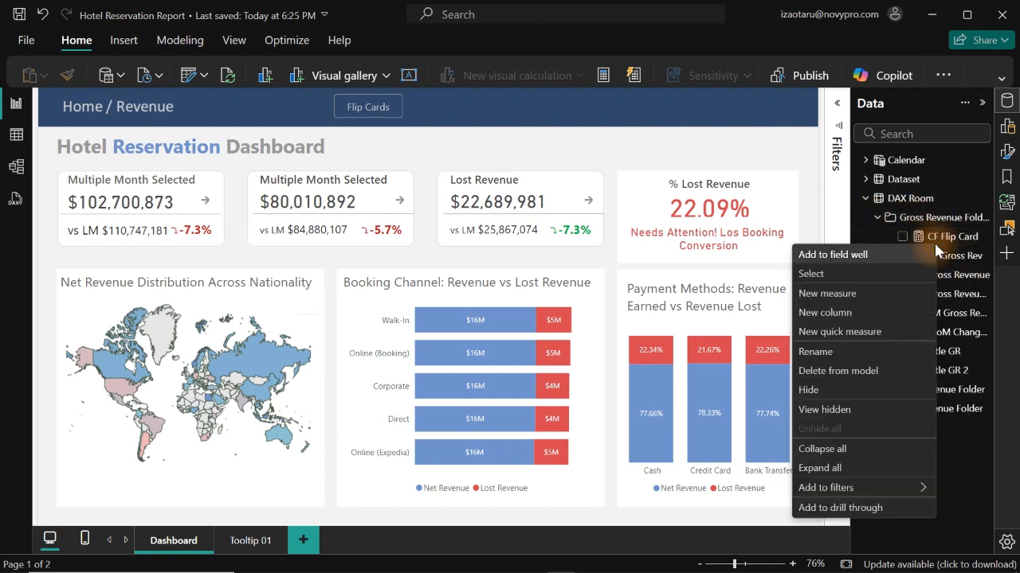
left_click(866, 294)
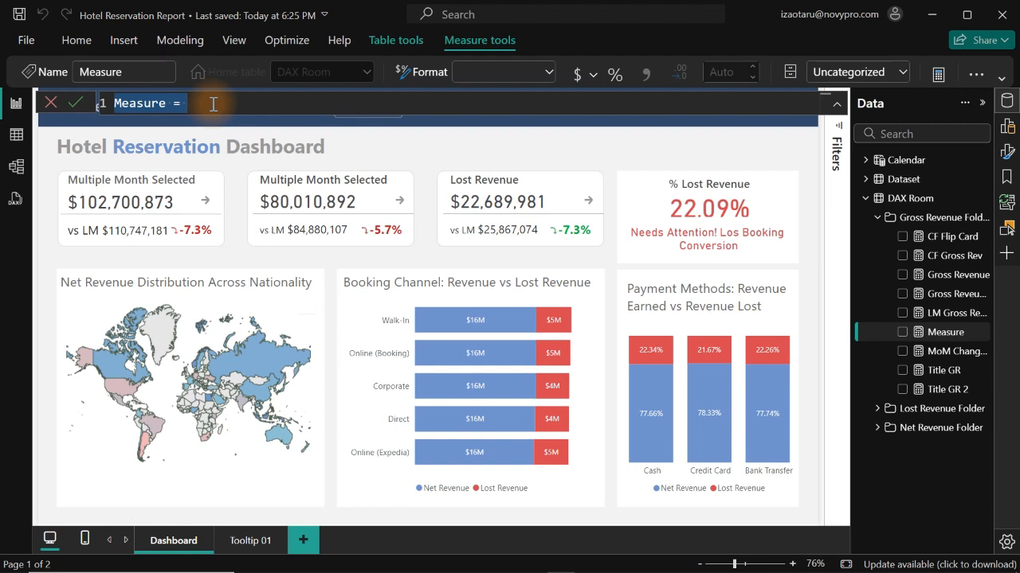
type("Tooltip ")
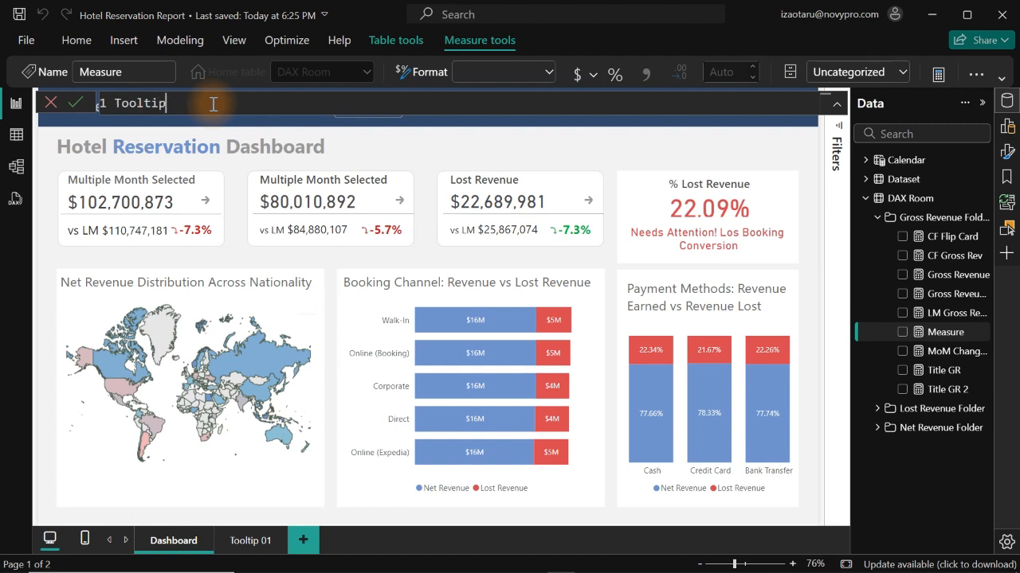
type("Title 01 =")
key("shift+Return")
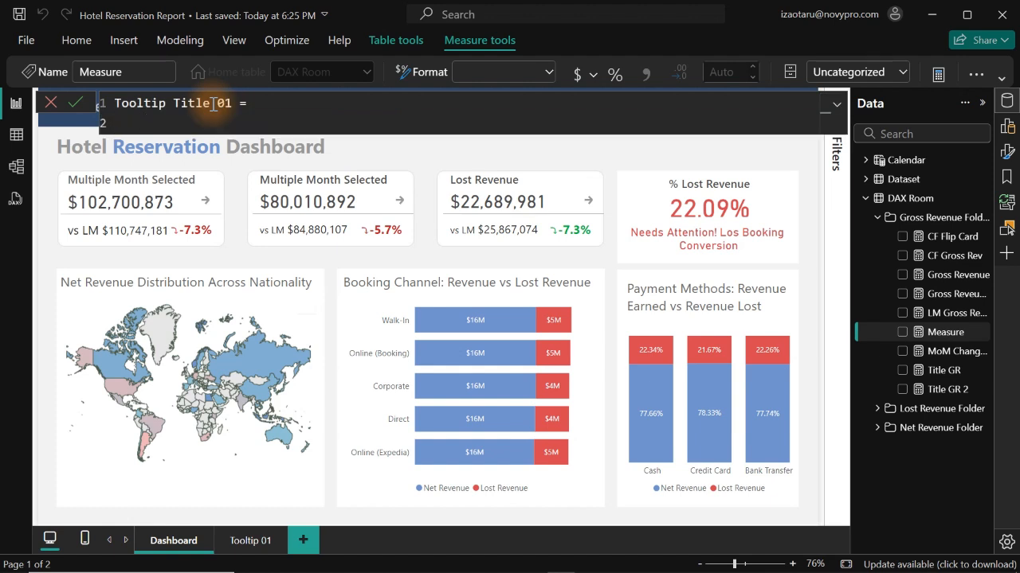
Define the variable _Nationality in the measure as SELECTEDVALUE('Dataset'[Nationality]).
type("var")
key("Tab")
type("_")
type("Natio")
type("ona")
key("BackSpace")
key("BackSpace")
key("BackSpace")
type("nality =")
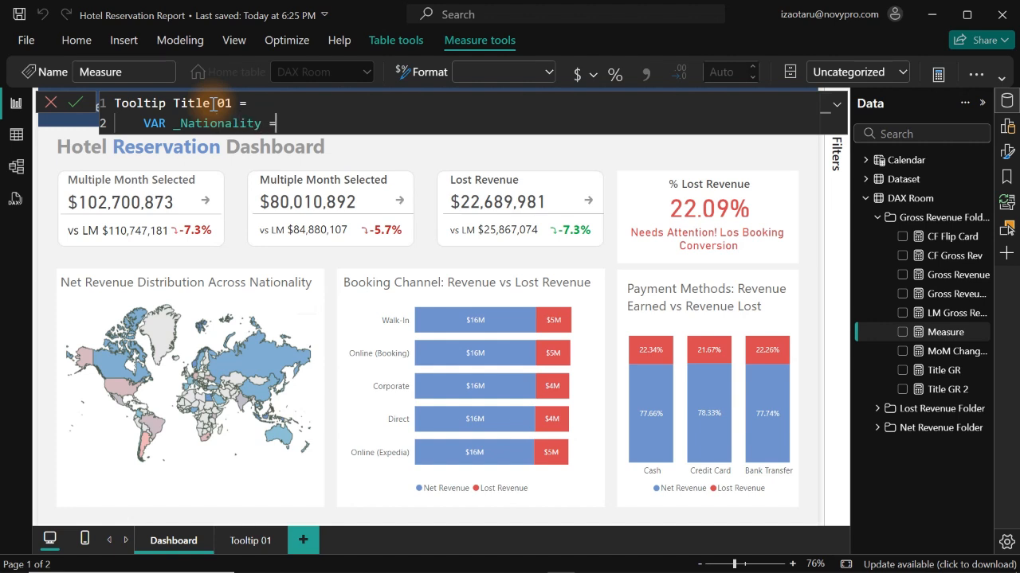
type(" sel")
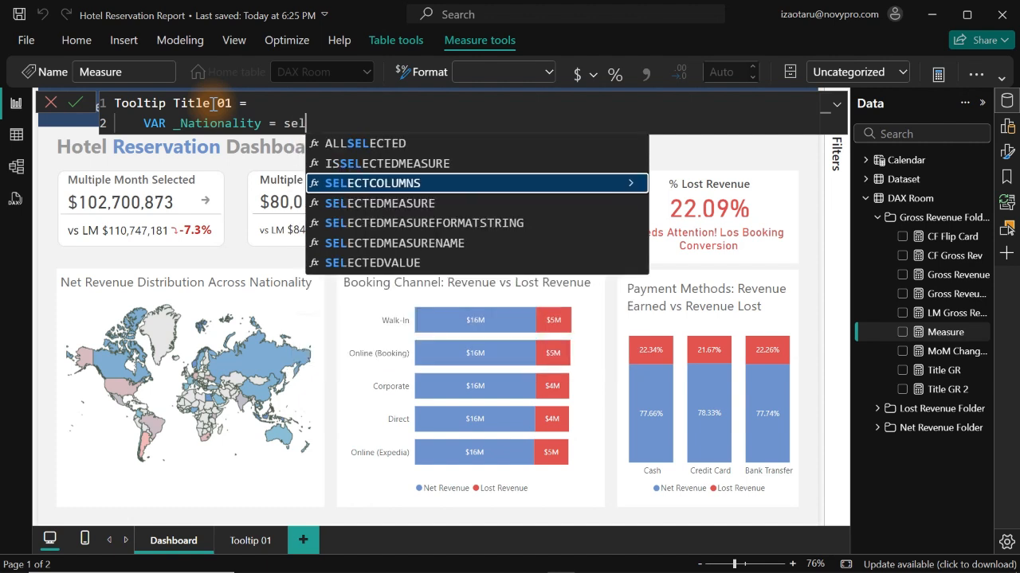
type("ected")
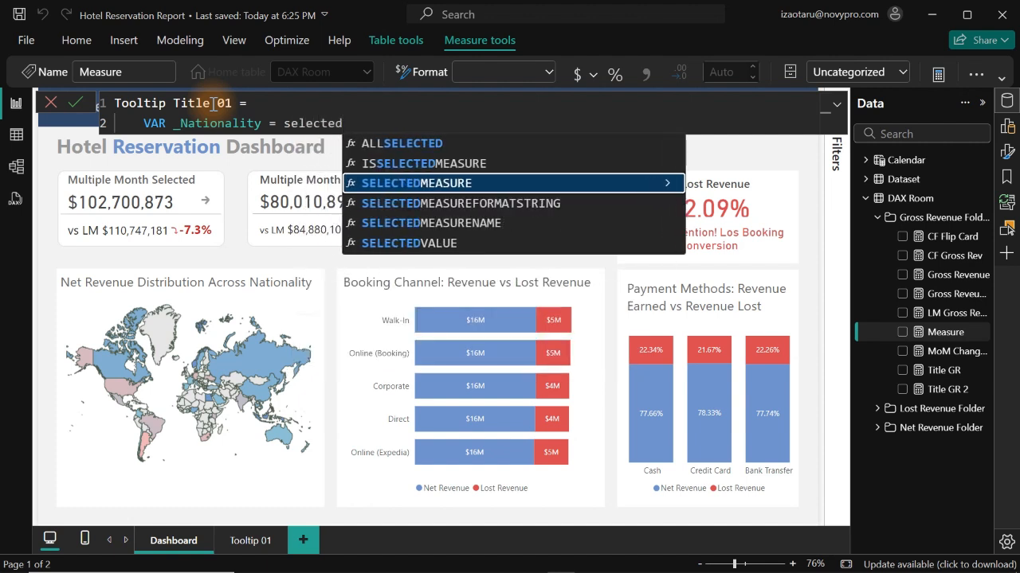
type("v")
key("Tab")
type("n")
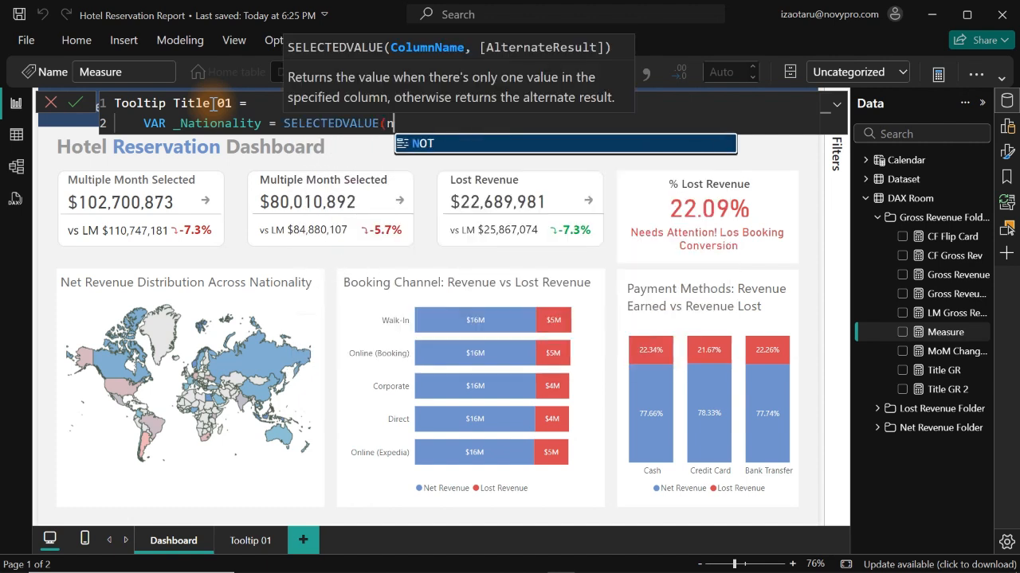
type("a")
key("Tab")
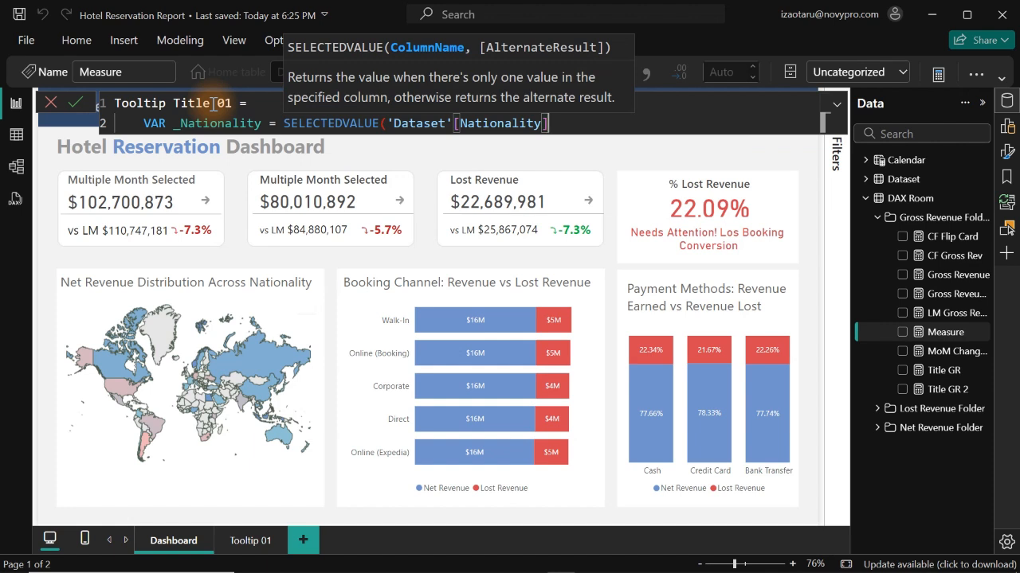
type(")")
key("shift+Return")
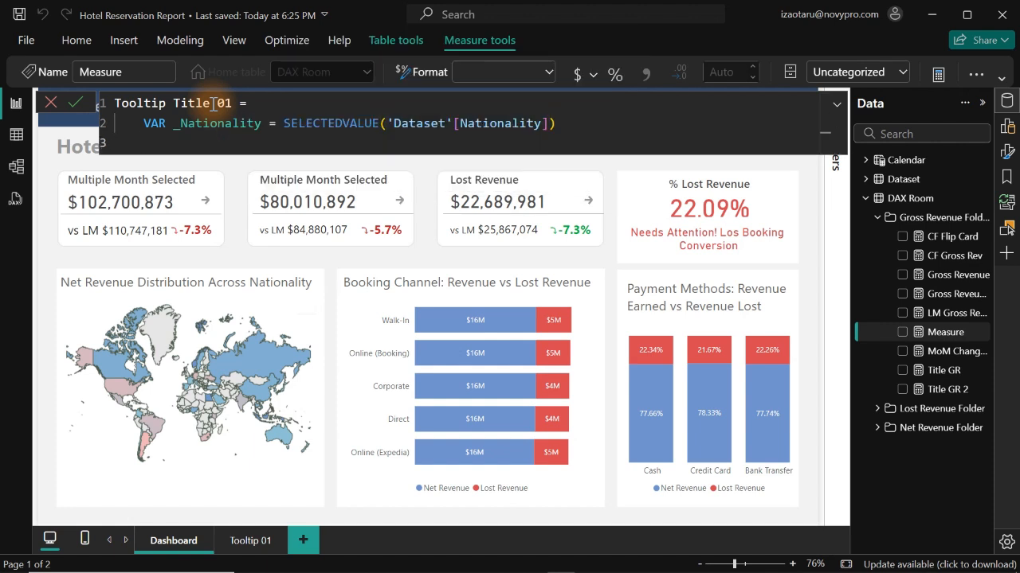
Define the variable _BookingChannel in the measure as SELECTEDVALUE('Dataset'[Booking Channel]).
type("VAR _Booking")
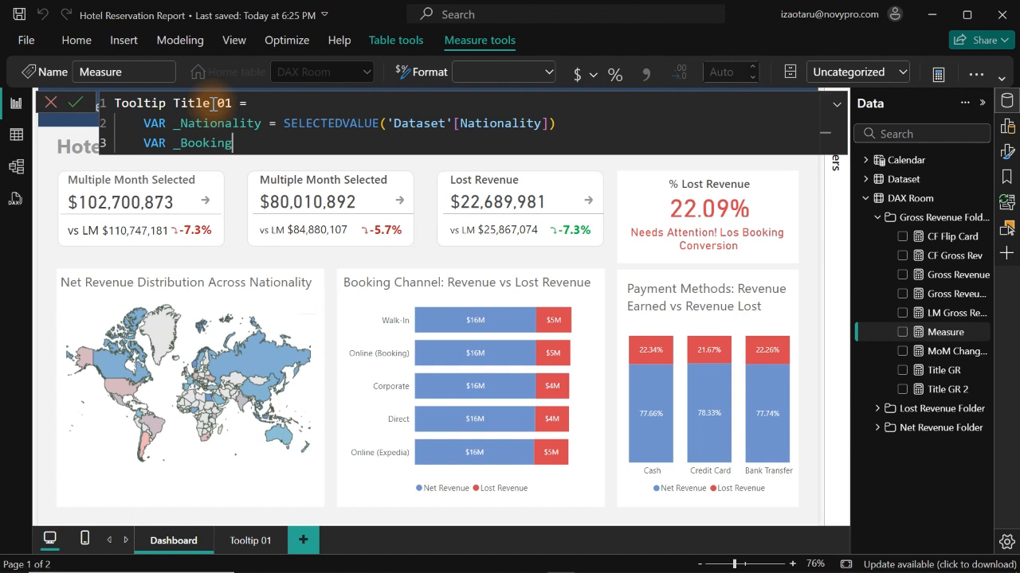
type("Channel = selec")
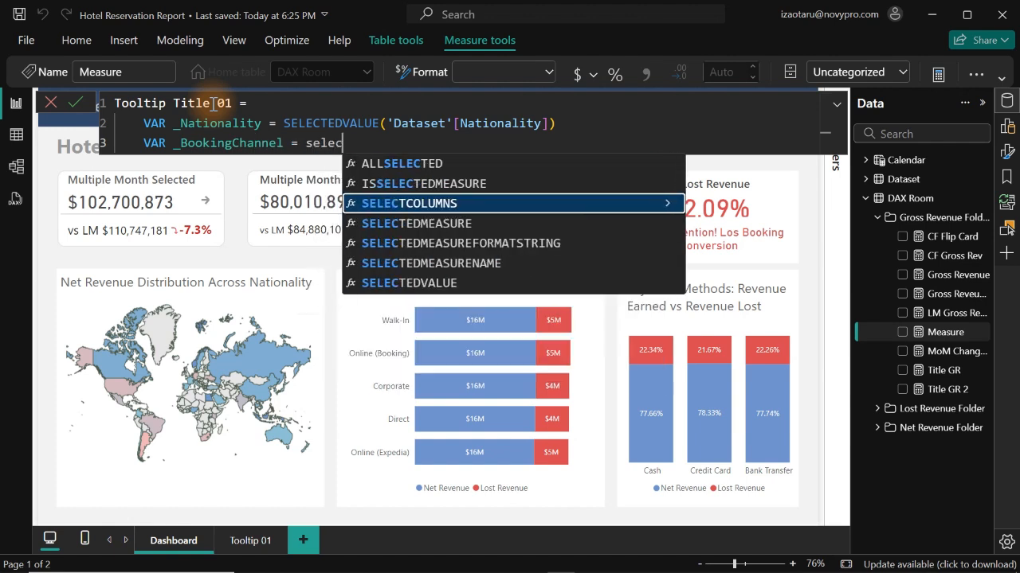
type("tedv")
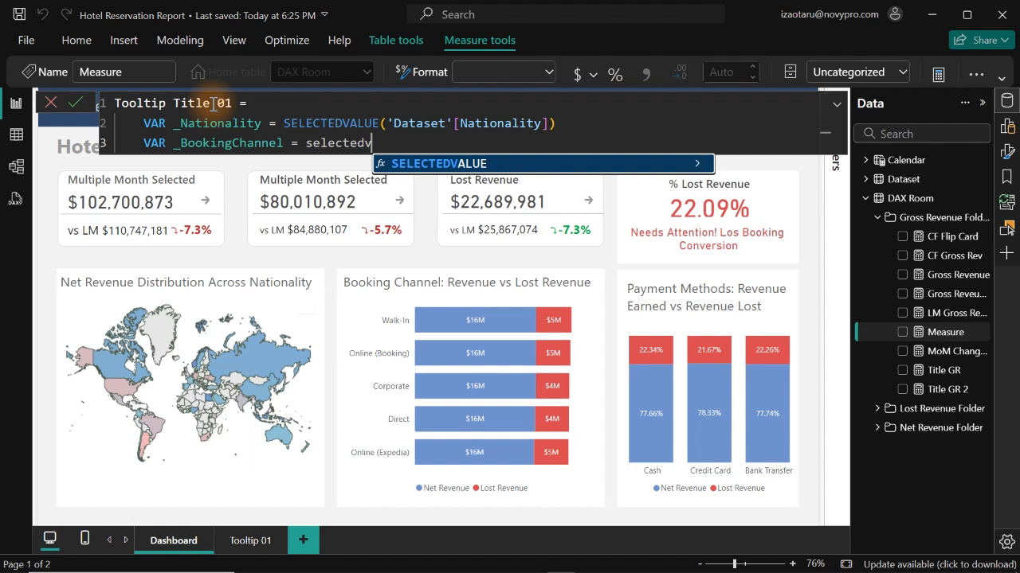
key("Tab")
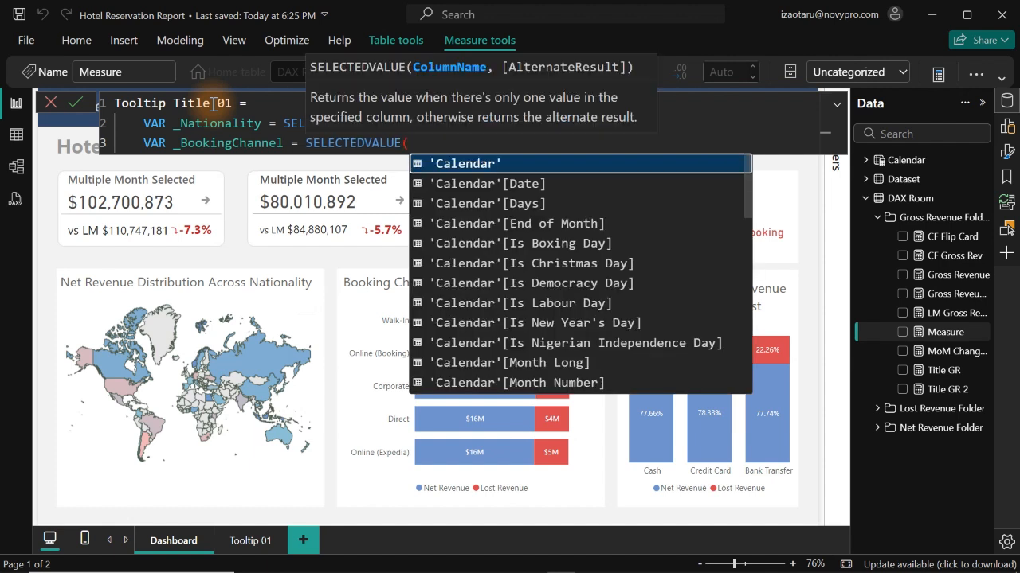
type("book")
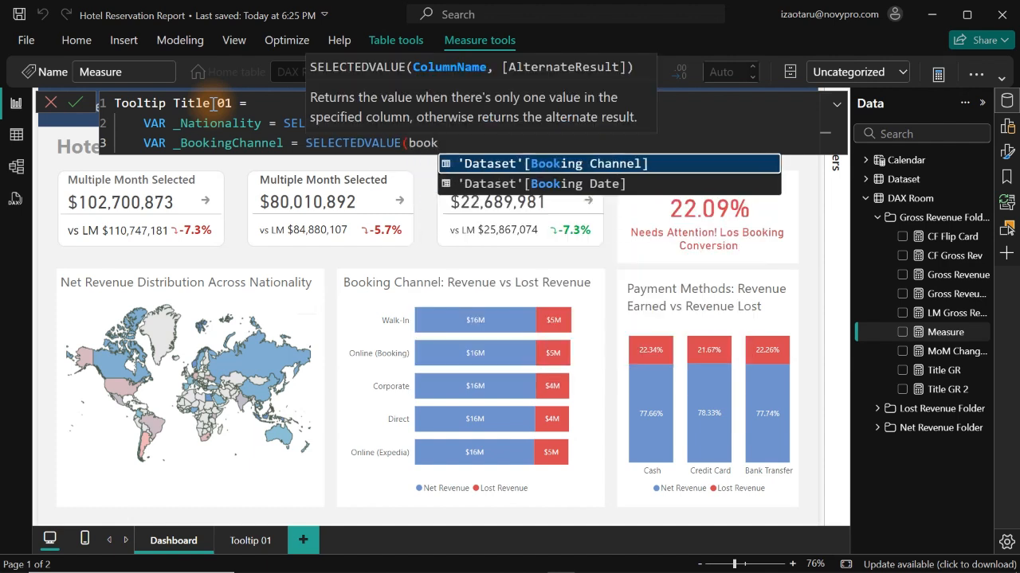
key("Tab")
type(")")
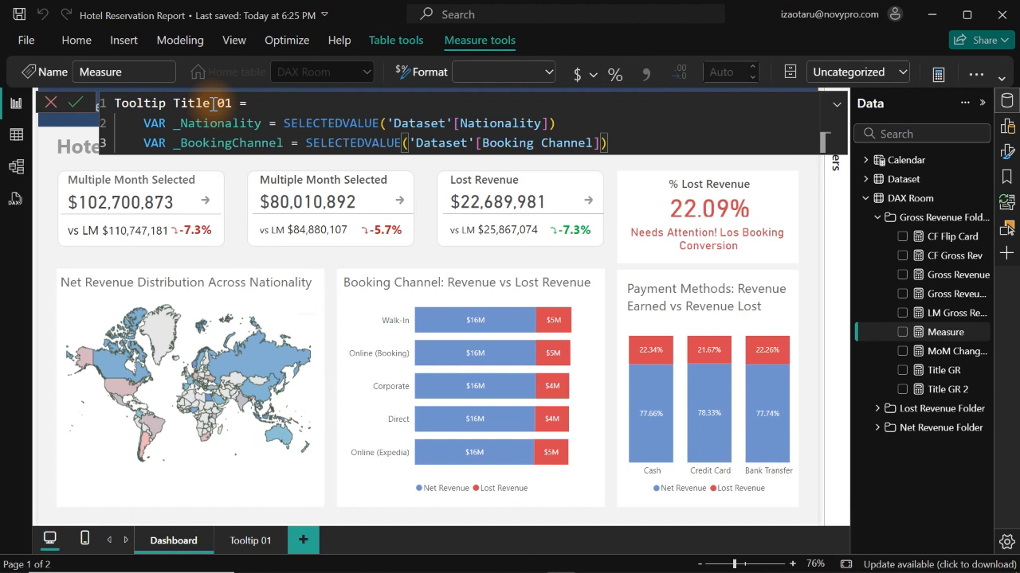
Define a third variable _PaymentMethod in the measure as SELECTEDVALUE('Dataset'[Payment Method]).
key("shift+Return")
type("VAR ")
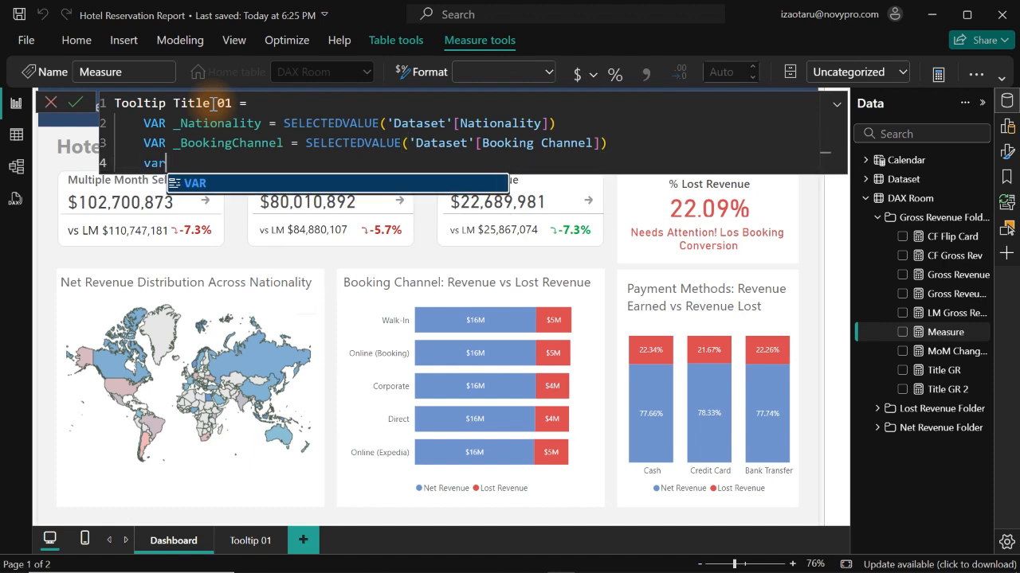
type("_")
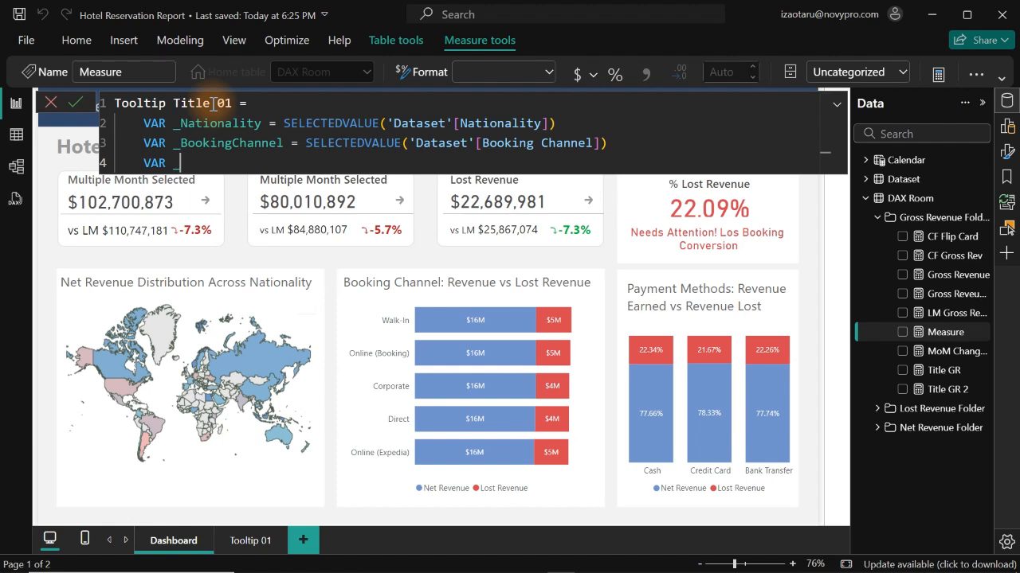
type("PaymentMethod = ")
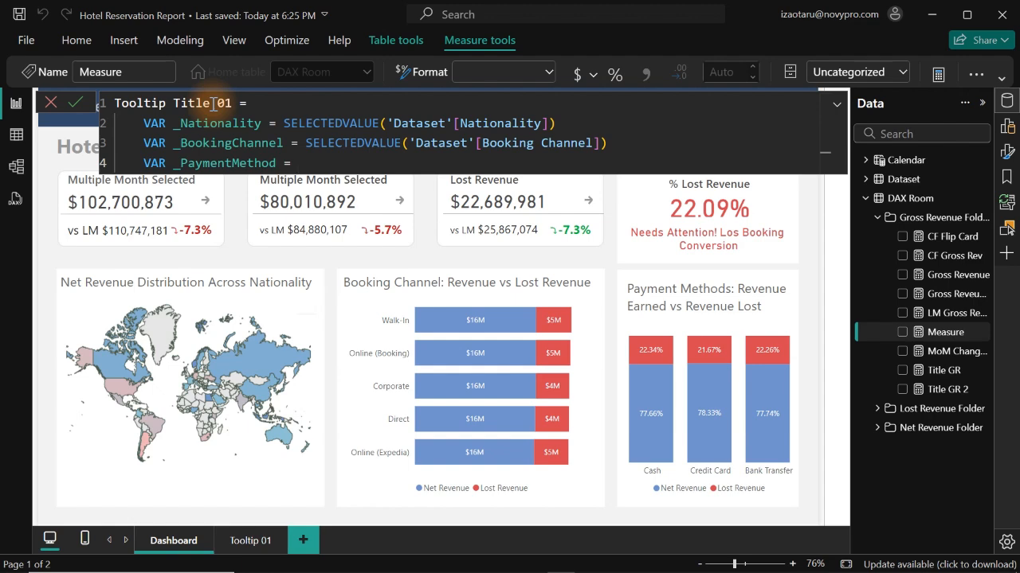
type("selected")
type("va")
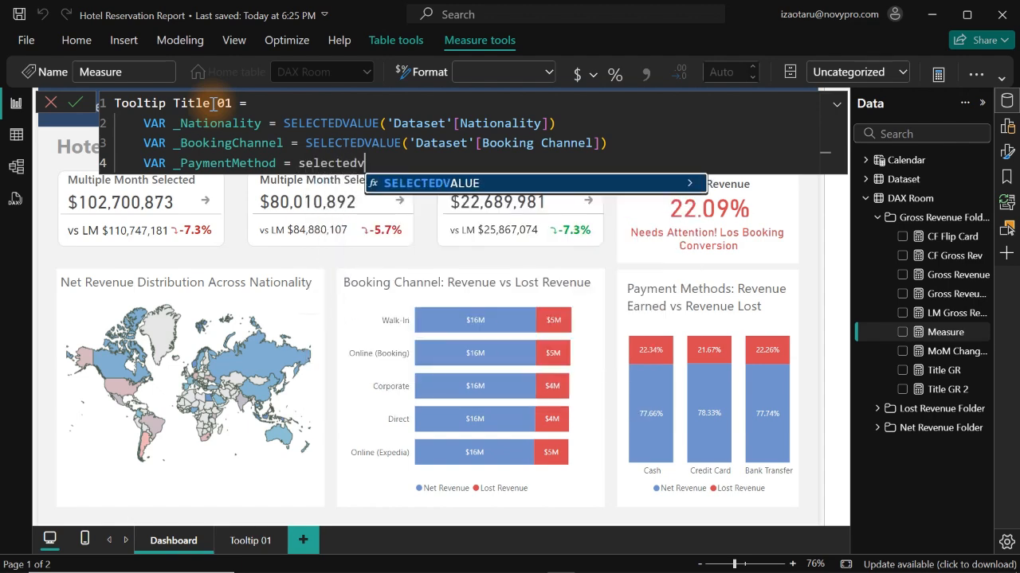
key("Tab")
type("pa")
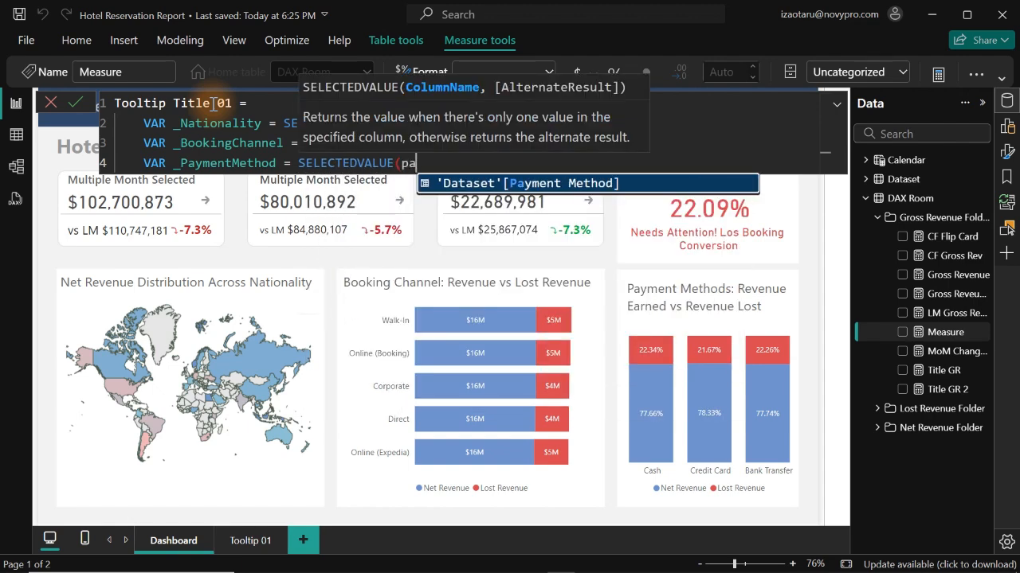
key("Tab")
type(")")
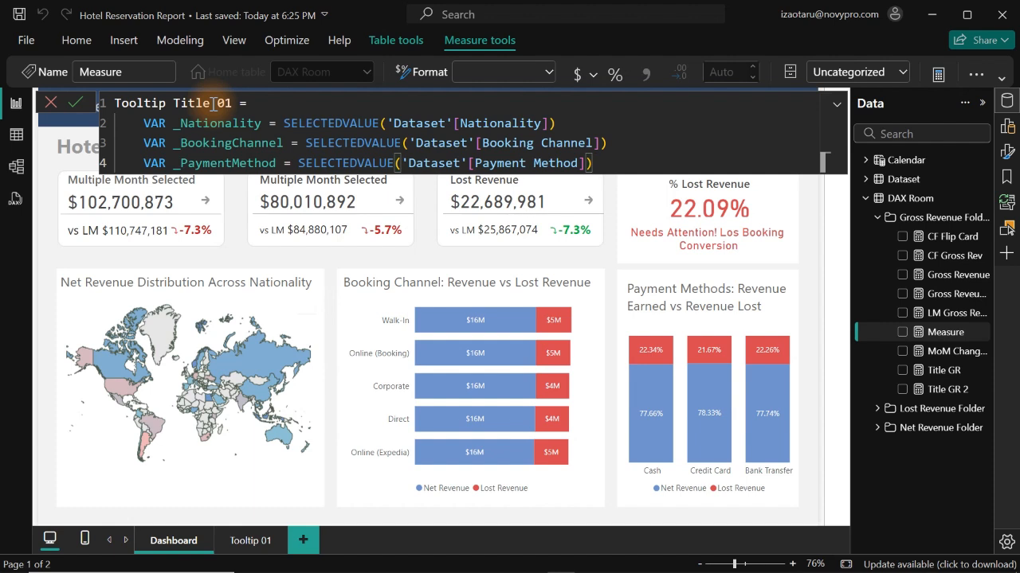
Add a RETURN section below the variables and open a SWITCH function with TRUE() as its expression.
key("Return")
key("Return")
type("ret")
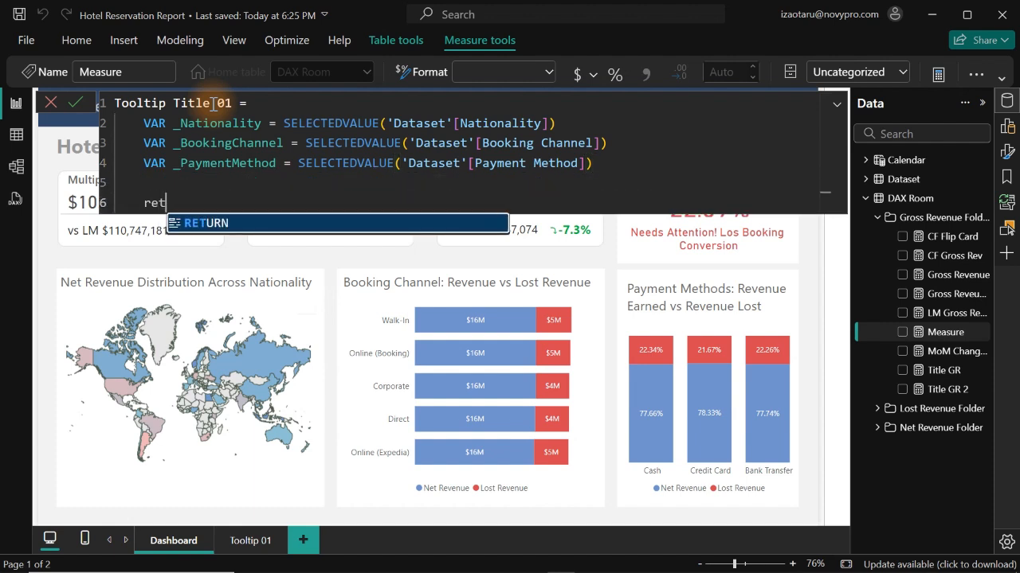
key("Tab")
key("Return")
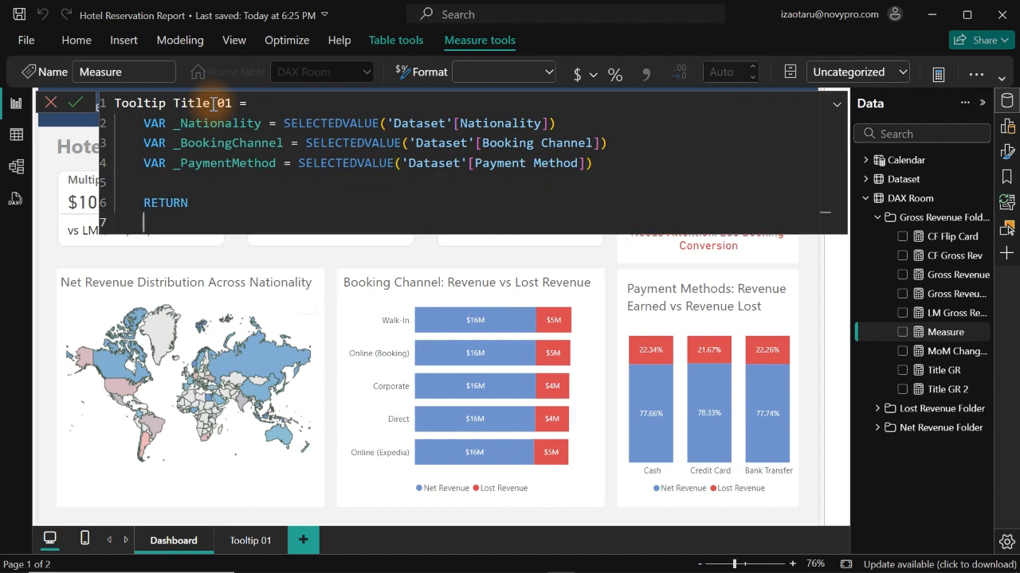
key("Tab")
type("sw")
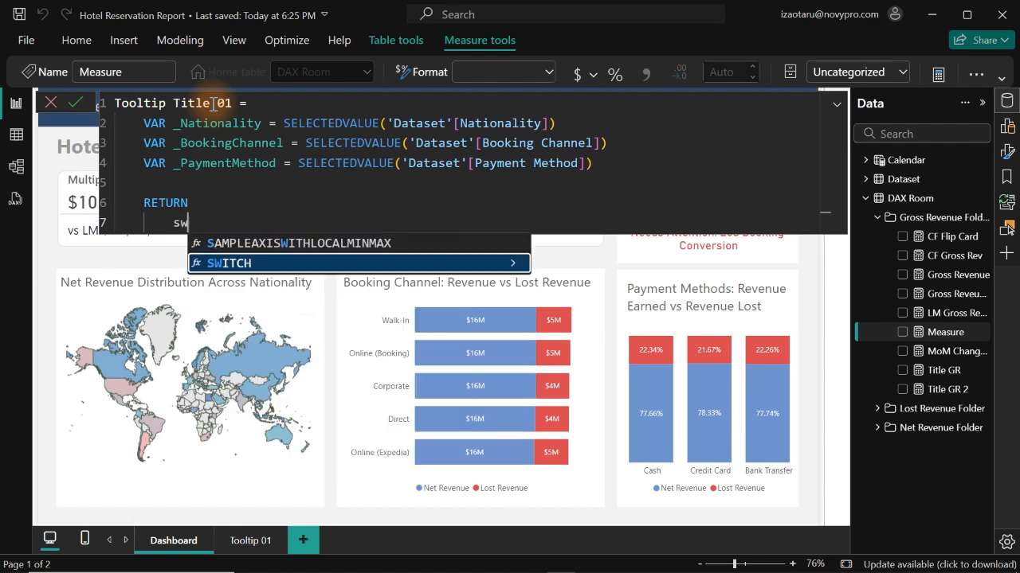
key("Tab")
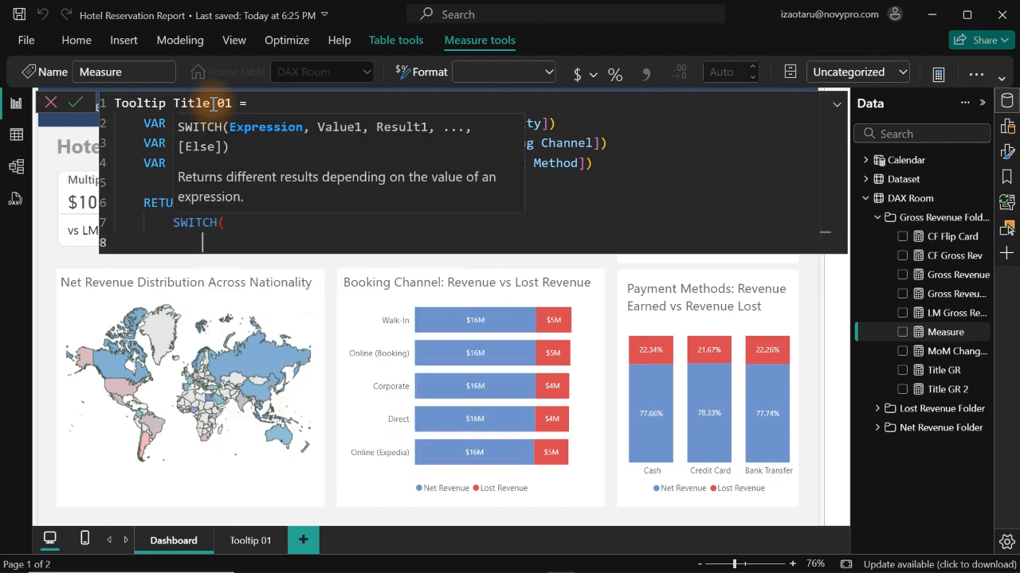
key("Return")
type("tru")
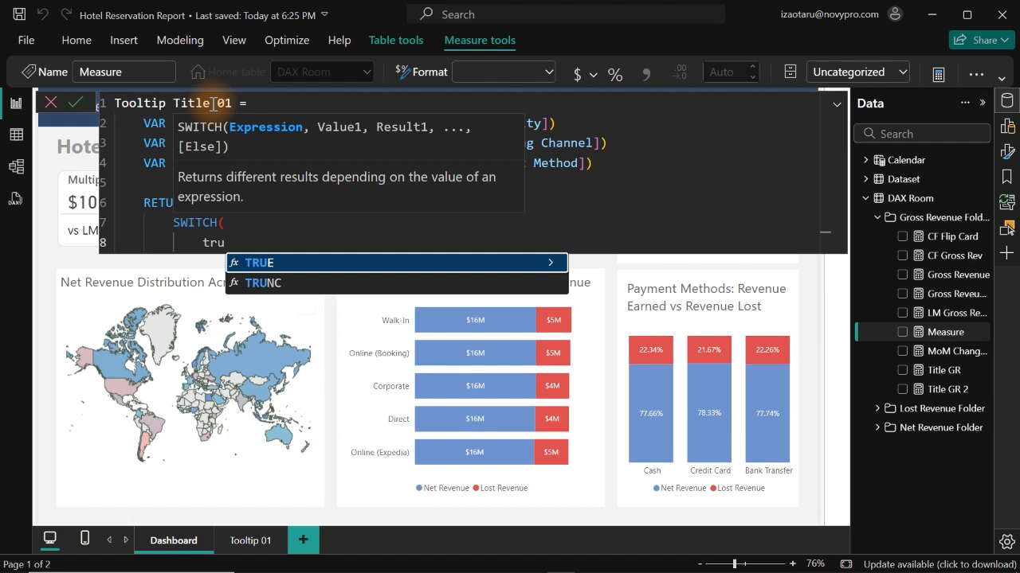
key("Tab")
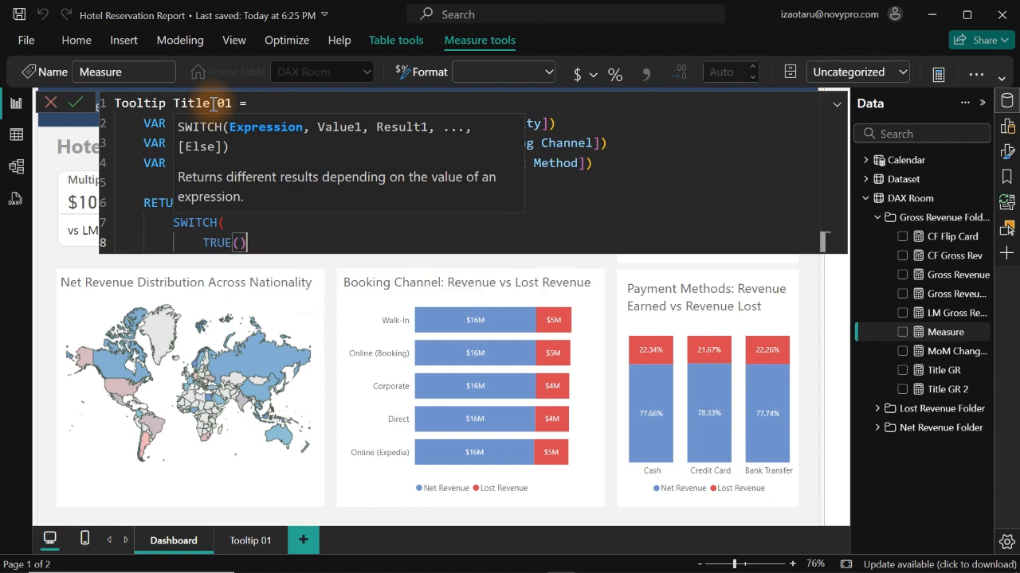
key("Right")
type(",")
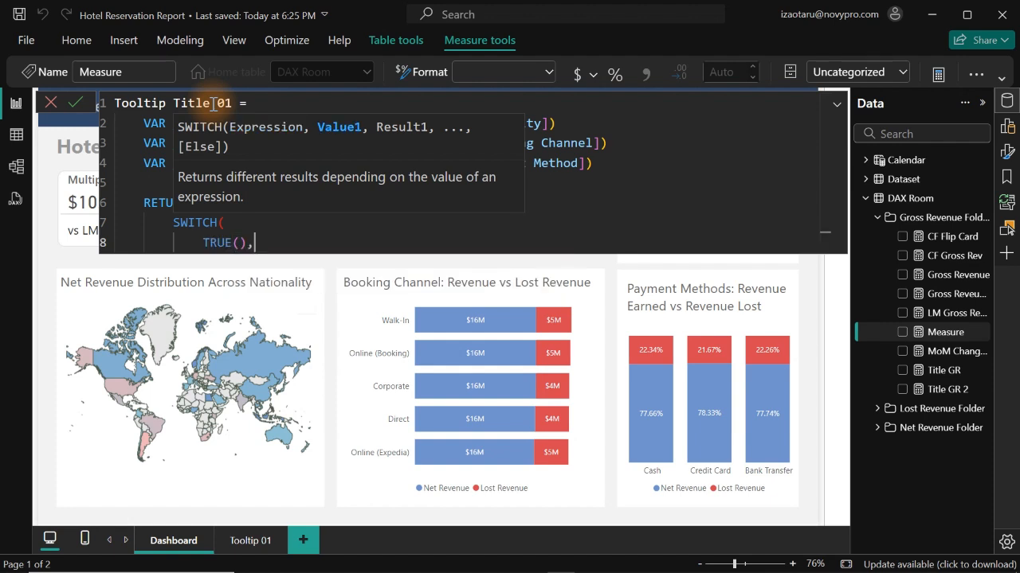
Add a SWITCH condition that returns _BookingChannel when _BookingChannel <>BLANK().
key("Return")
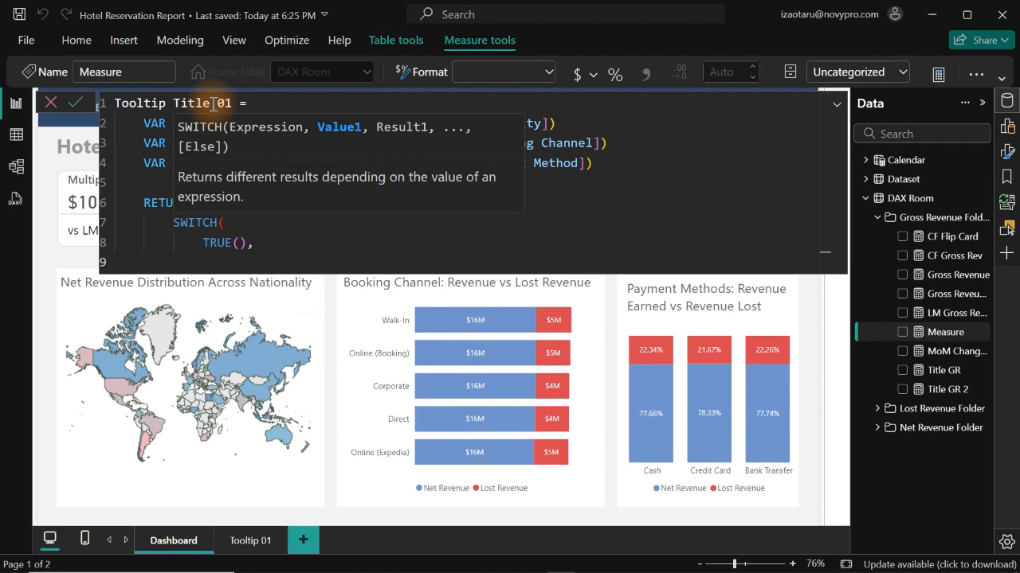
type("_")
key("Tab")
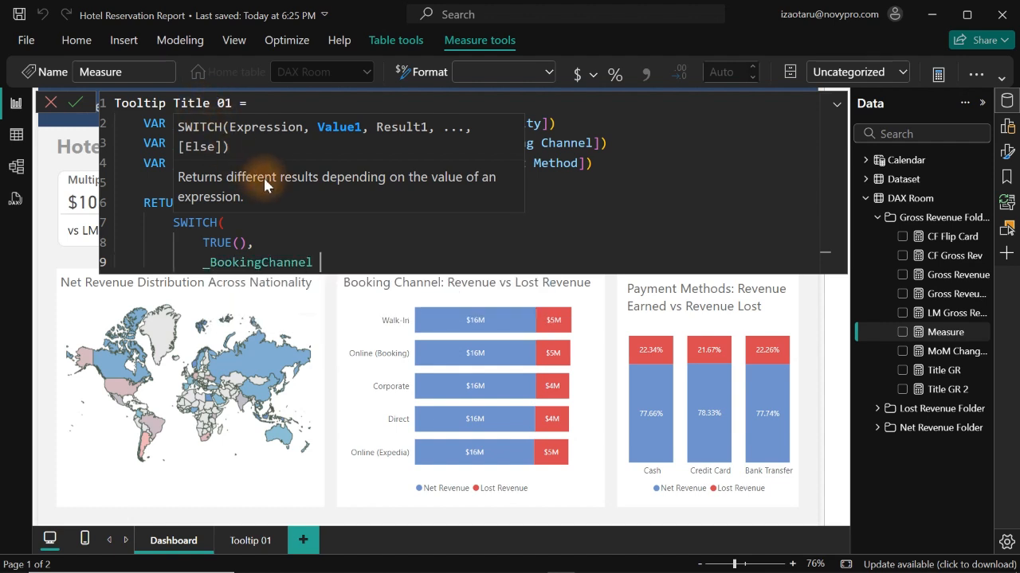
type("<>bl")
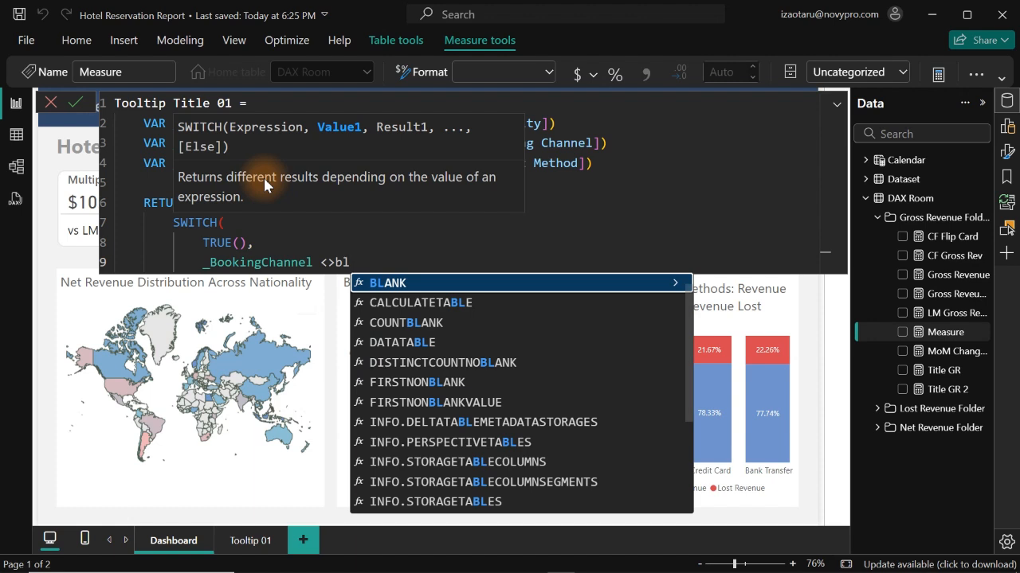
key("Tab")
type("),")
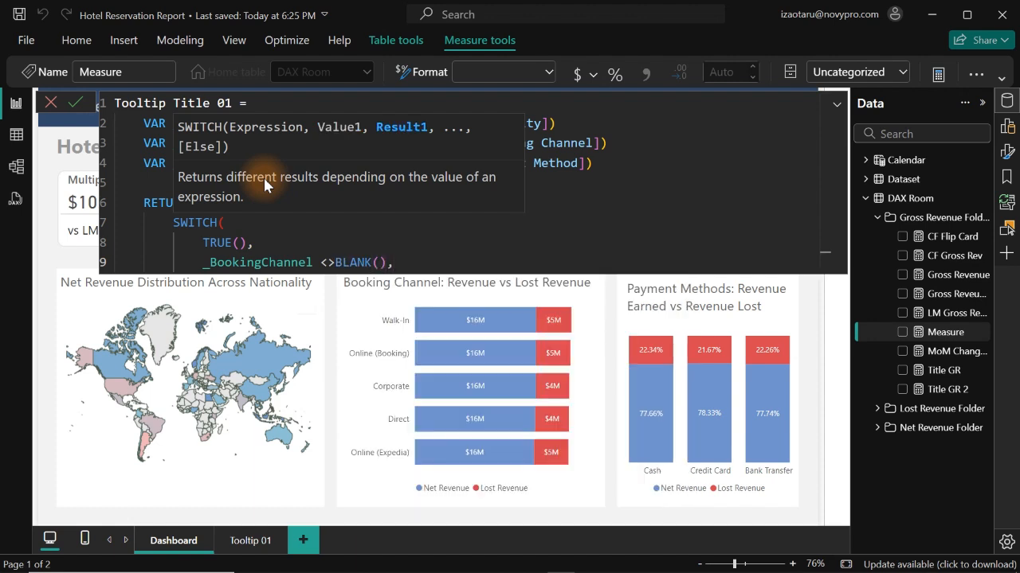
type(" _")
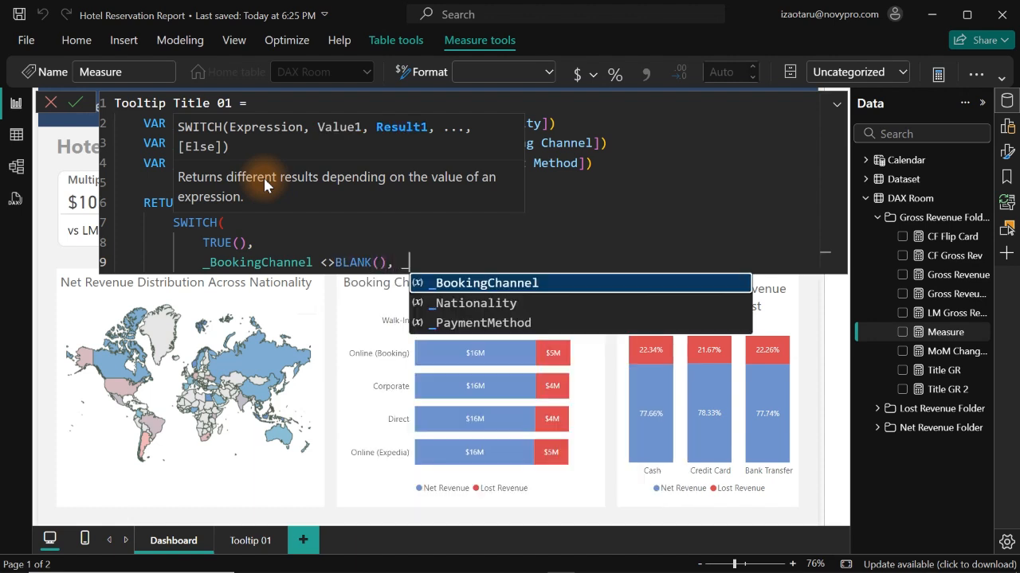
key("Tab")
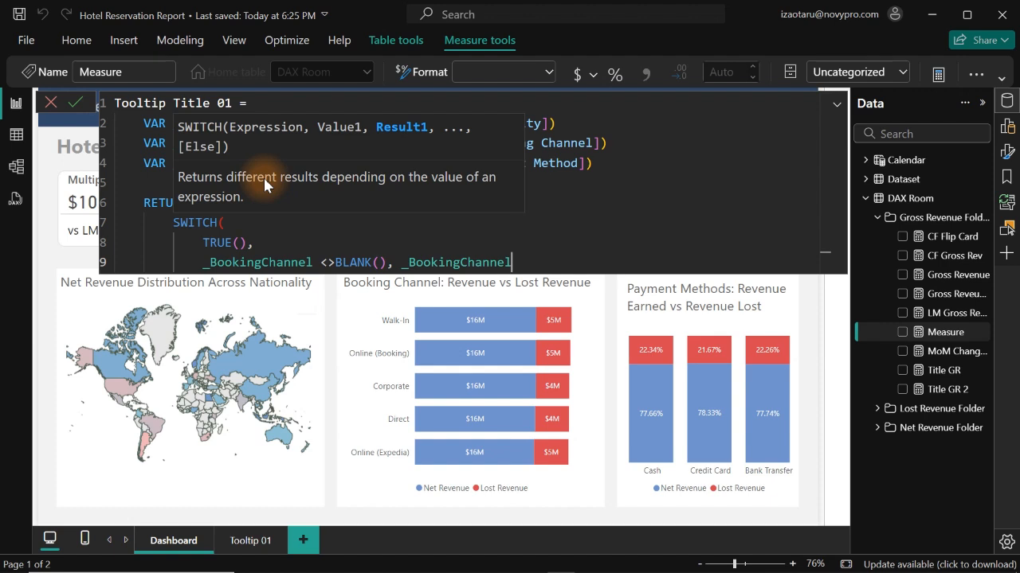
type(",")
key("Return")
type(")")
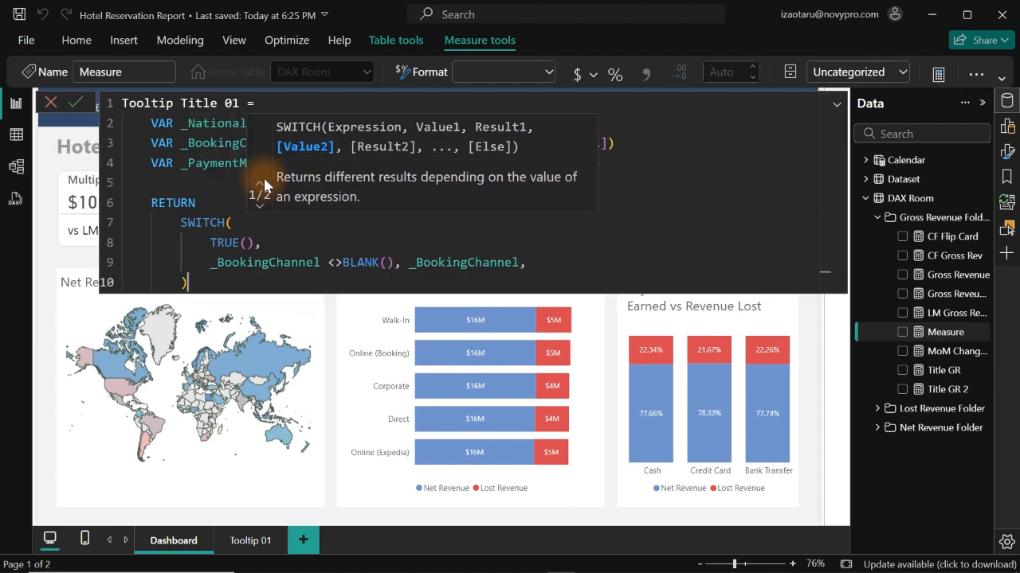
key("BackSpace")
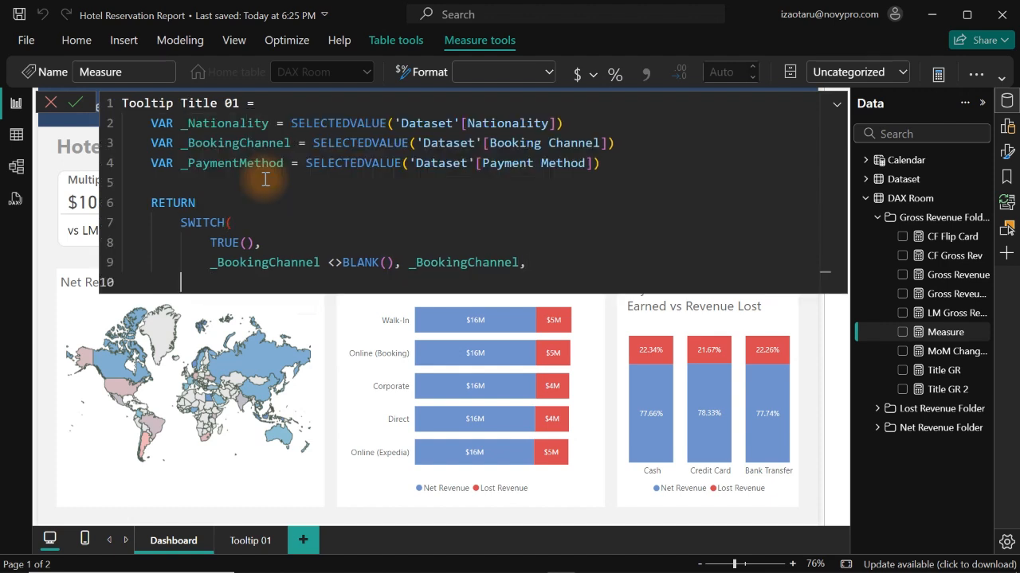
Add a second SWITCH condition that returns _Nationality when _Nationality <>BLANK().
key("Tab")
type("_")
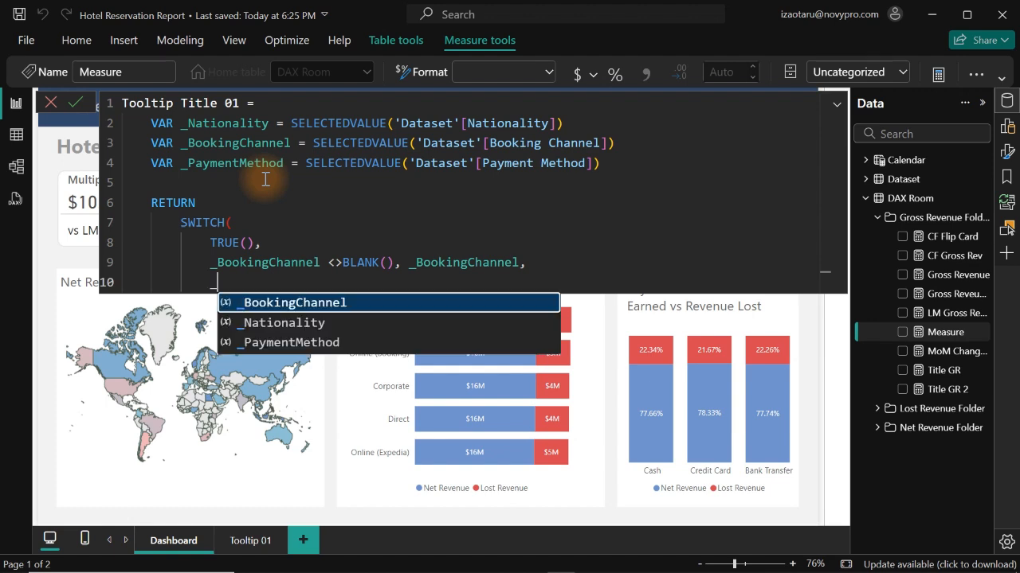
key("Down")
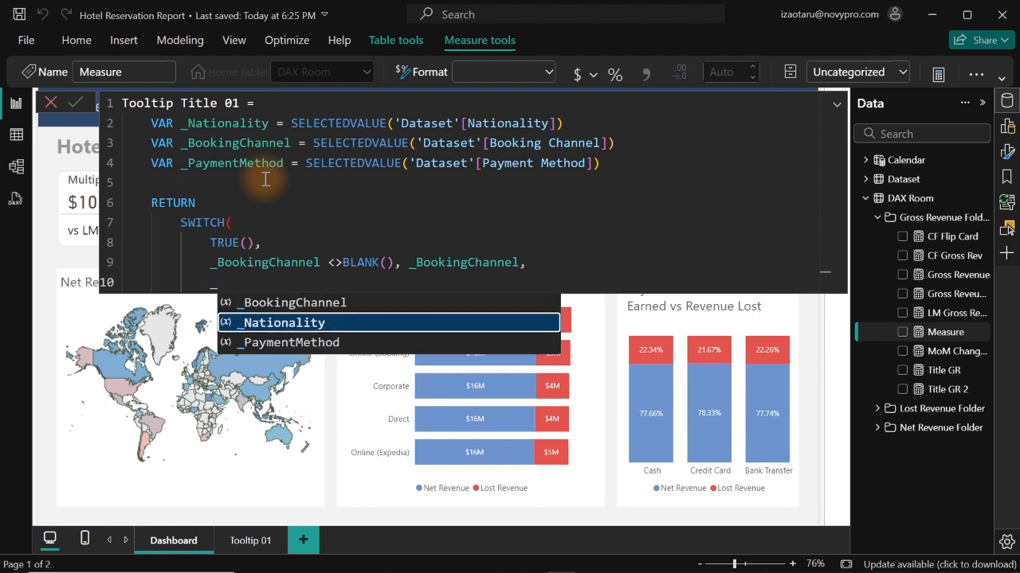
key("Tab")
type("<>bl")
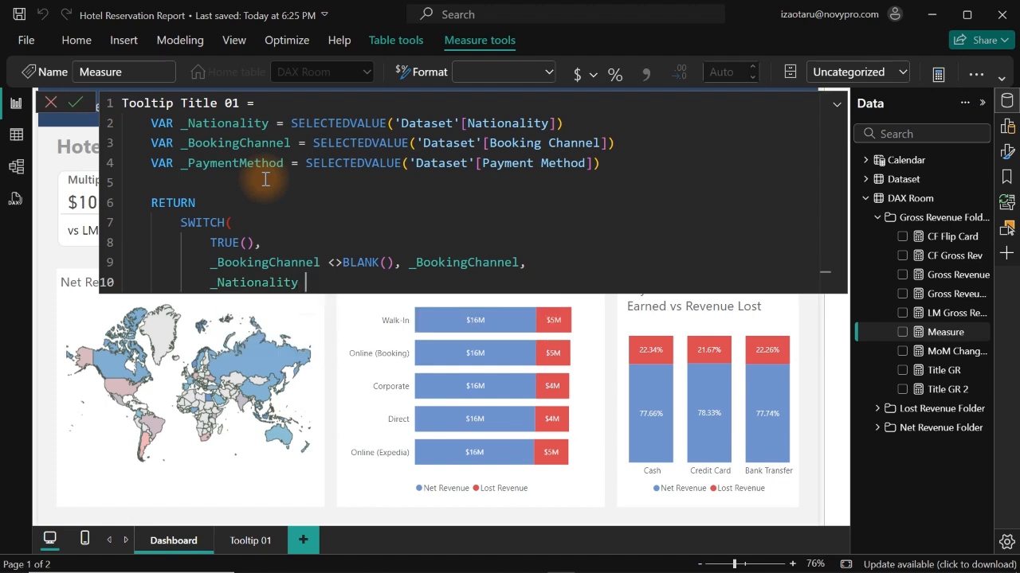
key("Tab")
type("(), ")
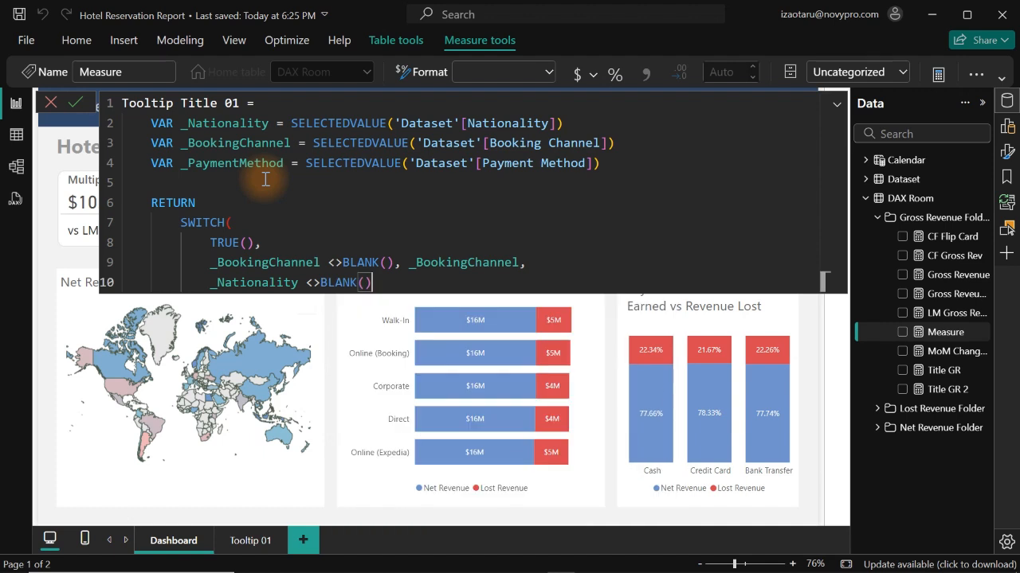
type("_")
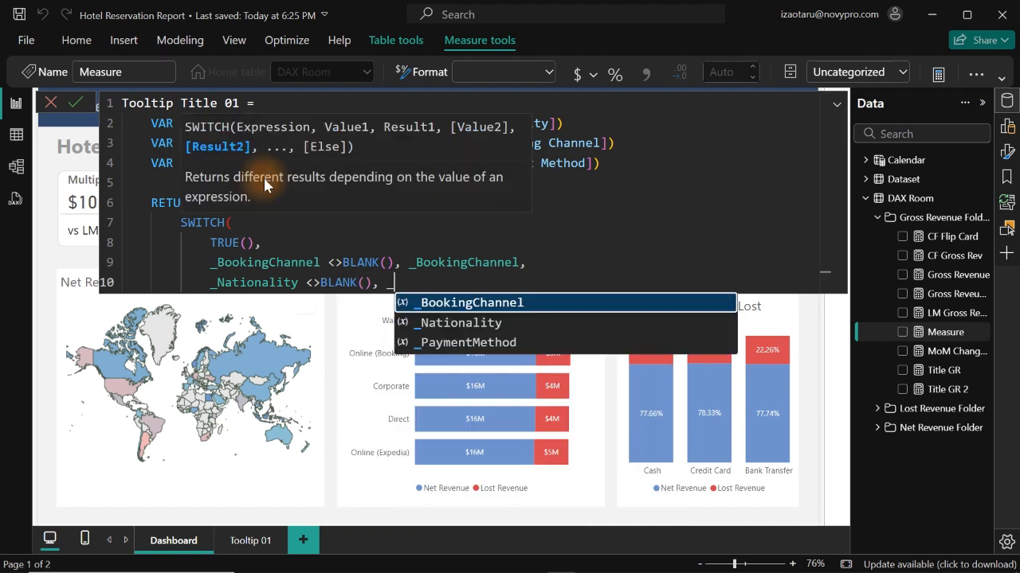
key("Down")
key("Down")
key("Up")
key("Tab")
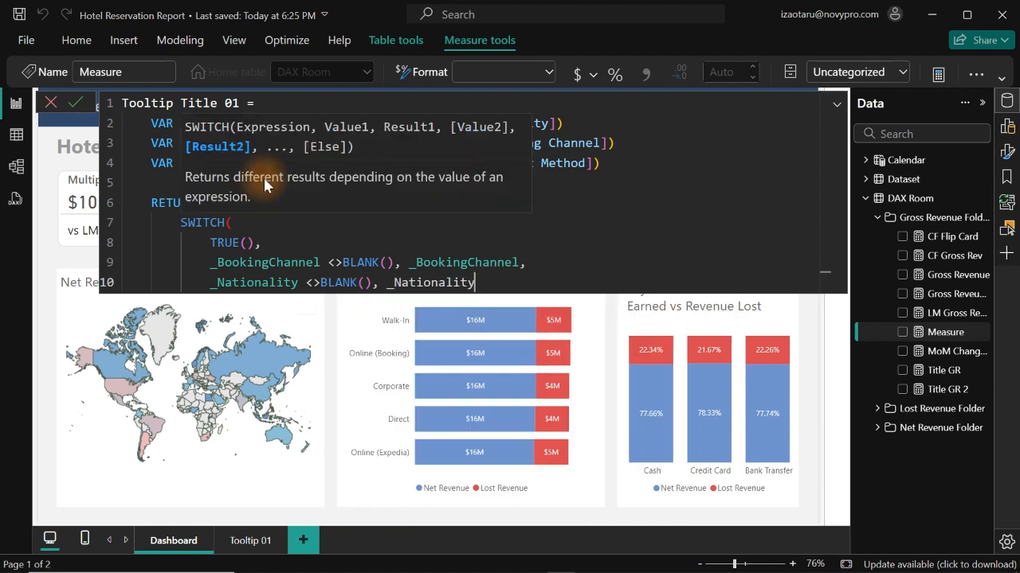
type(",")
Add a third SWITCH condition that returns _PaymentMethod when _PaymentMethod <>BLANK().
key("Return")
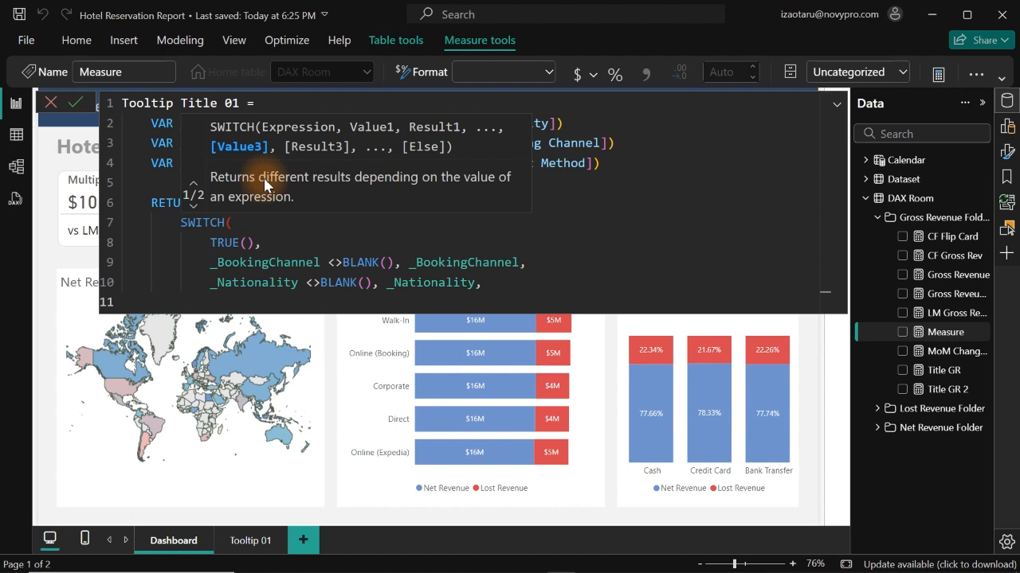
type("_")
key("Down")
key("Down")
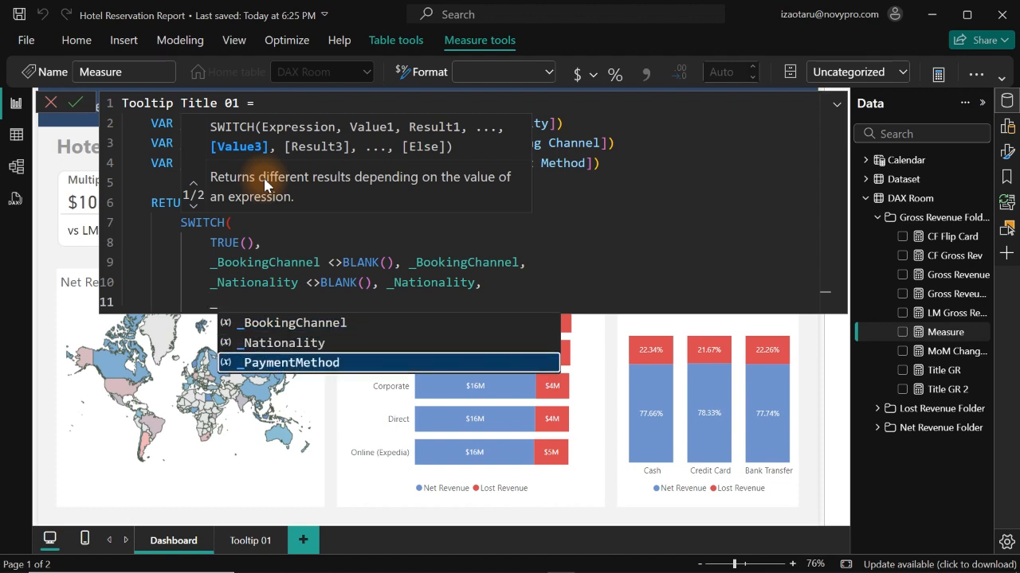
key("Tab")
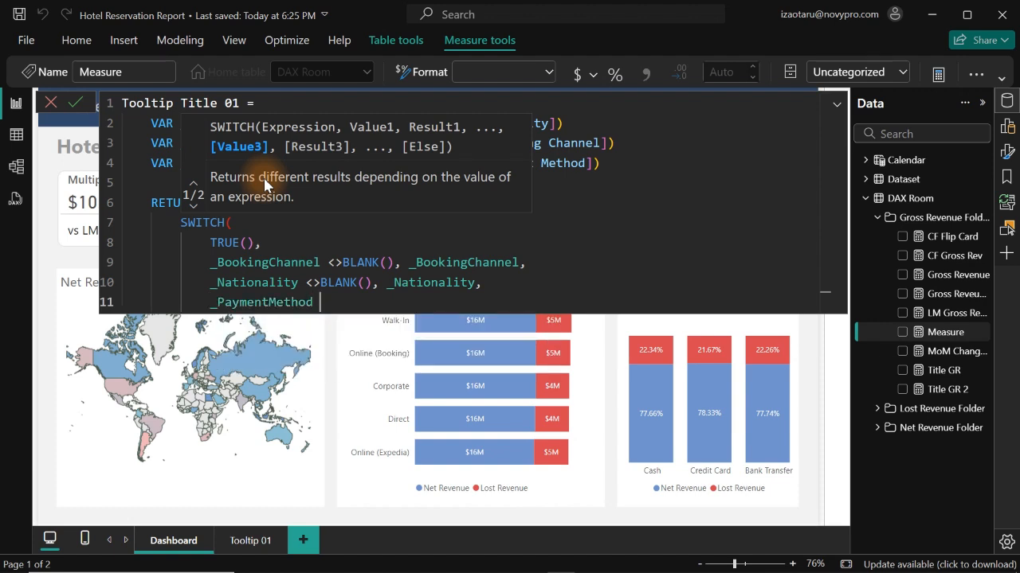
type("<>BLANK()")
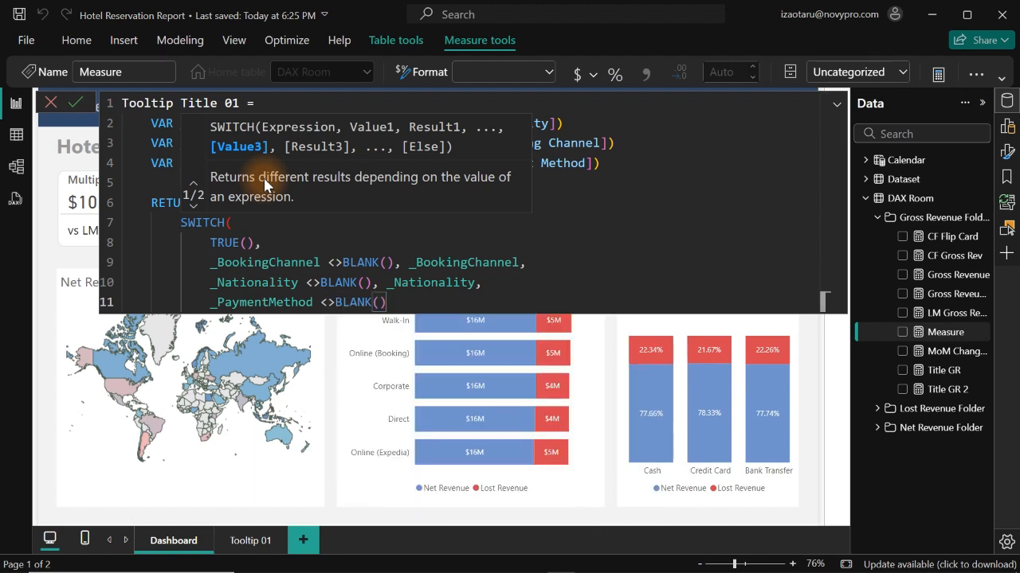
type(", _")
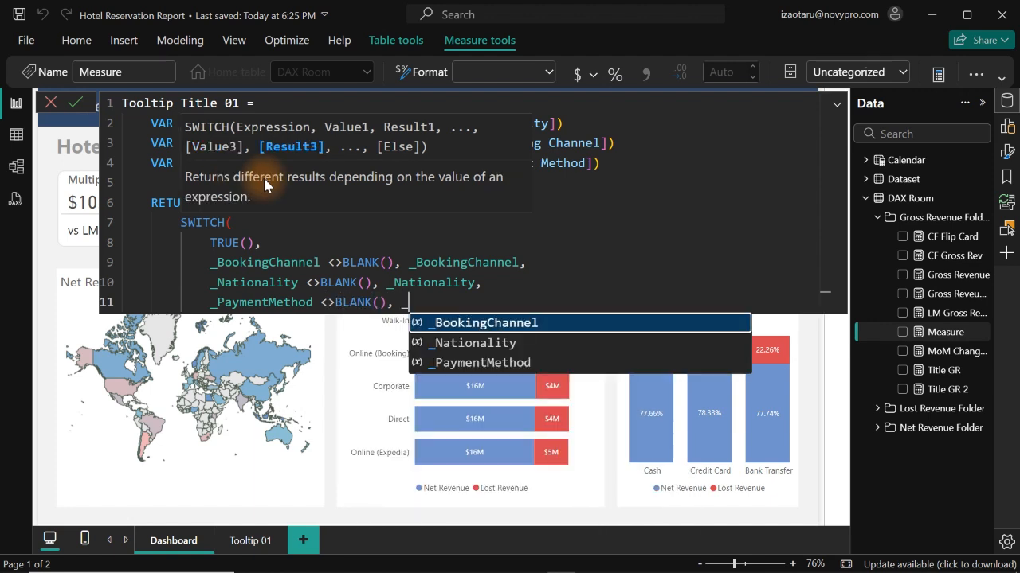
key("Down")
key("Down")
key("Tab")
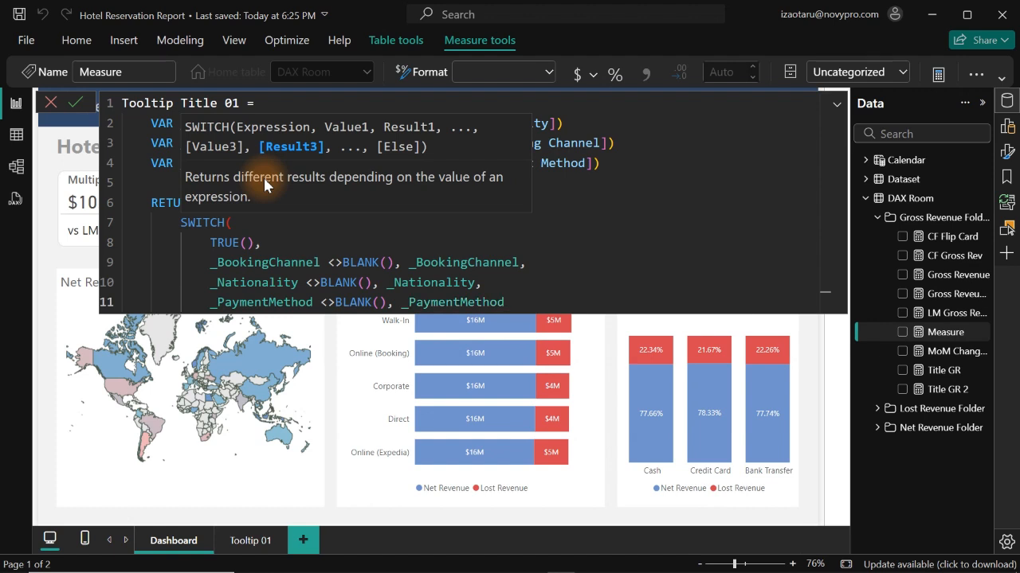
Close the SWITCH function on its own line and commit the Tooltip Title 01 measure.
key("Return")
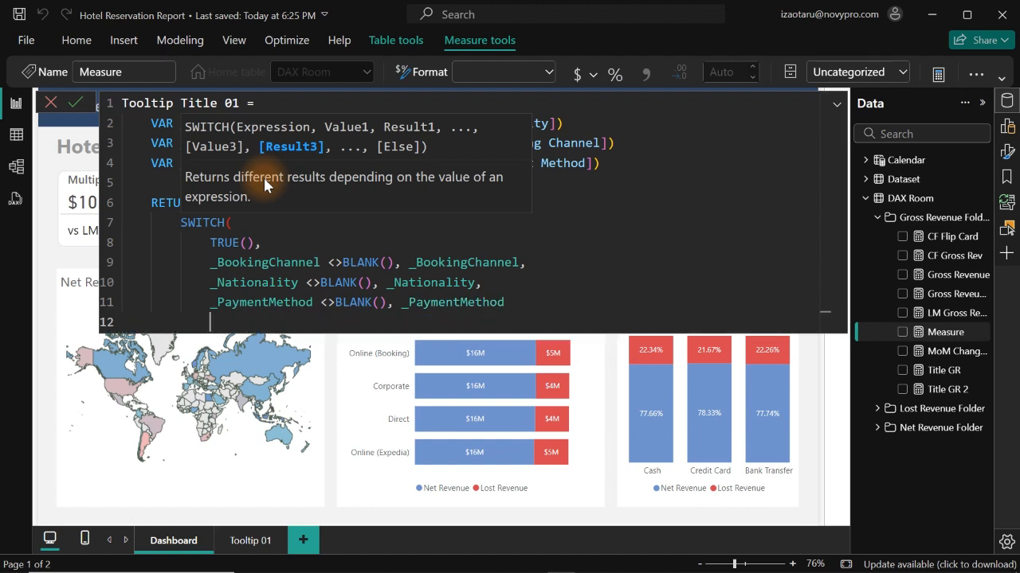
type(")")
key("Return")
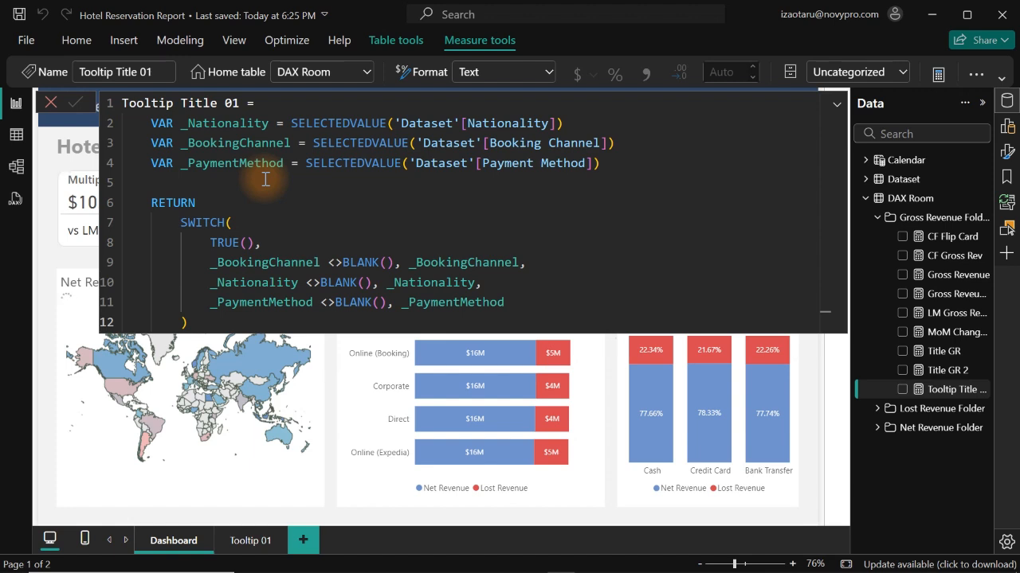
Copy the whole Tooltip Title 01 formula into a new measure in the same folder and name it Tooltip Title 02.
left_click(349, 196)
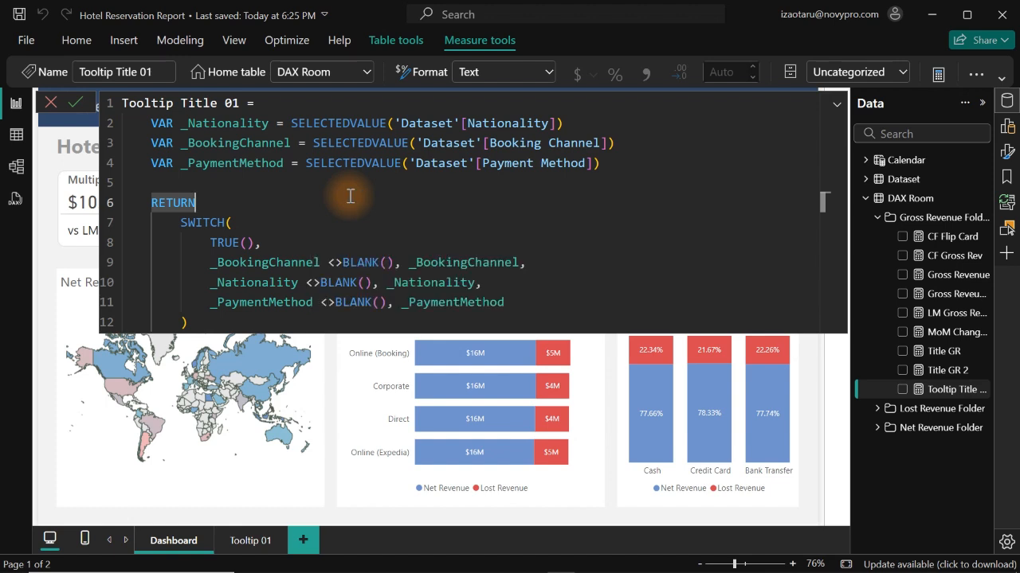
key("ctrl+a")
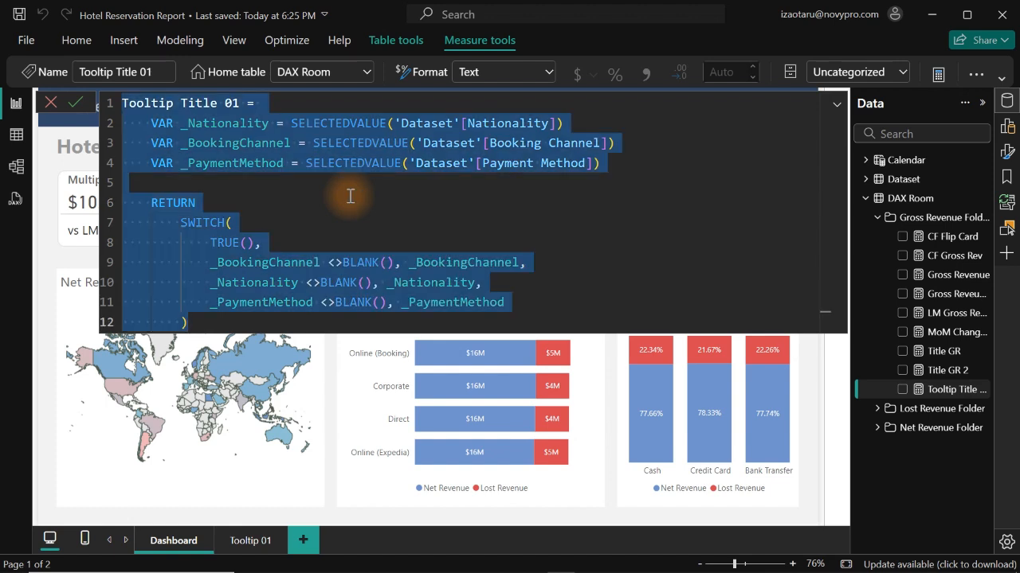
right_click(945, 399)
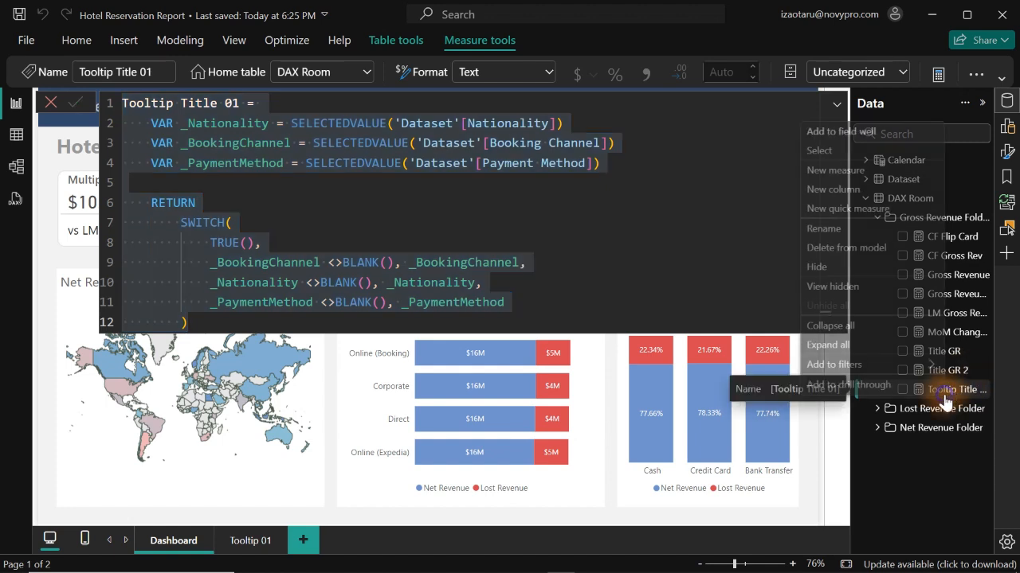
left_click(841, 172)
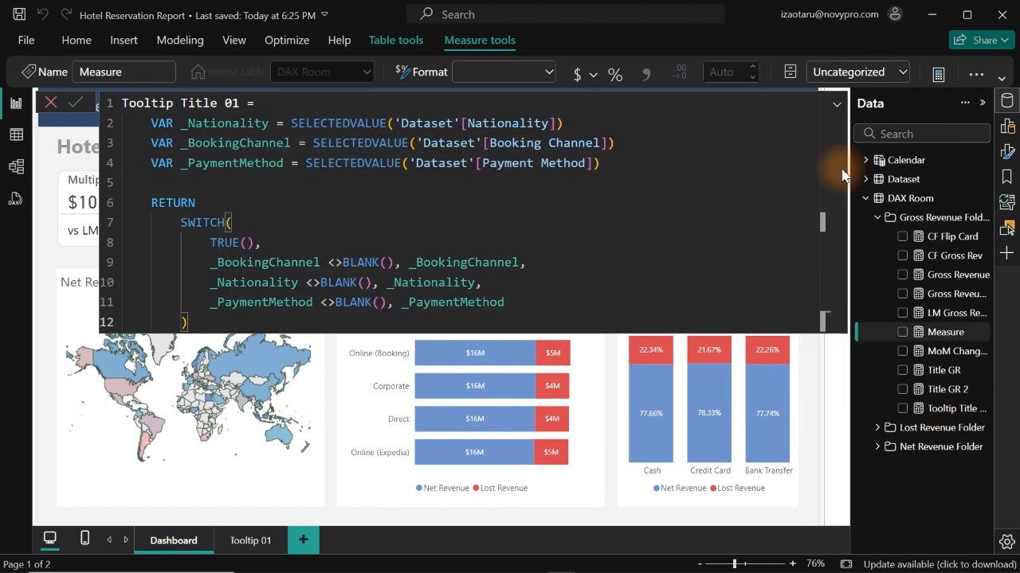
left_click(240, 103)
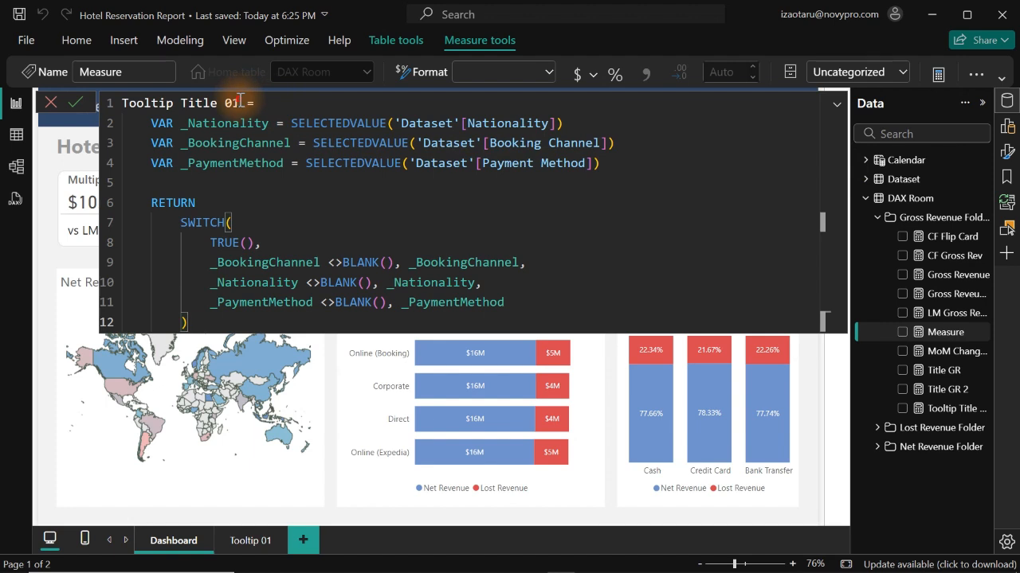
key("BackSpace")
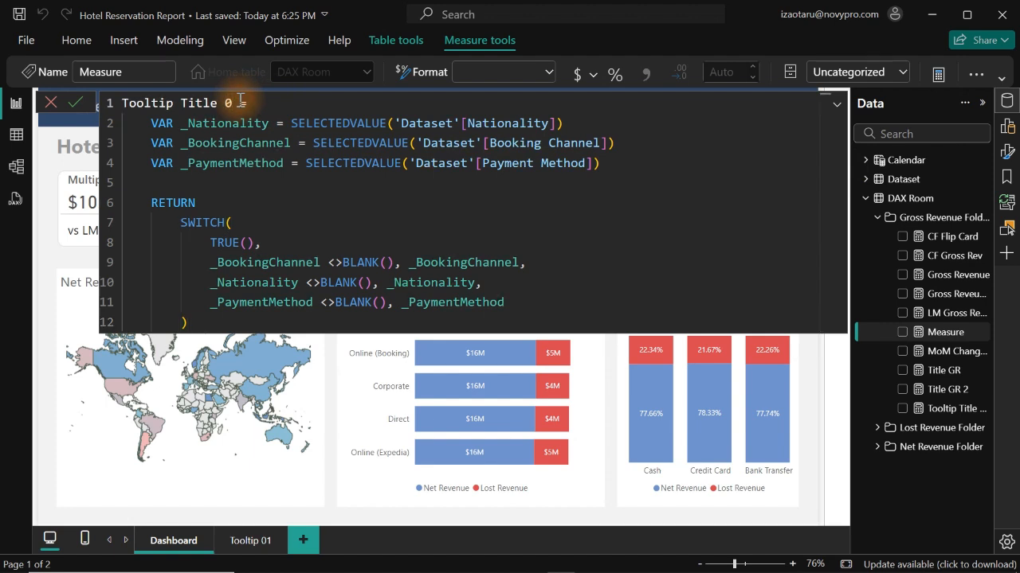
type("2")
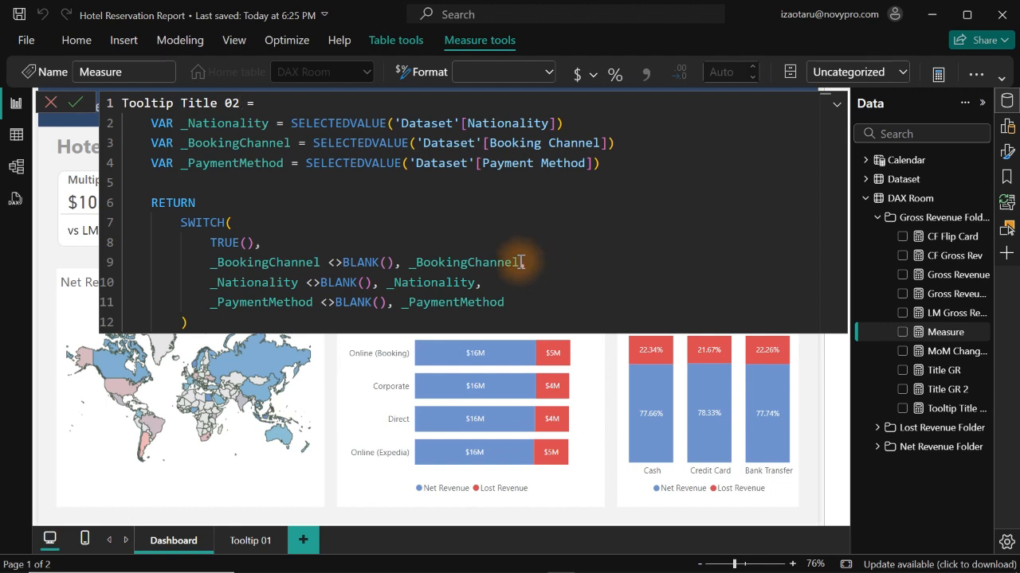
Replace the _BookingChannel result in the SWITCH with the text "Customer Booking Channel".
left_click_drag(519, 262, 418, 262)
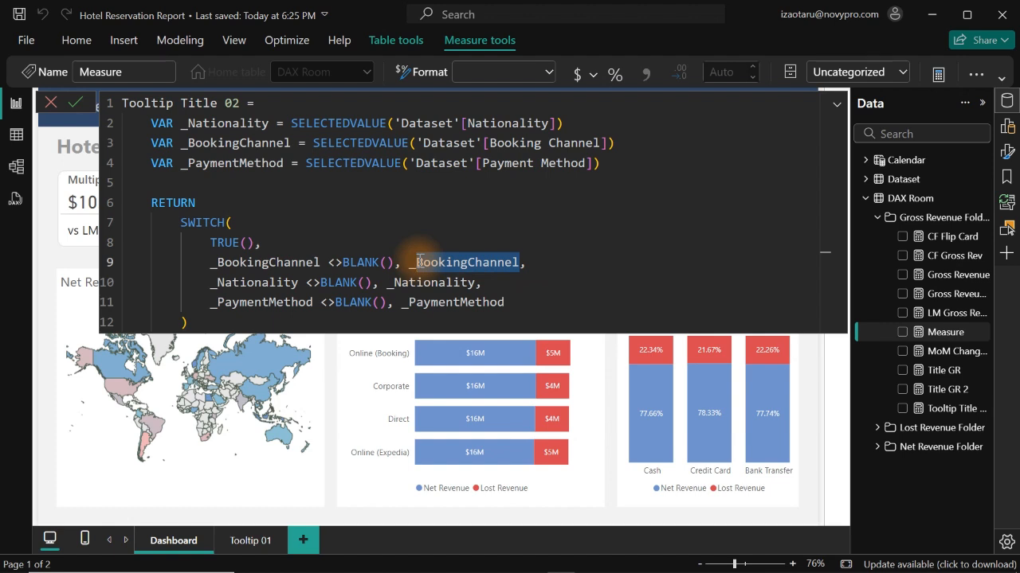
key("BackSpace")
key("BackSpace")
type("\"")
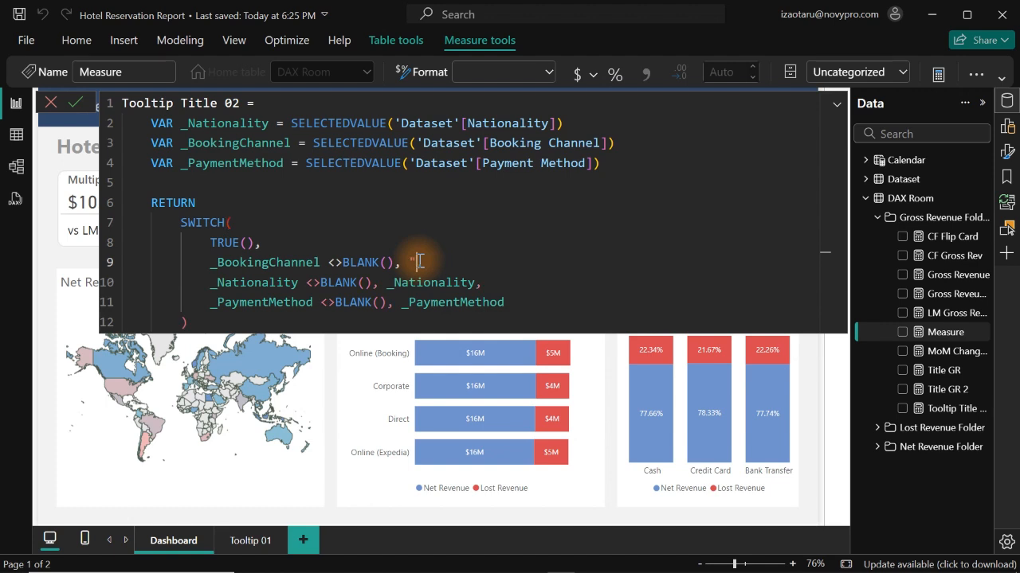
type("Customer ")
type("Booking")
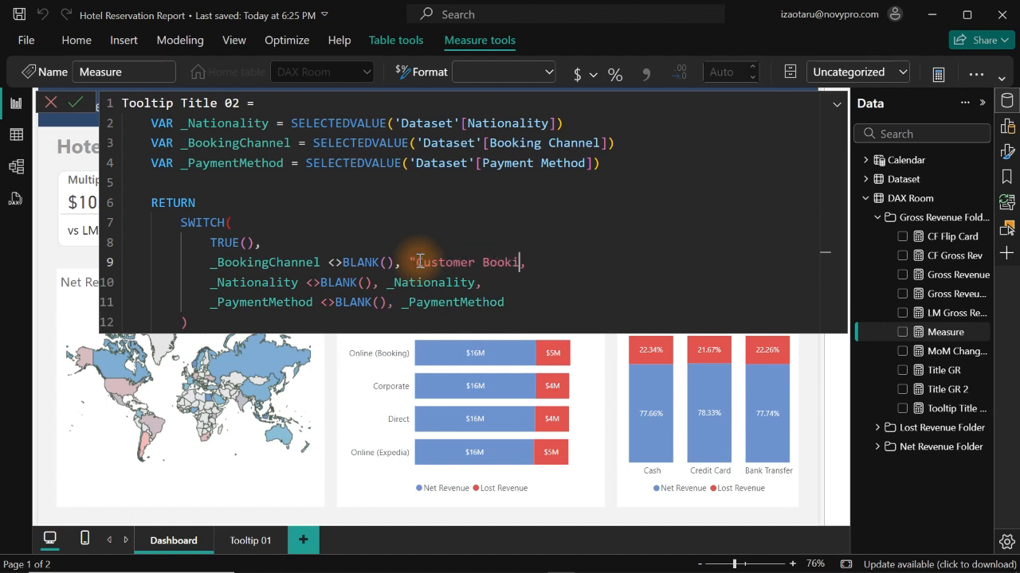
type(" can")
key("BackSpace")
key("BackSpace")
key("BackSpace")
type("channel")
key("BackSpace")
key("BackSpace")
key("BackSpace")
key("BackSpace")
key("BackSpace")
key("BackSpace")
key("BackSpace")
type("Channel\"")
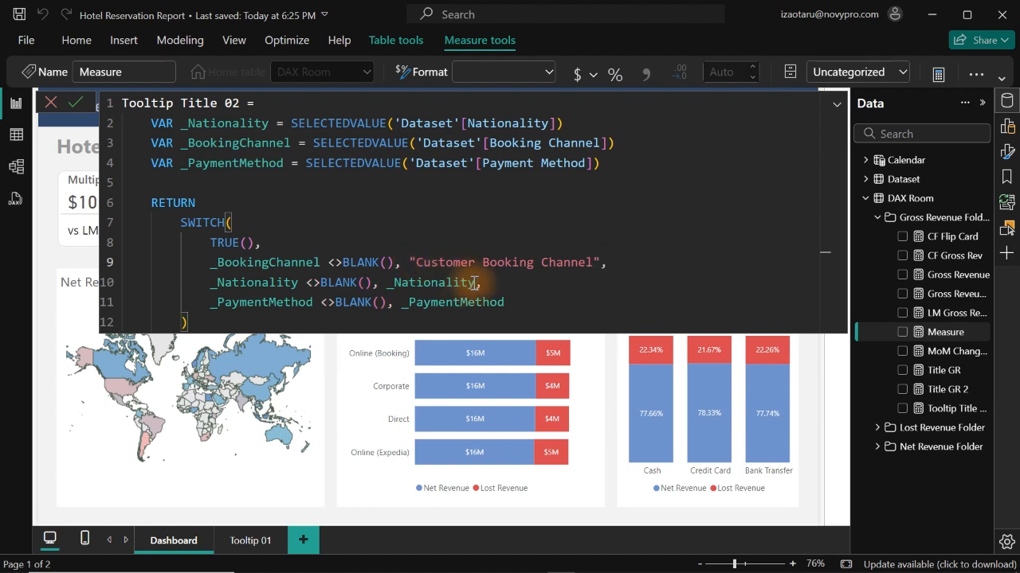
Replace the _Nationality result in the SWITCH with the text "Customer Nationality".
left_click_drag(475, 283, 388, 284)
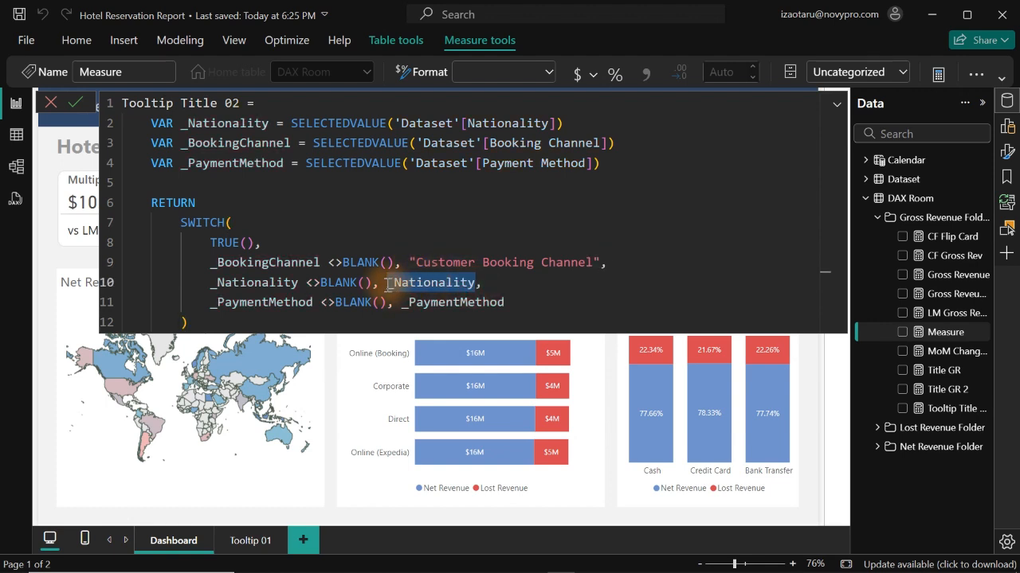
key("BackSpace")
type("\"")
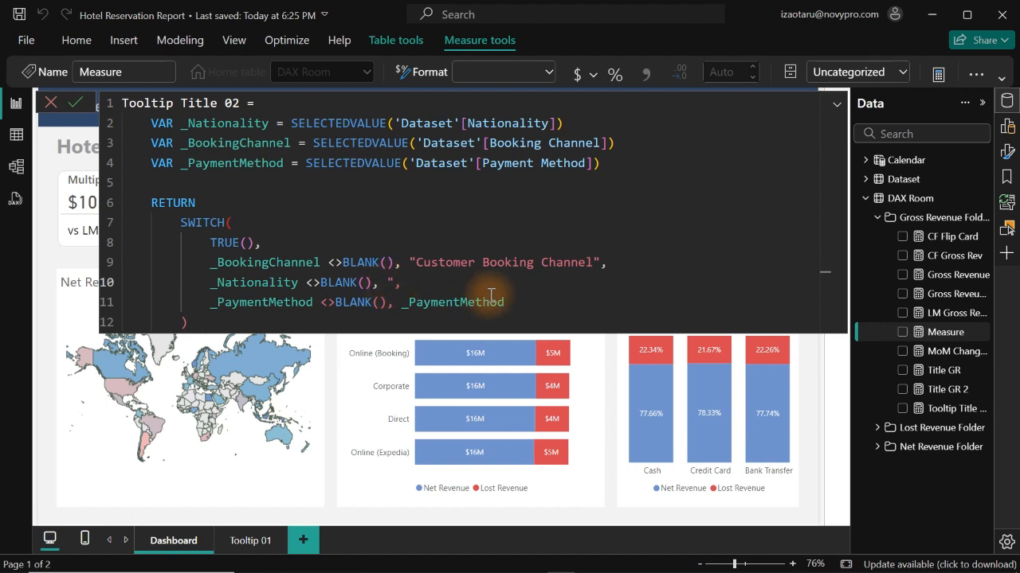
type("Customer Nal")
key("BackSpace")
type("tionality\"")
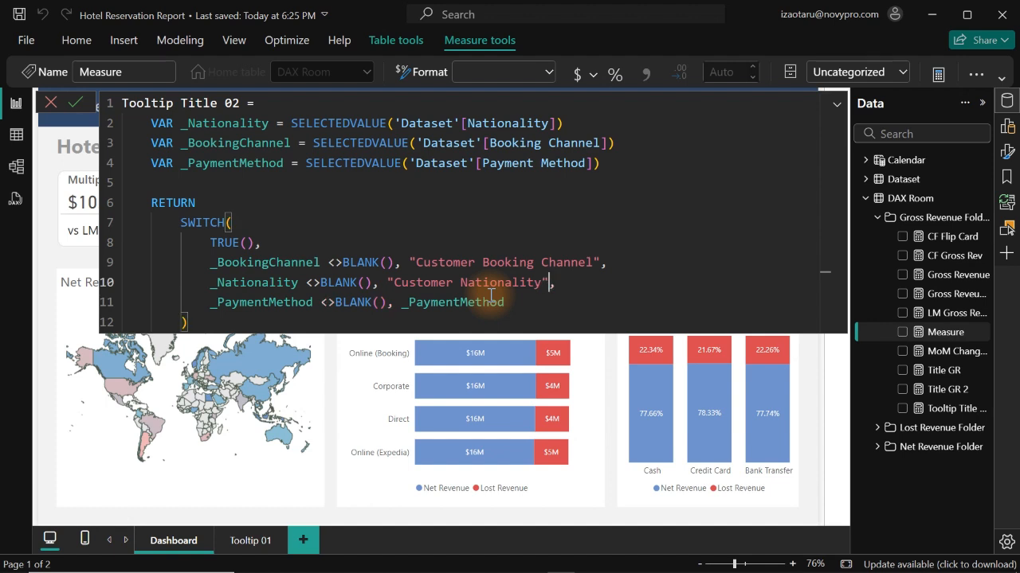
Replace the _PaymentMethod result with the text "Customer Payment Method" and commit the Tooltip Title 02 measure.
left_click_drag(504, 302, 404, 303)
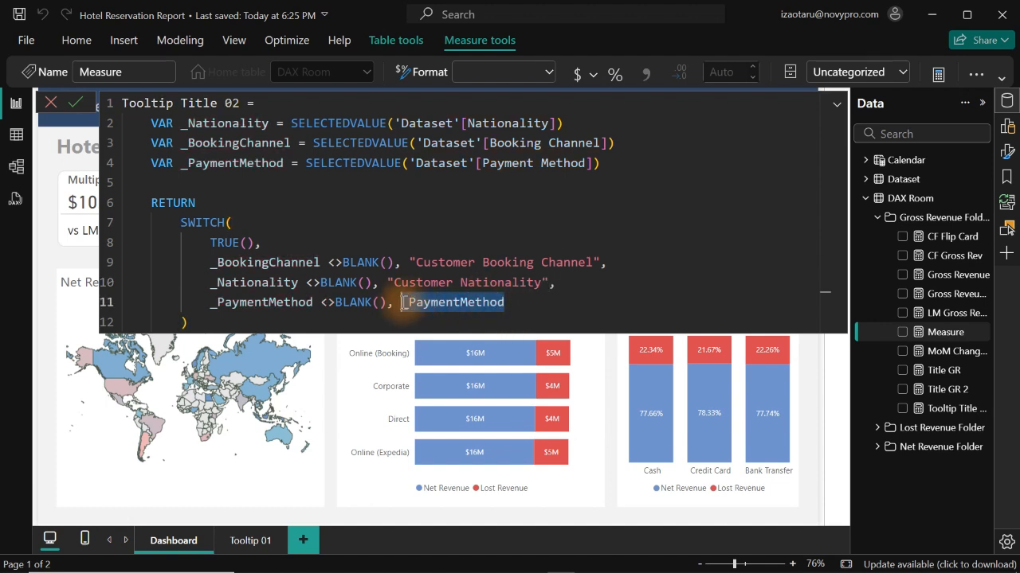
key("BackSpace")
type("Cust")
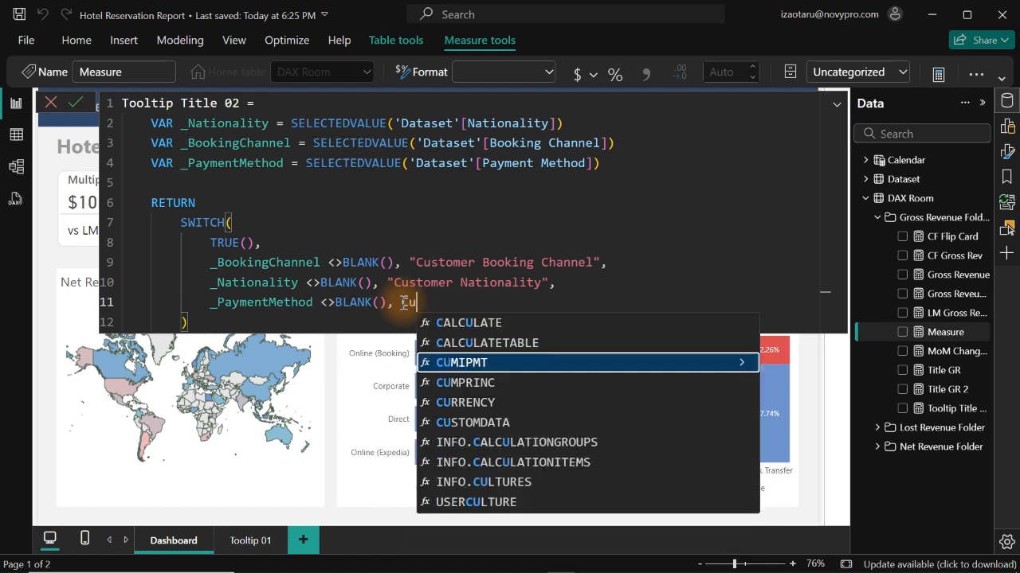
key("BackSpace")
key("BackSpace")
key("BackSpace")
key("BackSpace")
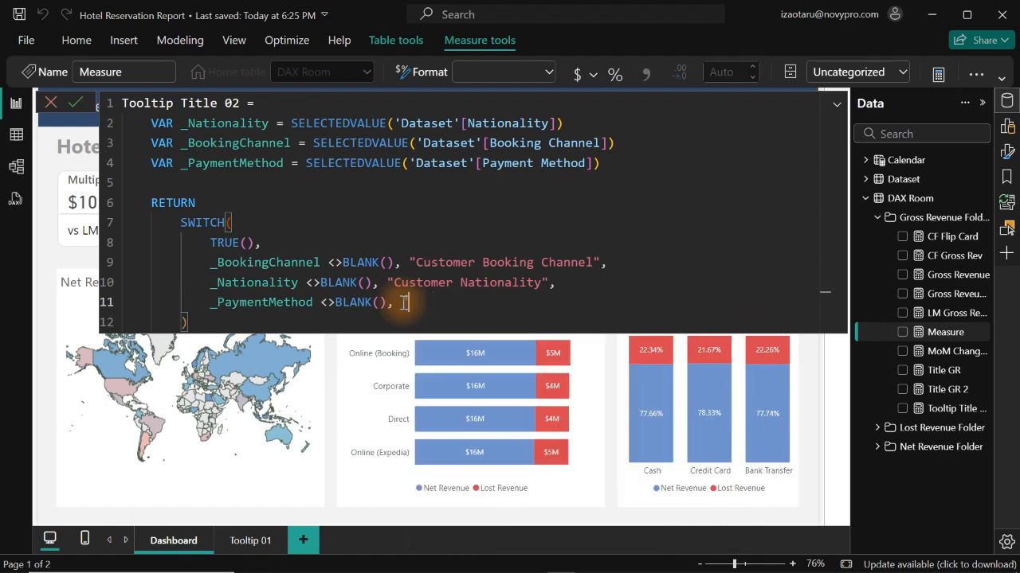
type("\"Customer")
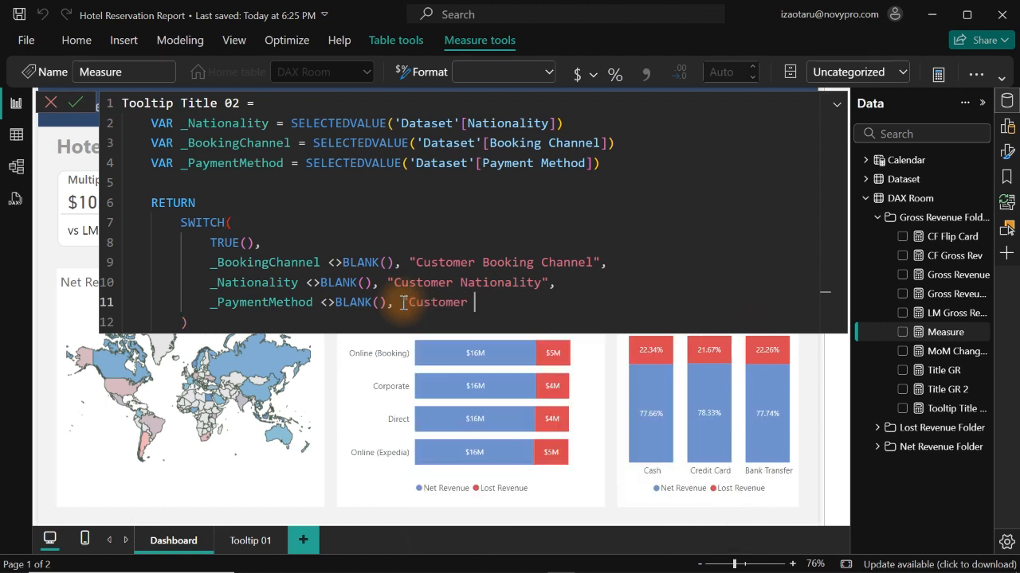
type(" Payment Method\"")
key("Return")
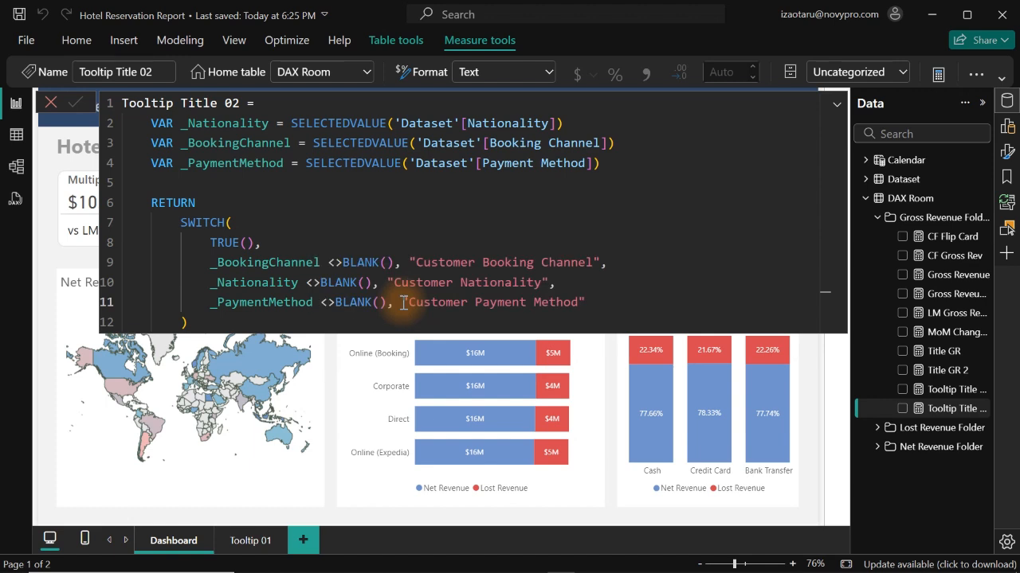
Append a colon inside each of the three result texts in Tooltip Title 02 and commit the measure.
left_click(593, 264)
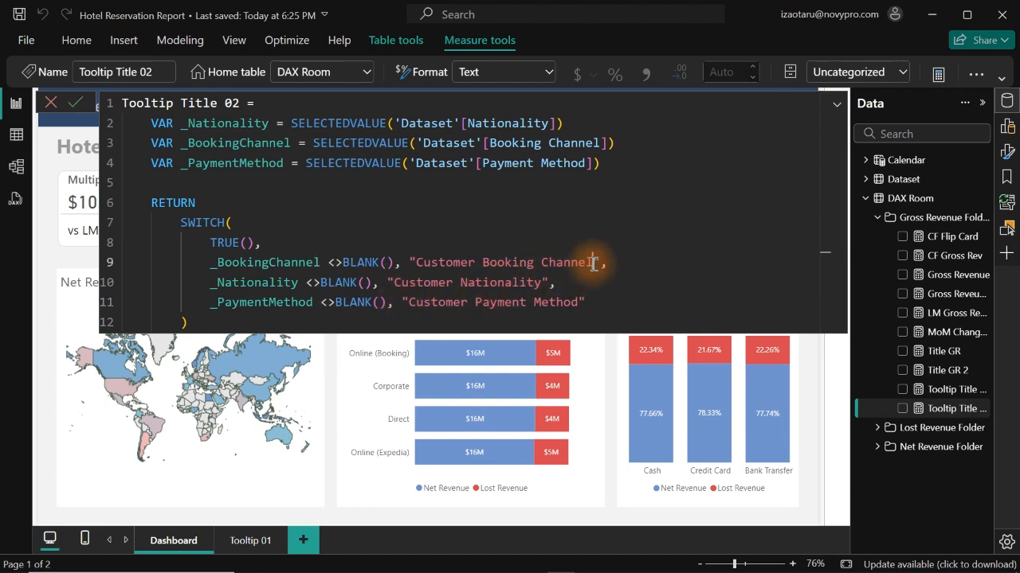
double_click(594, 264)
left_click(593, 263)
type(":")
double_click(543, 283)
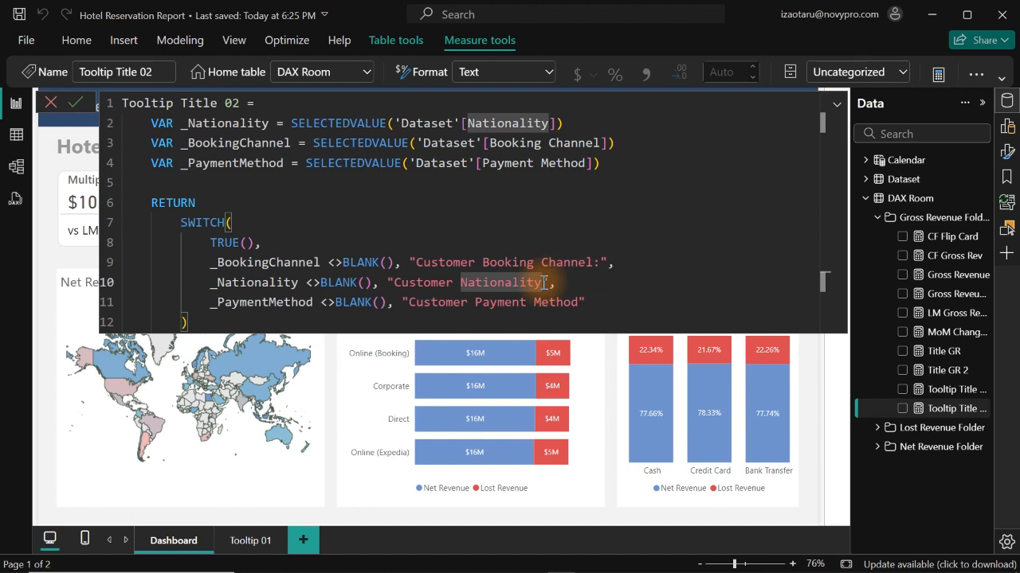
left_click(544, 283)
type(":")
left_click(580, 301)
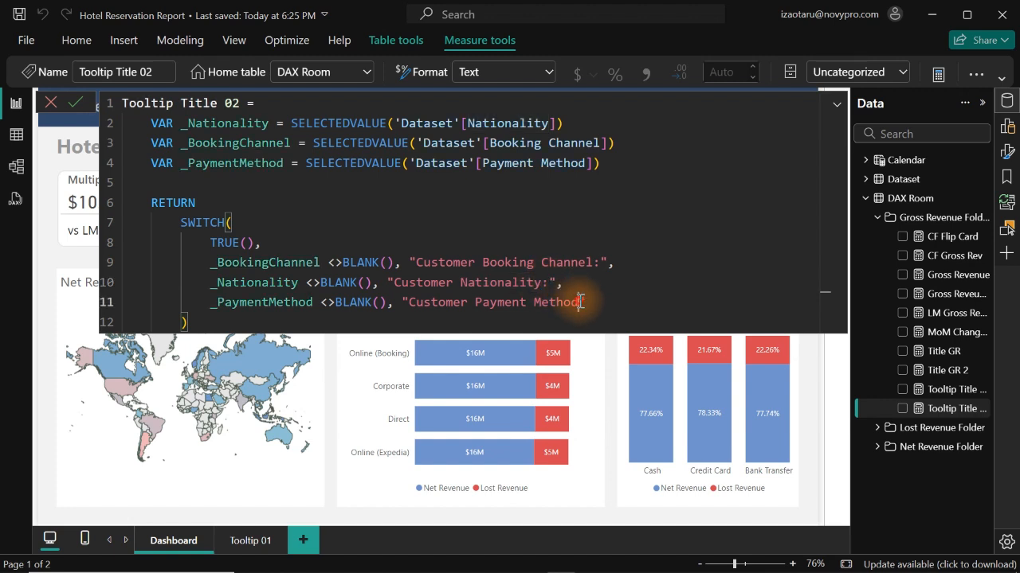
double_click(580, 301)
left_click(581, 302)
type(":")
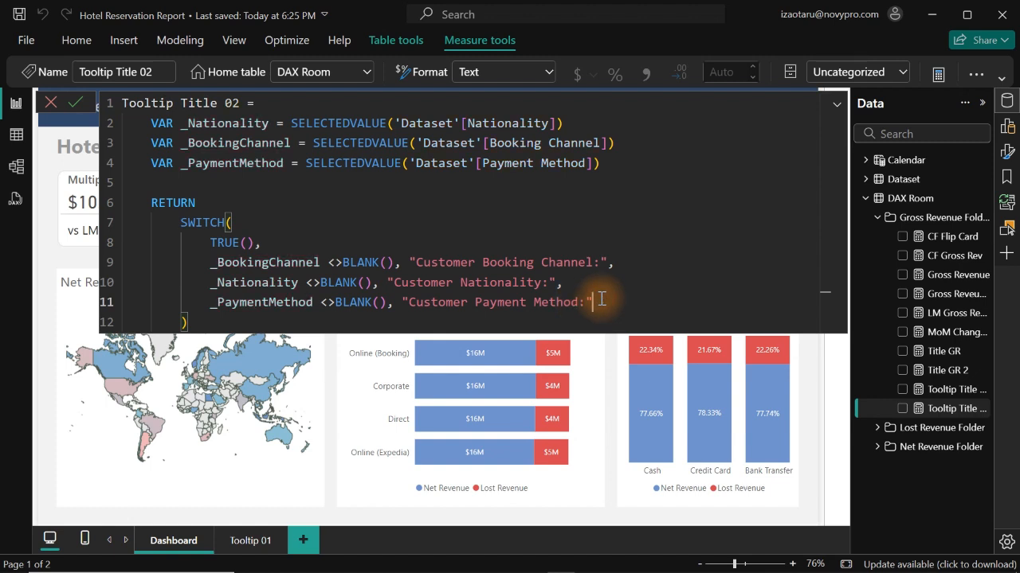
key("Return")
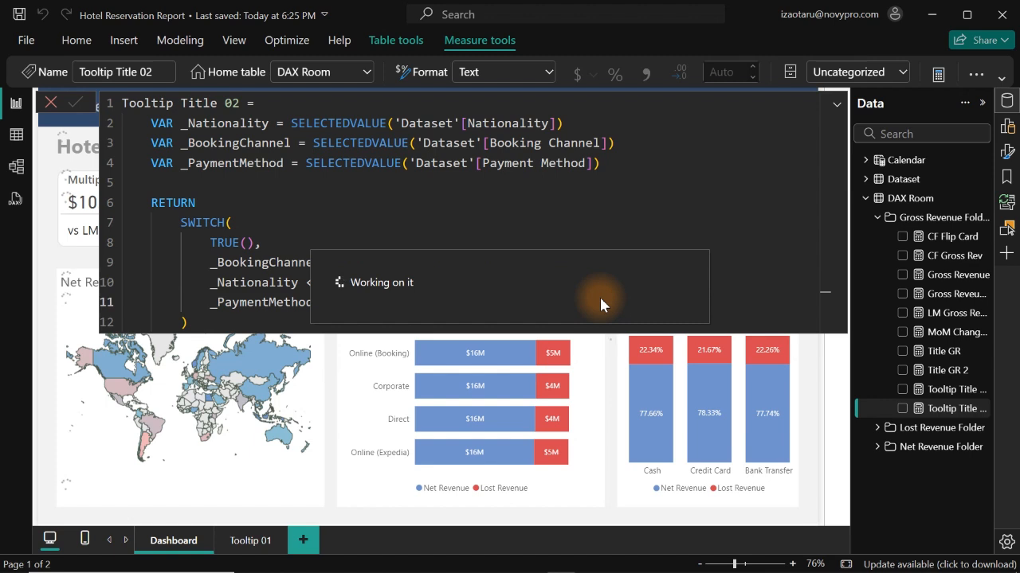
Go to the Tooltip 01 page, copy the measure name Tooltip Title 02 and leave the formula editor.
left_click(250, 540)
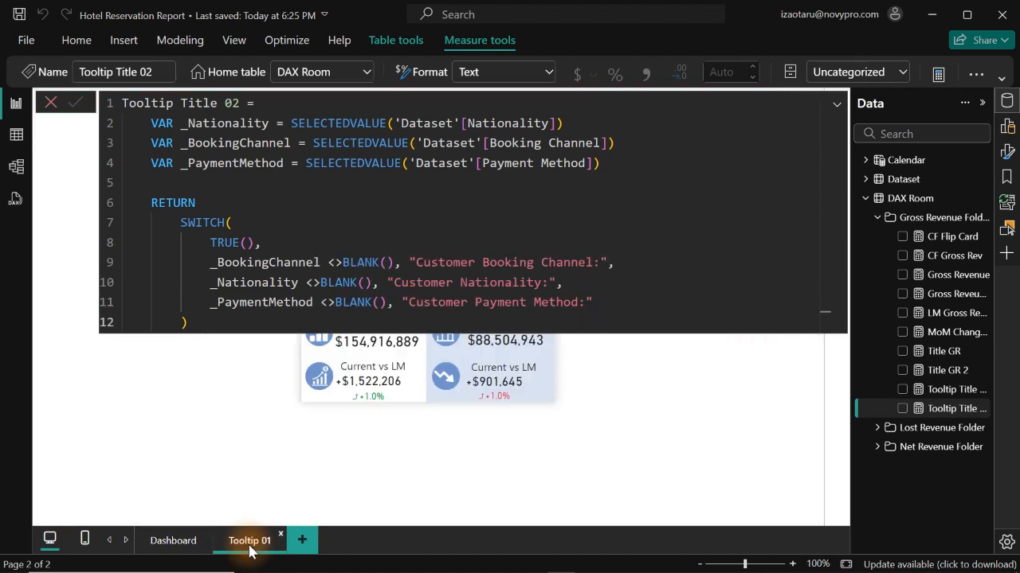
left_click_drag(239, 103, 120, 102)
key("ctrl+c")
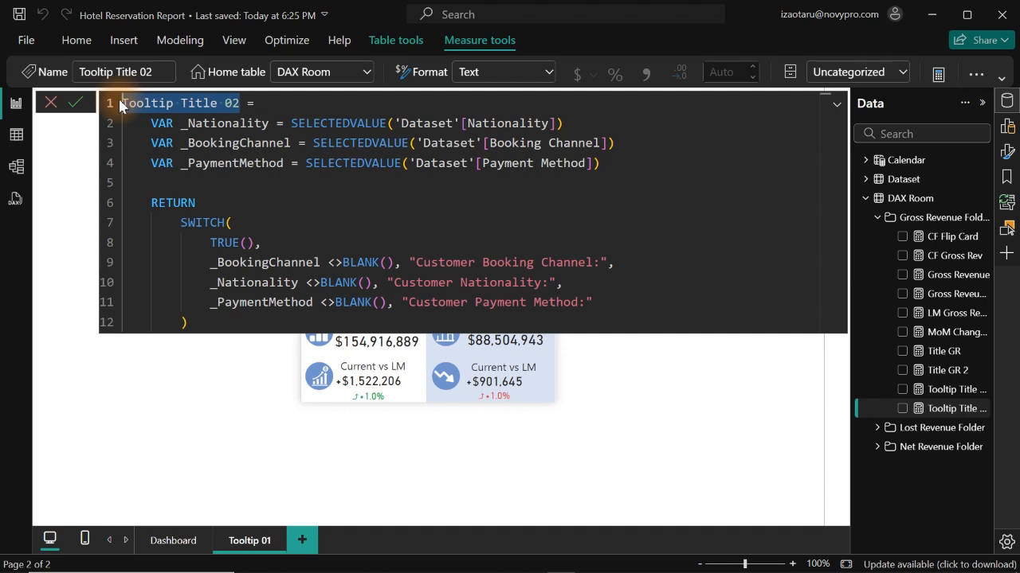
left_click(538, 432)
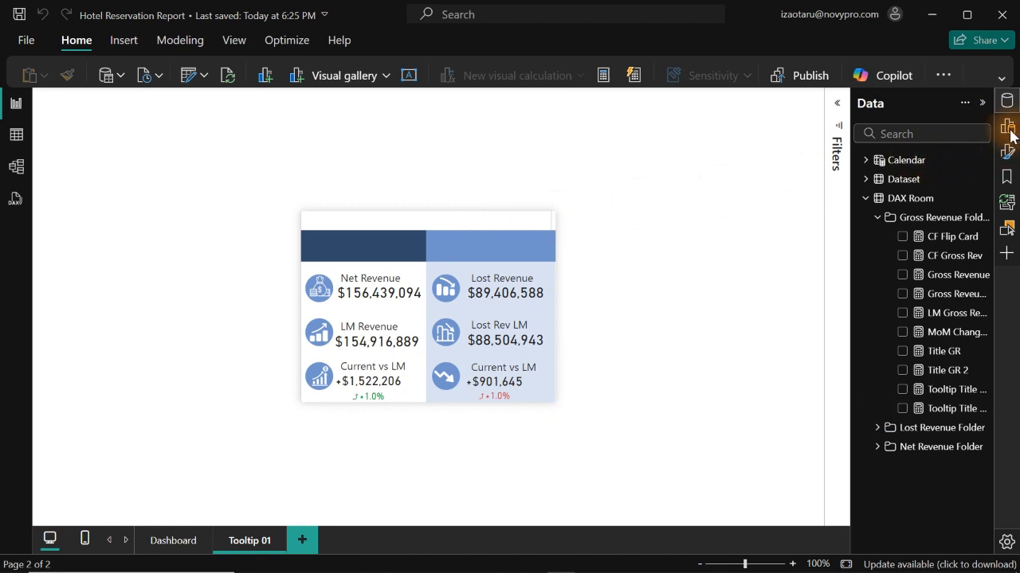
Insert a text box on the Tooltip 01 page and widen it to span the full tooltip width.
left_click(124, 47)
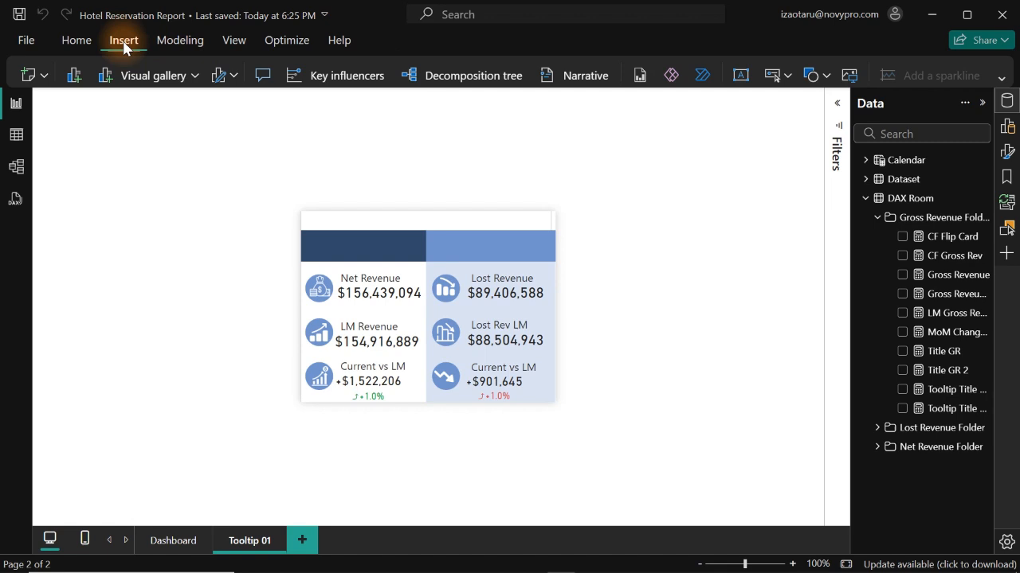
left_click(1003, 79)
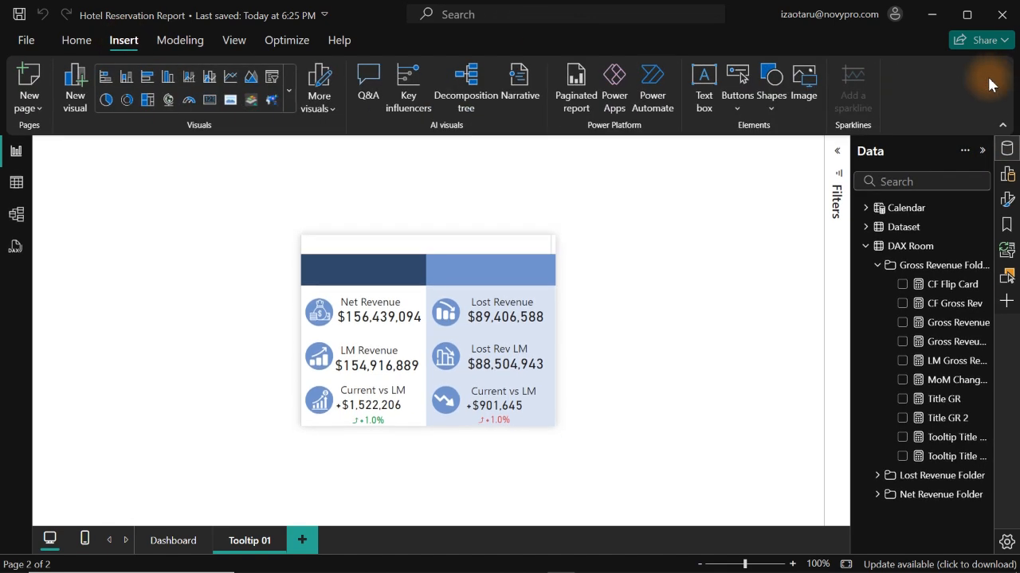
left_click(704, 80)
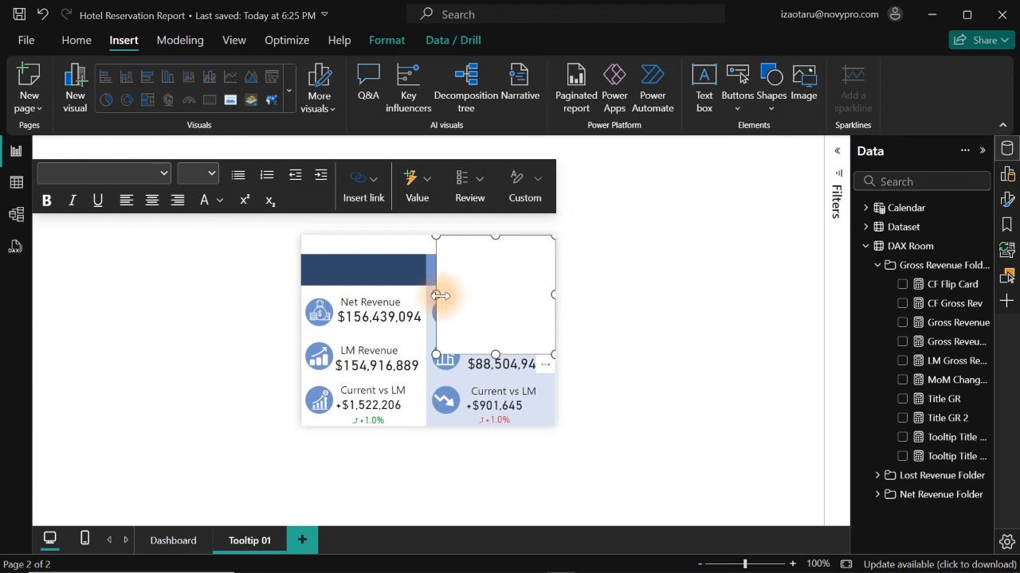
left_click_drag(440, 295, 301, 287)
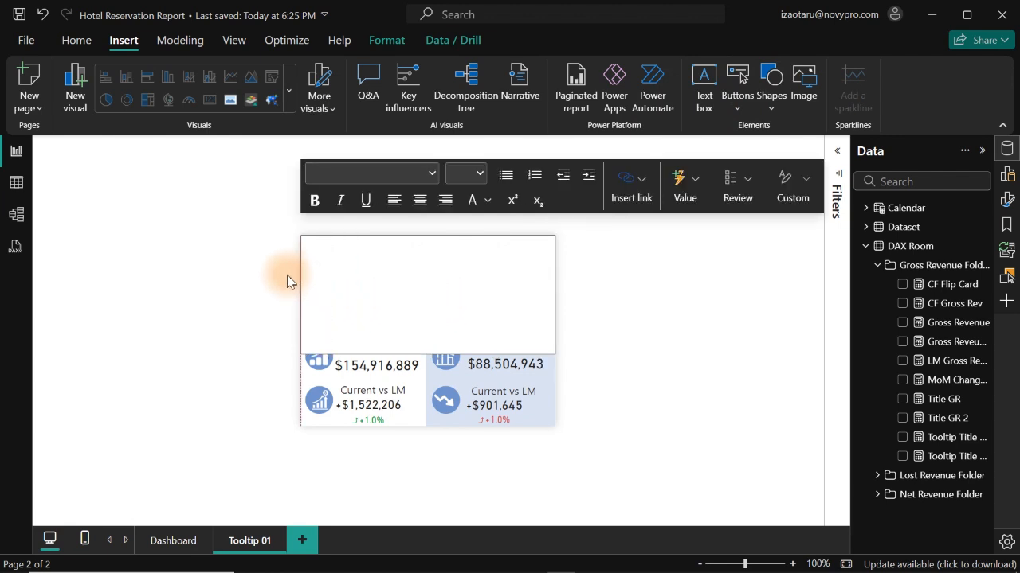
left_click(357, 261)
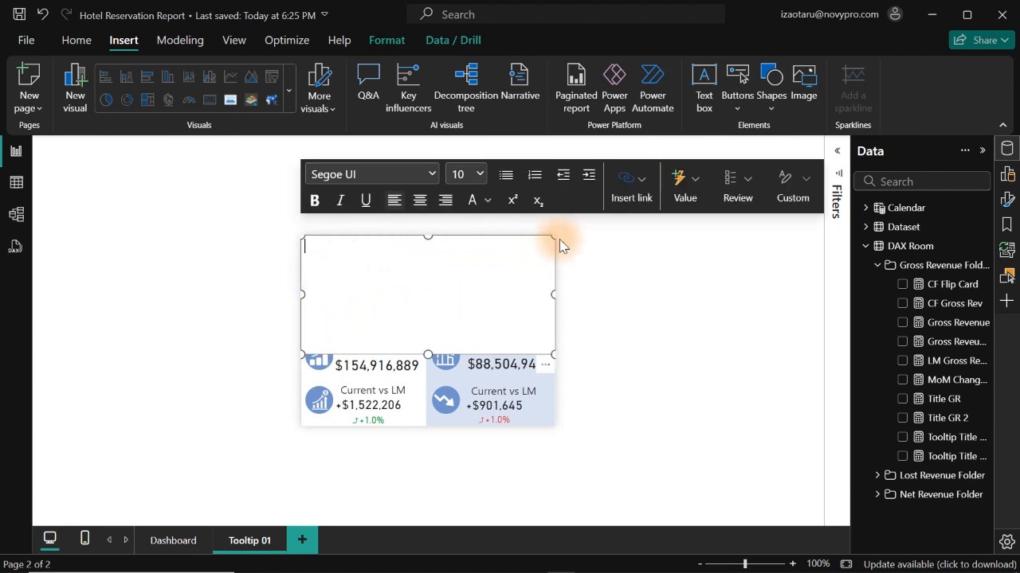
Add a dynamic value based on the Tooltip Title 02 measure to the text box and save it.
left_click(684, 191)
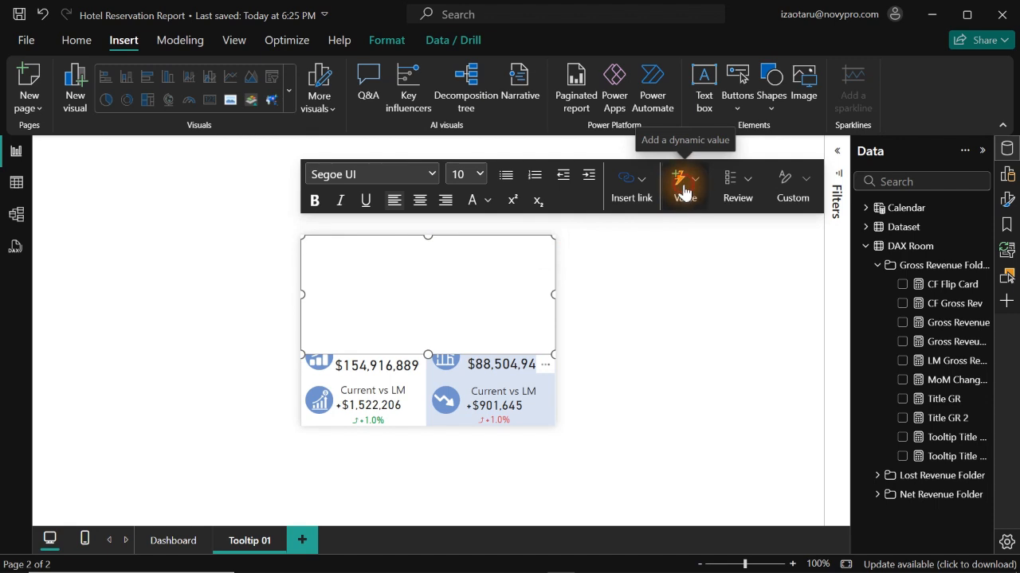
left_click(472, 301)
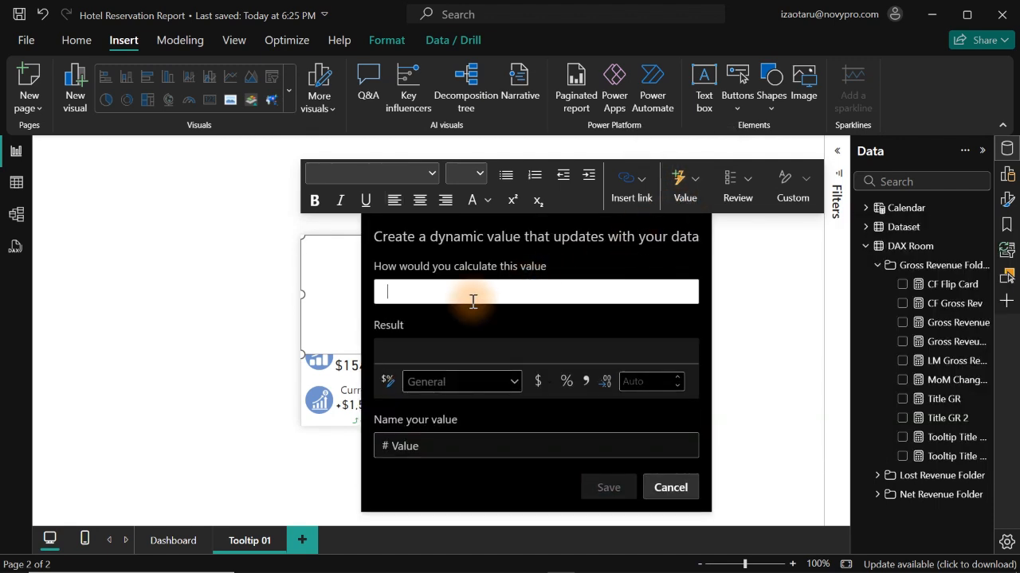
key("ctrl+v")
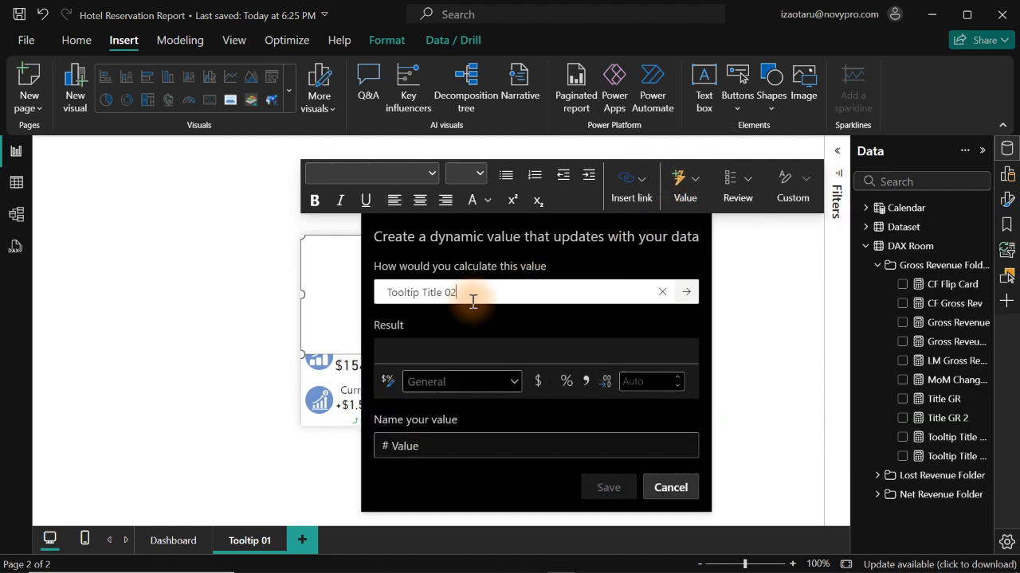
left_click(684, 299)
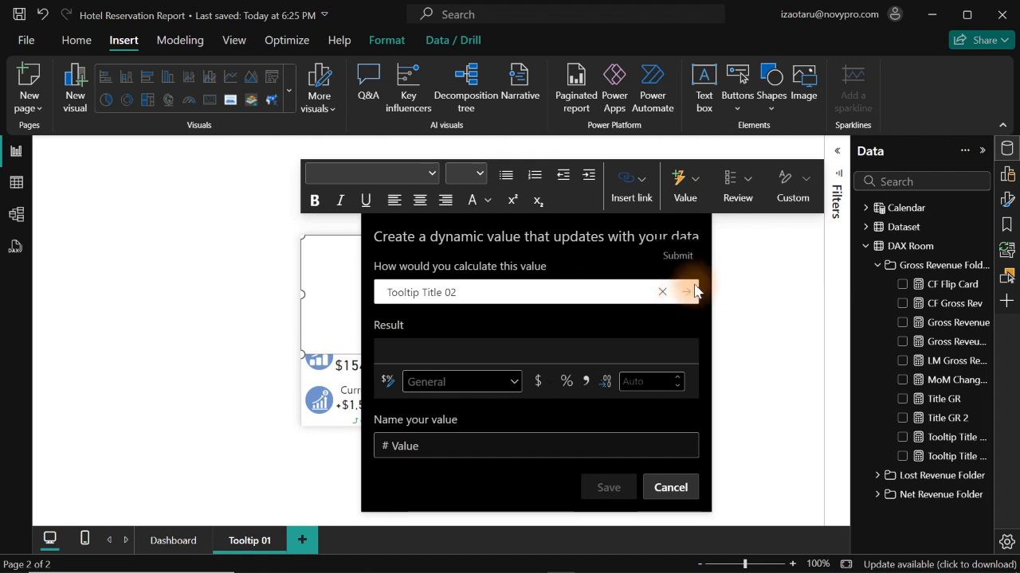
left_click(688, 294)
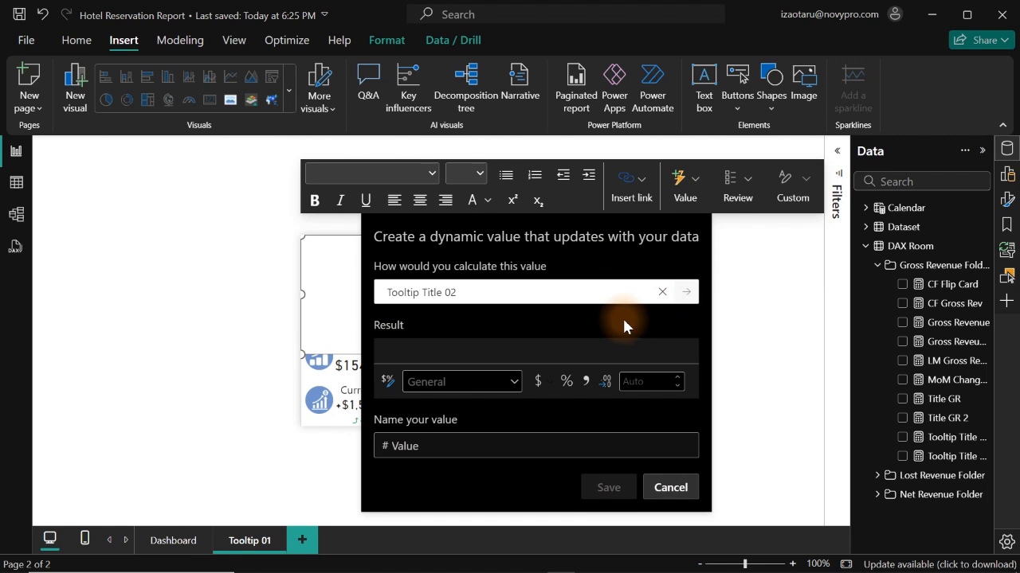
left_click(685, 292)
key("ctrl+c")
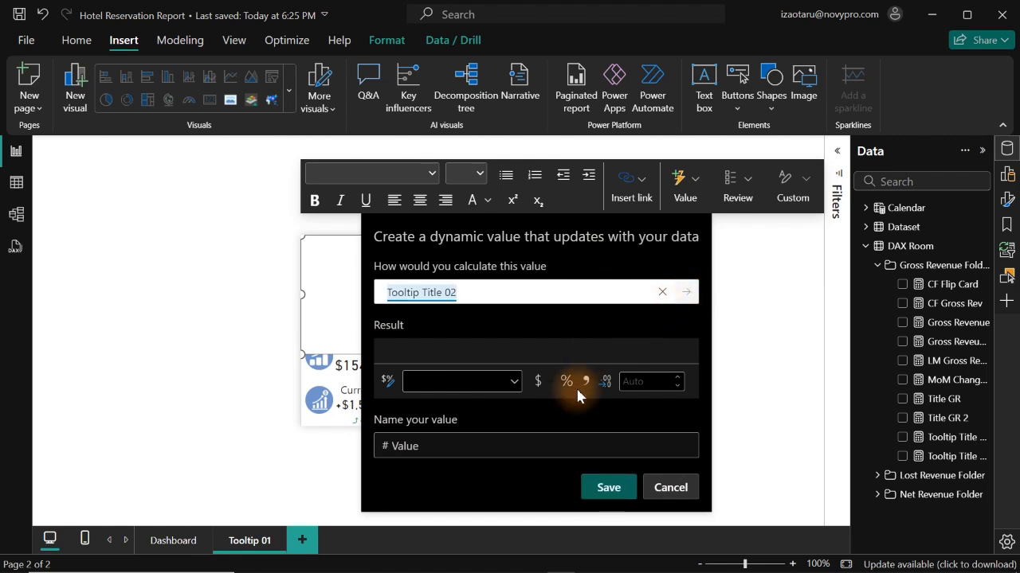
left_click(608, 488)
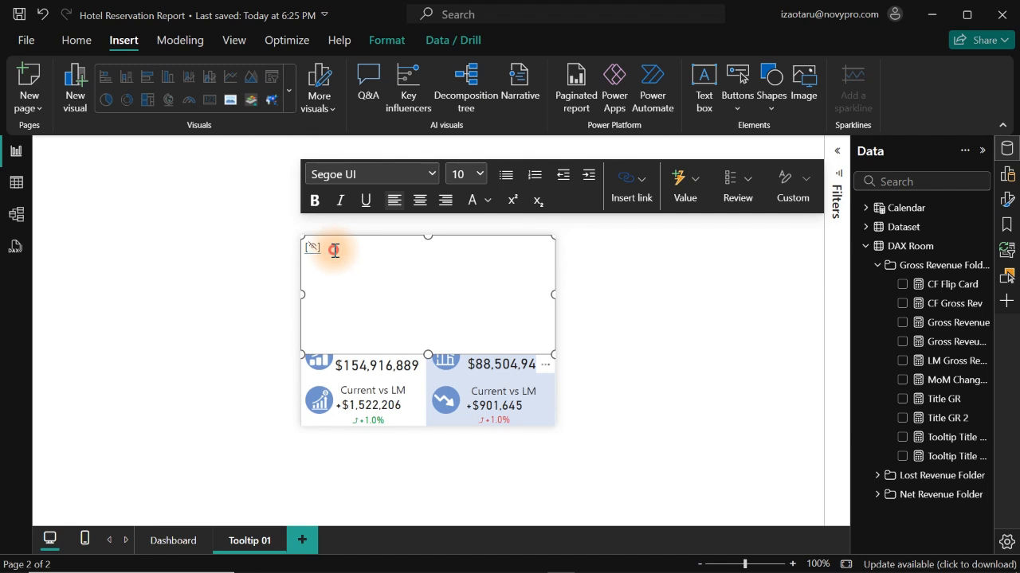
Add a second dynamic value based on the Tooltip Title 01 measure after the first and save it.
left_click(682, 183)
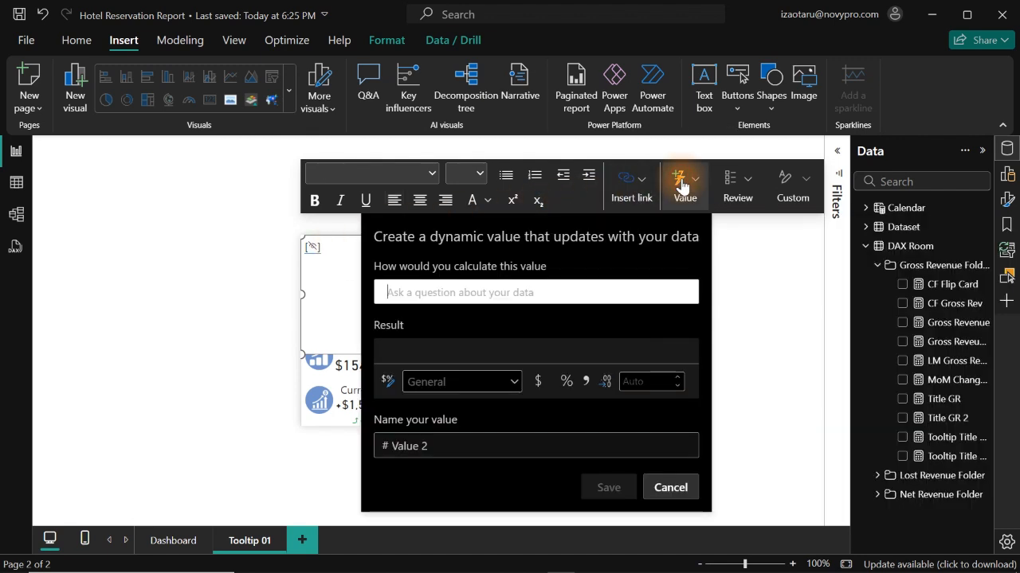
key("ctrl+v")
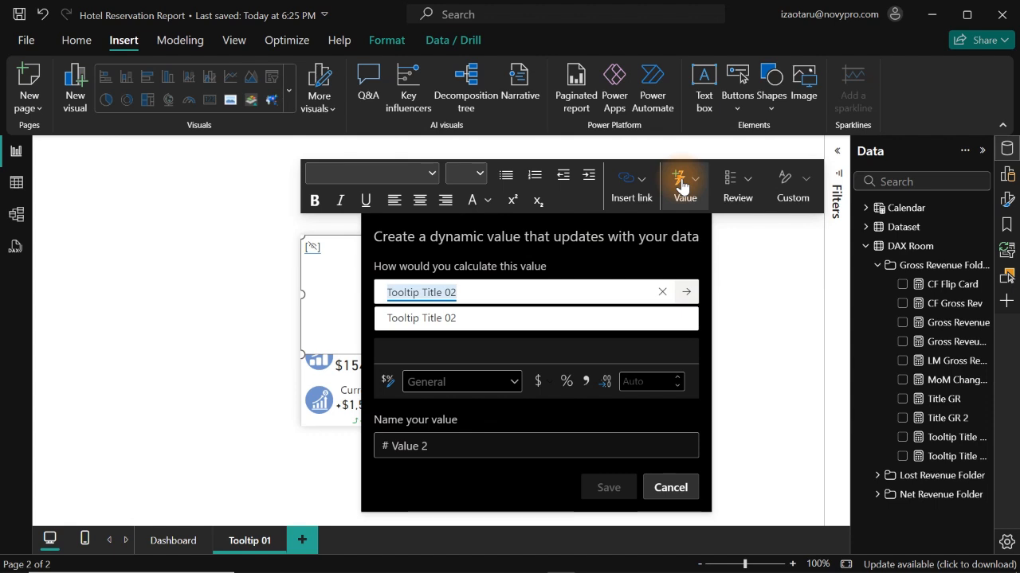
key("BackSpace")
type("1")
left_click(445, 318)
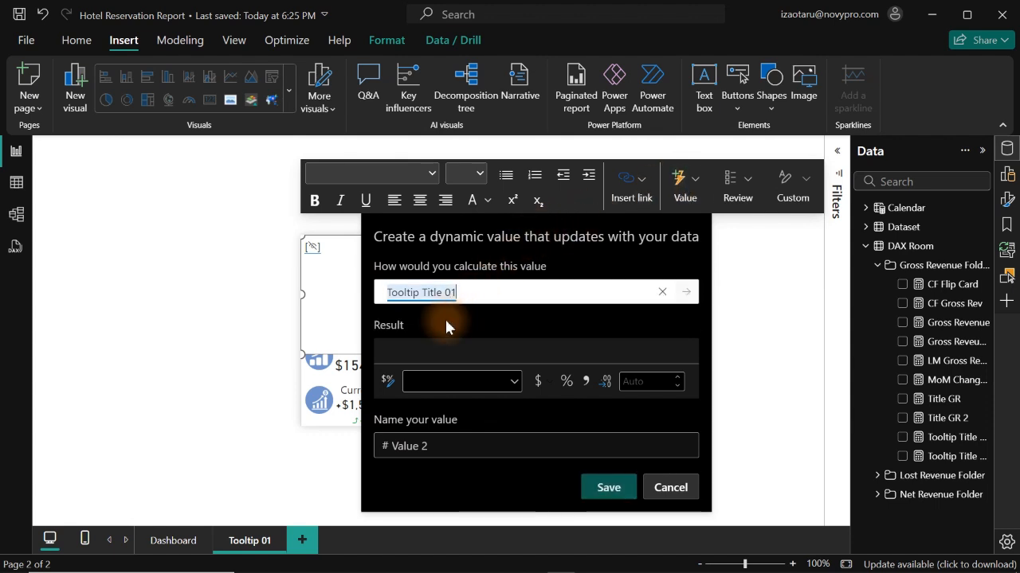
left_click(610, 489)
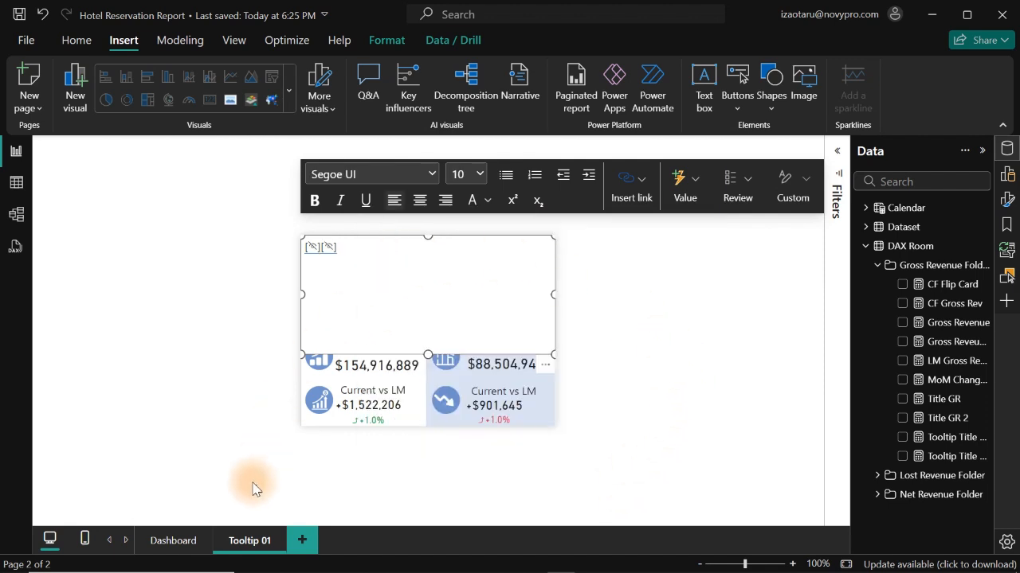
Preview the tooltip over Russia on the Dashboard map, and return to the Tooltip 01 page.
left_click(173, 541)
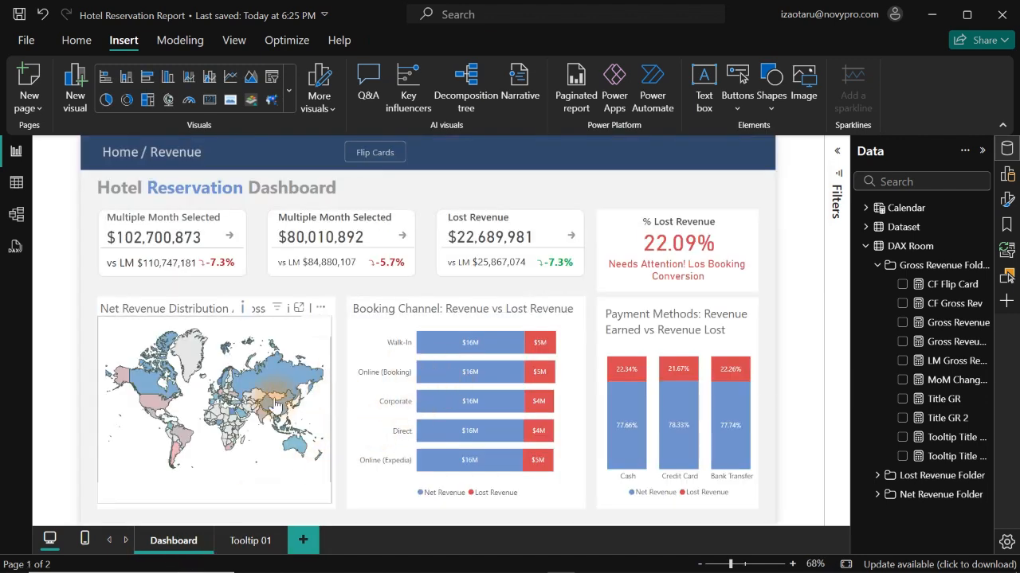
mouse_move(274, 388)
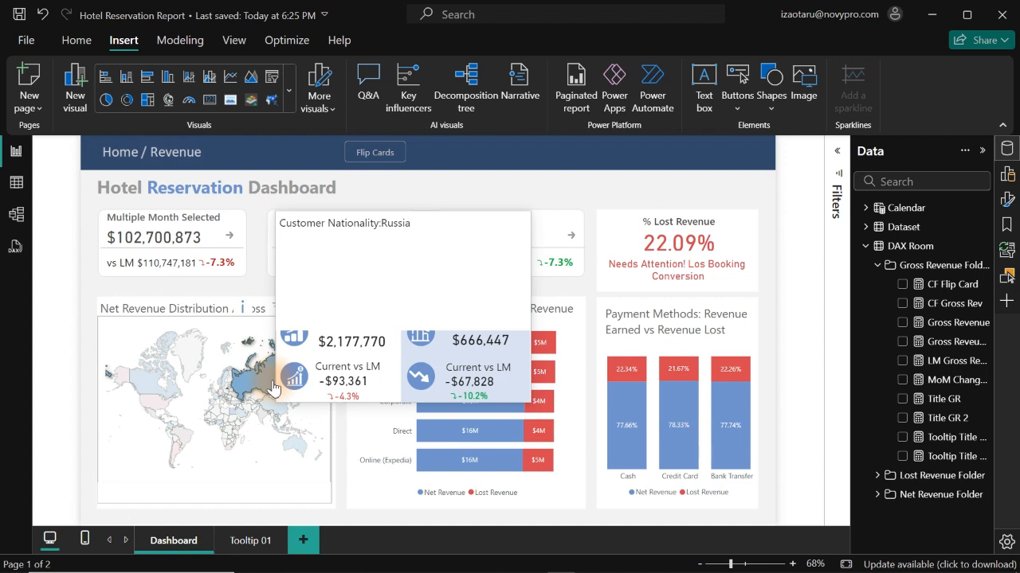
left_click(248, 541)
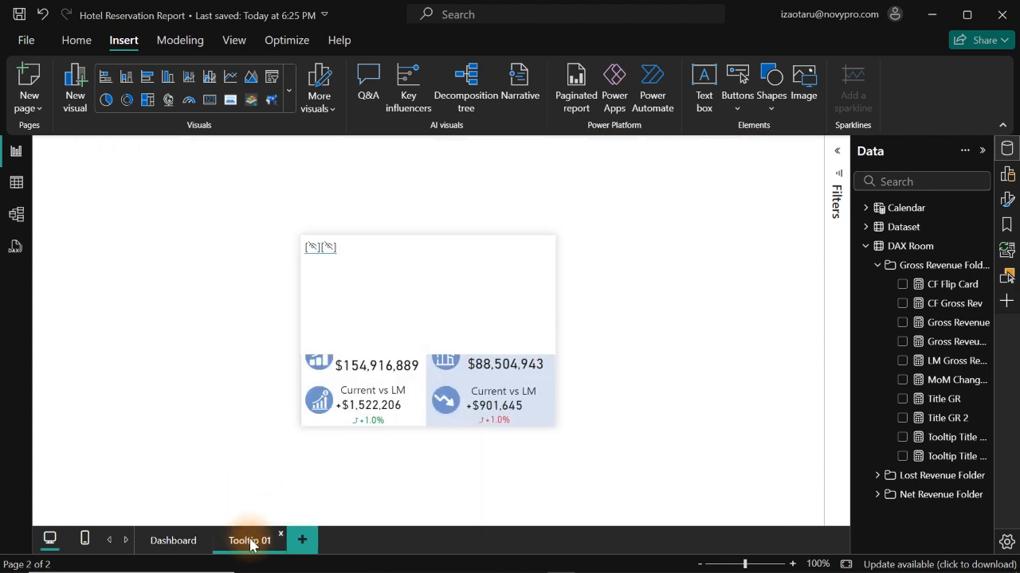
Put a space between the two dynamic values and format the second one in Segoe (Bold) with a dark blue font colour.
left_click(338, 251)
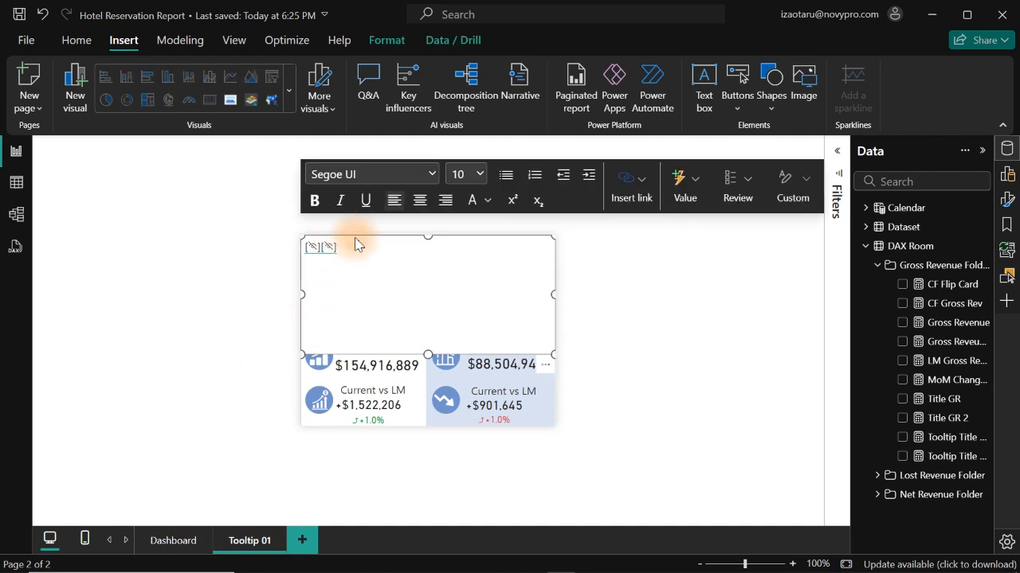
left_click(320, 246)
key("shift+Right")
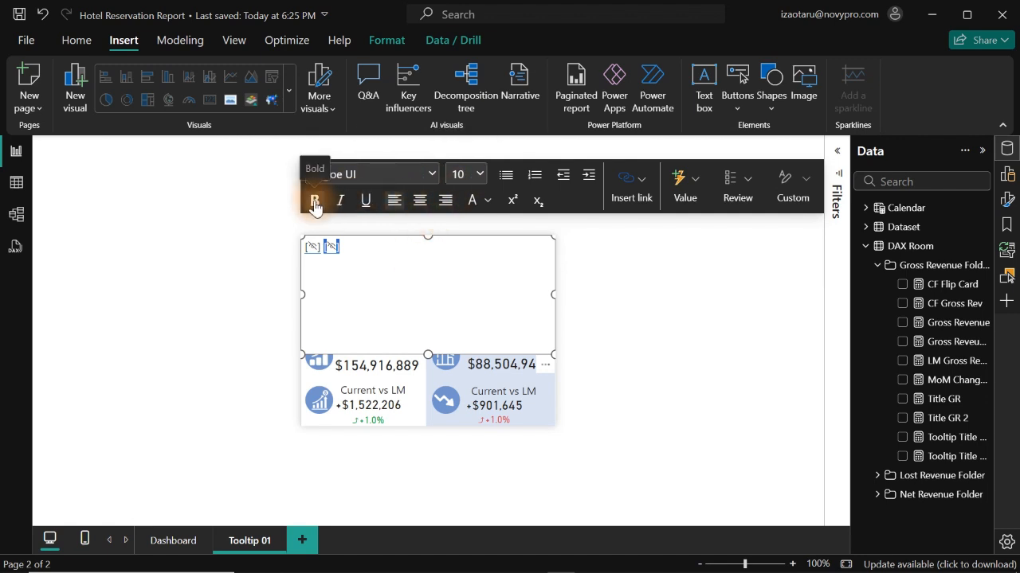
left_click(430, 171)
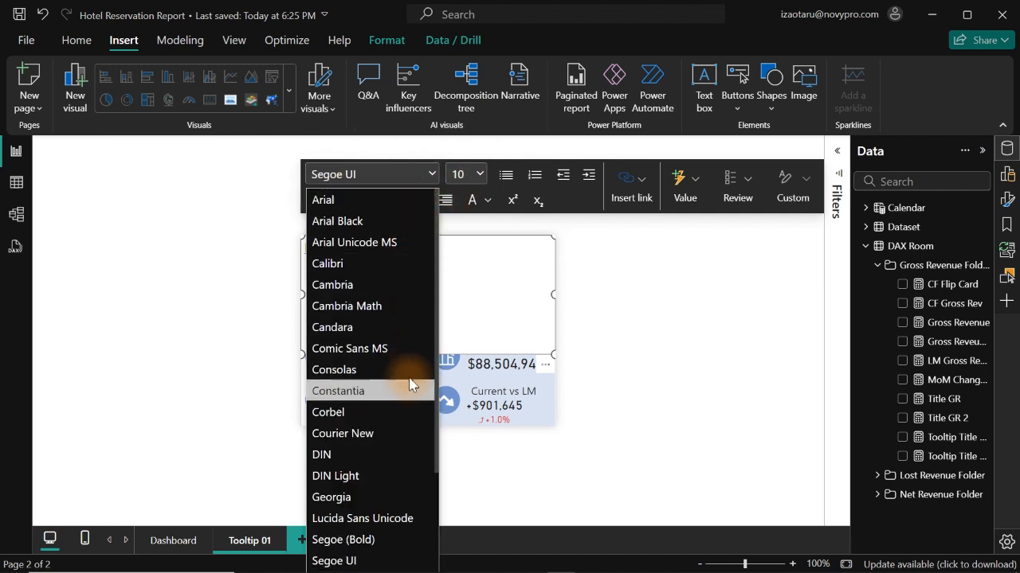
left_click(370, 544)
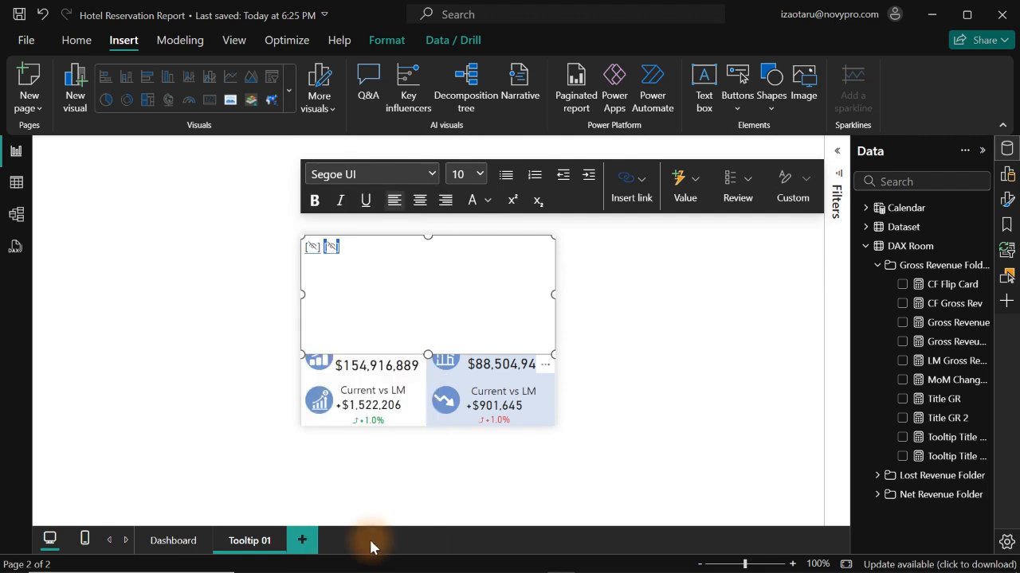
left_click(488, 202)
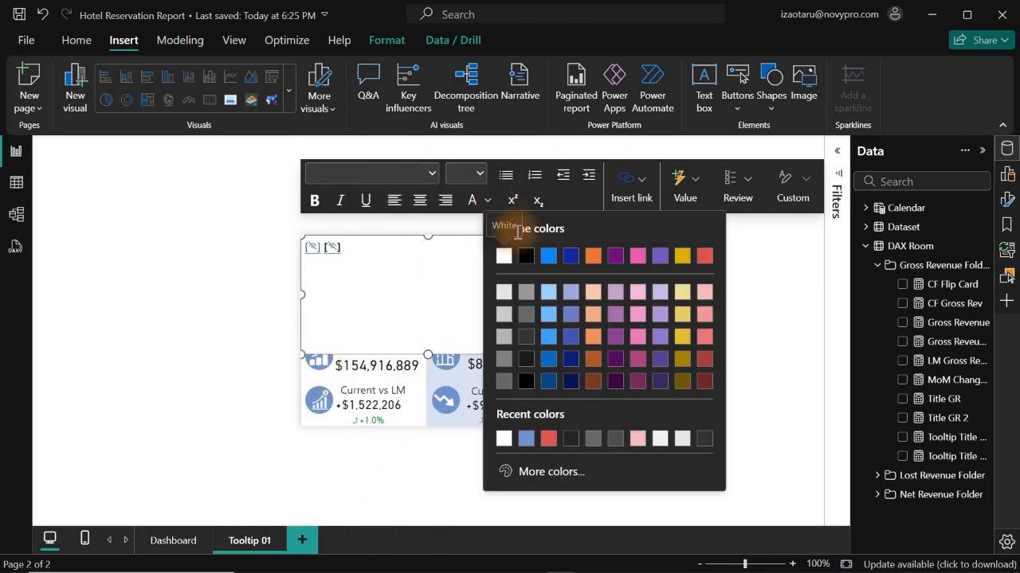
left_click(572, 382)
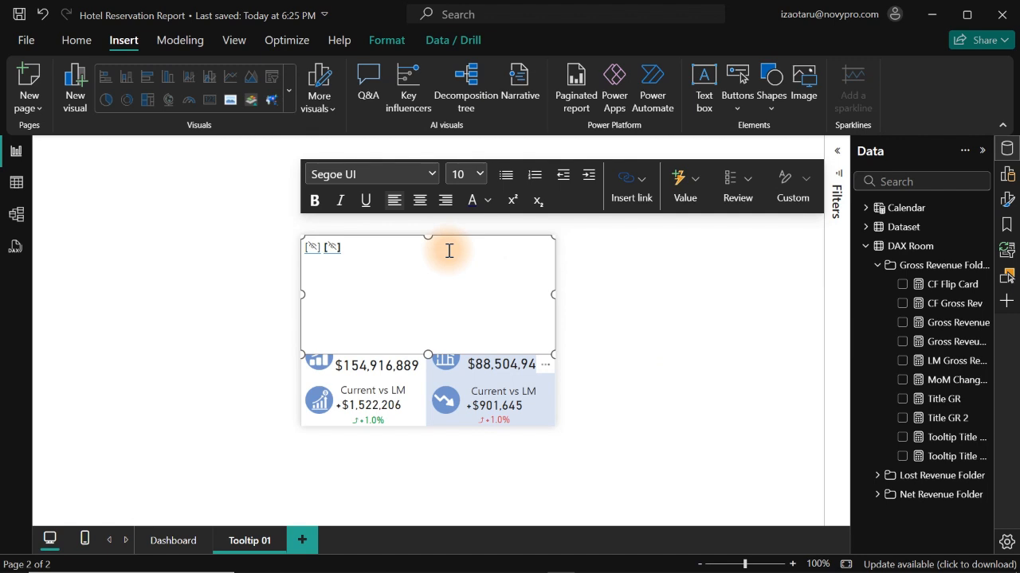
Set the font size of both dynamic values in the text box to 12.
left_click(355, 246)
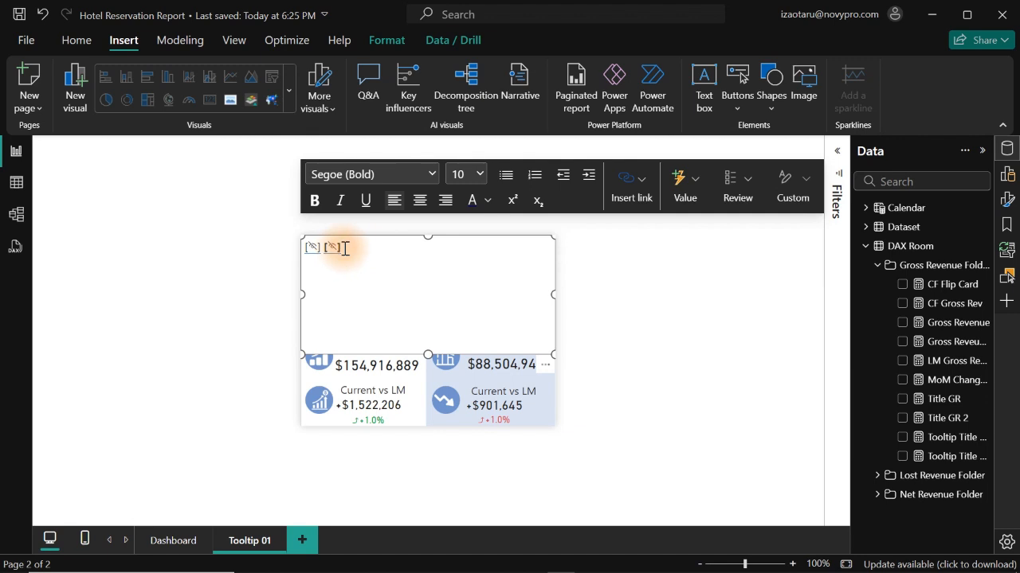
left_click(324, 247)
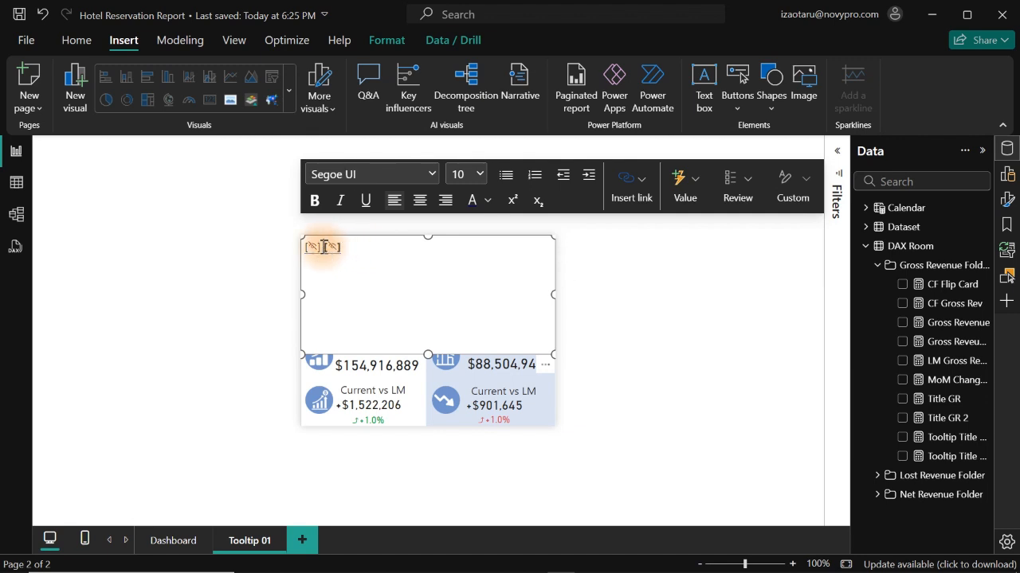
key("ctrl+a")
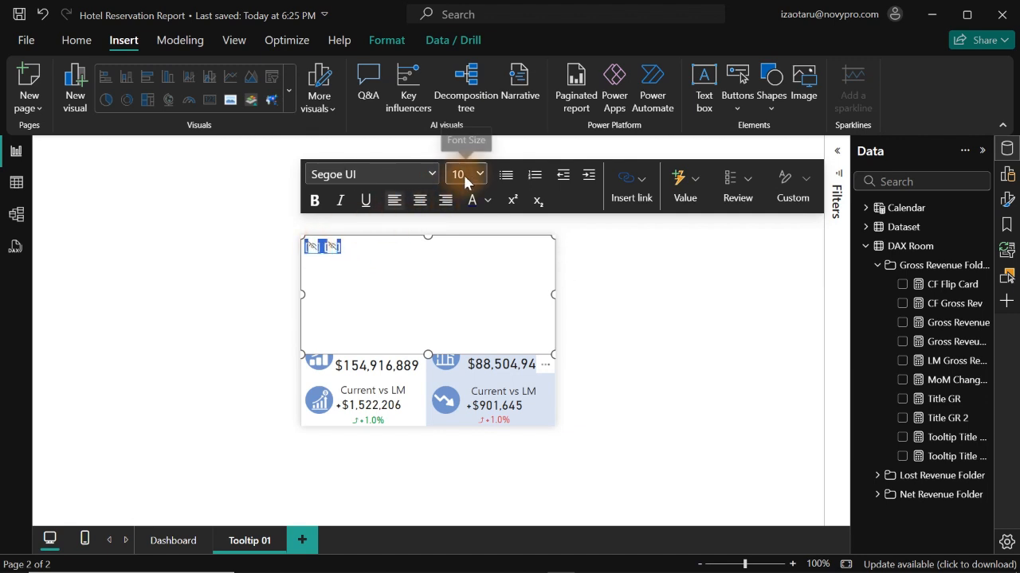
left_click(466, 175)
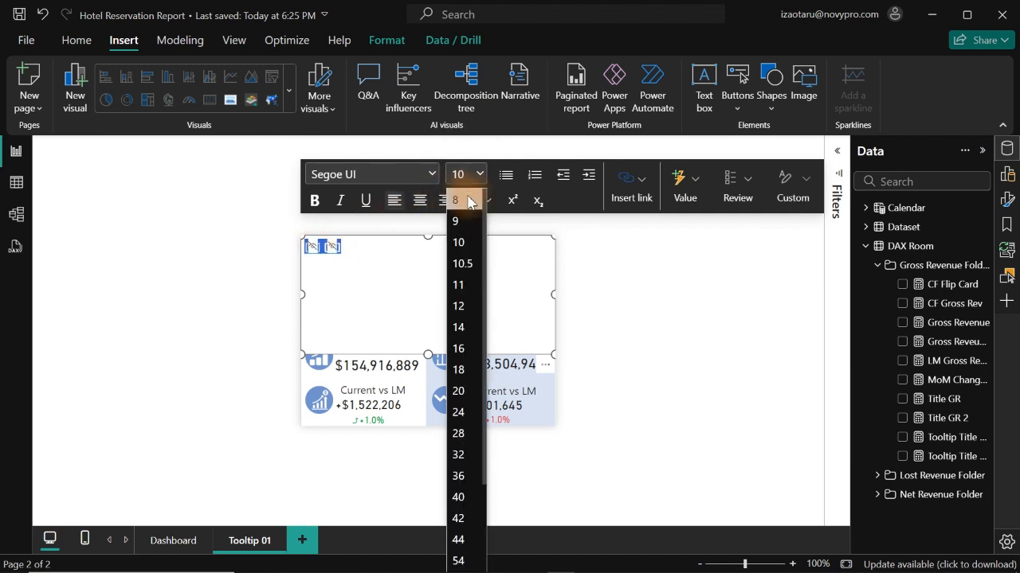
left_click(461, 306)
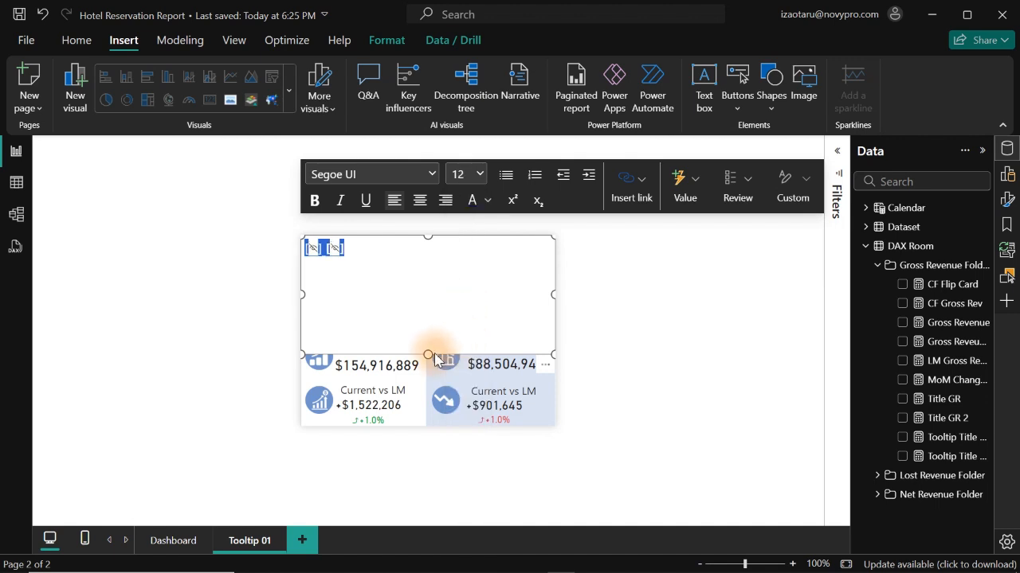
Reduce the text box height to about 31 to fit above the coloured header bands, and centre its text.
left_click_drag(430, 356, 421, 258)
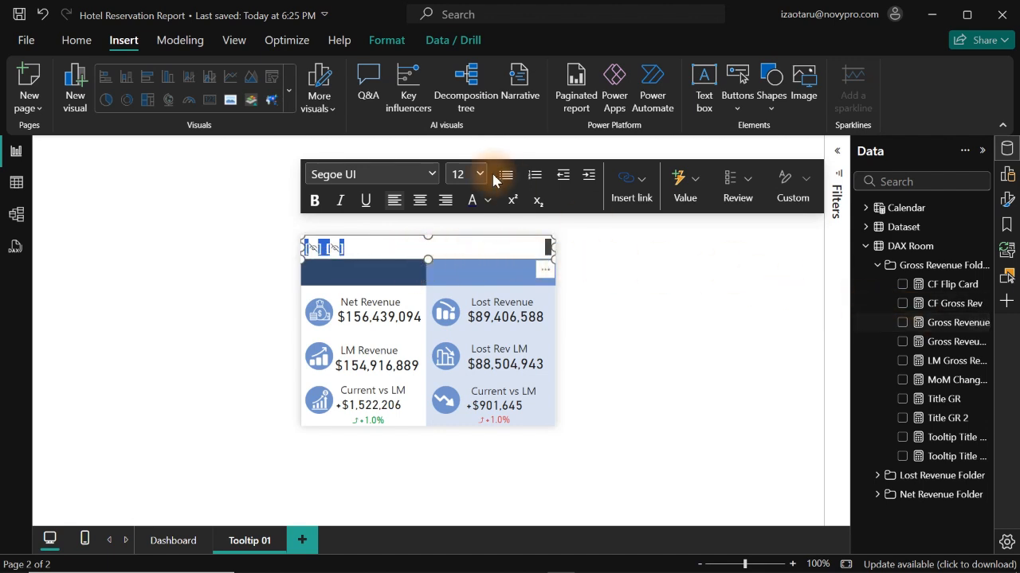
left_click(420, 200)
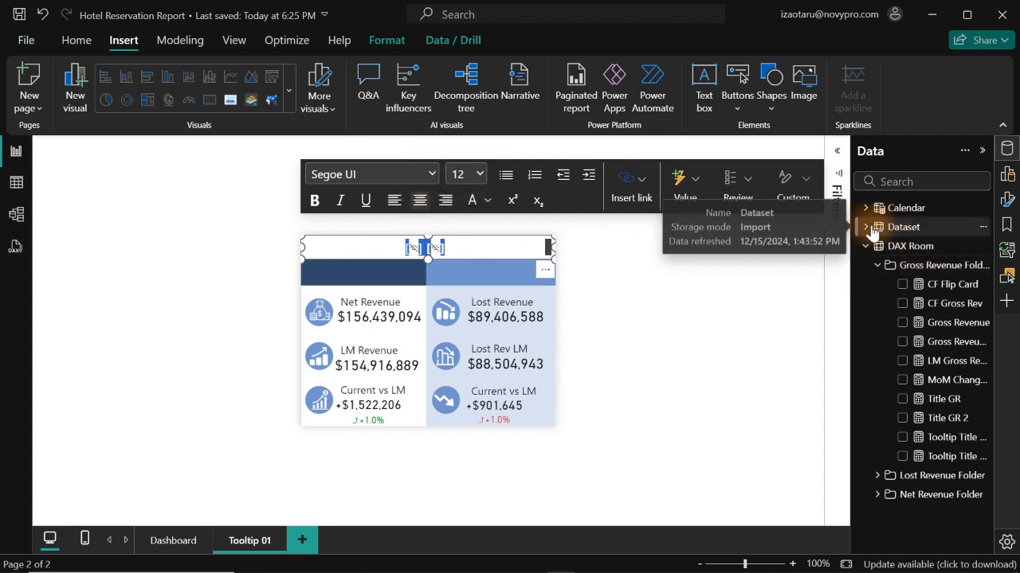
Turn off the background of the title text box in its formatting options.
left_click(1006, 155)
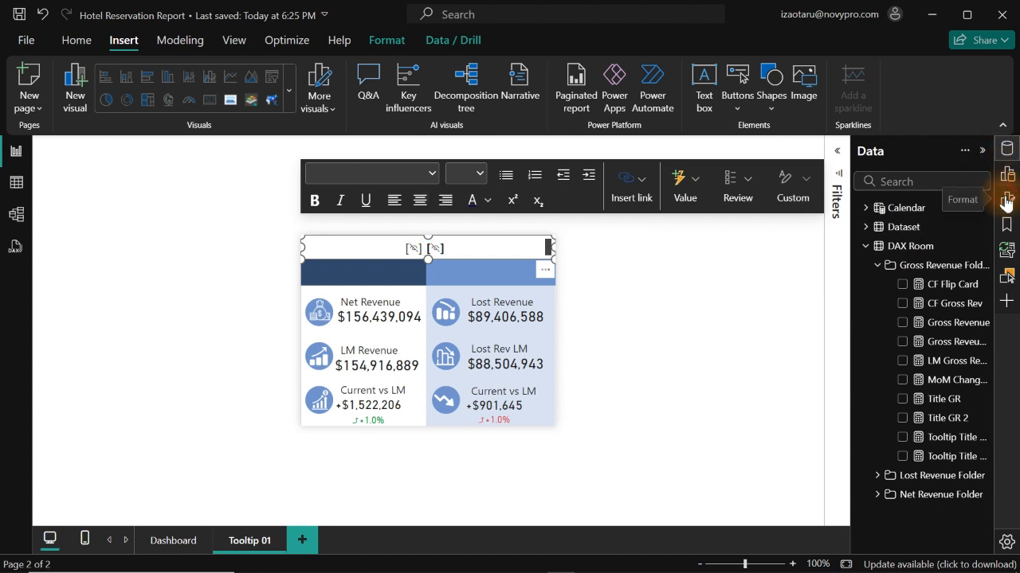
left_click(1006, 198)
left_click(763, 250)
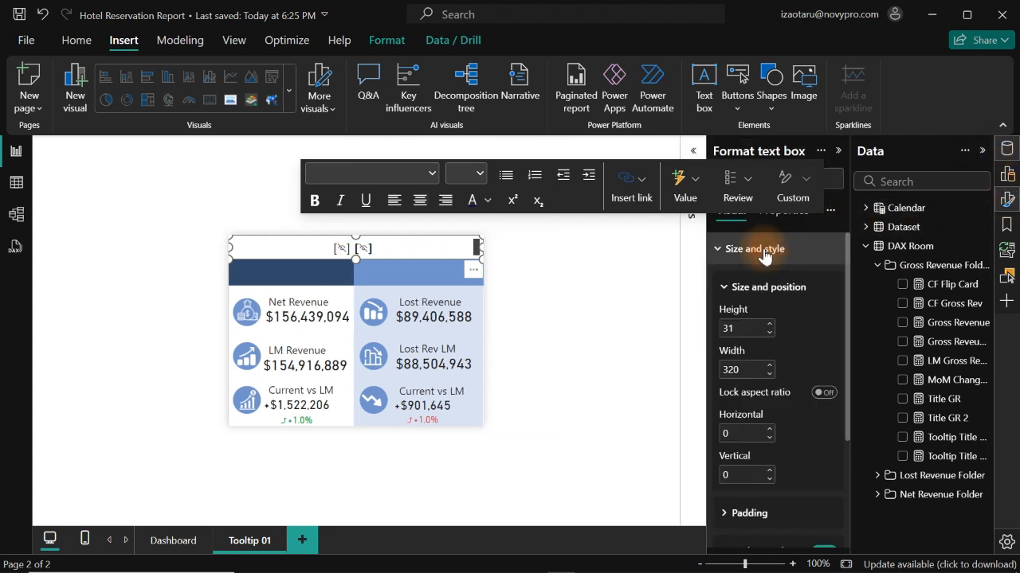
scroll(846, 359, "down", 2)
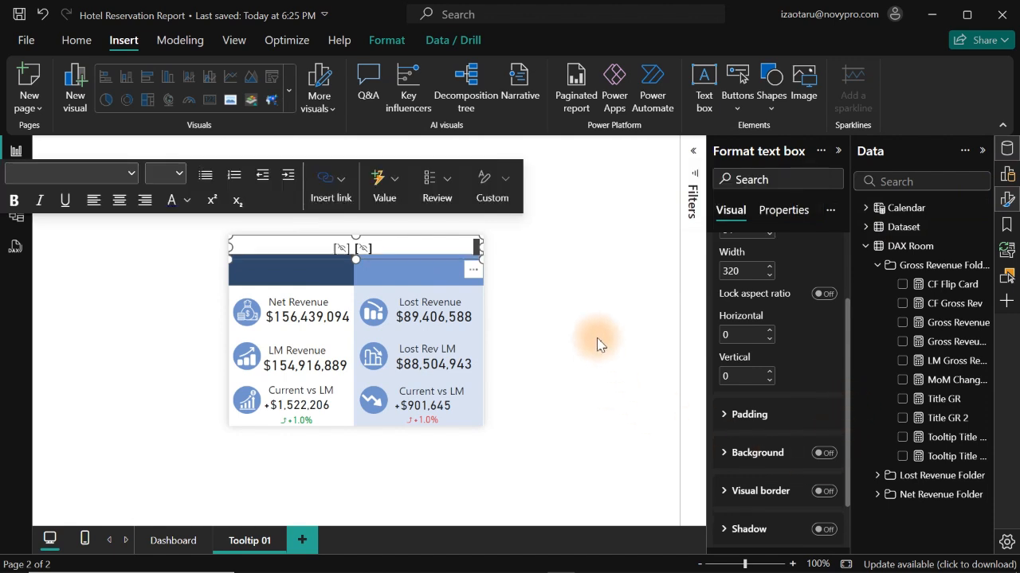
Centre the two dynamic values in the tooltip's title text box and set their font size to 10.
left_click(383, 250)
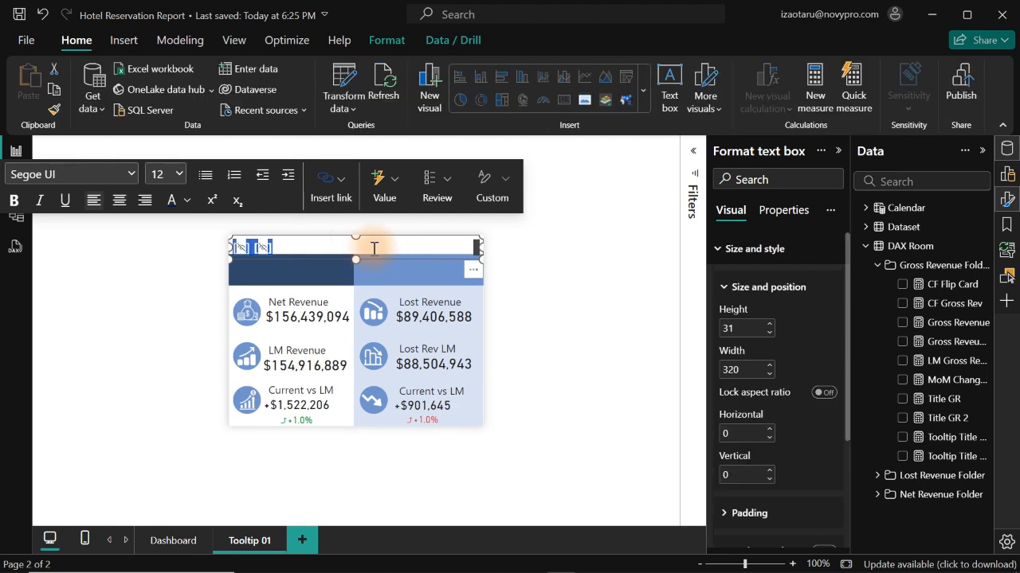
left_click(120, 200)
left_click(177, 176)
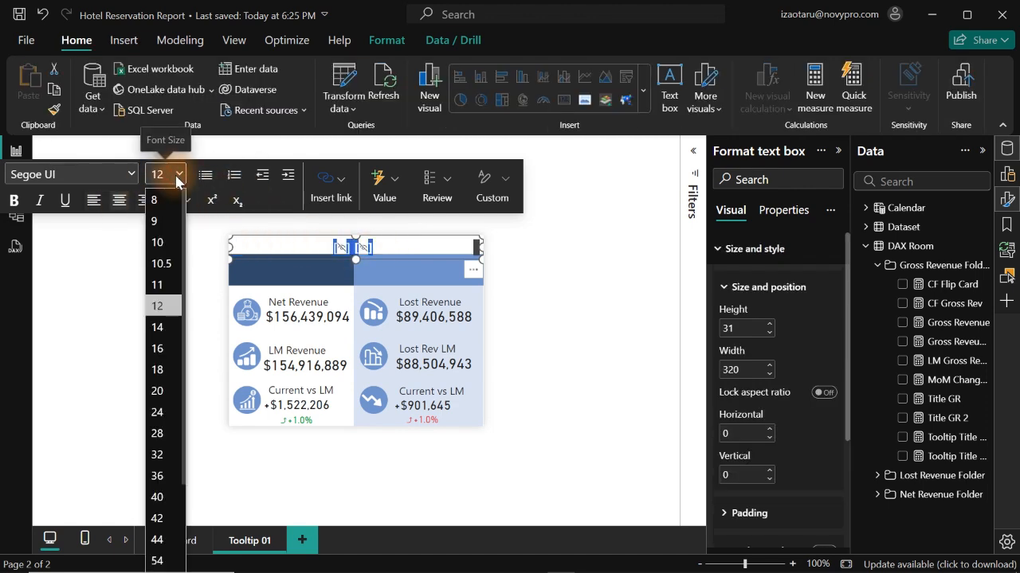
left_click(158, 284)
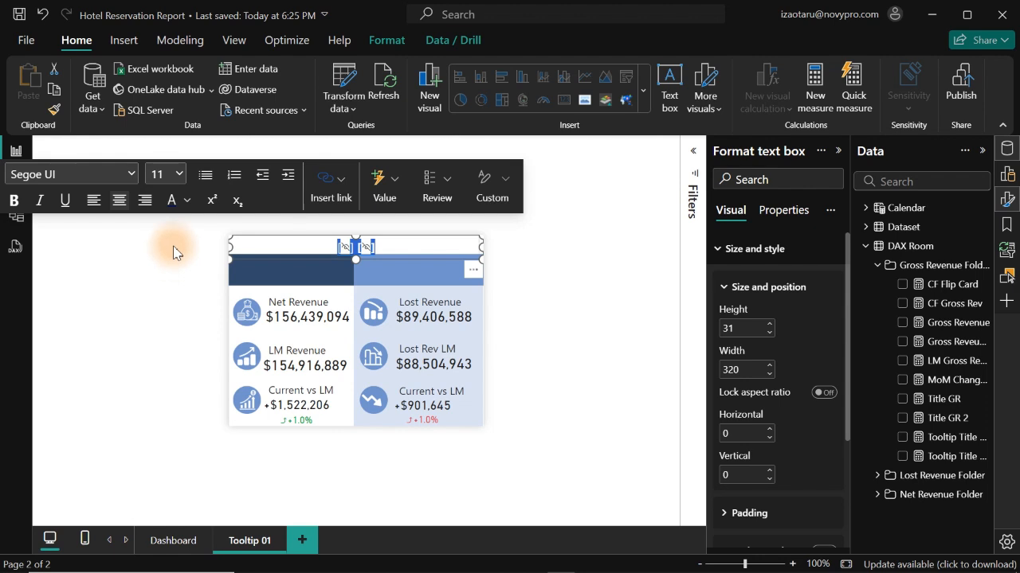
left_click(177, 176)
left_click(162, 243)
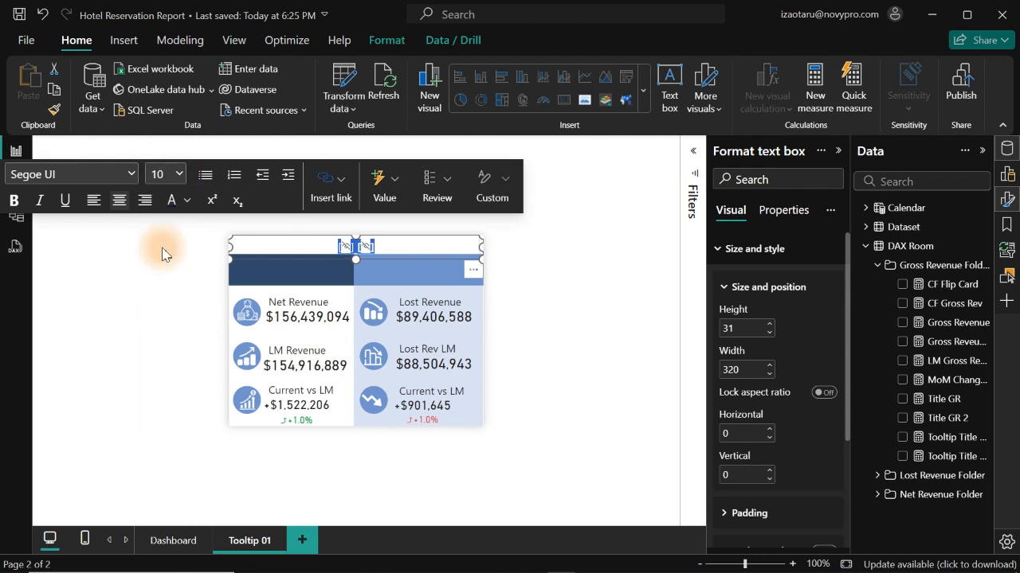
left_click(608, 320)
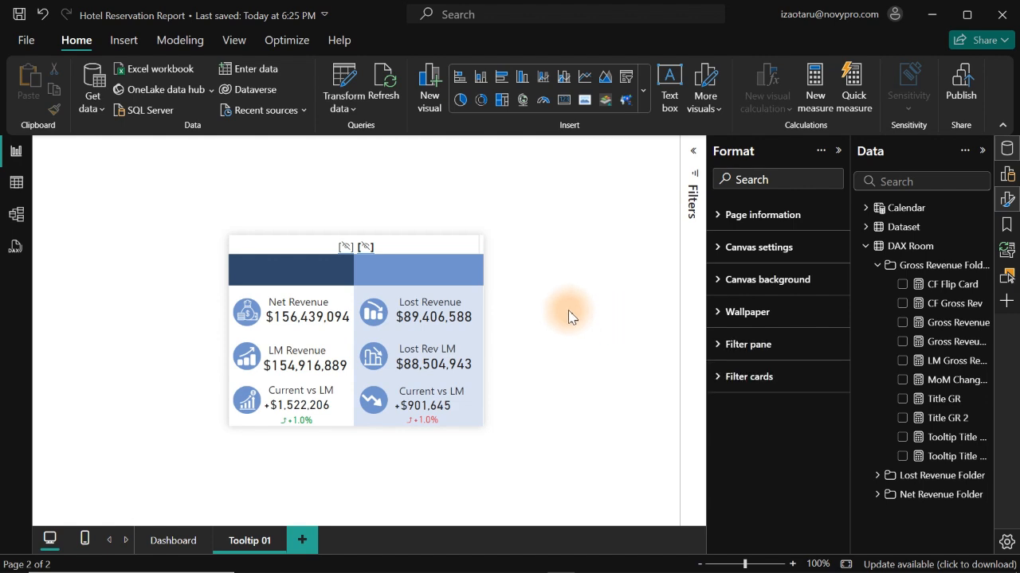
On the Dashboard page, try the darker blue #5A7BAE for the Net Revenue columns of the payment methods chart.
left_click(172, 542)
mouse_move(363, 392)
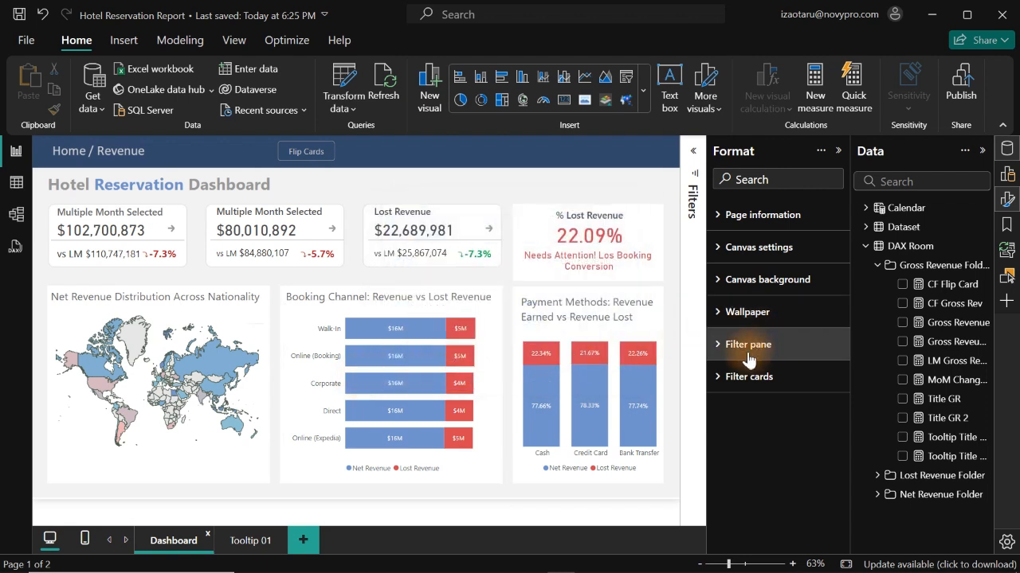
left_click(664, 399)
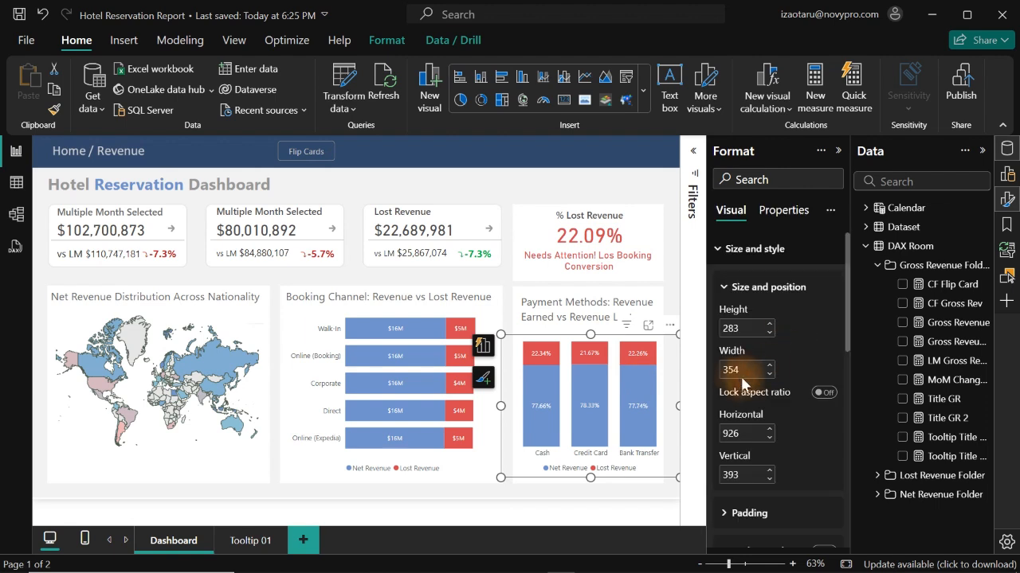
left_click(740, 250)
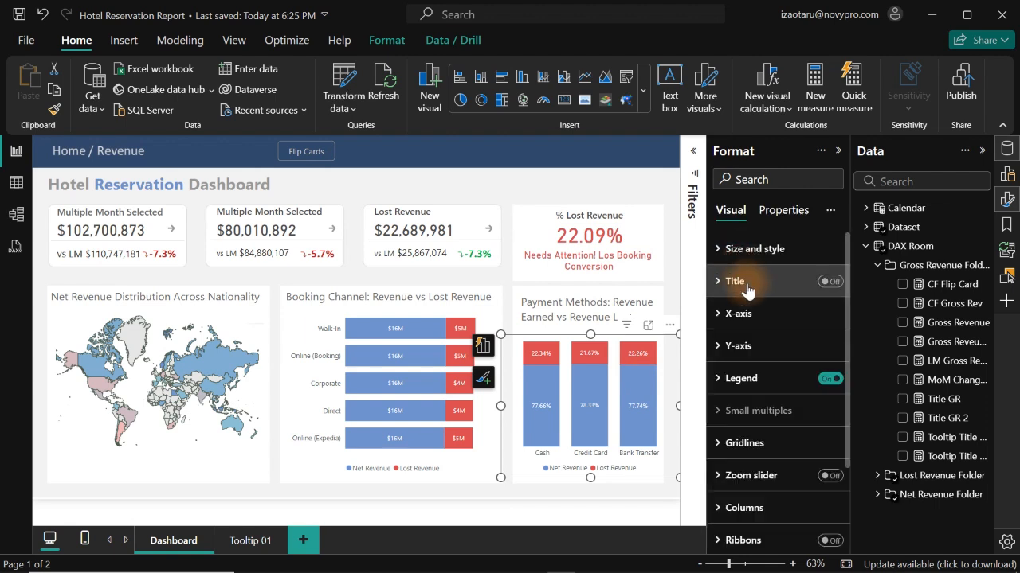
left_click(755, 508)
left_click_drag(850, 315, 847, 423)
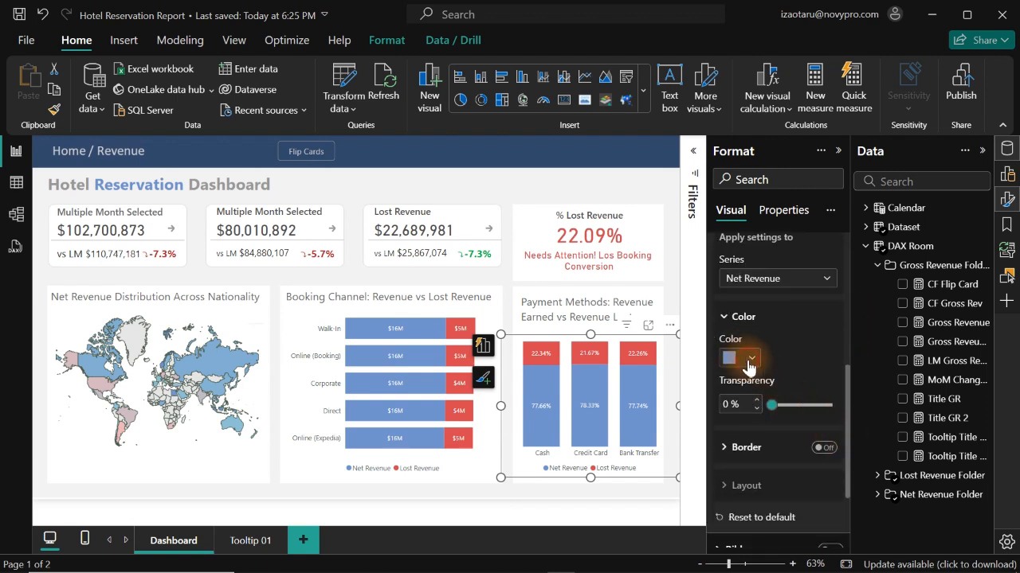
left_click(749, 360)
left_click(748, 320)
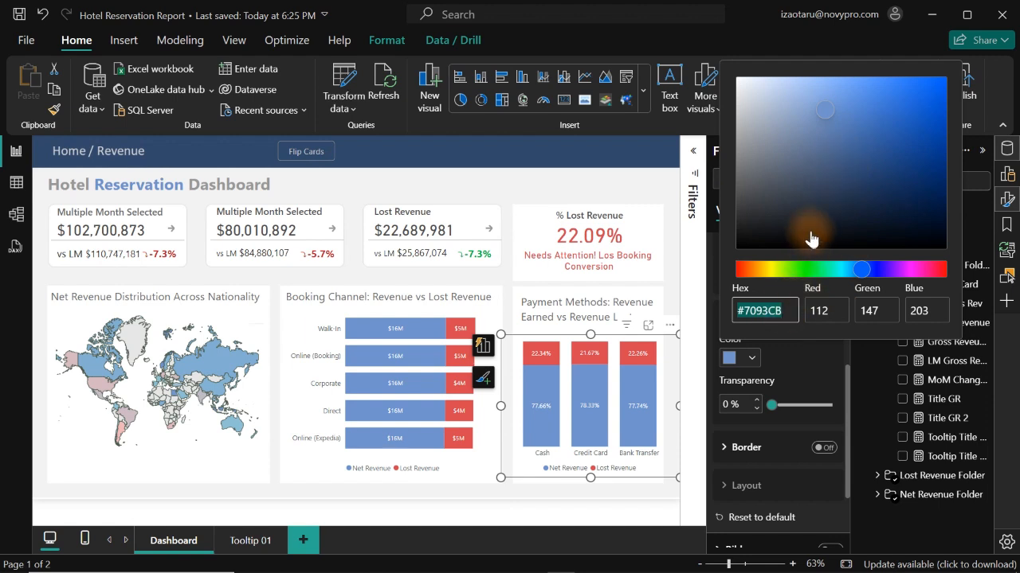
left_click(835, 132)
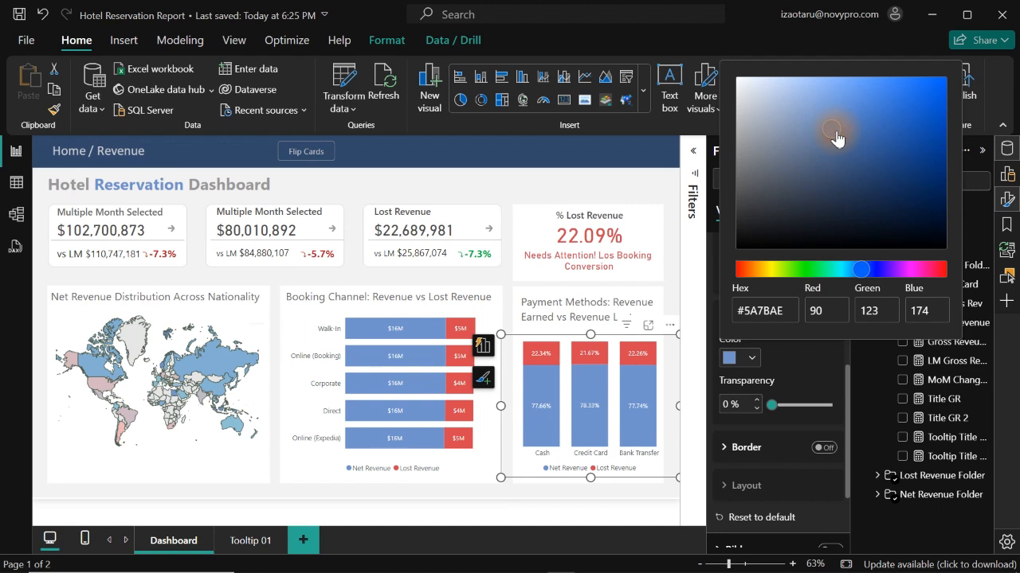
key("Return")
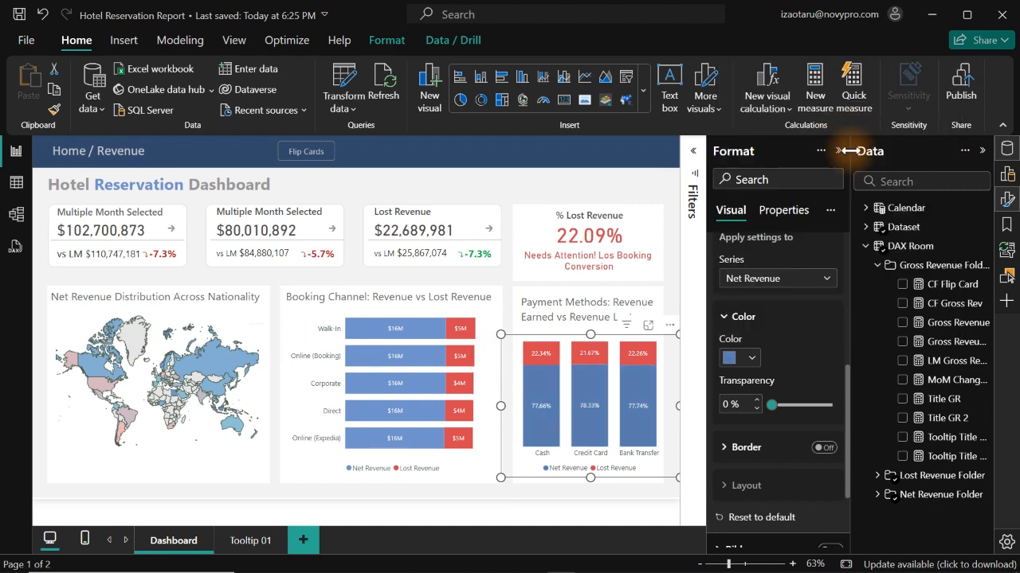
Restore the Net Revenue column colour in the payment methods chart to #7093CB.
left_click(749, 362)
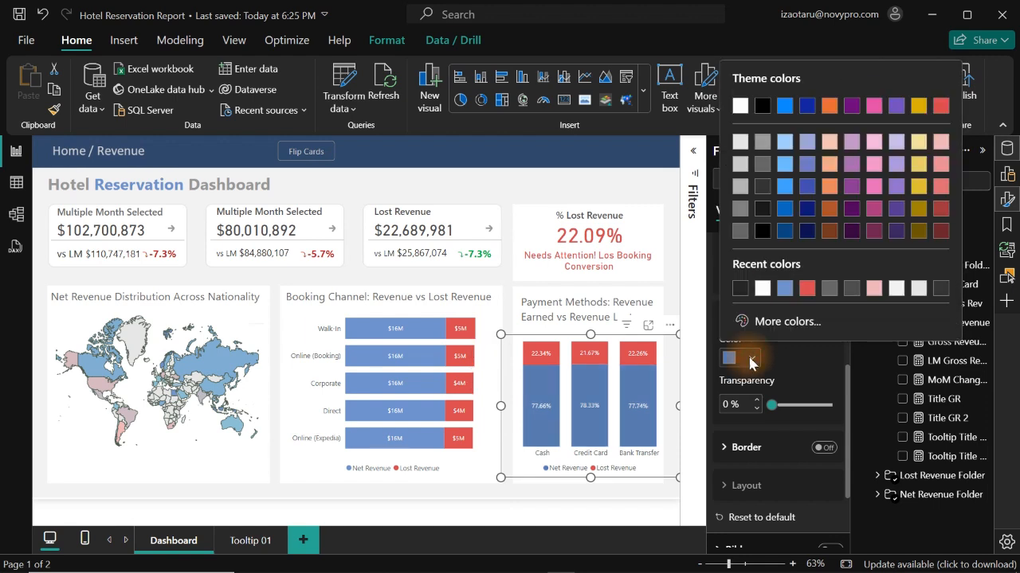
left_click(785, 325)
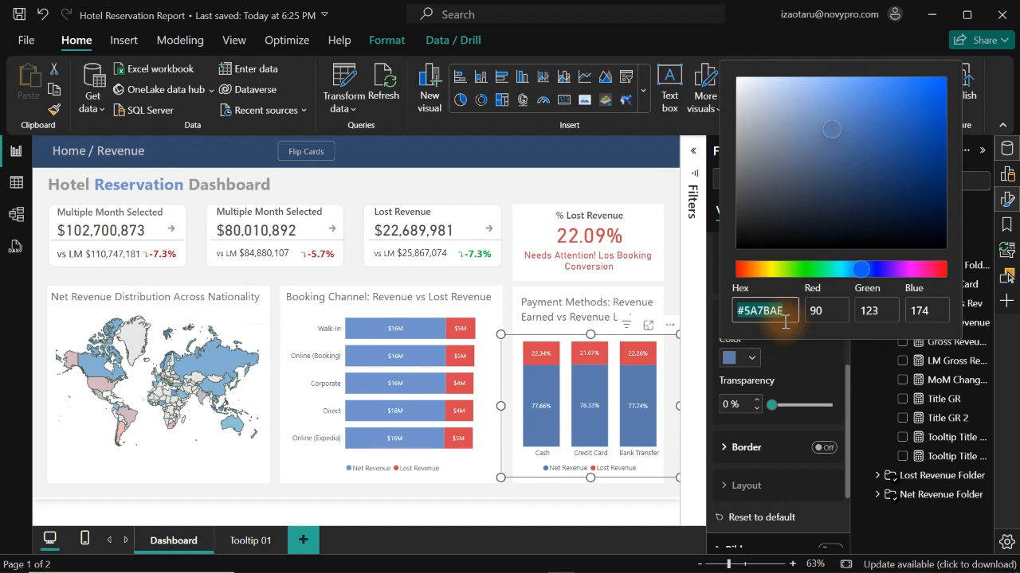
type("#7093CB")
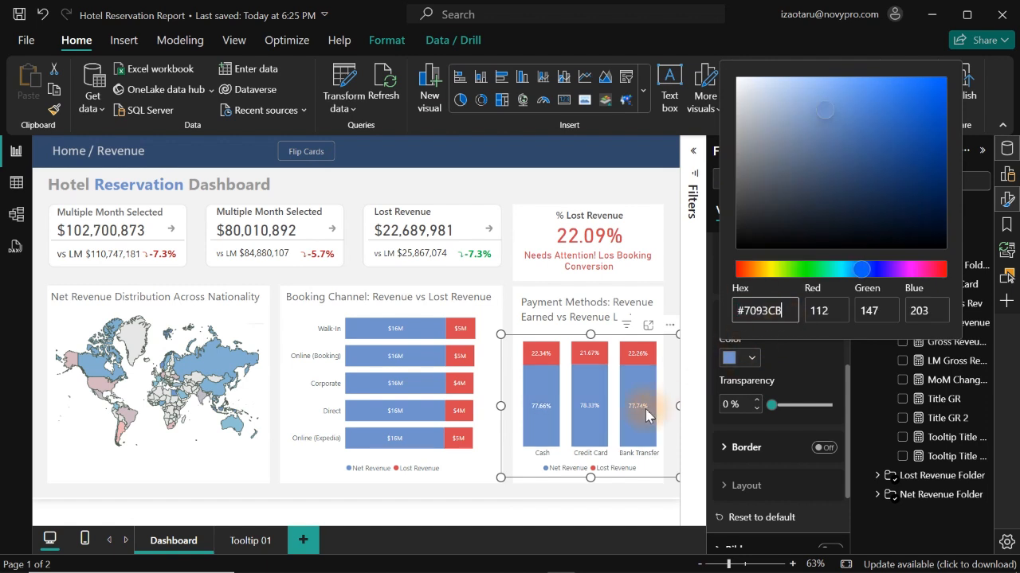
left_click(771, 365)
left_click(751, 361)
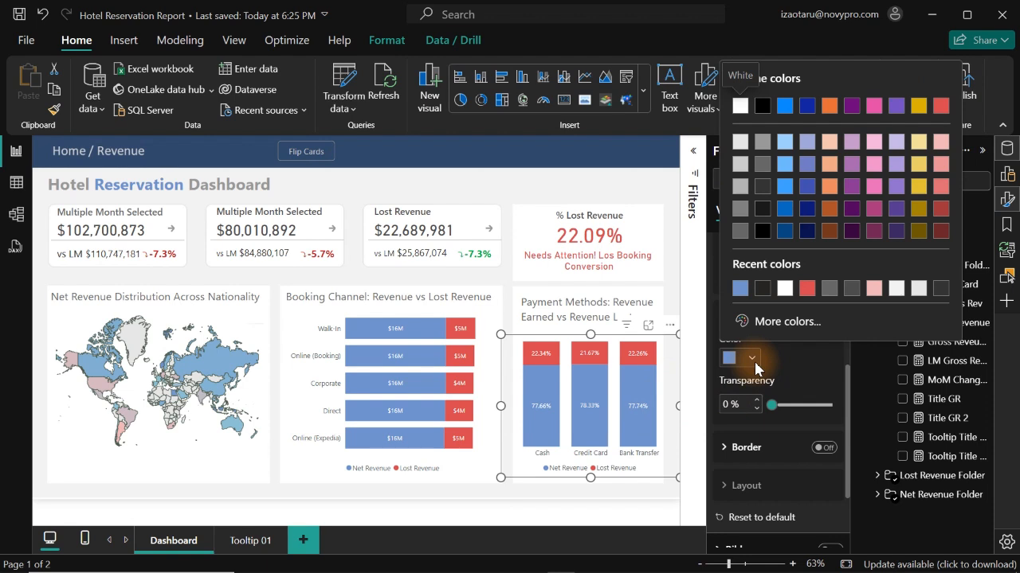
left_click(791, 365)
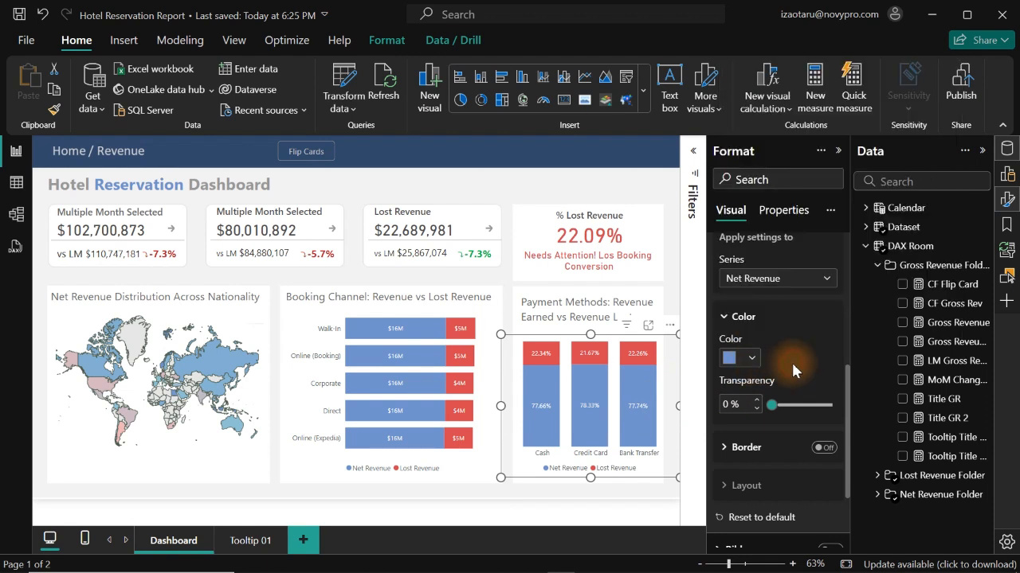
On the Tooltip 01 page, change the font colour of the title's second dynamic value to the blue #4874BB.
left_click(239, 544)
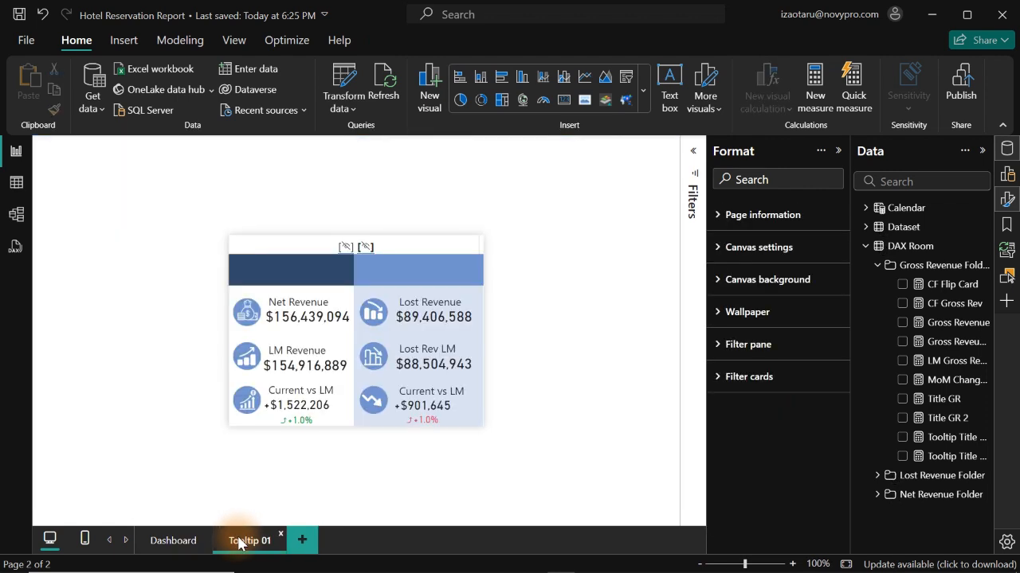
left_click(355, 246)
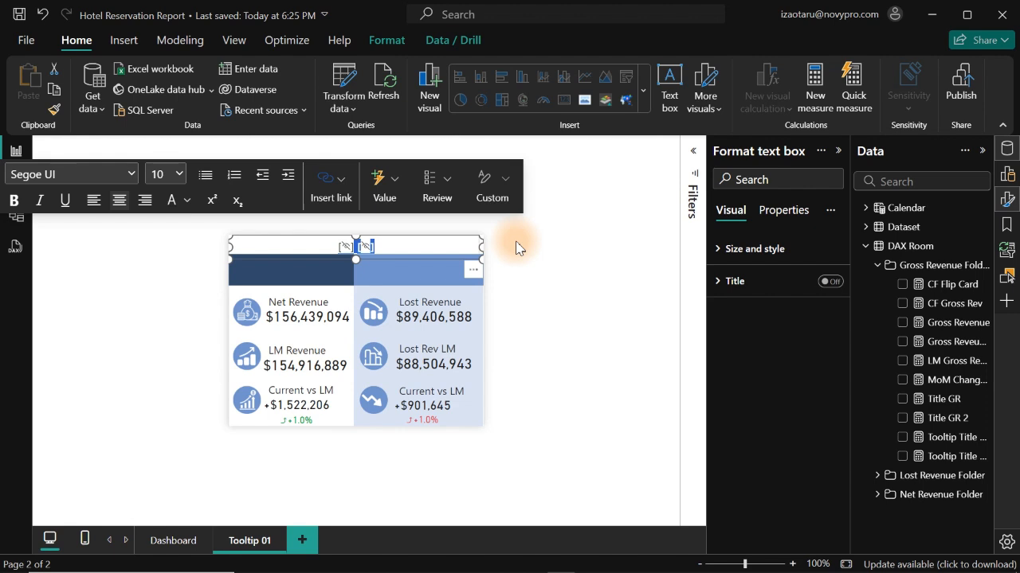
left_click(185, 201)
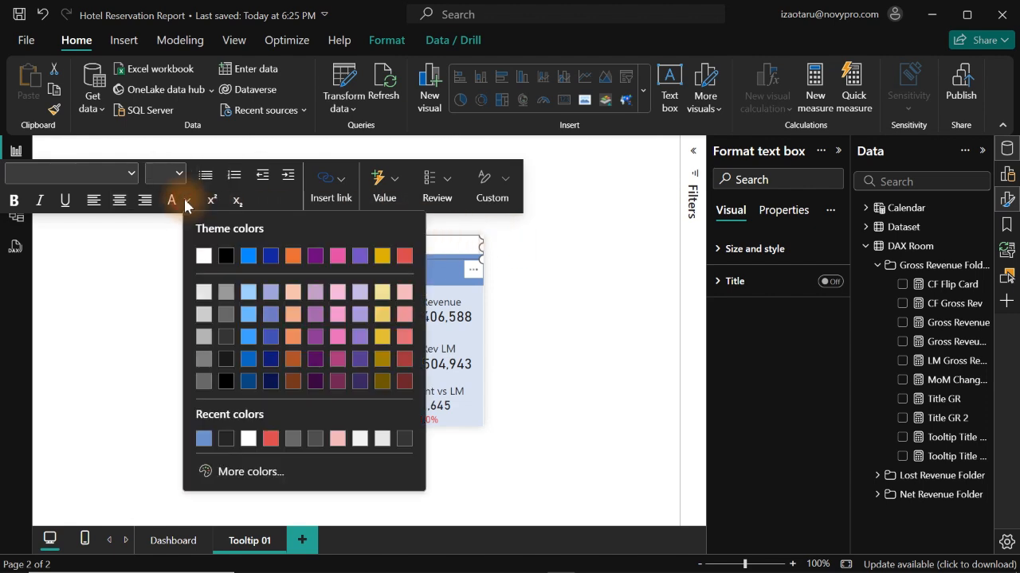
left_click(204, 438)
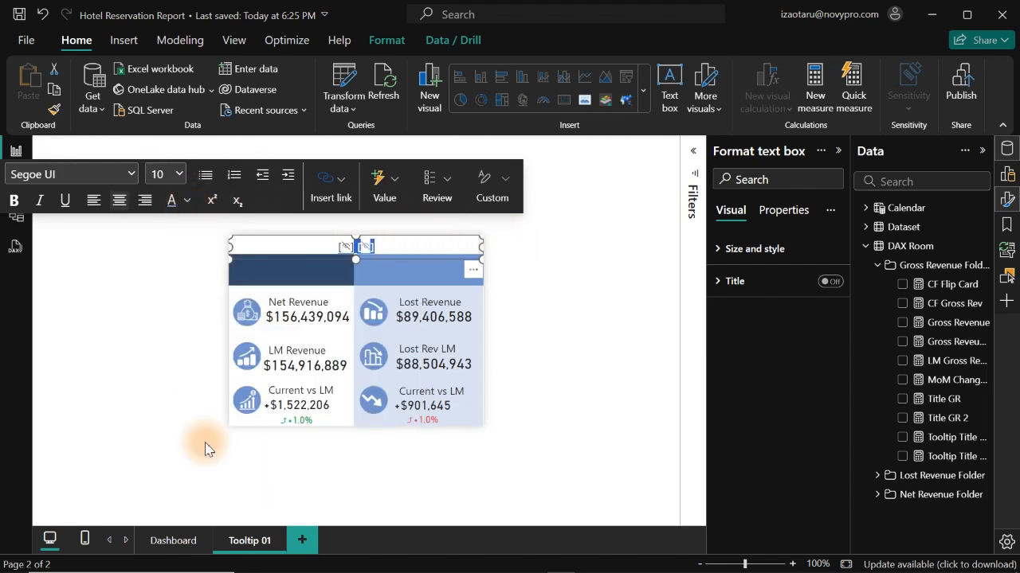
left_click(185, 201)
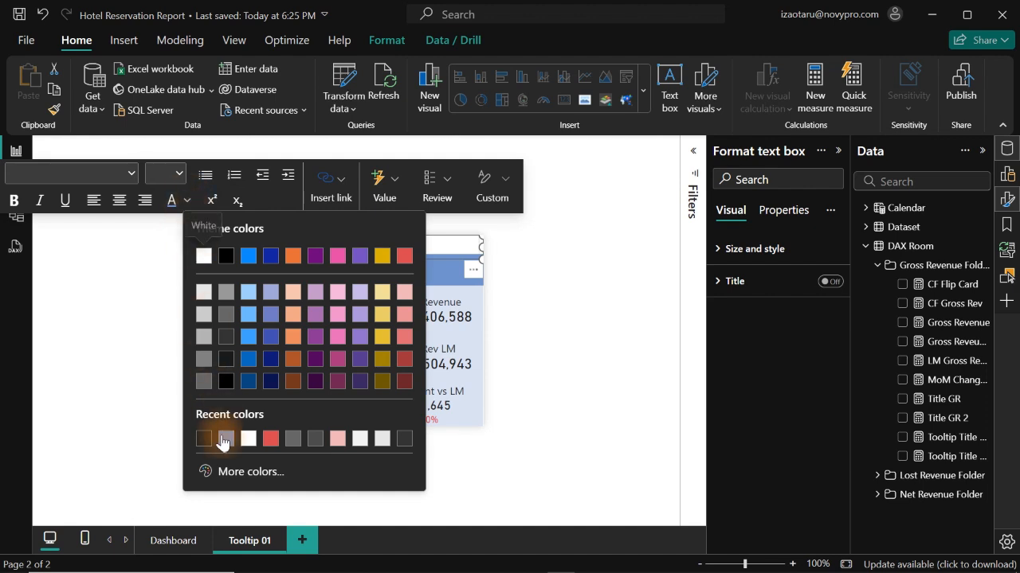
left_click(238, 475)
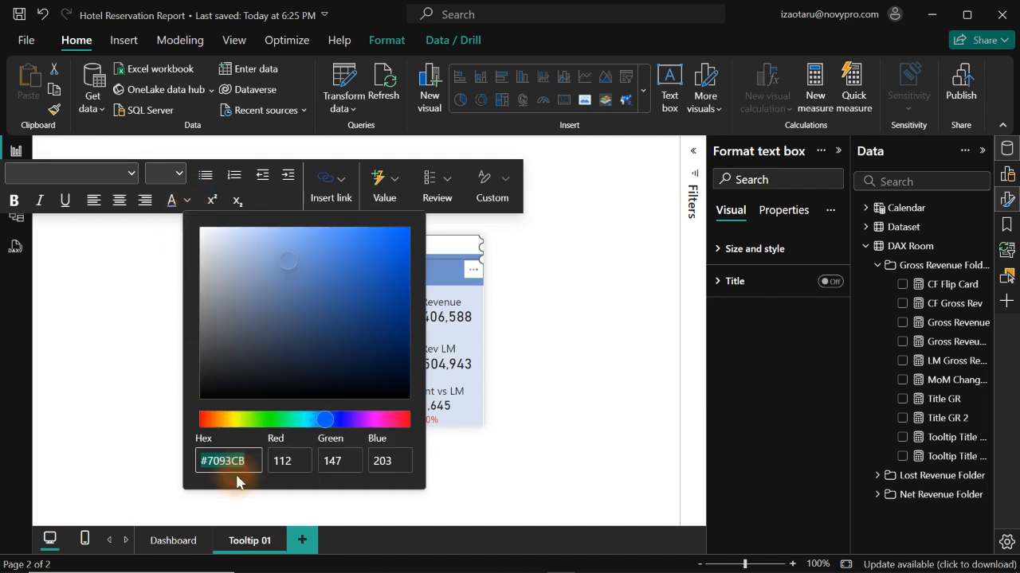
left_click(314, 276)
left_click(323, 271)
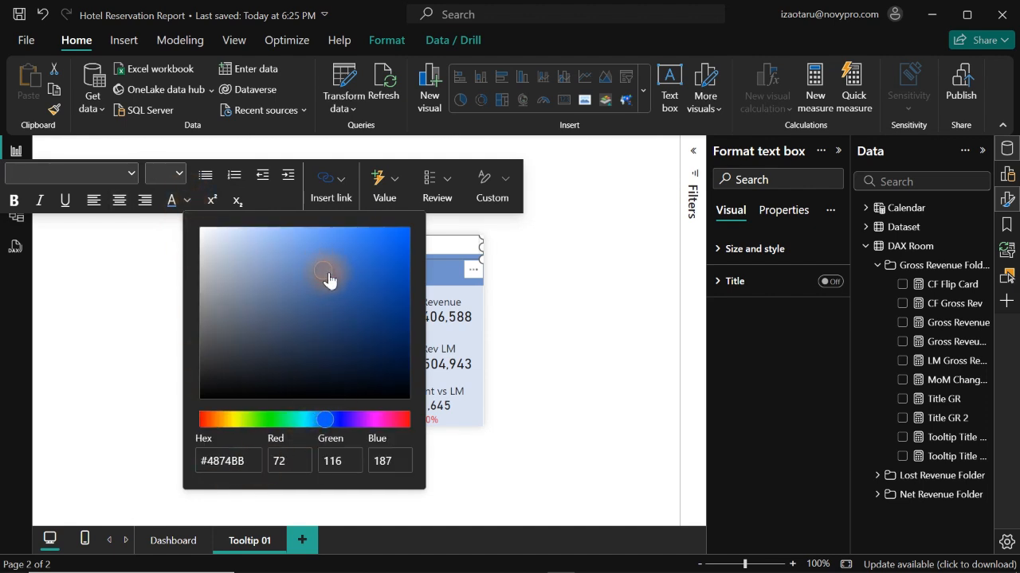
left_click(325, 271)
left_click(572, 298)
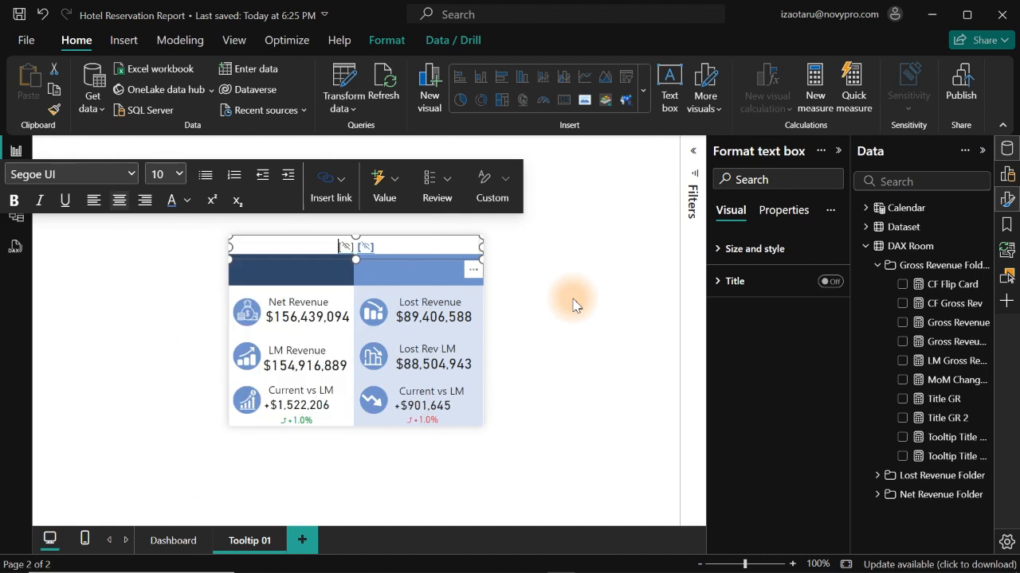
left_click(573, 301)
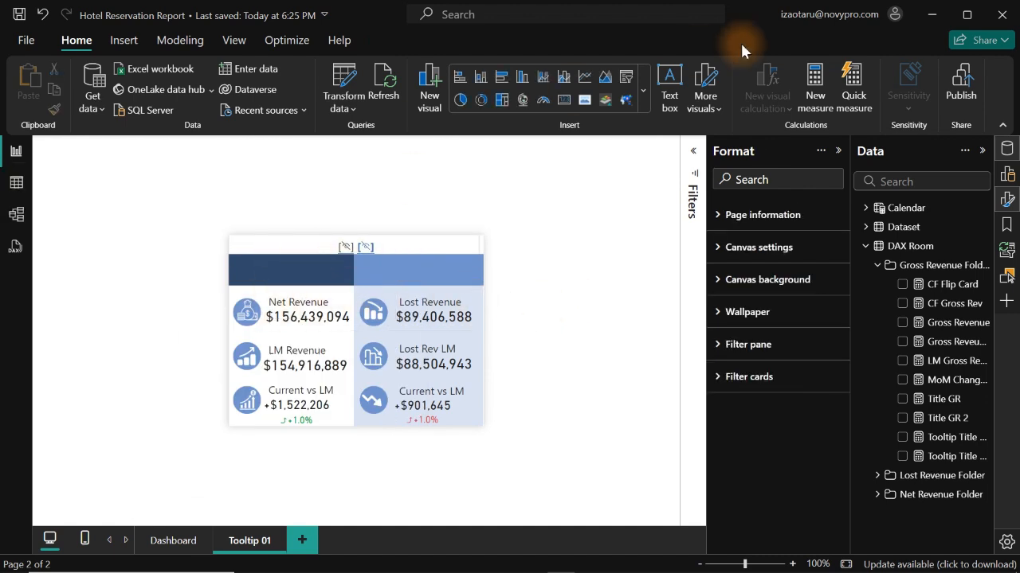
Add a text box reading "Revenue Realized" and set its font to Segoe (Bold).
left_click(123, 41)
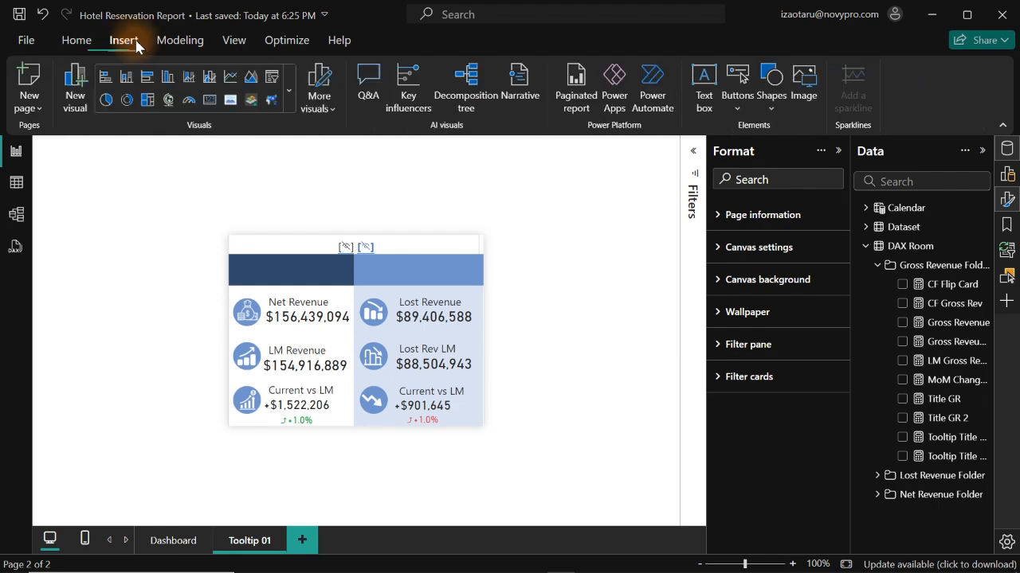
left_click(701, 82)
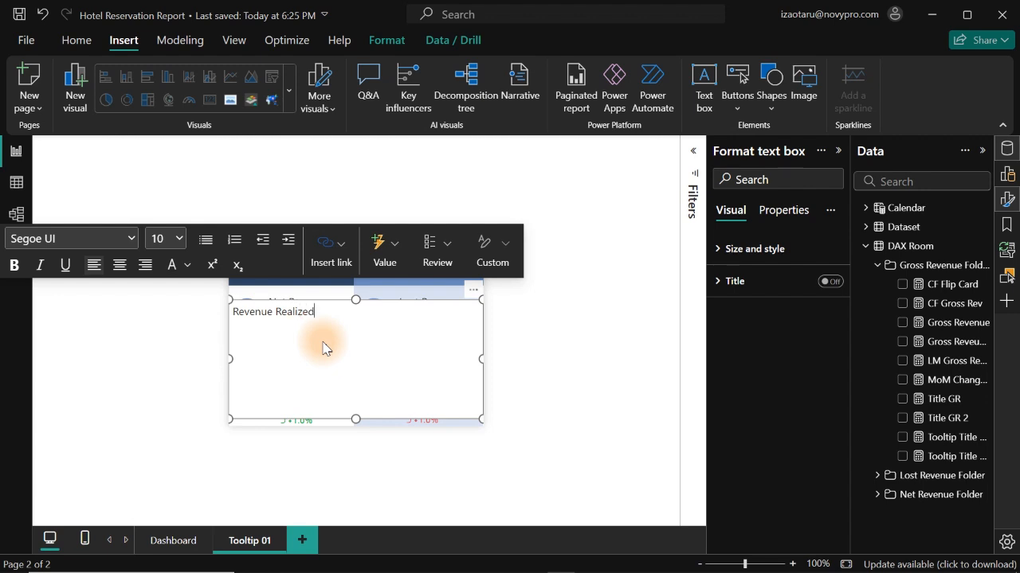
key("ctrl+a")
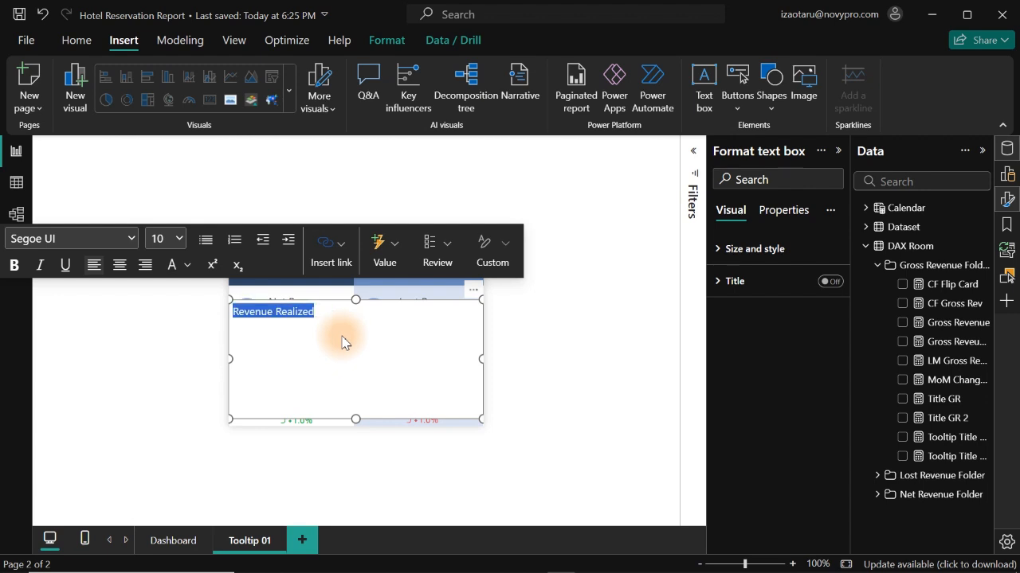
left_click(131, 238)
left_click(85, 561)
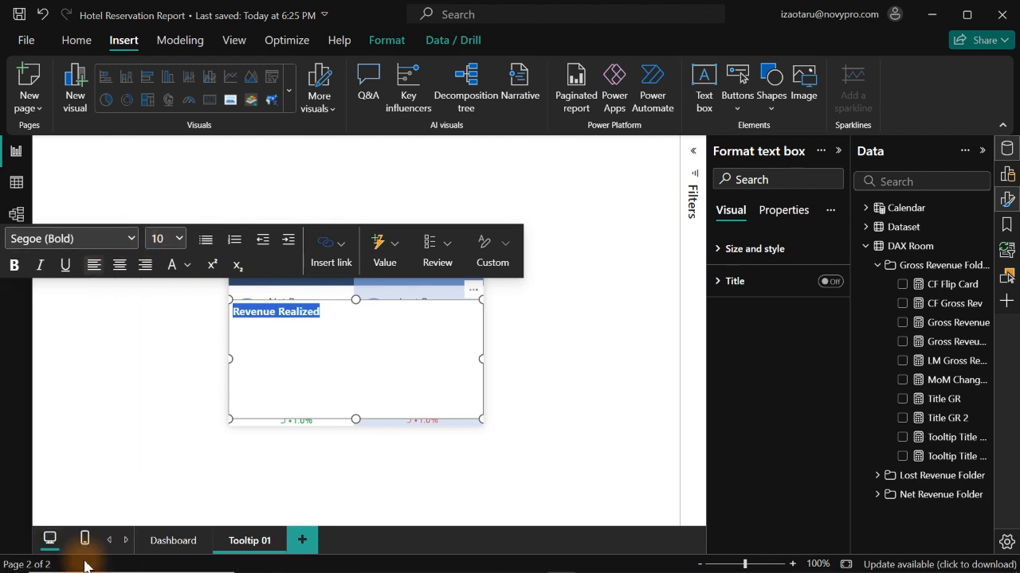
Resize and move the "Revenue Realized" text box to cover the dark blue header band, and centre its text.
left_click_drag(481, 416, 345, 332)
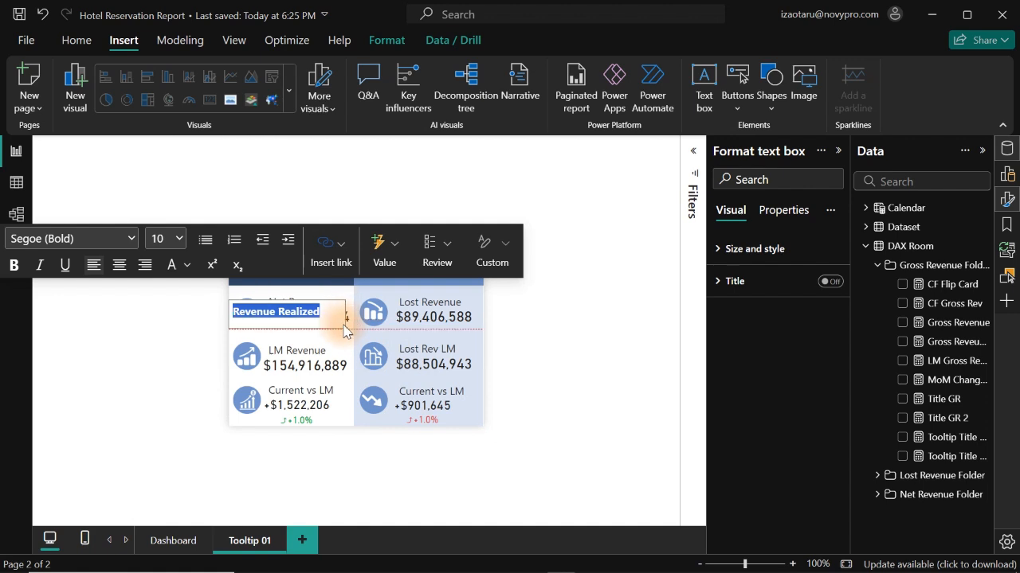
left_click_drag(340, 293, 341, 251)
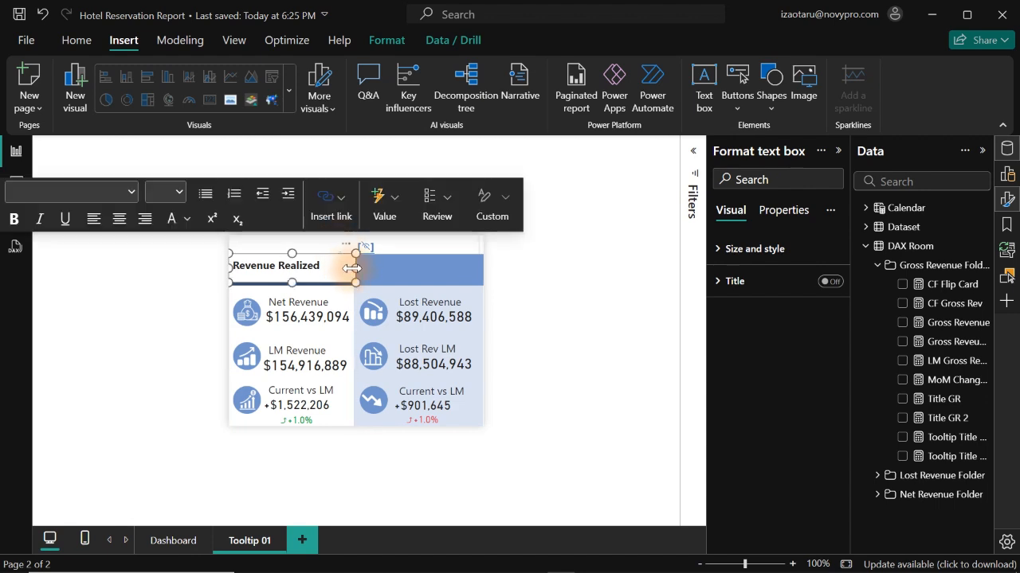
left_click_drag(291, 285, 293, 295)
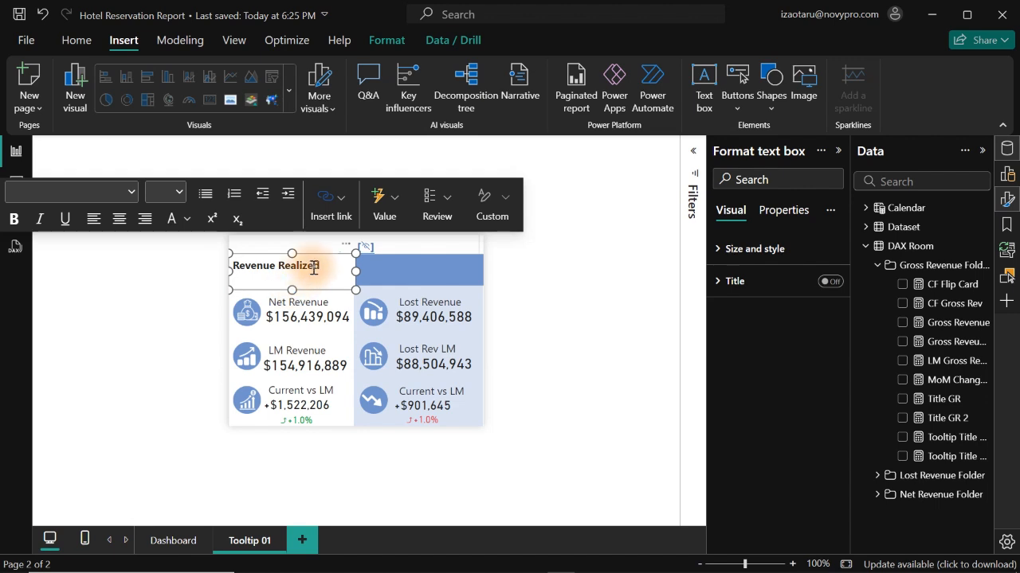
left_click(315, 268)
triple_click(314, 268)
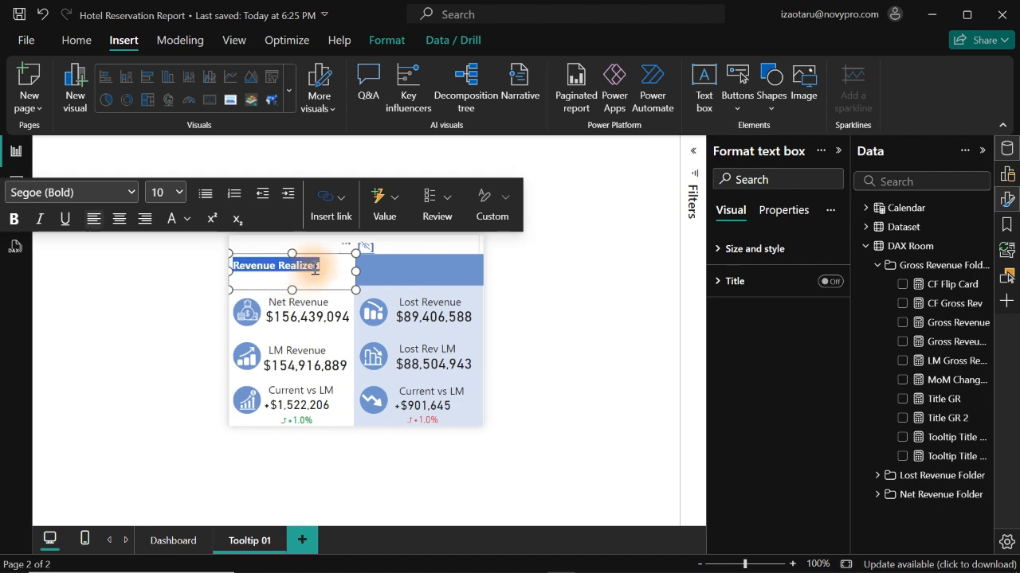
left_click(119, 220)
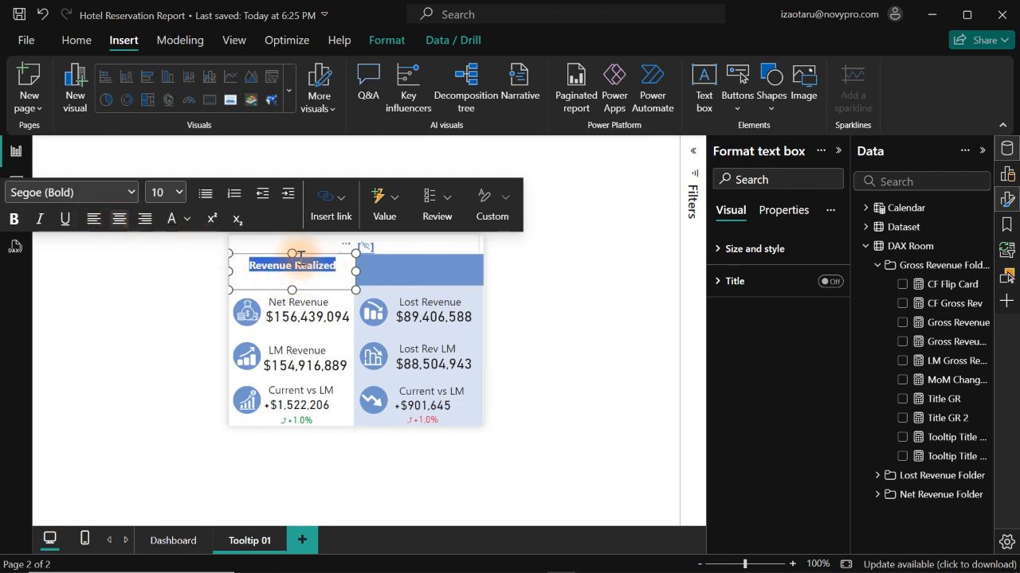
Shrink the "Revenue Realized" text box from its upper edge to a height of 38 and turn off its background.
left_click_drag(291, 255, 290, 261)
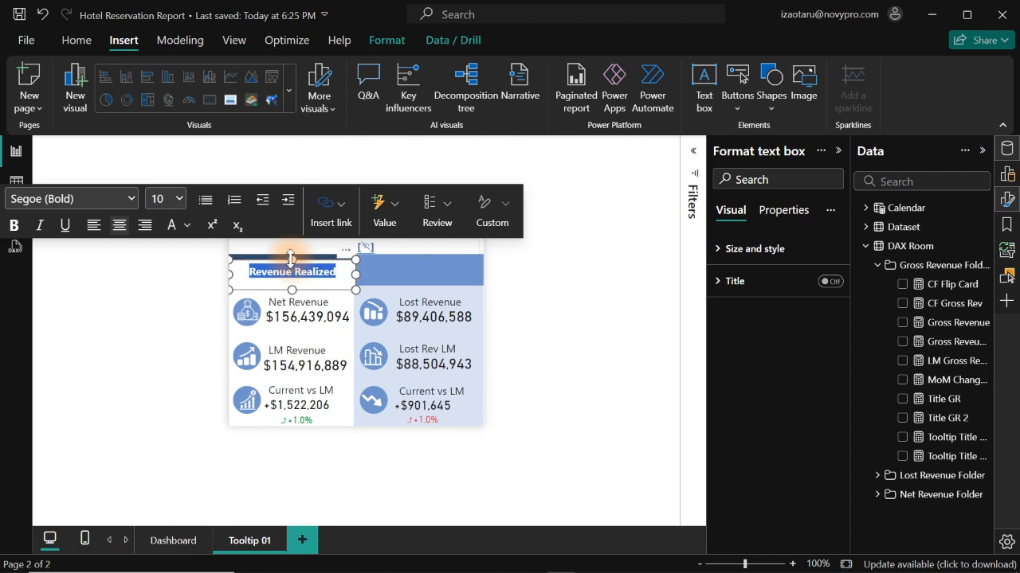
left_click(753, 249)
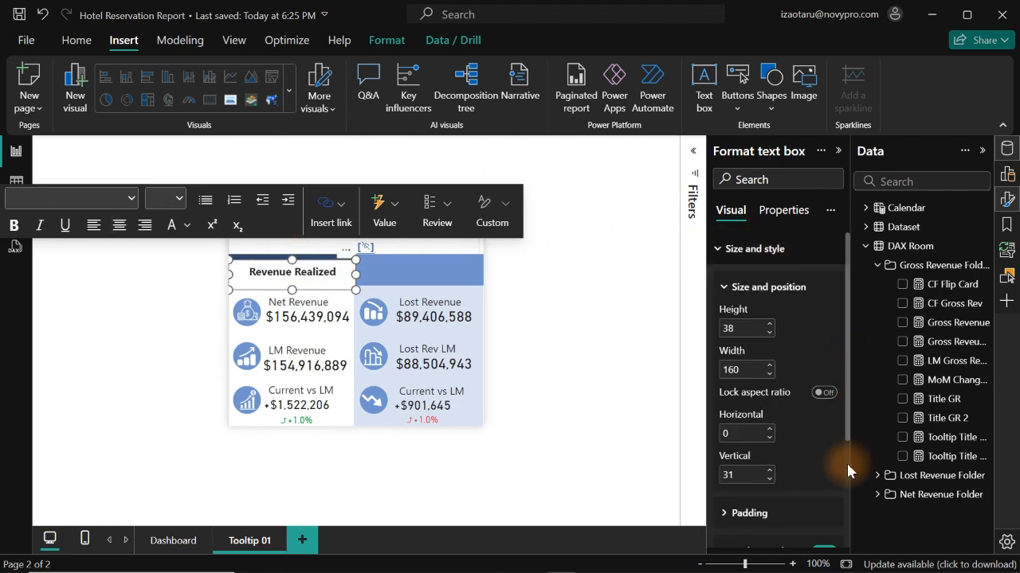
left_click_drag(848, 407, 844, 457)
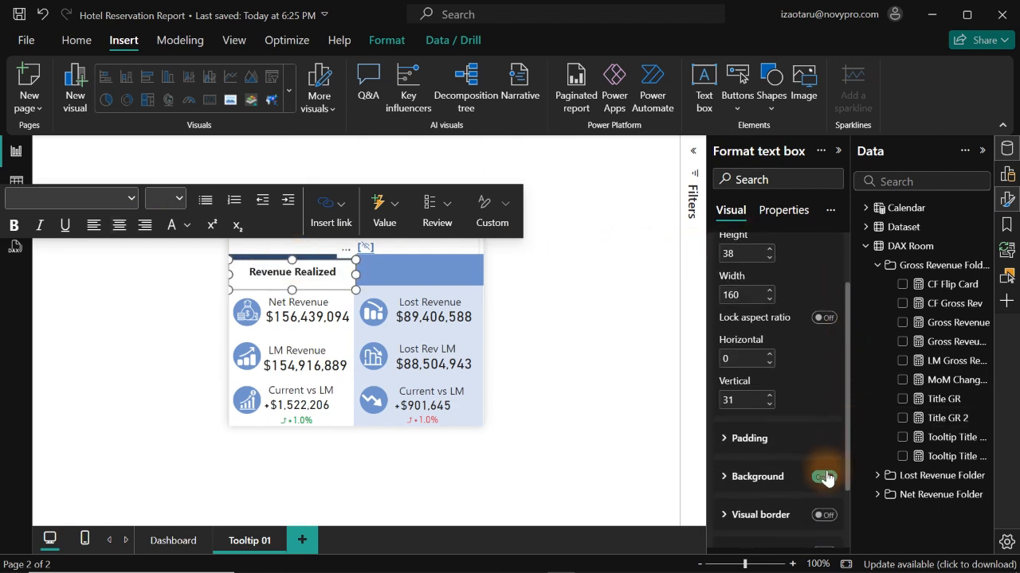
left_click(825, 476)
Change the font colour of the whole "Revenue Realized" header text to white.
left_click(320, 272)
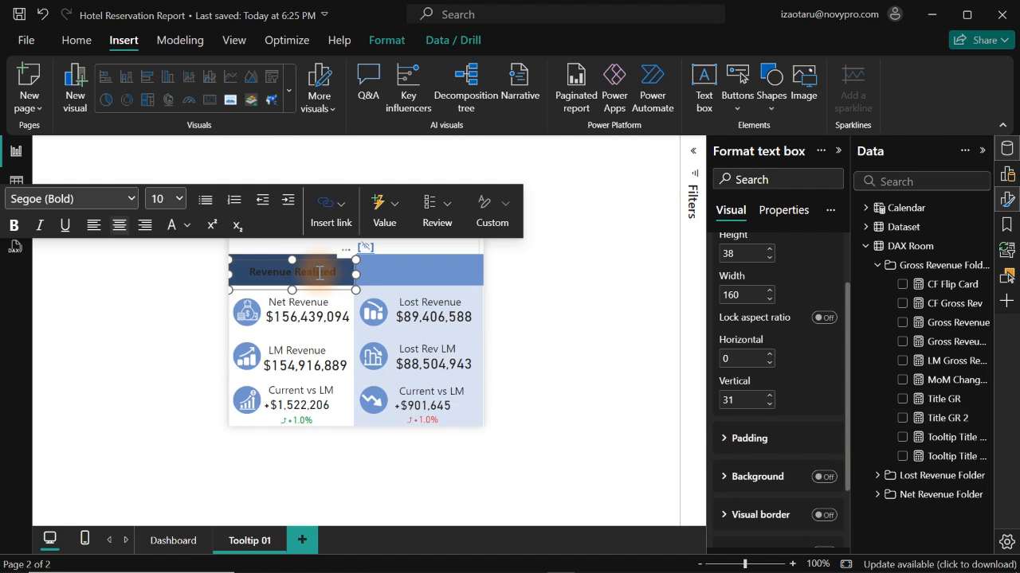
left_click(288, 272)
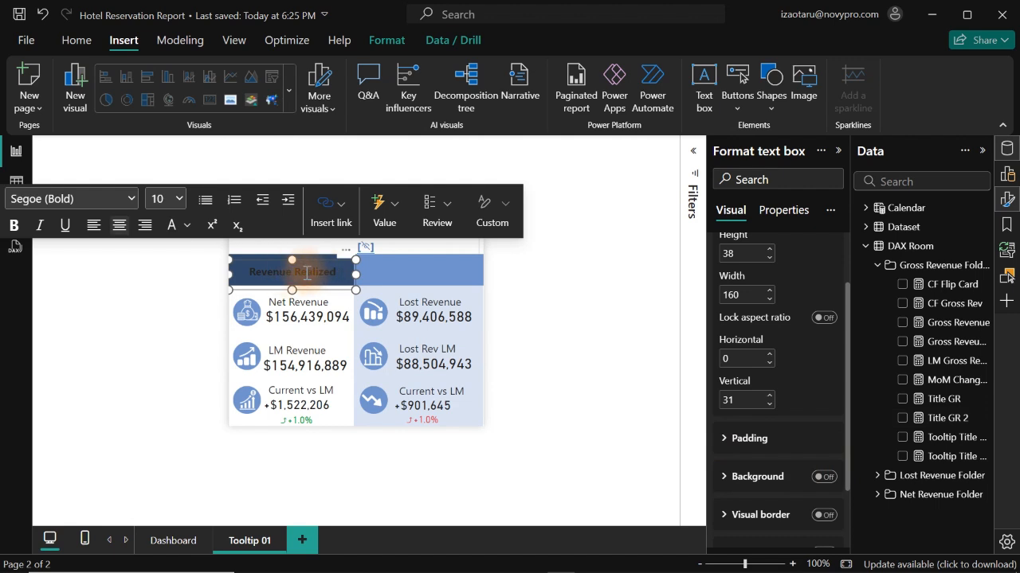
left_click_drag(324, 272, 278, 272)
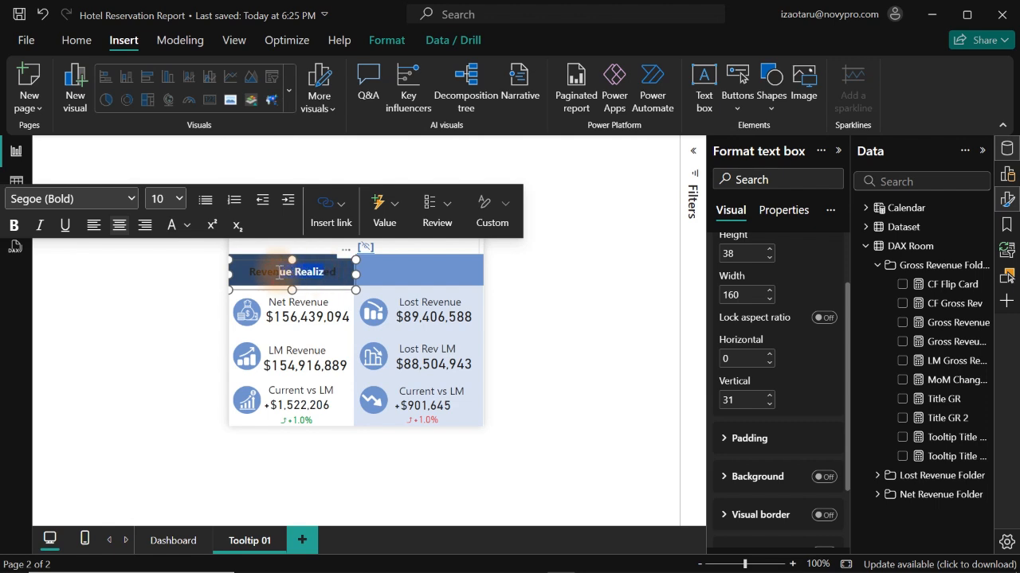
key("ctrl+a")
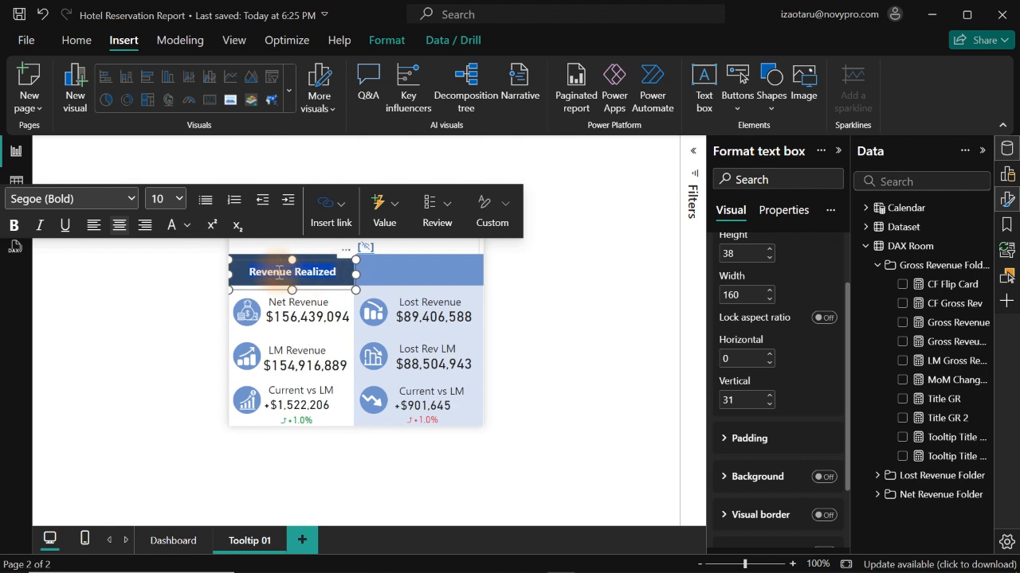
left_click(187, 225)
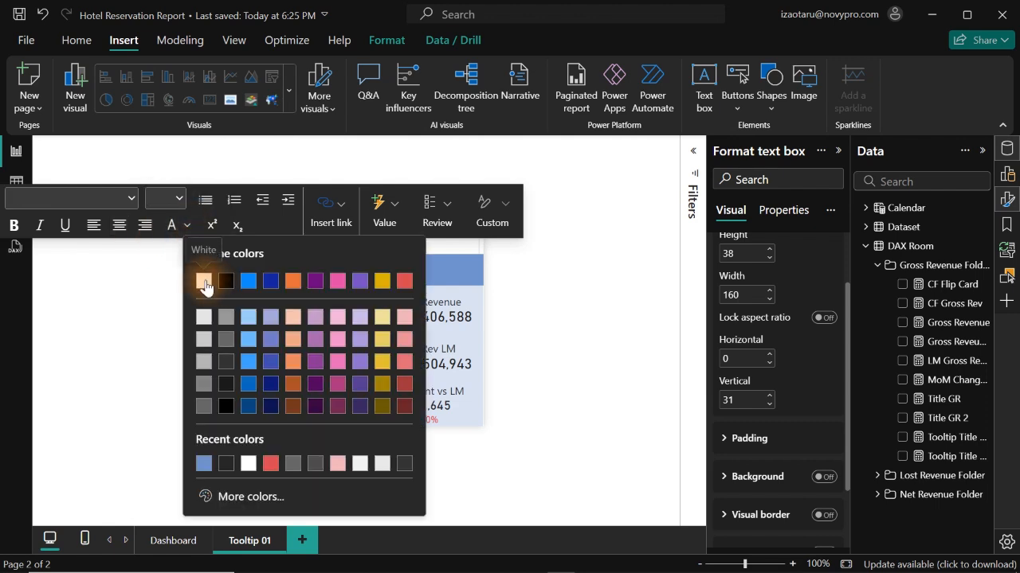
left_click(204, 283)
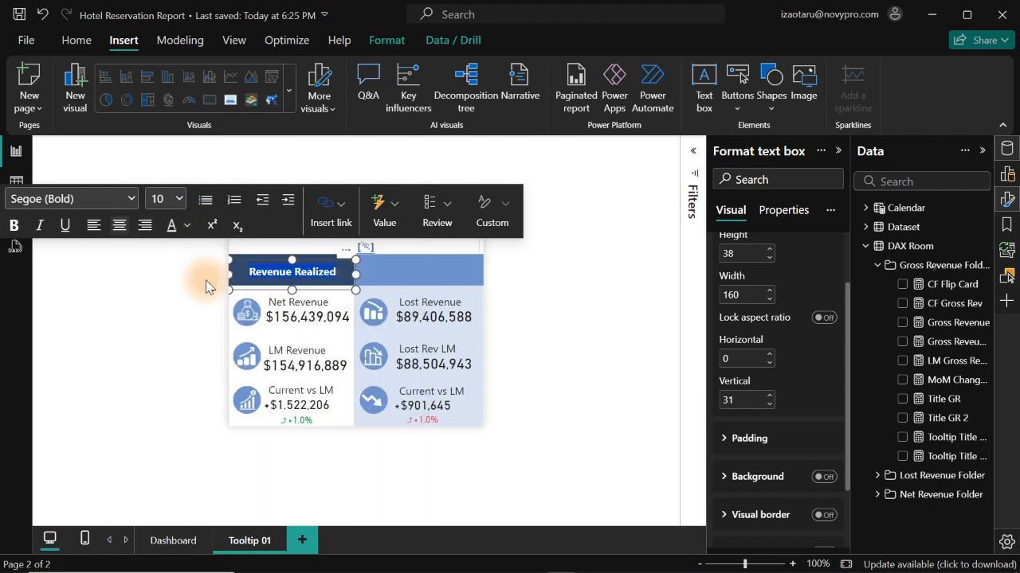
left_click(419, 270)
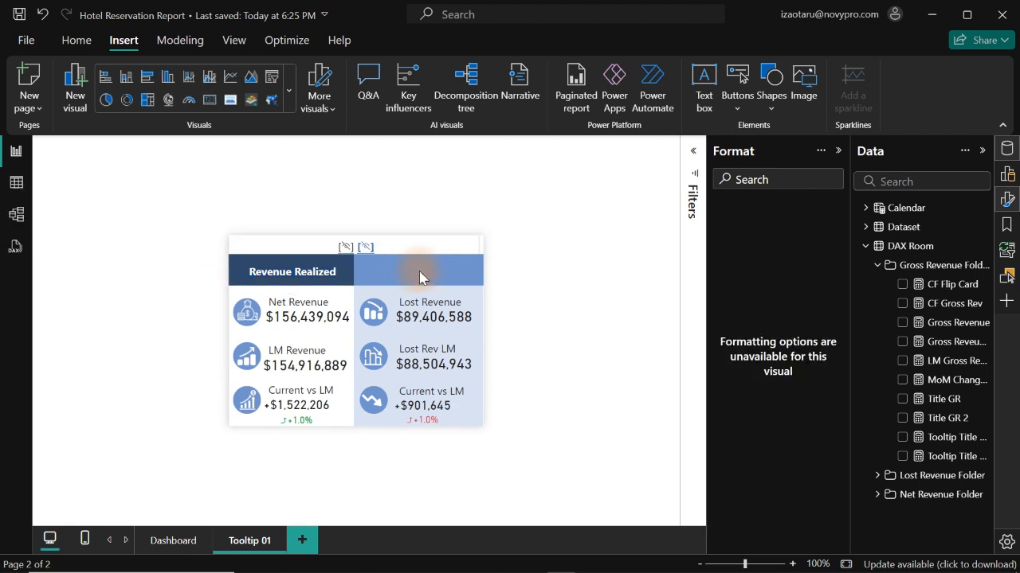
Duplicate the "Revenue Realized" text box and place the copy over the light blue header band, at horizontal 157 and vertical 31.
left_click(329, 269)
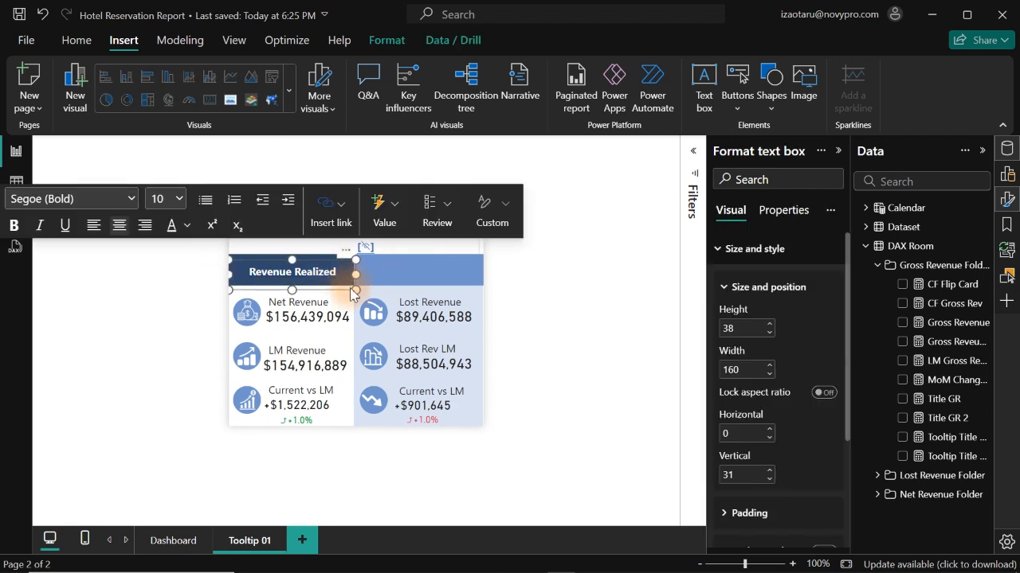
left_click(351, 292)
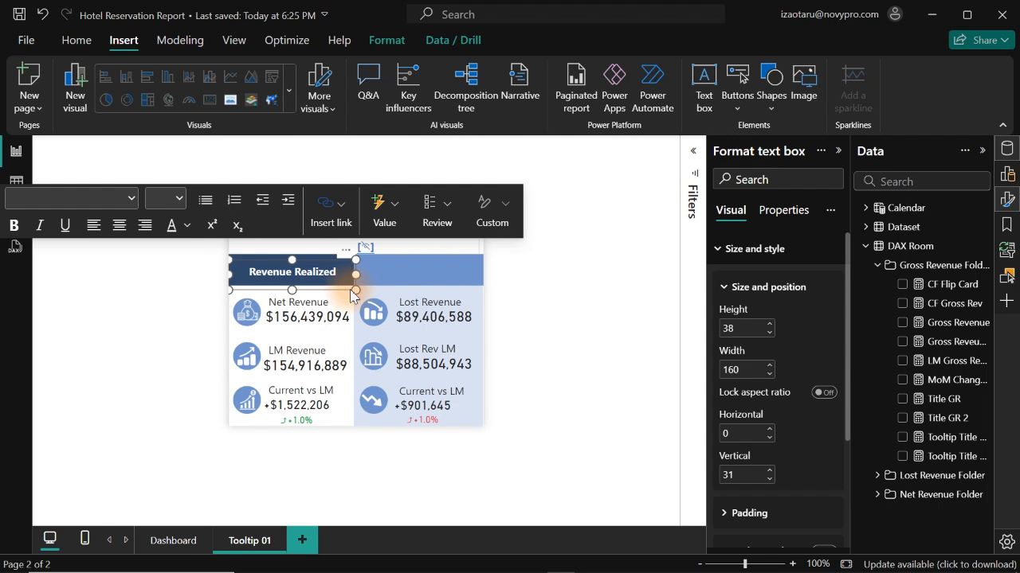
key("ctrl+v")
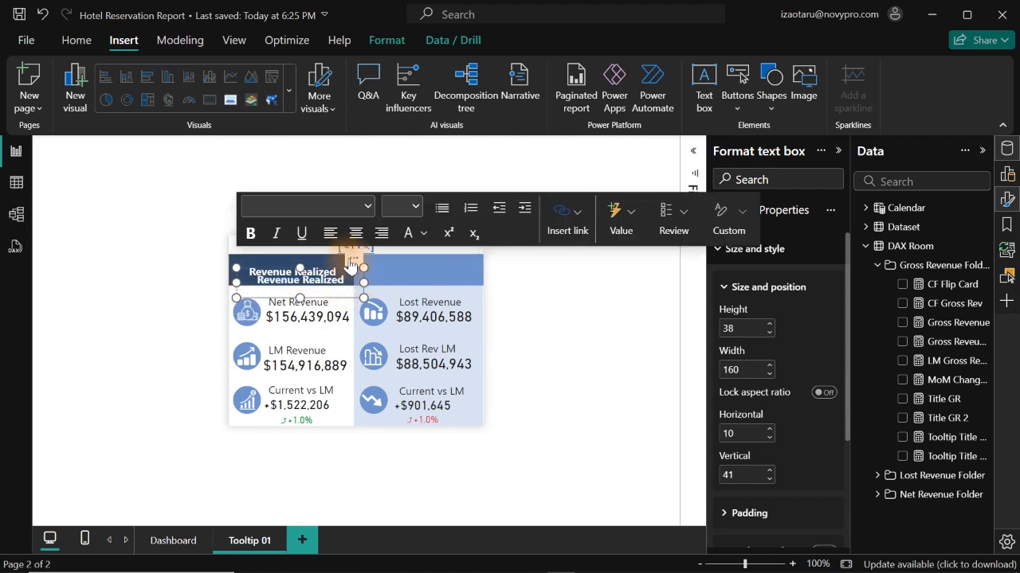
left_click_drag(356, 258, 466, 249)
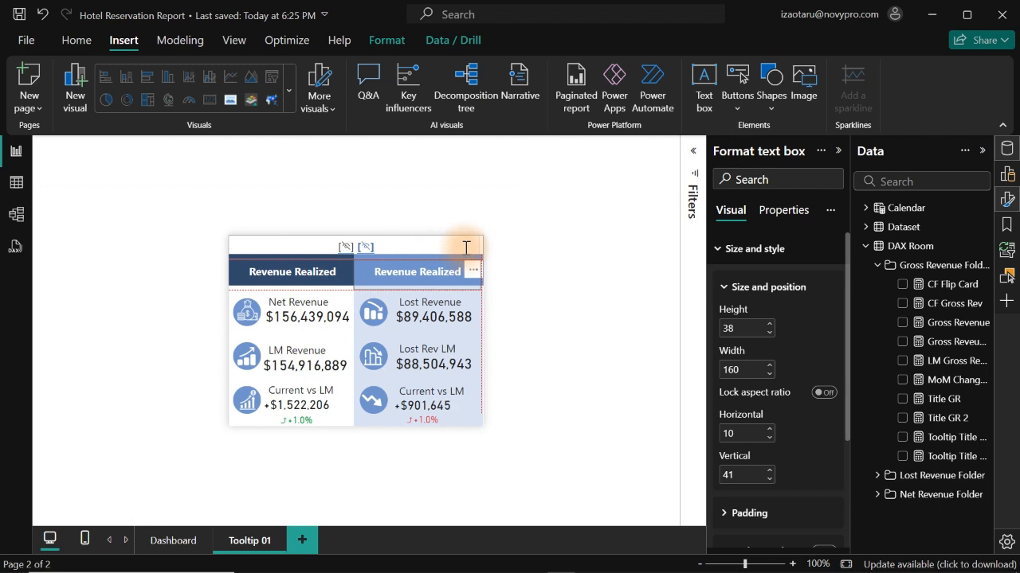
left_click(466, 249)
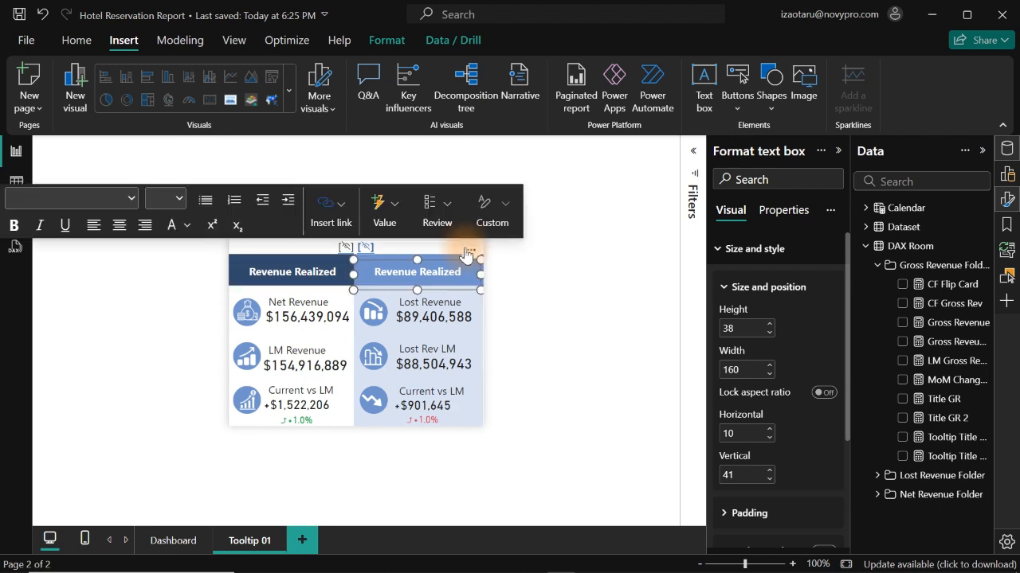
Change the copied header's text to "Revenue Lost".
double_click(439, 271)
left_click(387, 40)
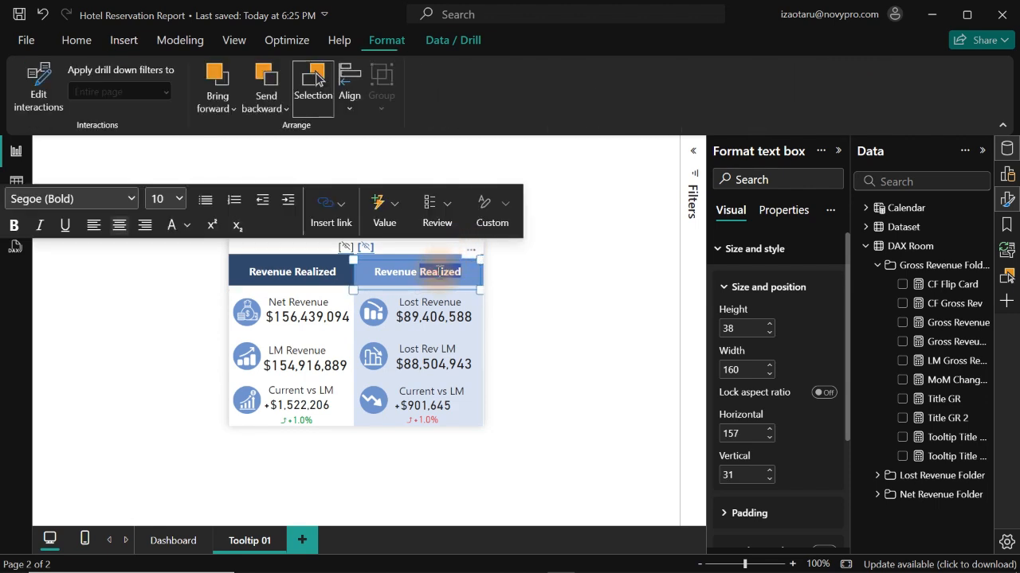
type("Lost")
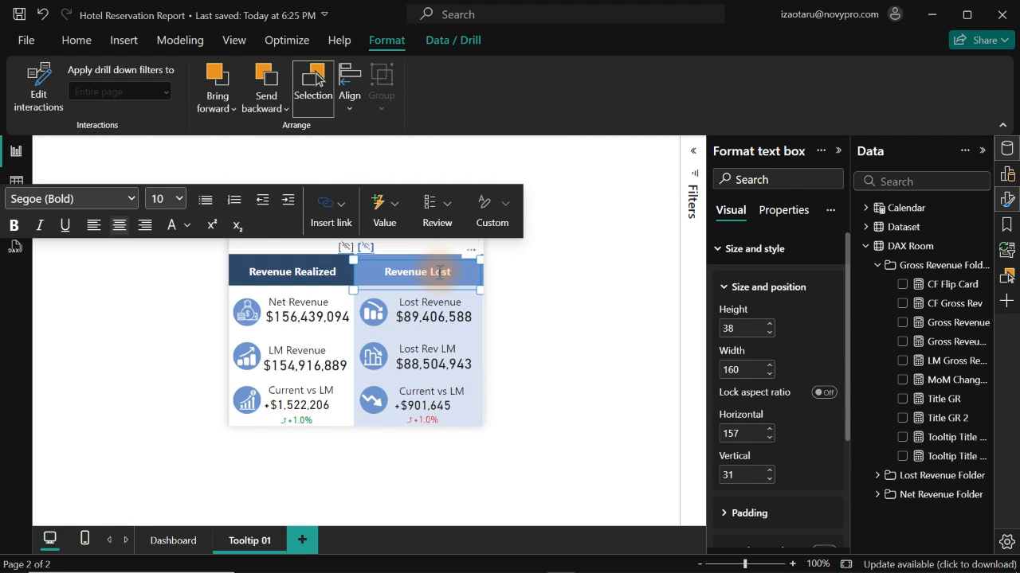
left_click(557, 295)
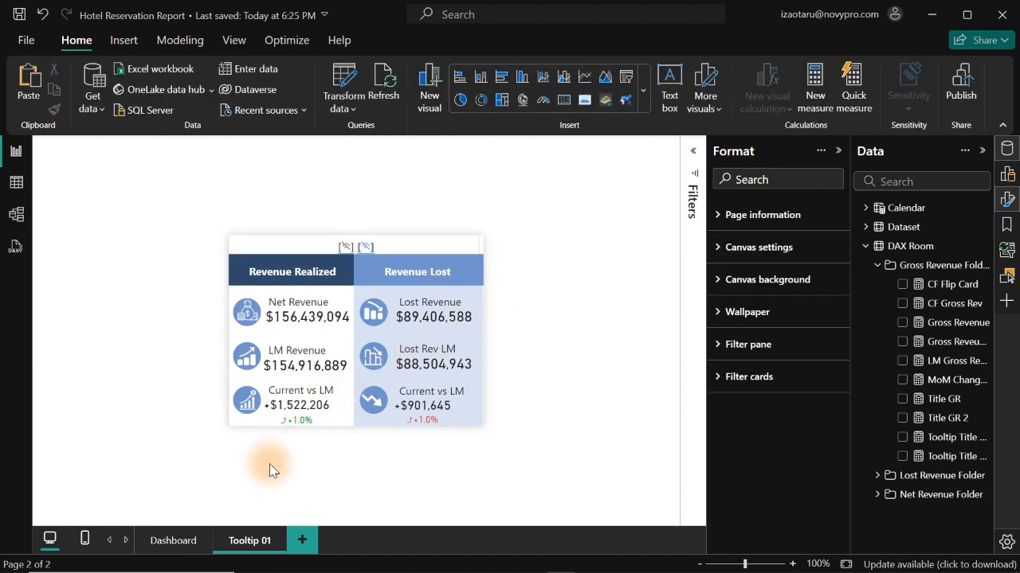
Go to the Dashboard page and collapse the ribbon, the Format pane and the Data pane to enlarge the report.
left_click(165, 541)
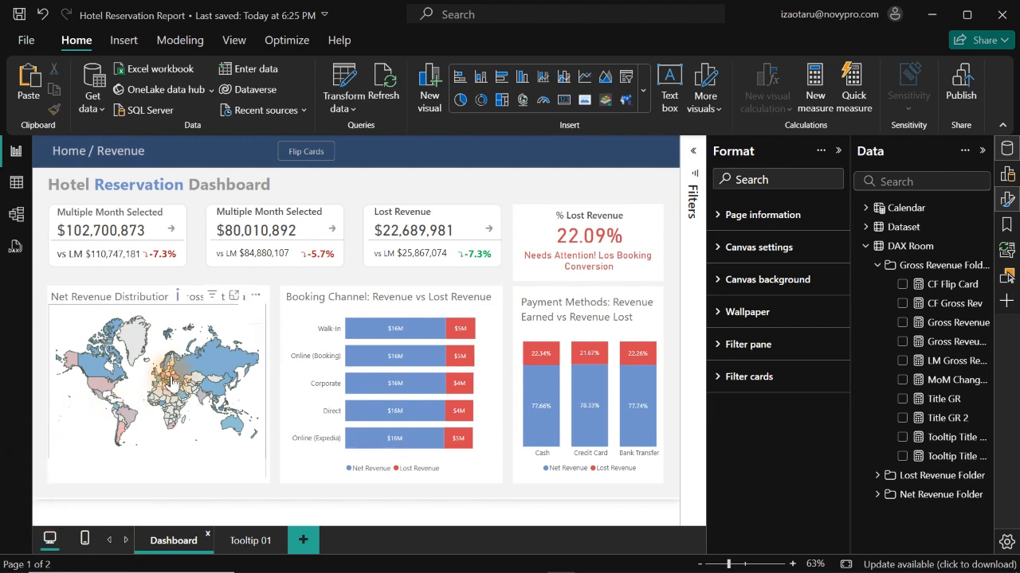
left_click(1004, 130)
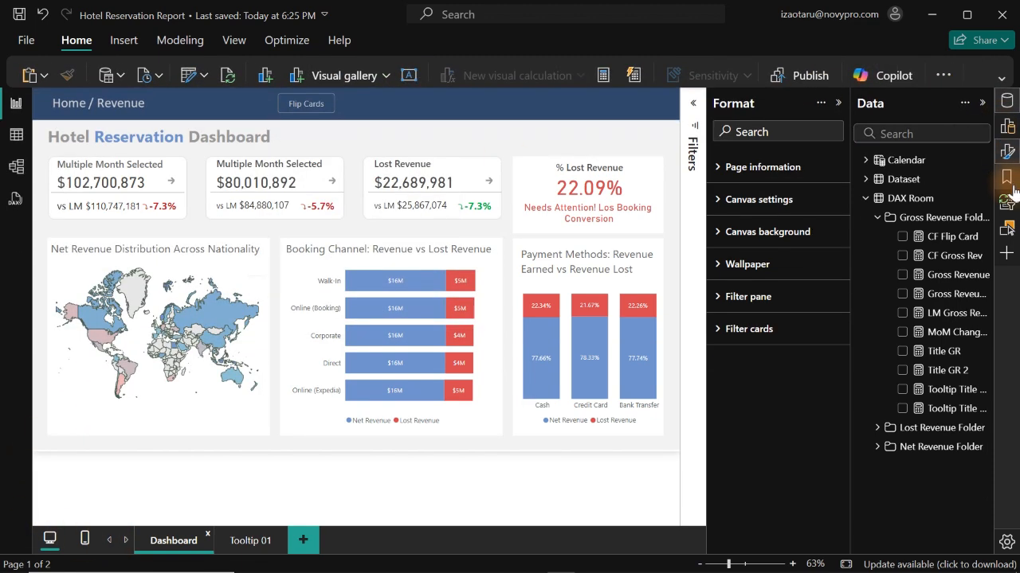
left_click(1008, 153)
left_click(1006, 102)
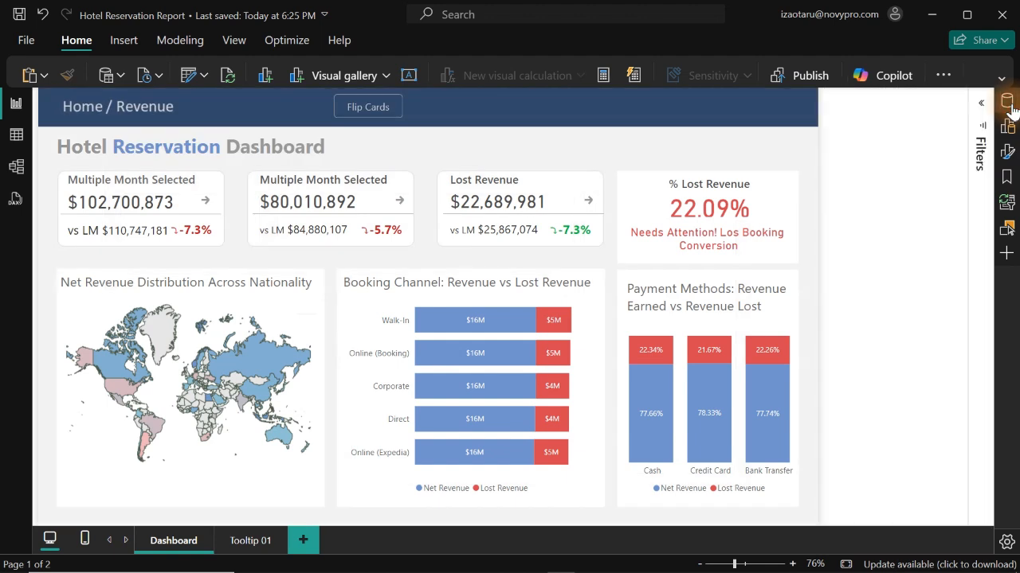
Check the custom tooltip on the Corporate and Online (Expedia) booking channel bars and the Cash payment method column.
mouse_move(336, 367)
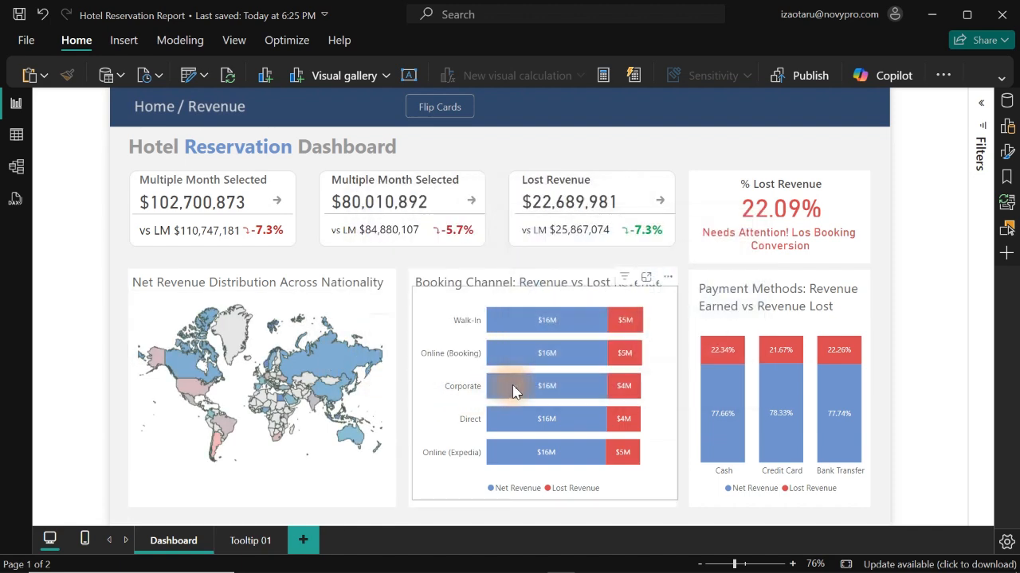
mouse_move(512, 390)
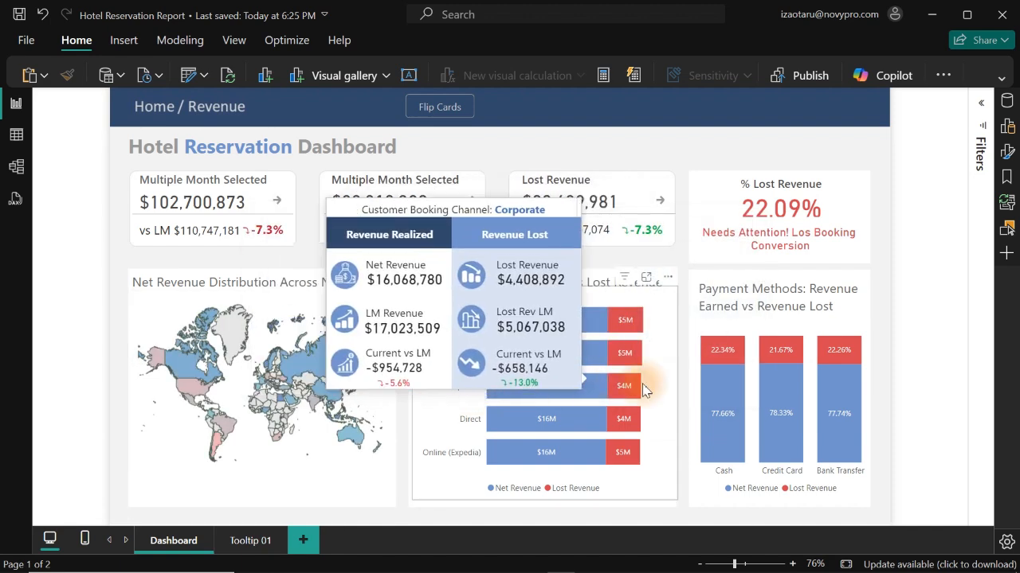
mouse_move(731, 394)
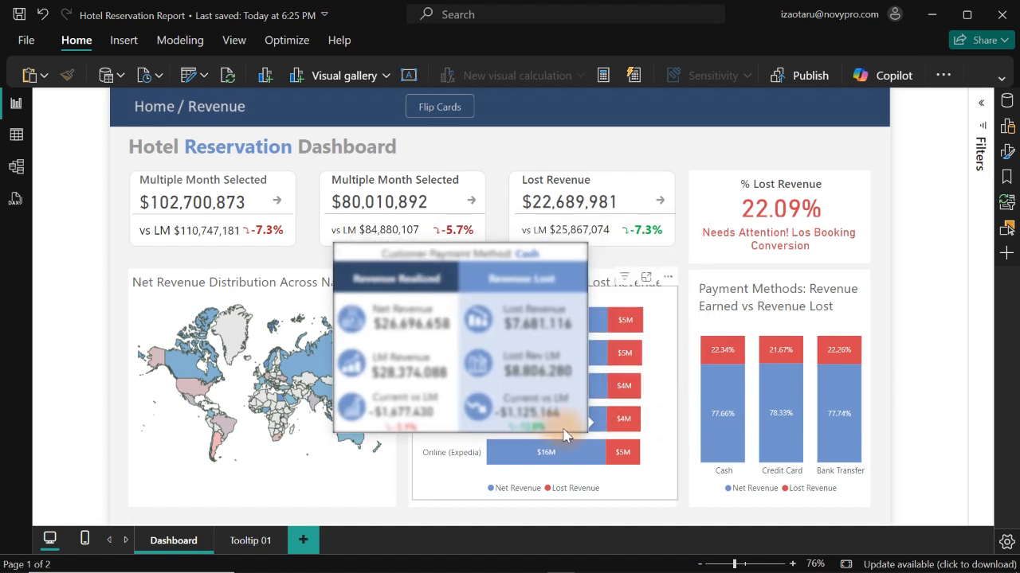
mouse_move(526, 458)
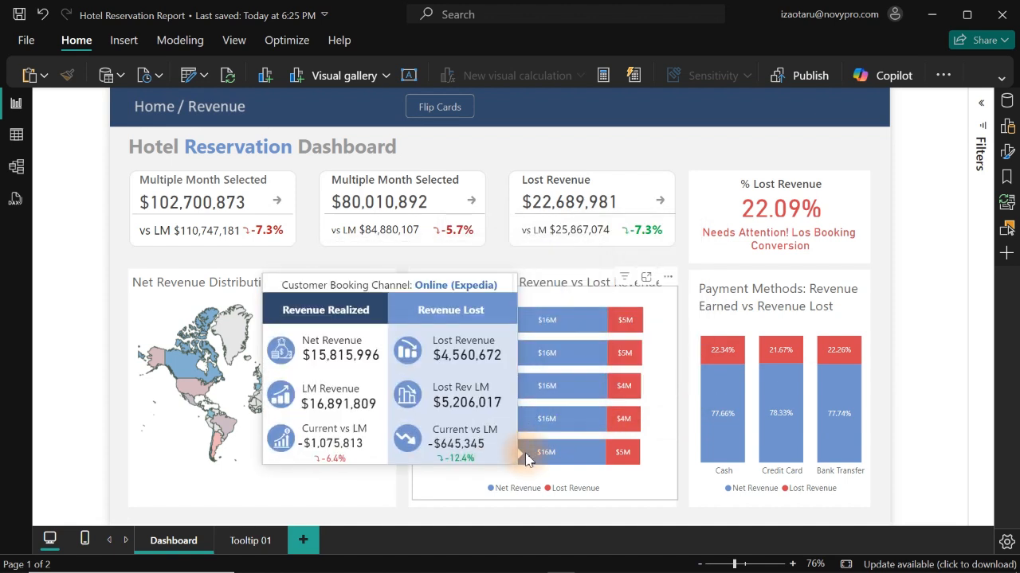
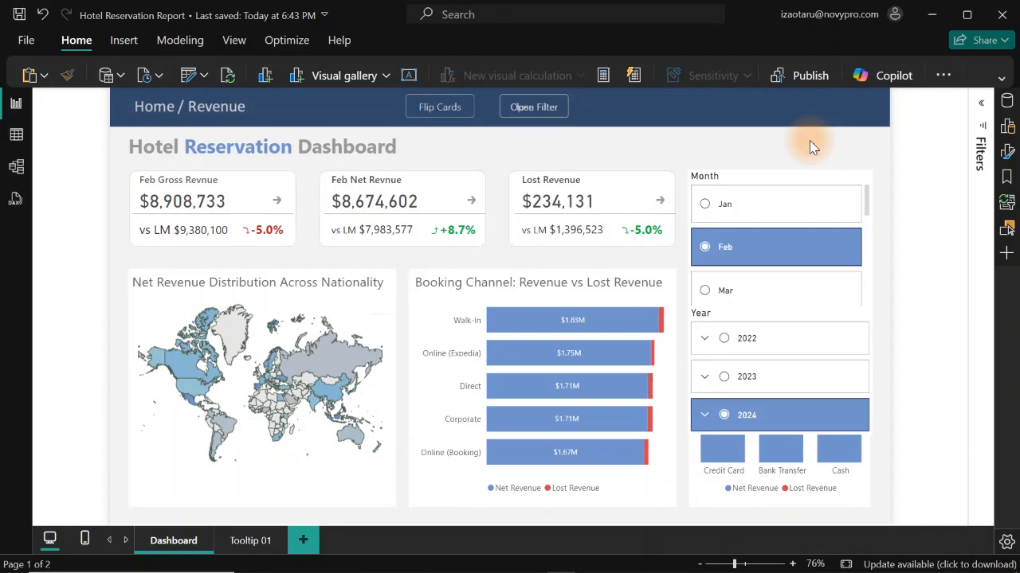
Move the Month slicer off the % Lost Revenue card towards the Lost Revenue card and review its field setup alongside the Year slicer.
left_click(773, 176)
left_click_drag(773, 176, 649, 142)
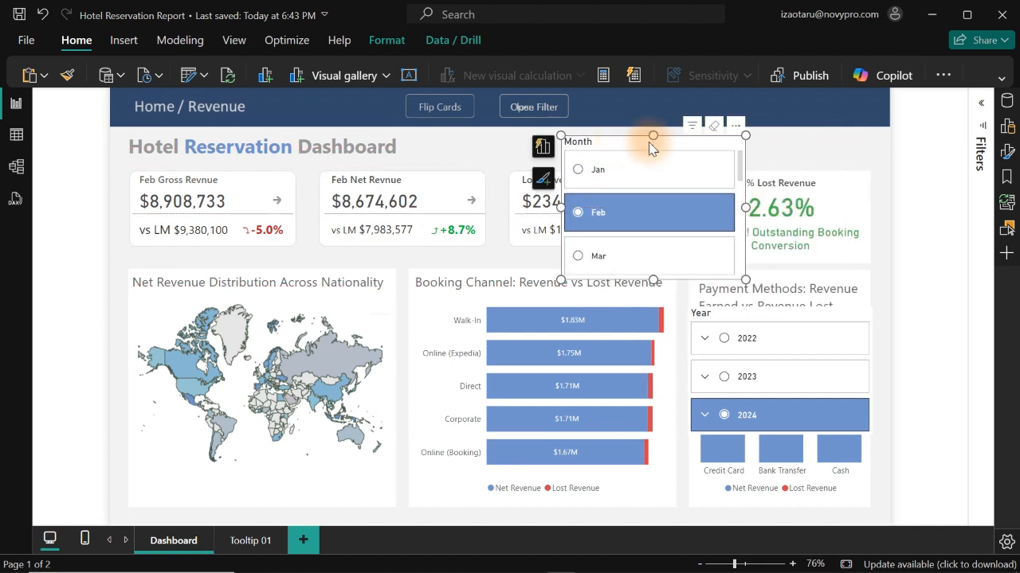
left_click(1008, 126)
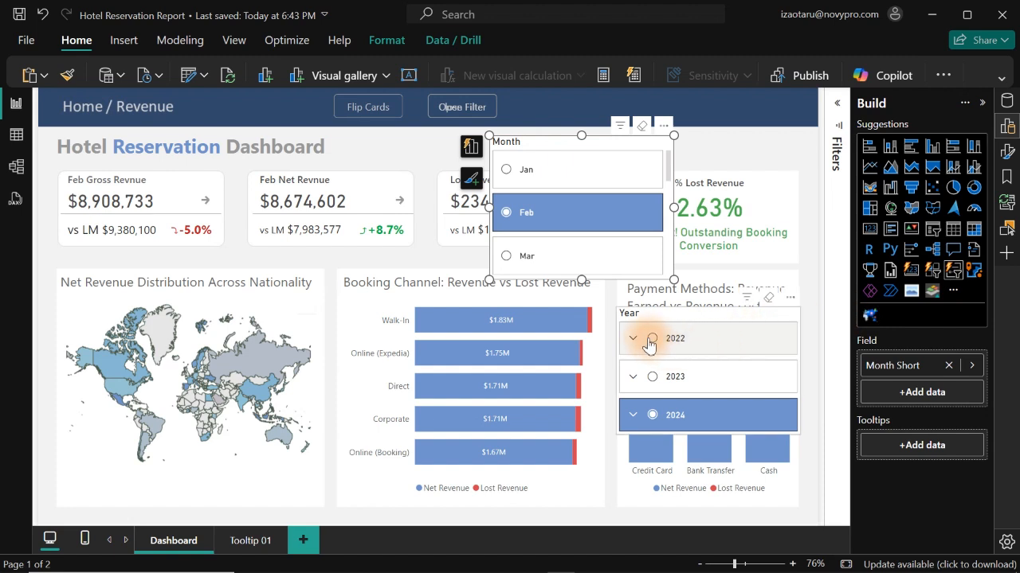
scroll(635, 342, "down", 1)
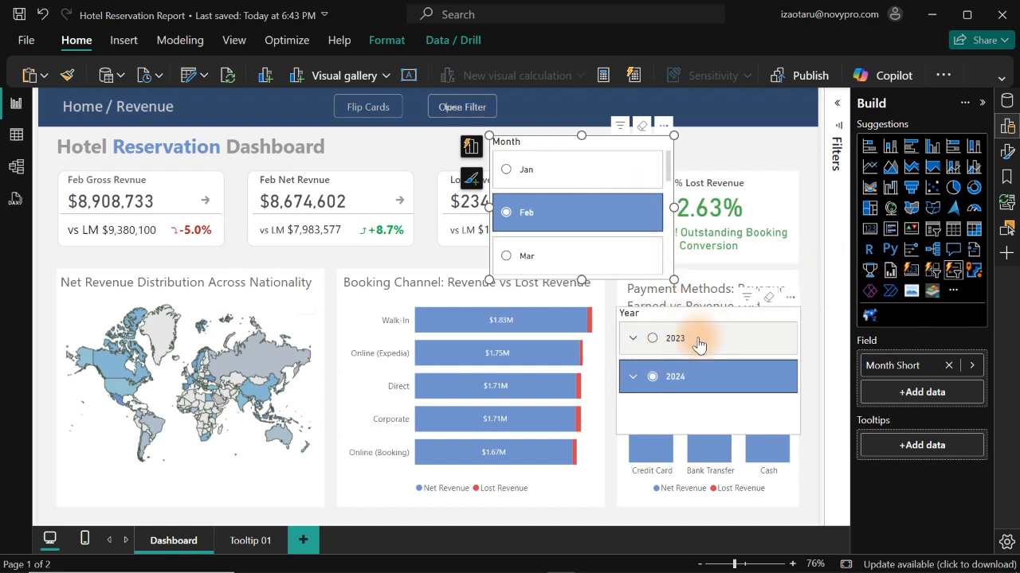
Open the Month slicer's button formatting, expand the fill options, compare the Default state and set the state being formatted to Selected.
left_click(1007, 150)
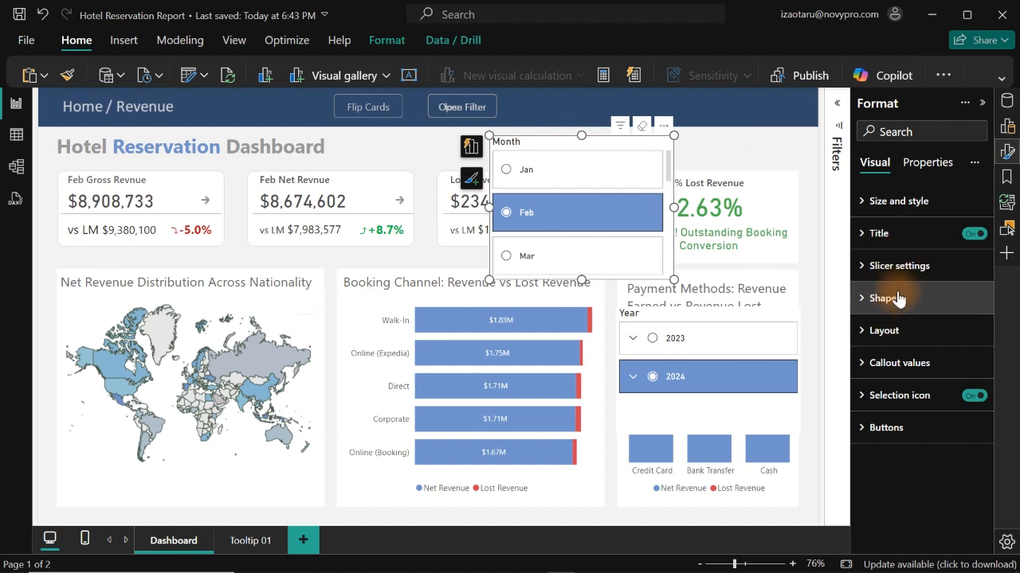
left_click(888, 300)
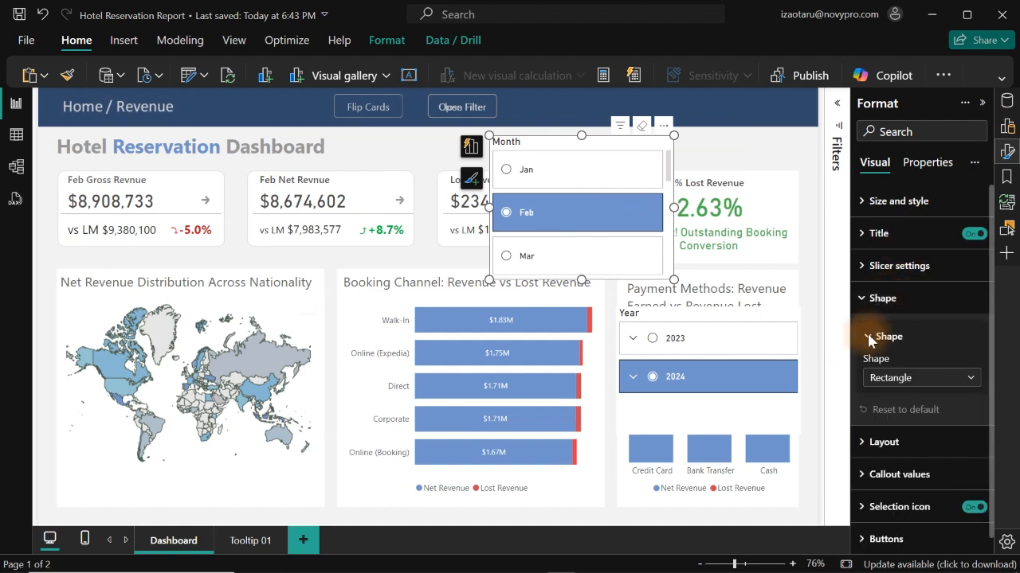
left_click(882, 299)
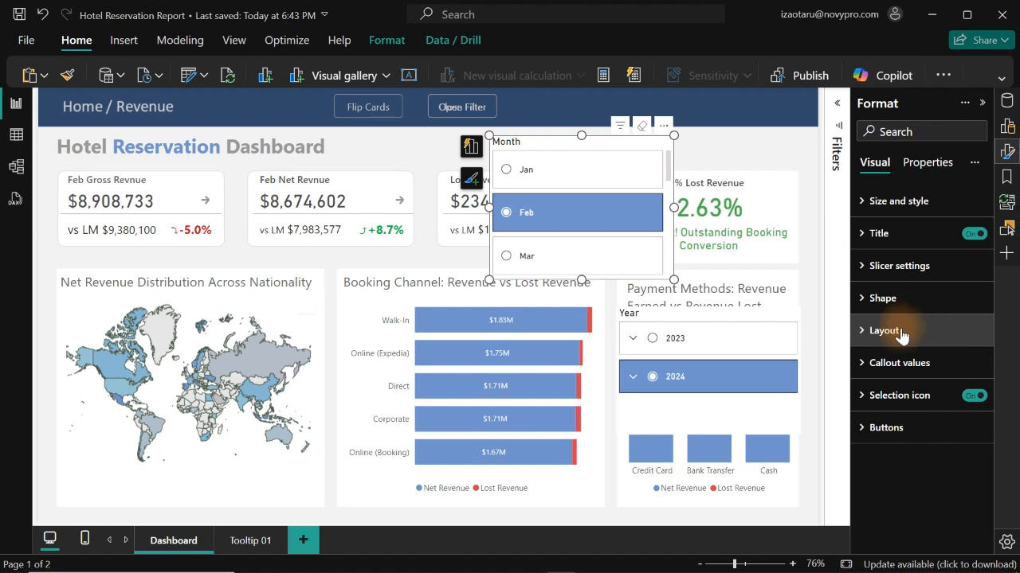
left_click(877, 428)
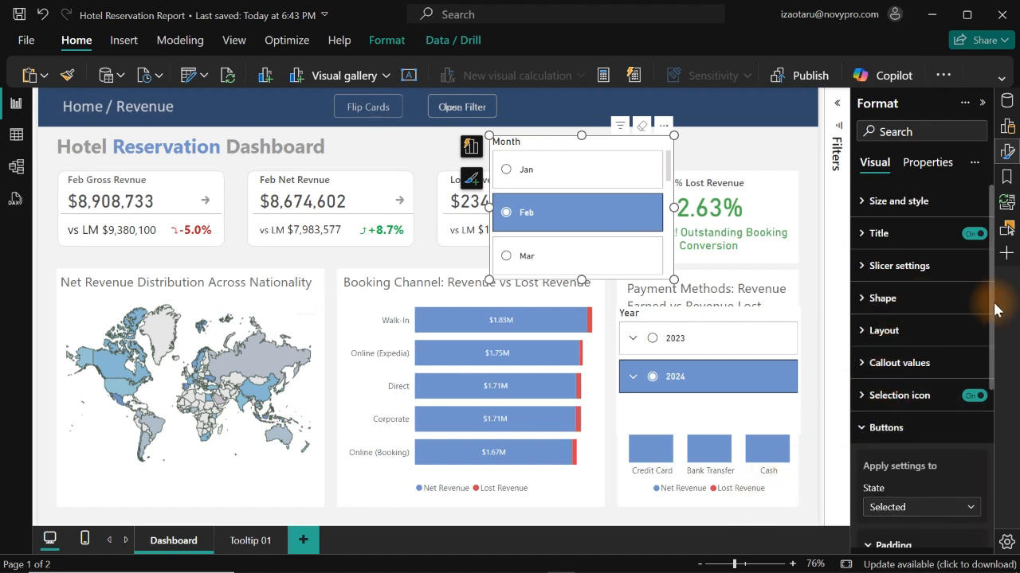
left_click_drag(995, 315, 1001, 426)
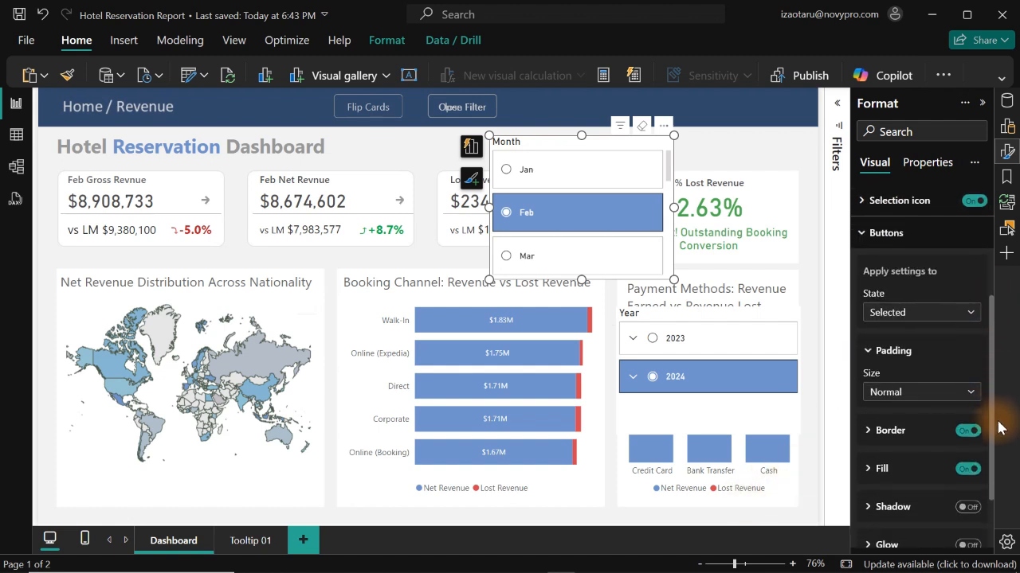
left_click(929, 309)
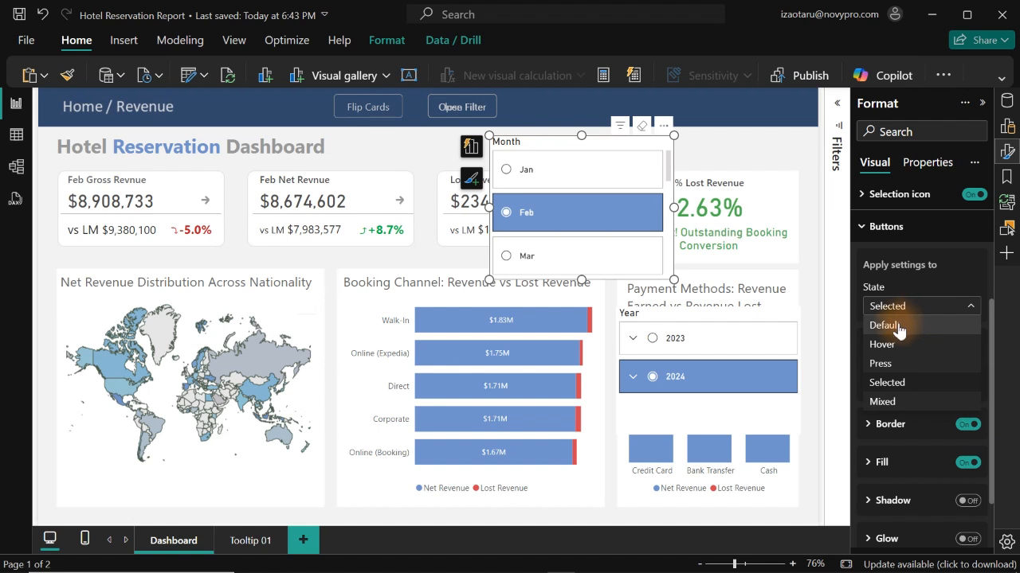
left_click(898, 325)
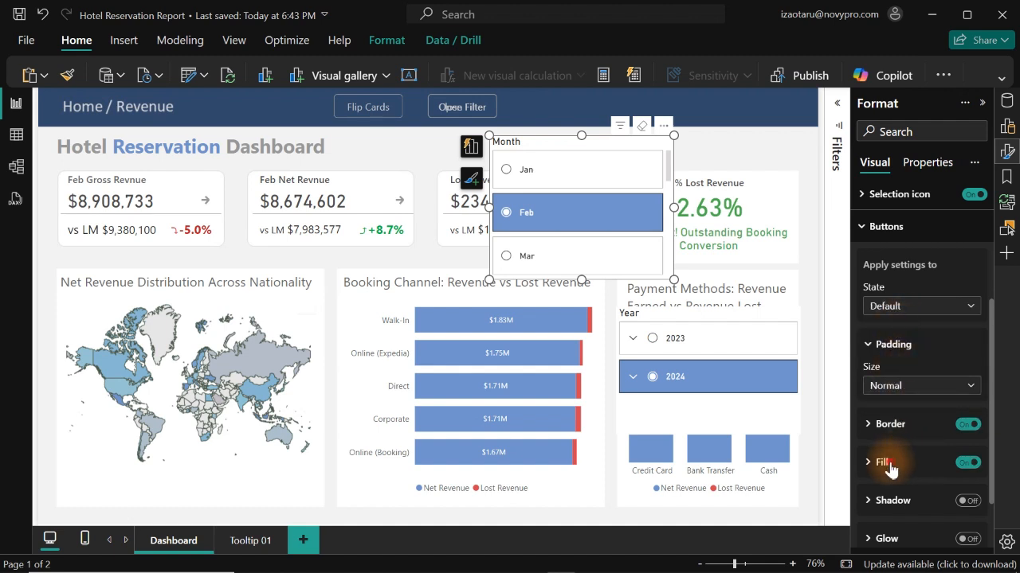
left_click(900, 468)
left_click(904, 309)
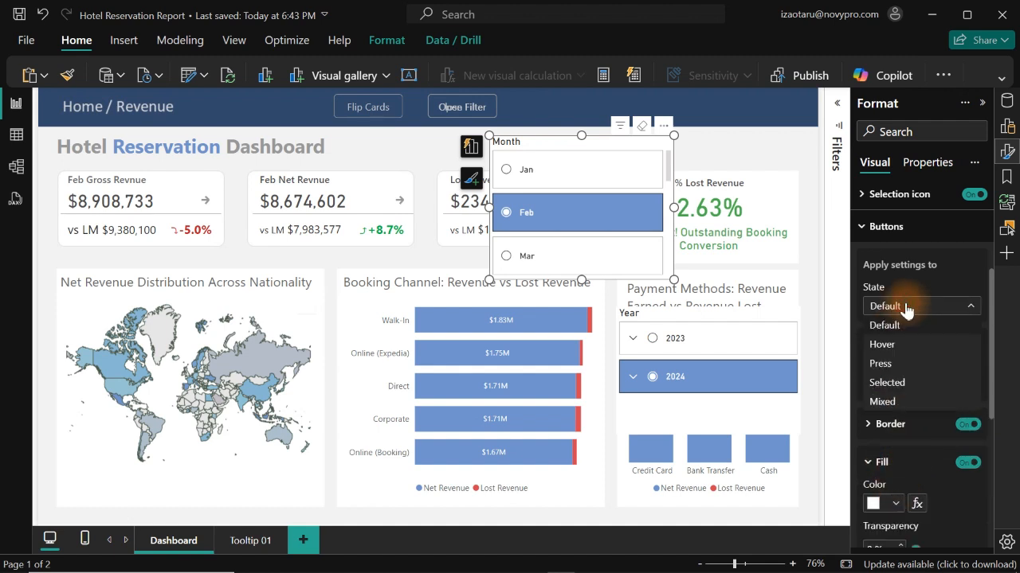
left_click(888, 382)
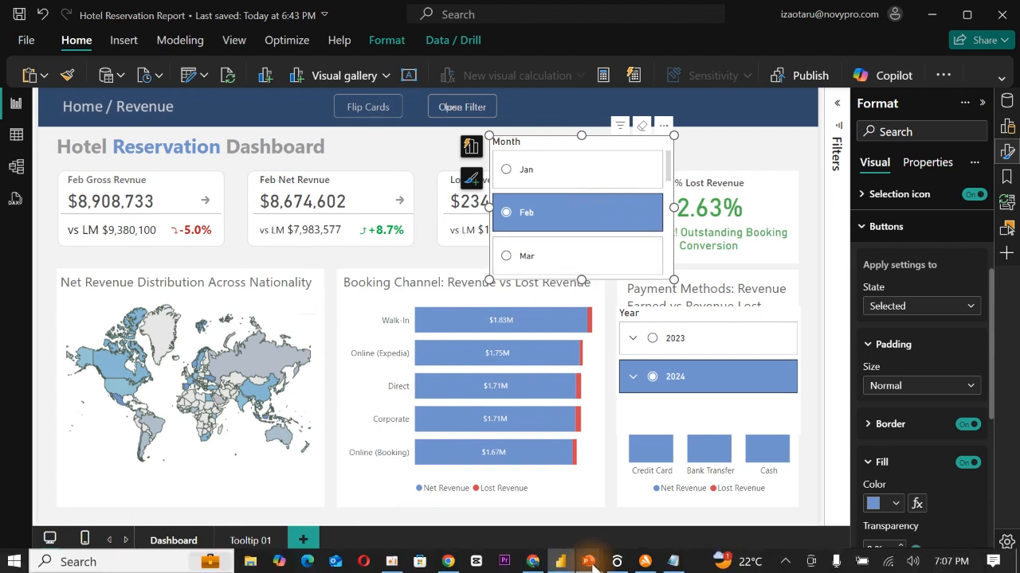
Switch to PowerPoint, copy the hex code #32496B from the dark blue table header's fill, and return to Power BI.
mouse_move(587, 561)
left_click(667, 503)
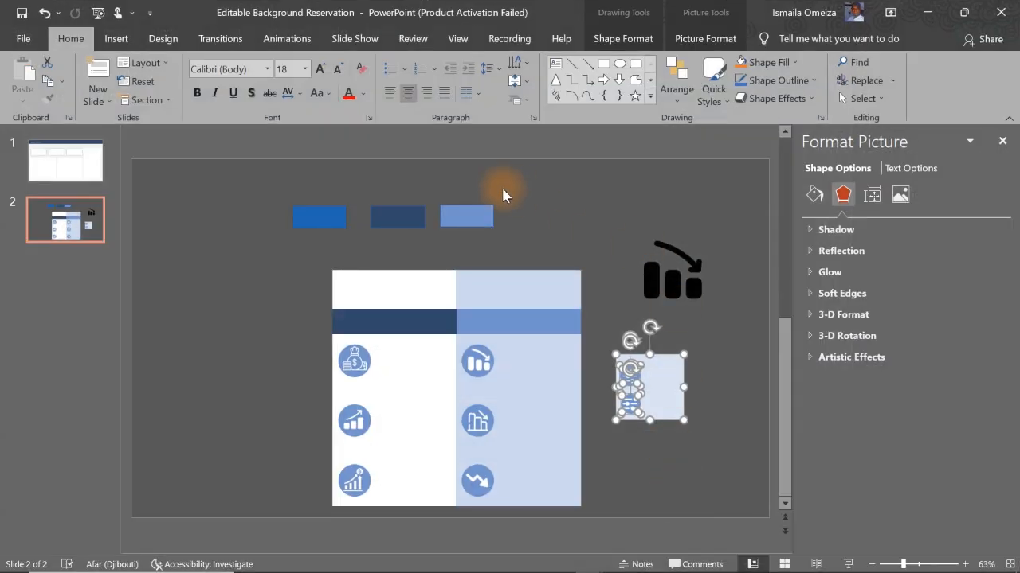
left_click(398, 220)
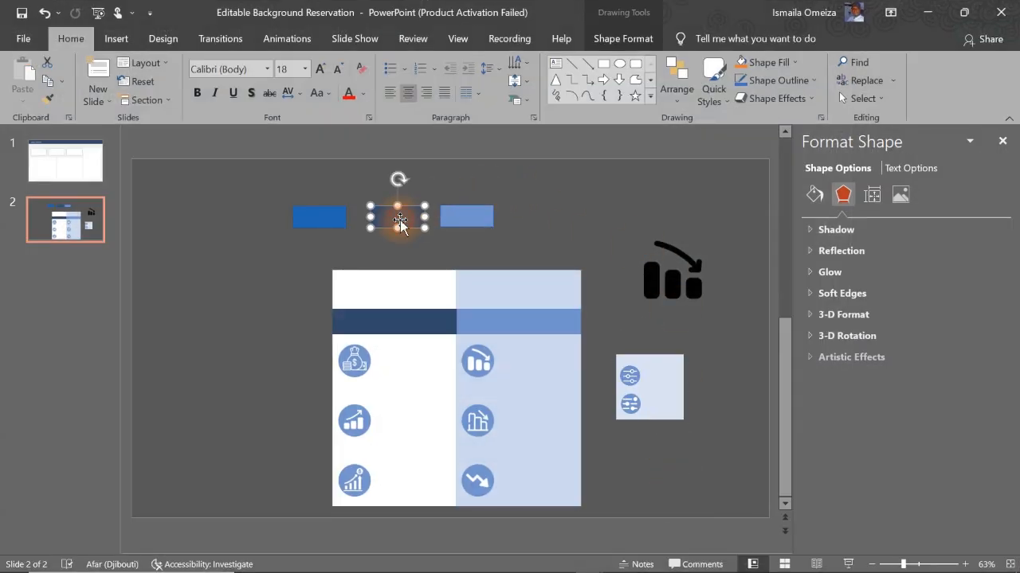
left_click(406, 320)
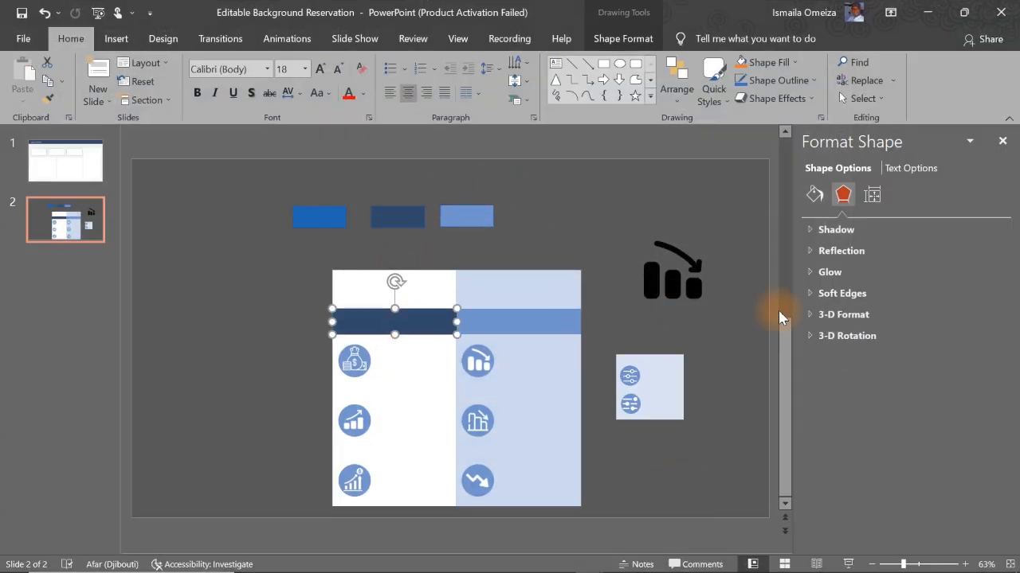
left_click(817, 196)
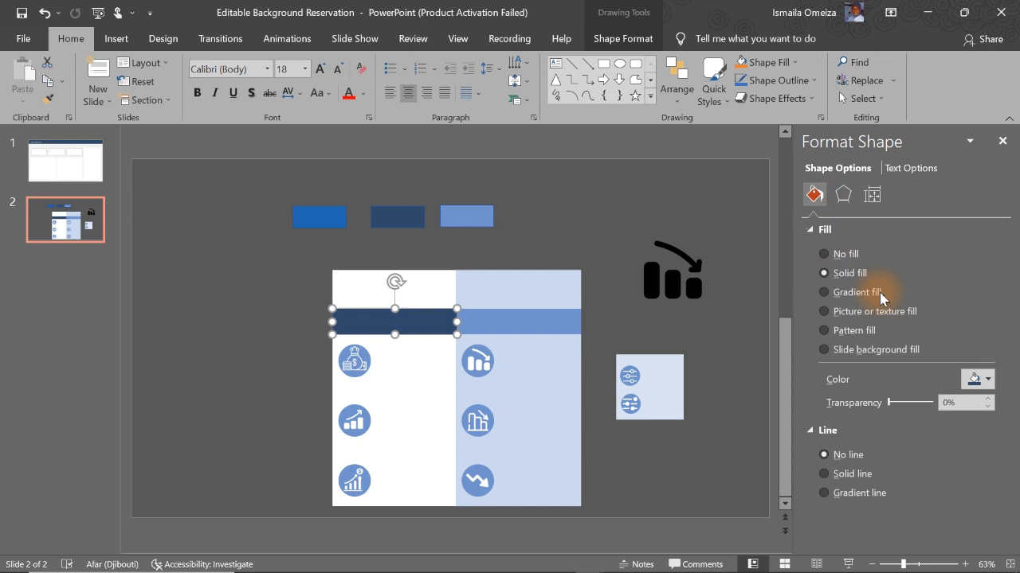
left_click(976, 380)
left_click(921, 345)
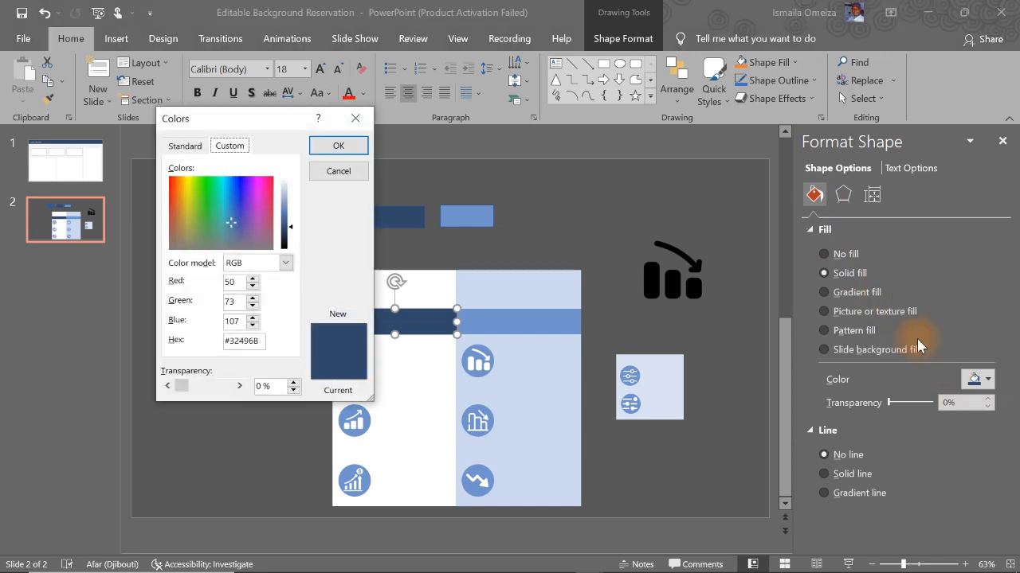
left_click_drag(265, 343, 199, 348)
key("ctrl+c")
left_click(322, 146)
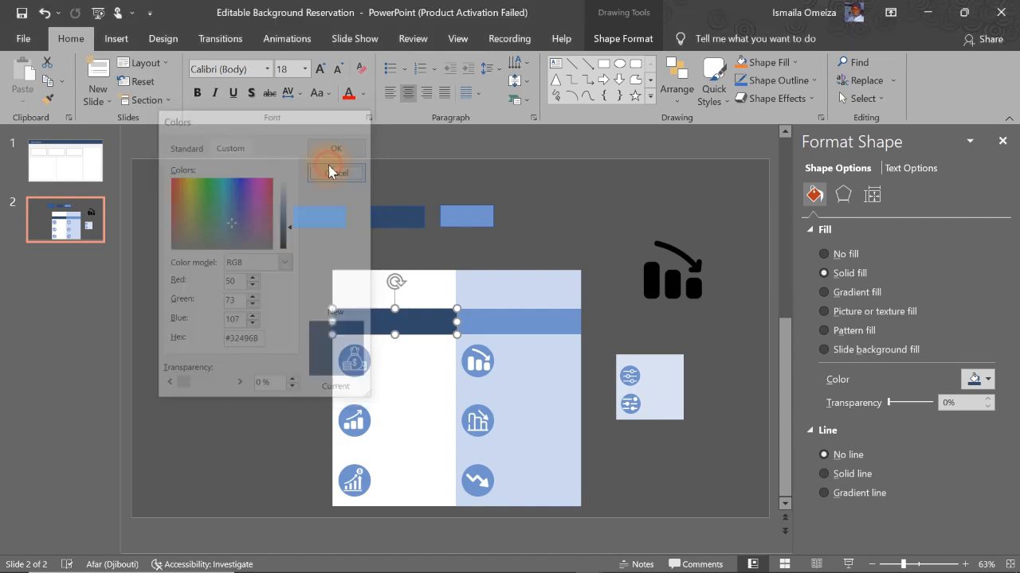
left_click(940, 9)
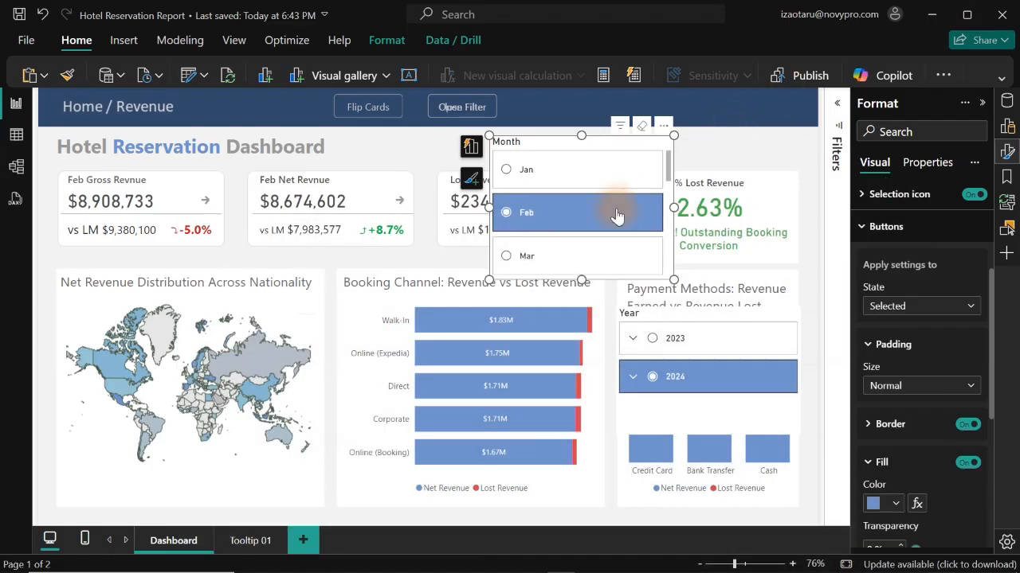
Set the fill of the Month slicer's selected button to #32496B.
left_click(893, 506)
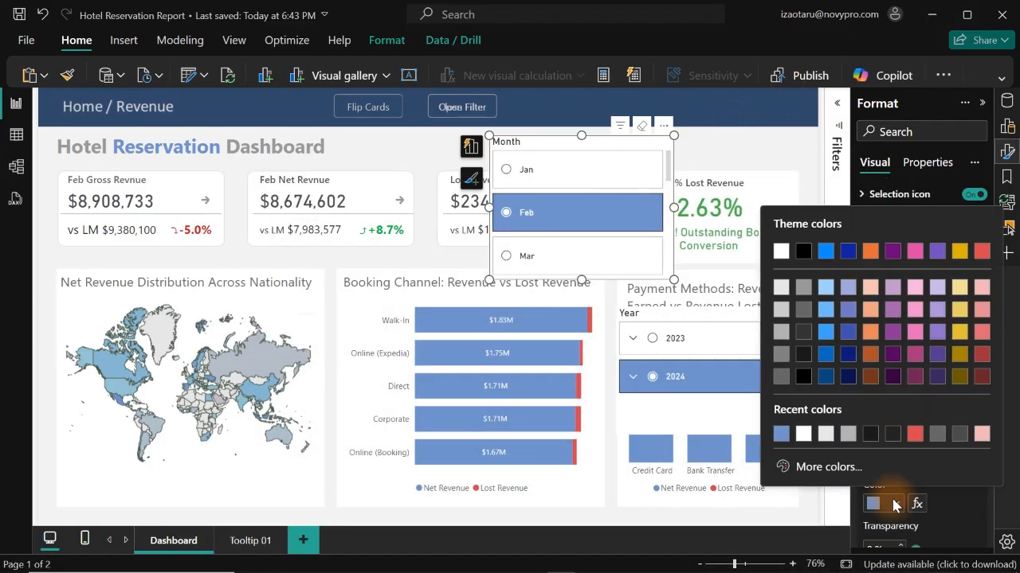
left_click(803, 465)
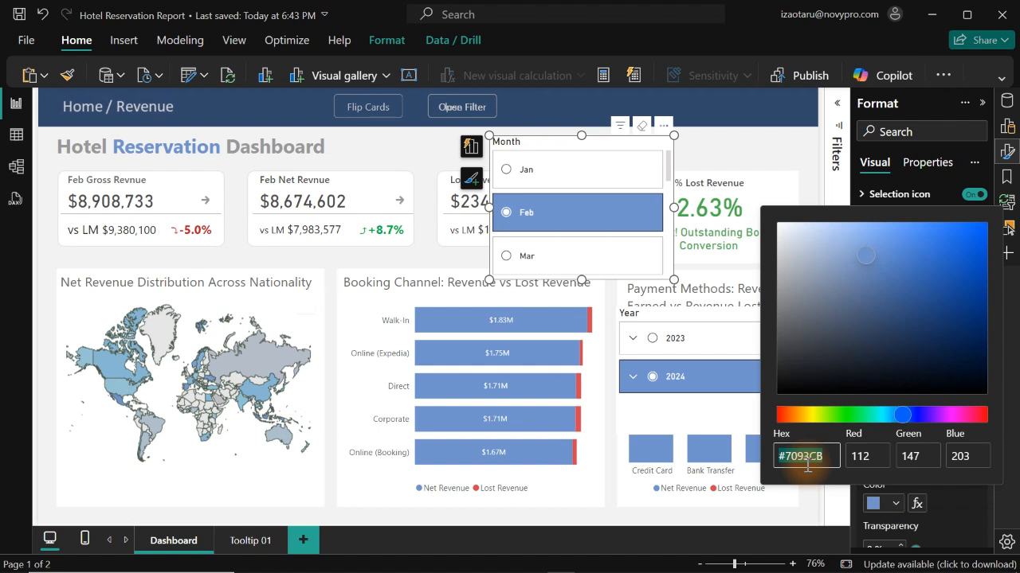
key("ctrl+v")
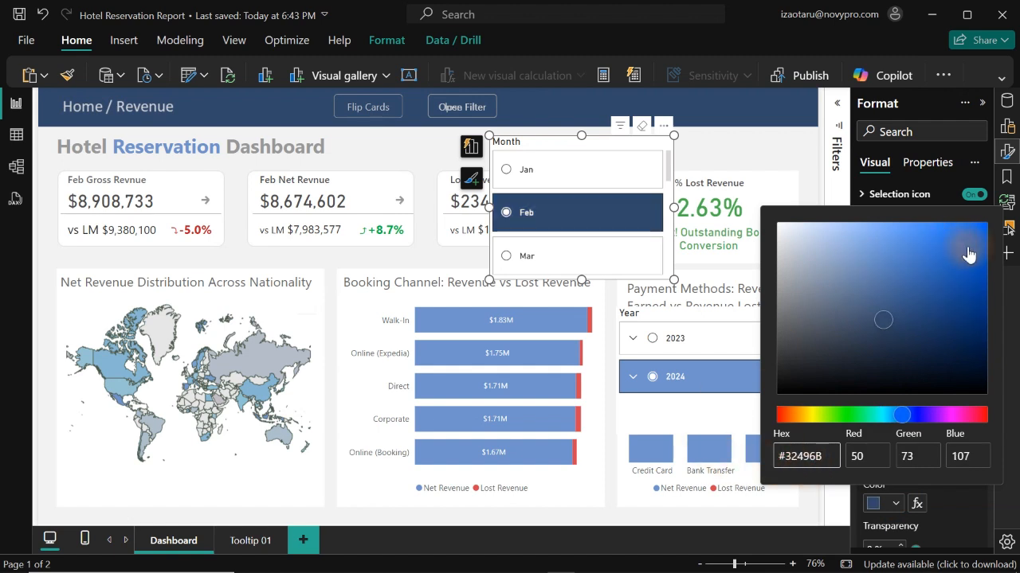
left_click(733, 151)
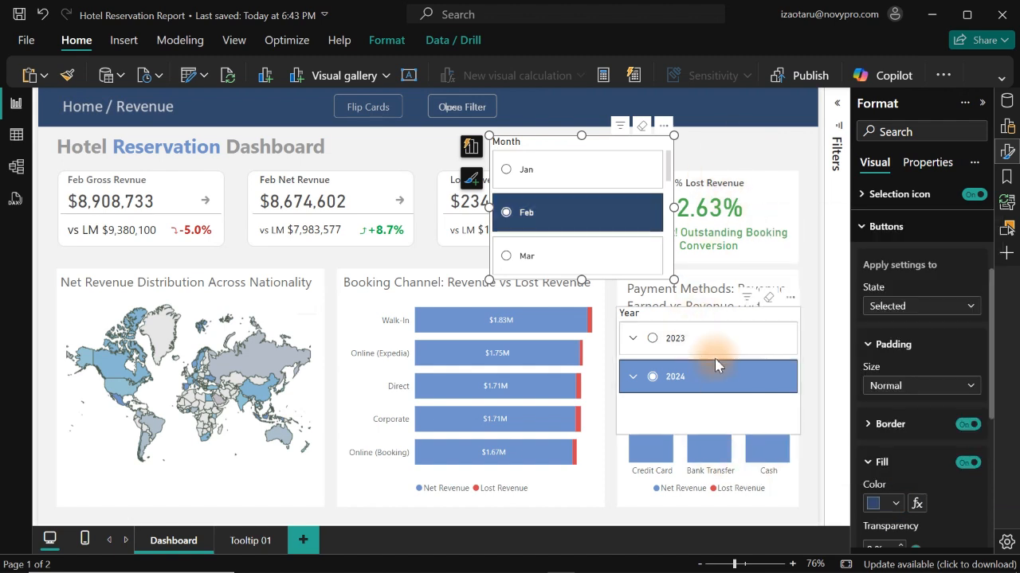
Apply the recently used dark blue #32496B as the fill of the Year slicer's selected button.
left_click(769, 317)
left_click(893, 538)
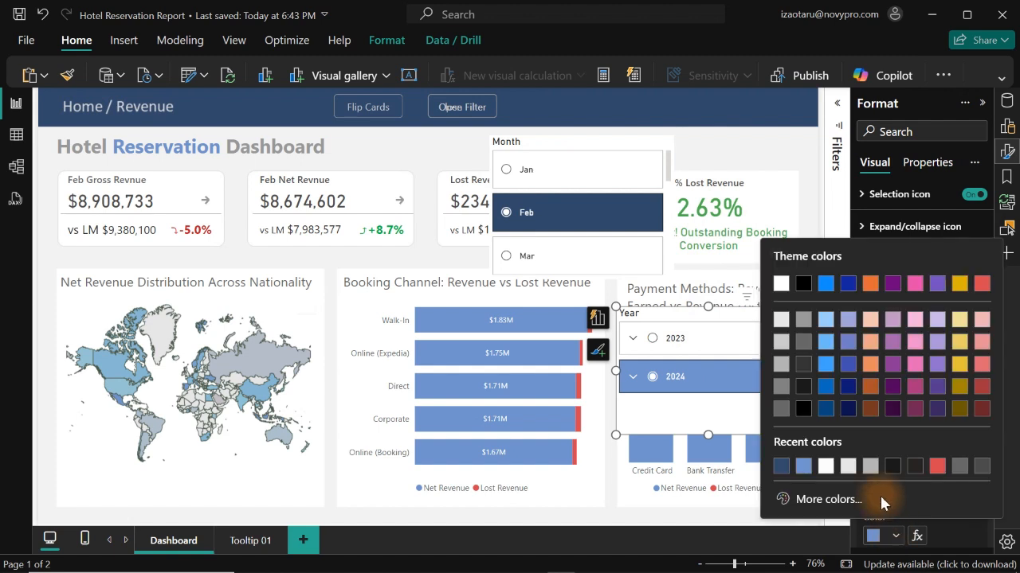
left_click(785, 468)
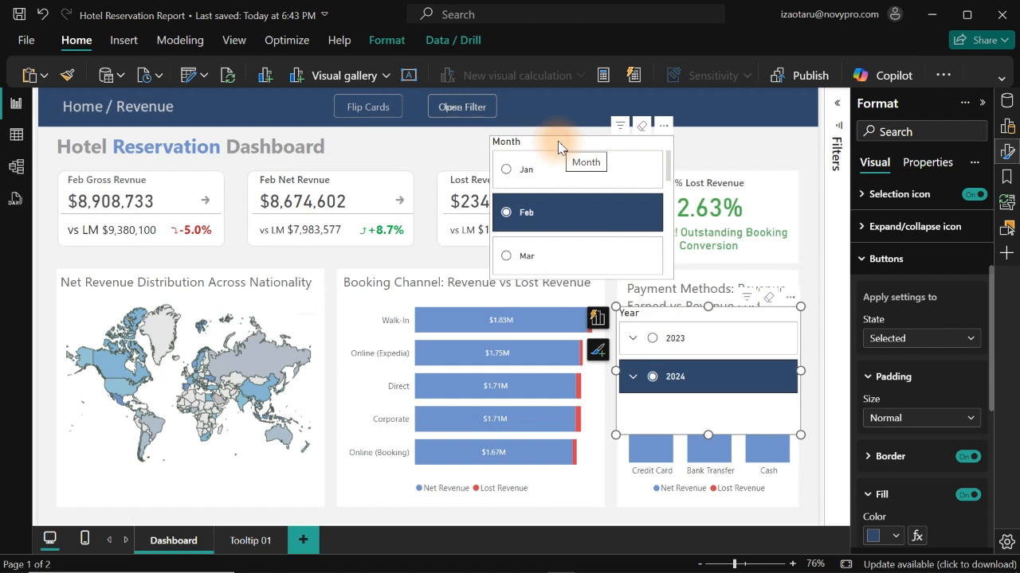
Move the Month slicer over the % Lost Revenue card above the Year slicer, clear the 2024 selection and nudge the Year slicer slightly.
left_click_drag(558, 147, 667, 179)
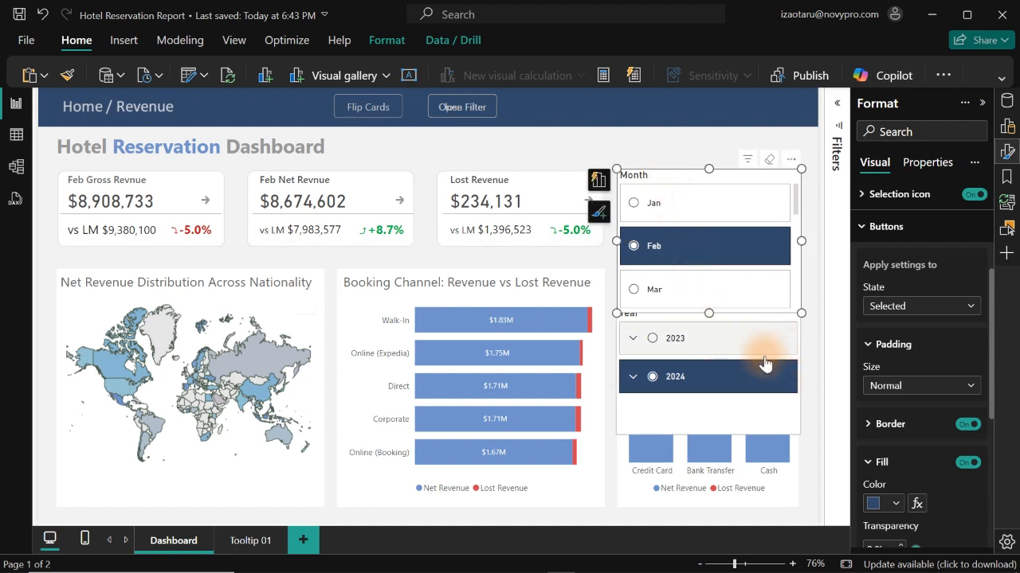
left_click(736, 410)
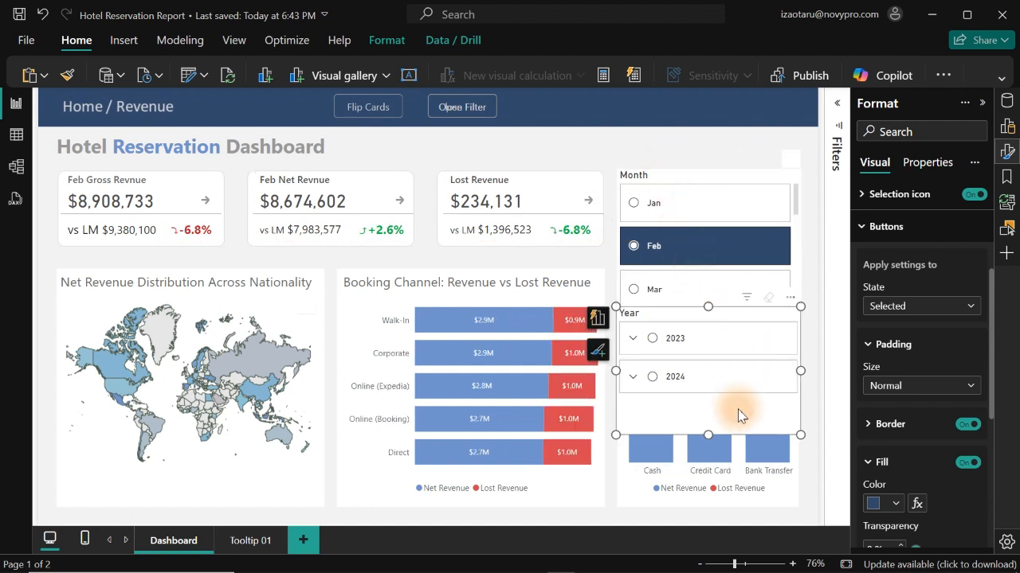
left_click_drag(737, 411, 740, 411)
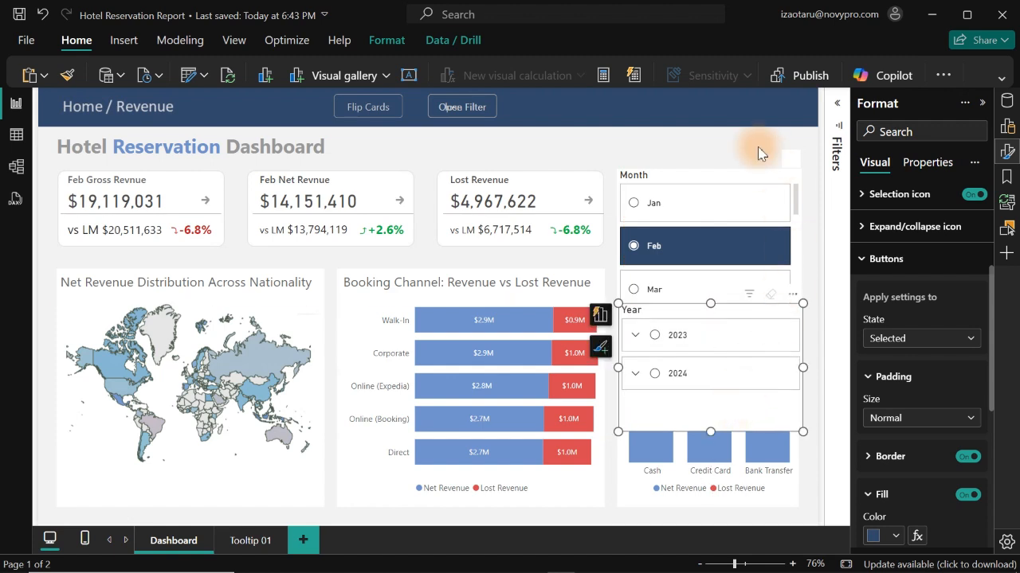
left_click(680, 150)
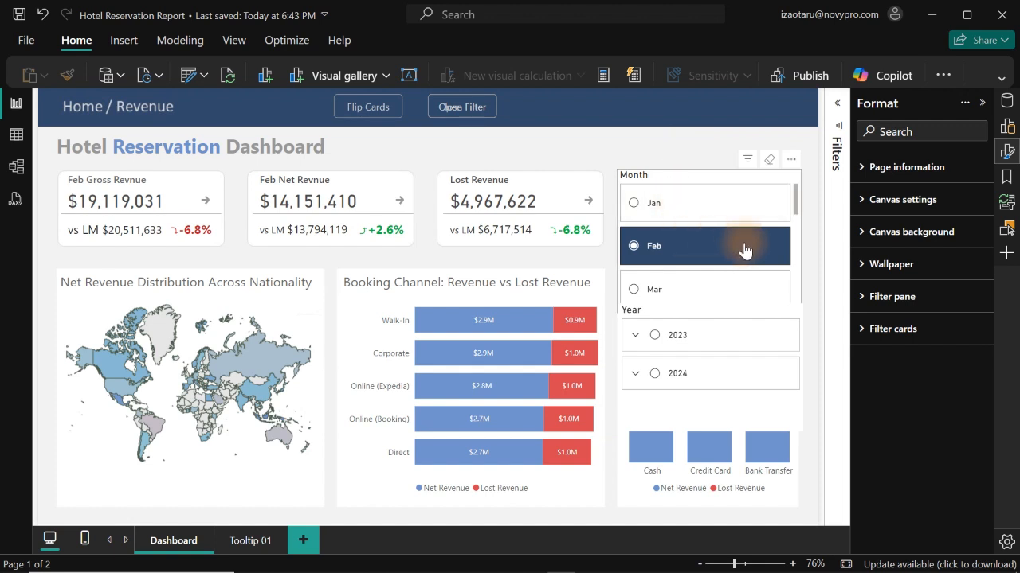
Go to the end of the Month slicer's list and select Oct.
left_click_drag(799, 202, 797, 291)
left_click(658, 264)
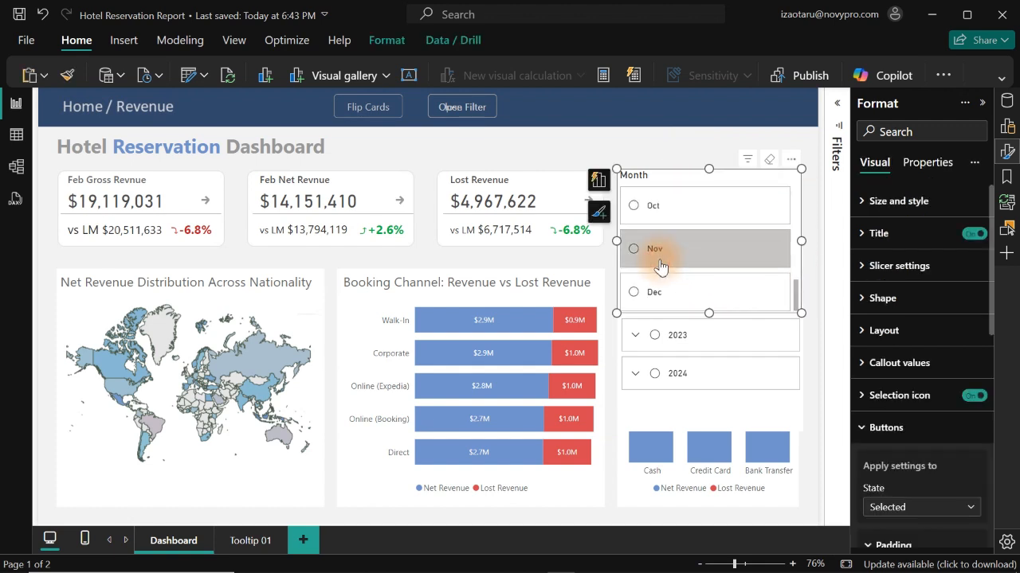
left_click(660, 264)
left_click(678, 211)
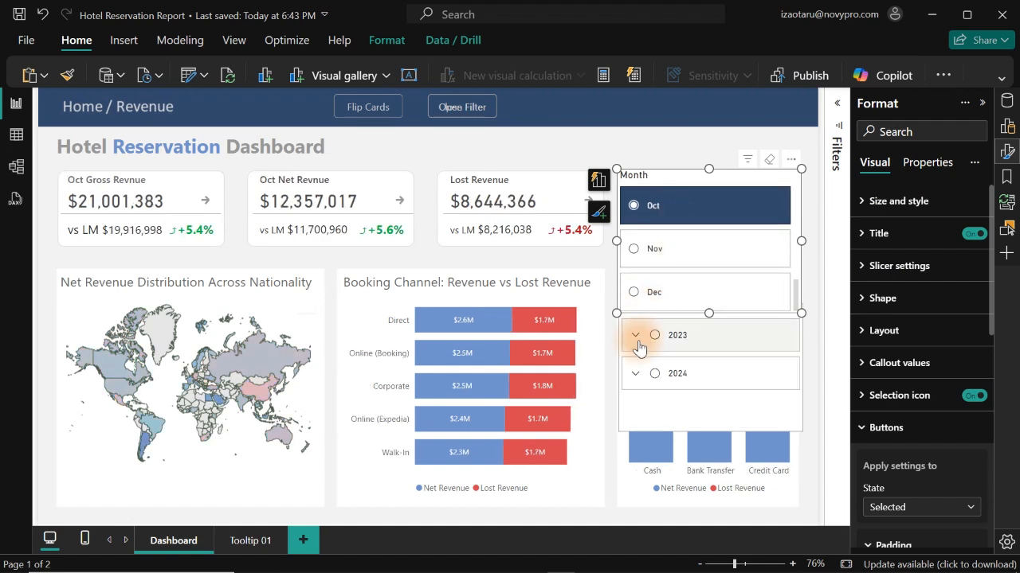
Remove the Nationality field from the Year slicer and close the Format and Build panes.
left_click(670, 400)
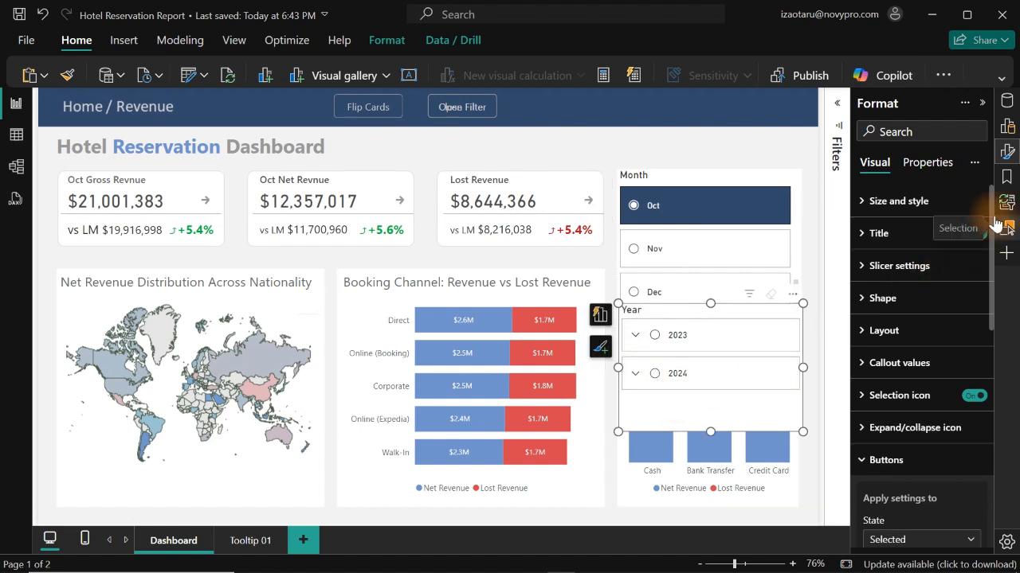
left_click(1007, 102)
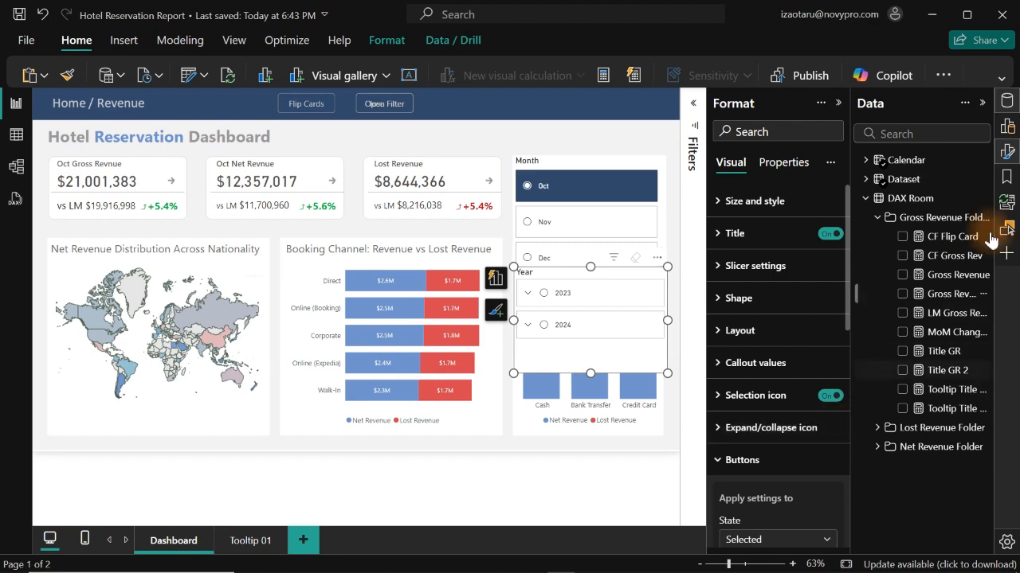
left_click(1009, 104)
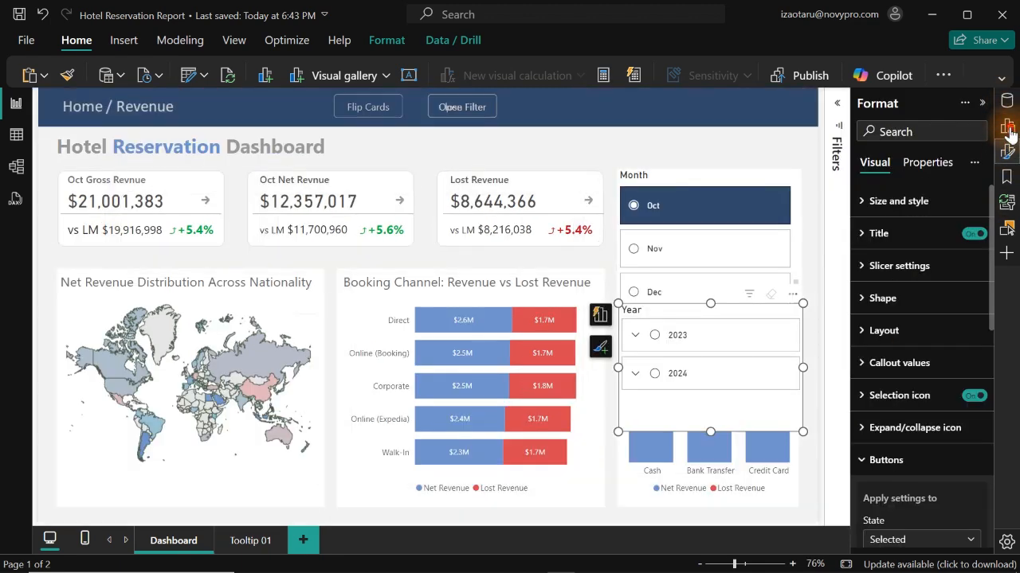
left_click(1009, 130)
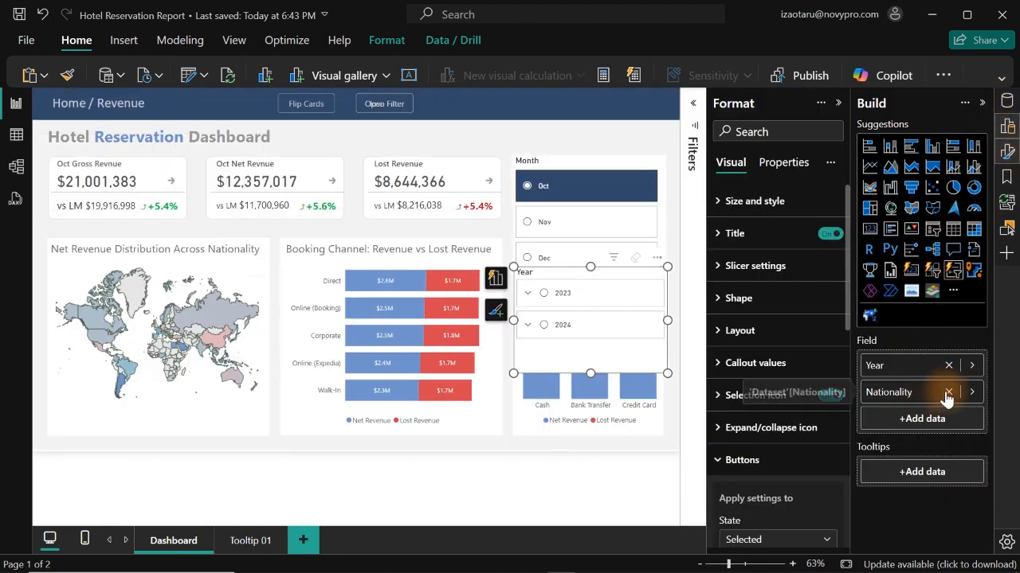
left_click(948, 391)
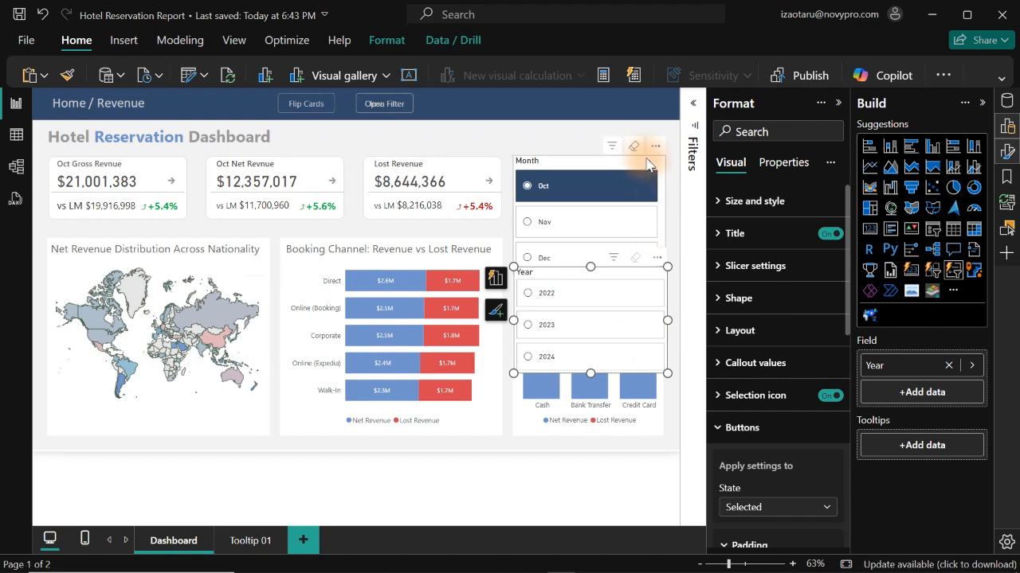
left_click(1008, 152)
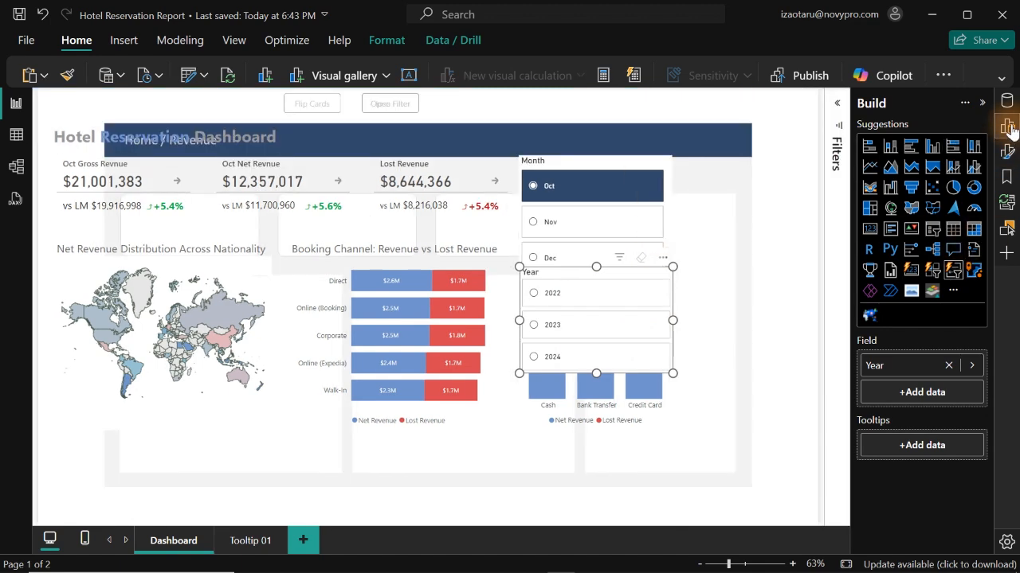
left_click(1007, 126)
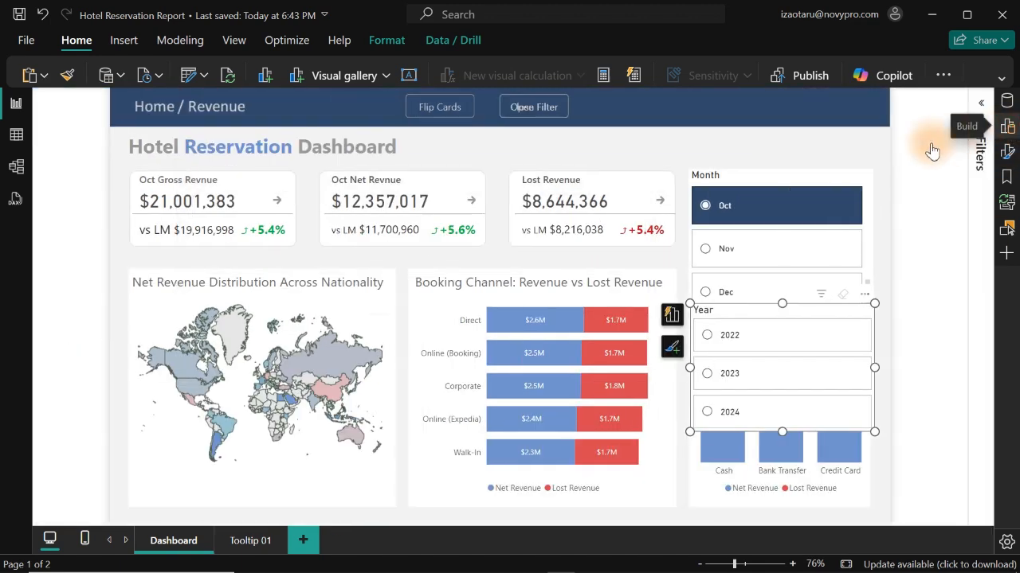
Open the Selection pane and expand the Filter 01 group to reach its Close Slicer and Open Slicer buttons.
left_click(823, 141)
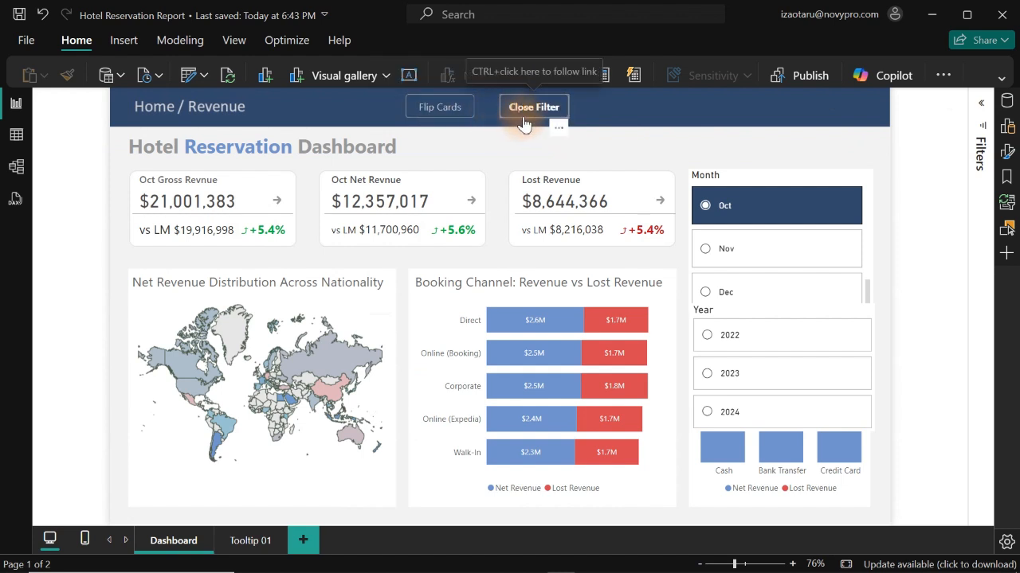
left_click(1006, 229)
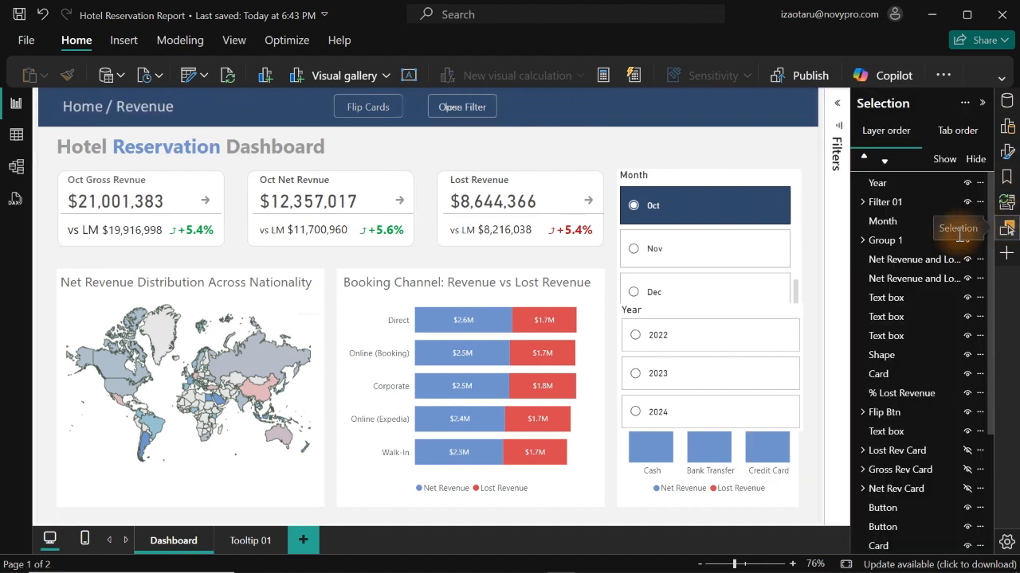
left_click(478, 106)
left_click(861, 202)
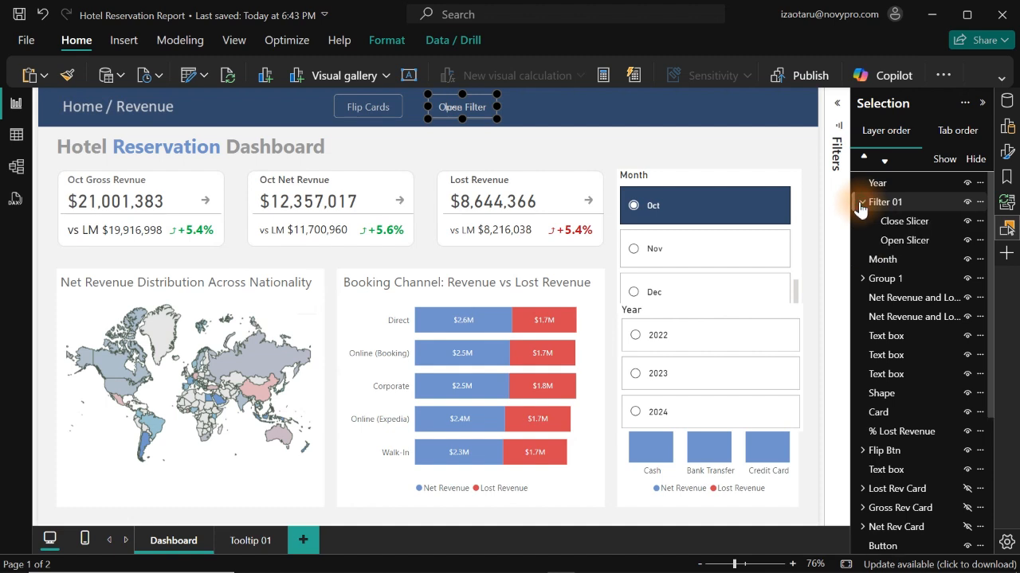
left_click(924, 225)
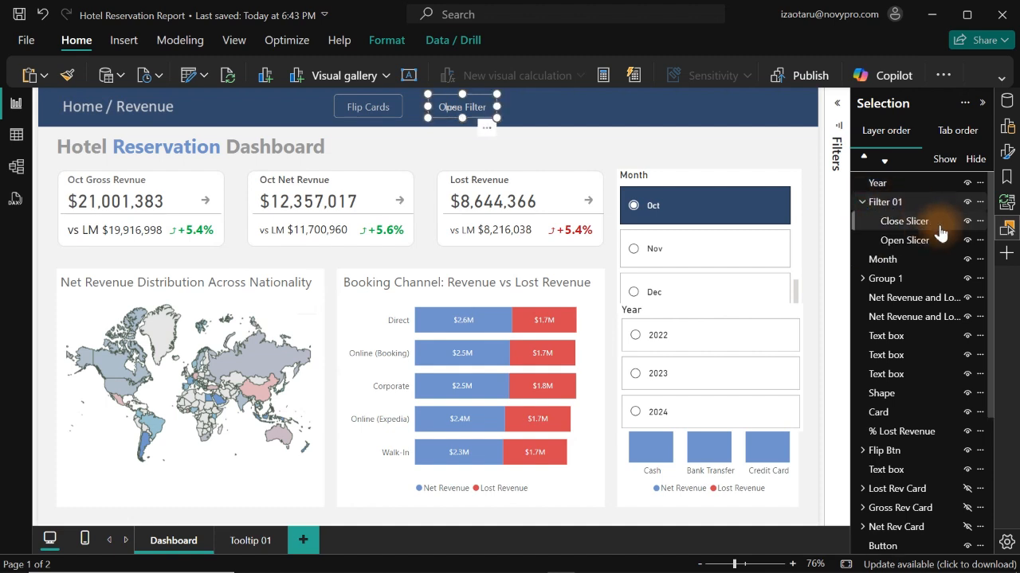
Hide the Open Slicer button while keeping Close Slicer shown, and open the Bookmarks pane beside the Selection pane.
left_click(967, 221)
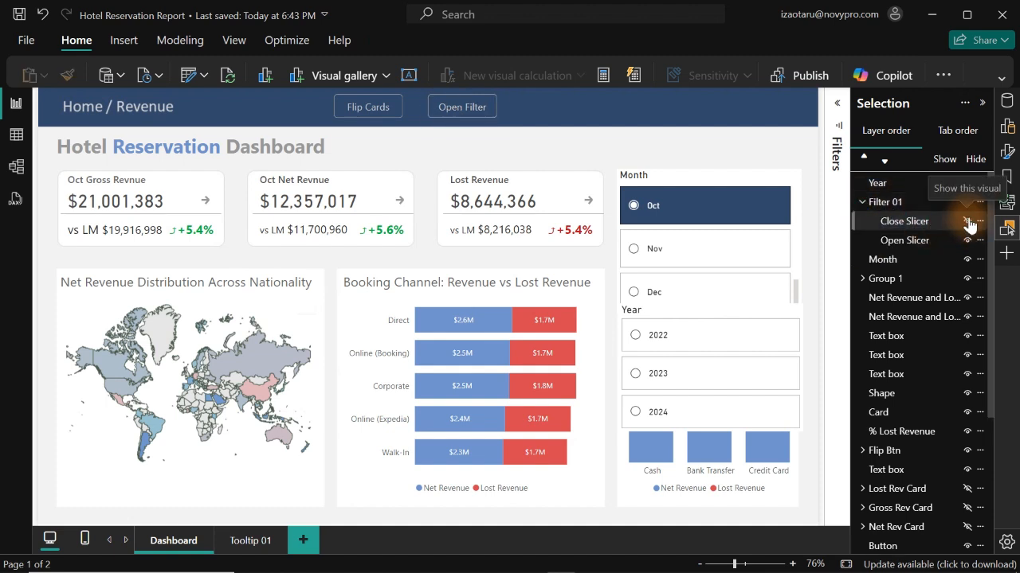
left_click(967, 220)
left_click(967, 239)
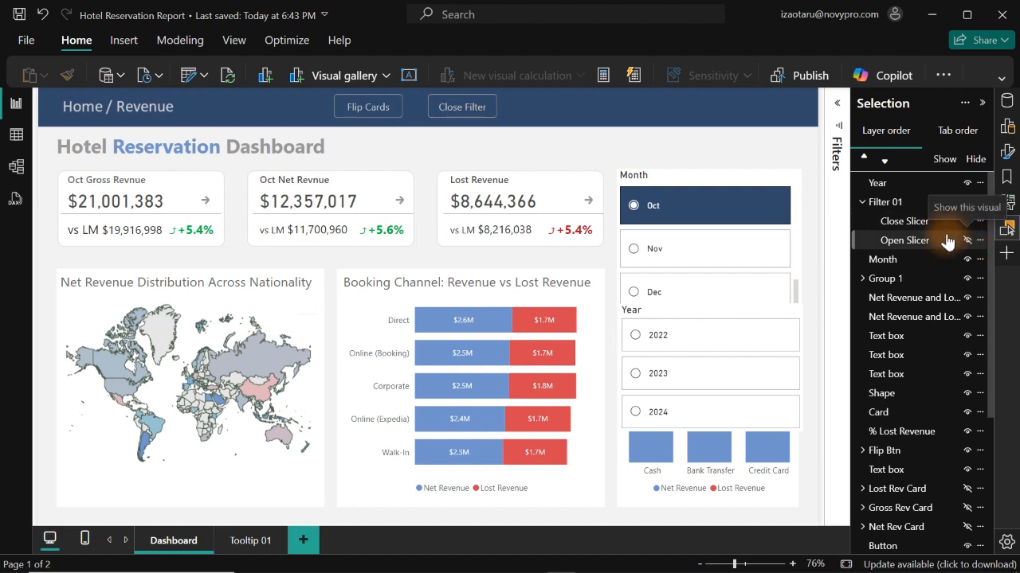
left_click(912, 226)
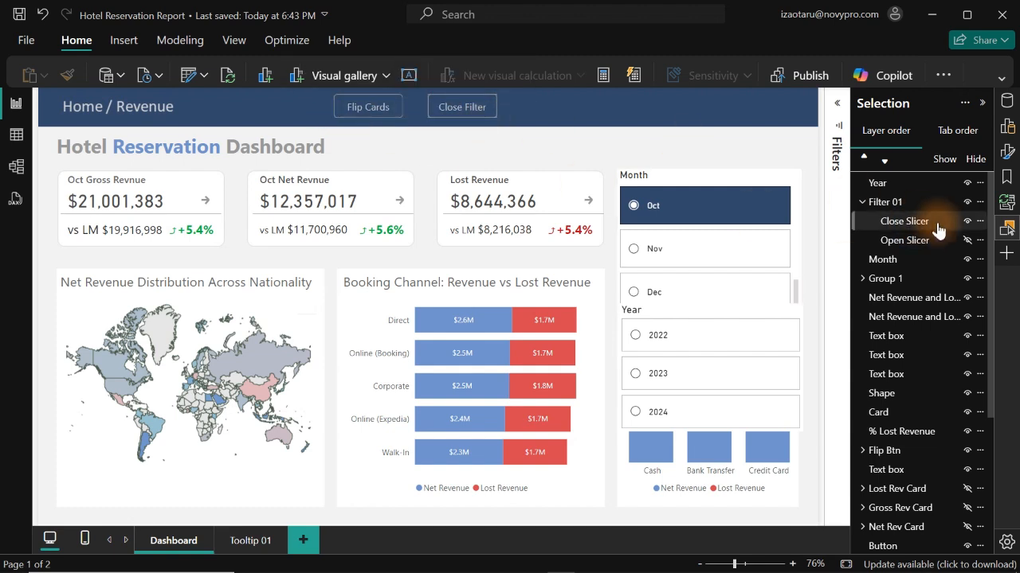
left_click(1007, 178)
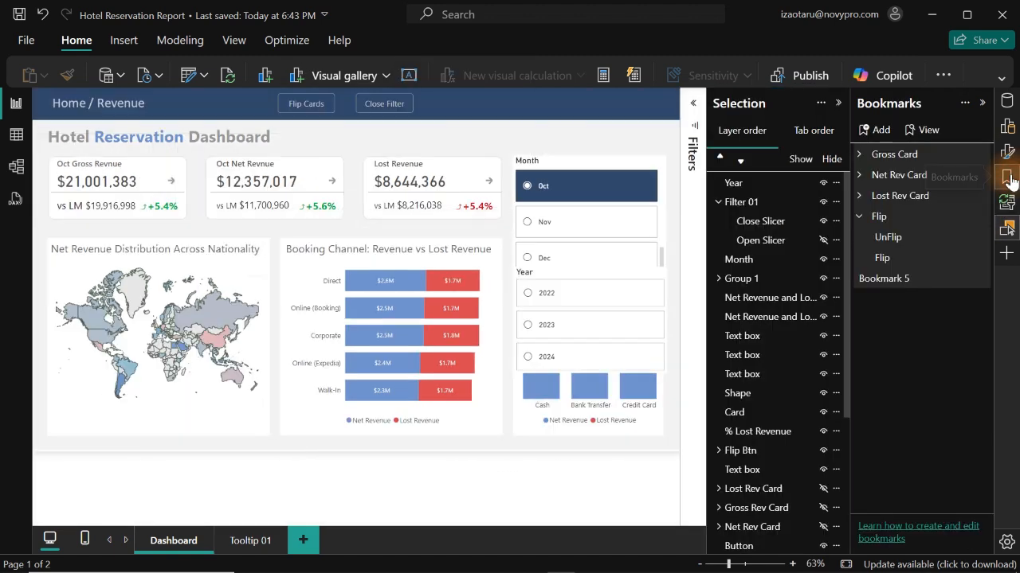
Select both the Month and Year slicers, with 2024 chosen in the Year slicer, and group the two slicers together.
left_click(575, 163)
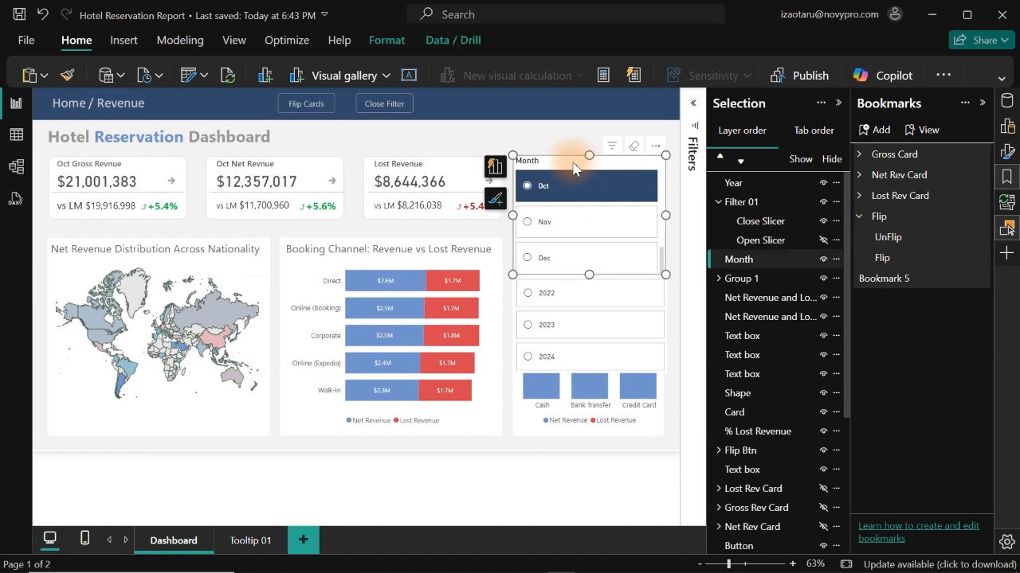
left_click(655, 373)
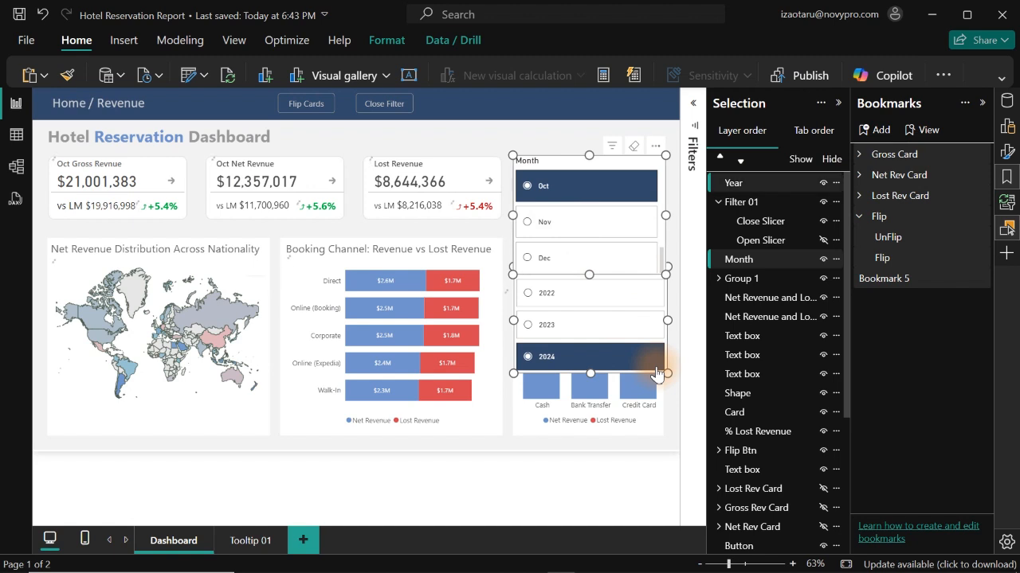
right_click(761, 185)
mouse_move(779, 188)
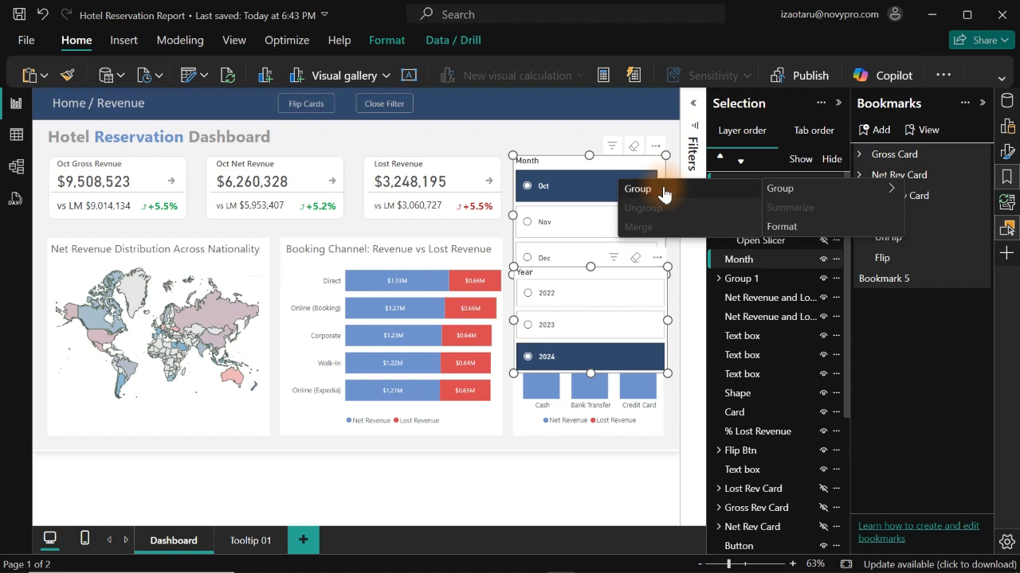
left_click(662, 191)
left_click(751, 184)
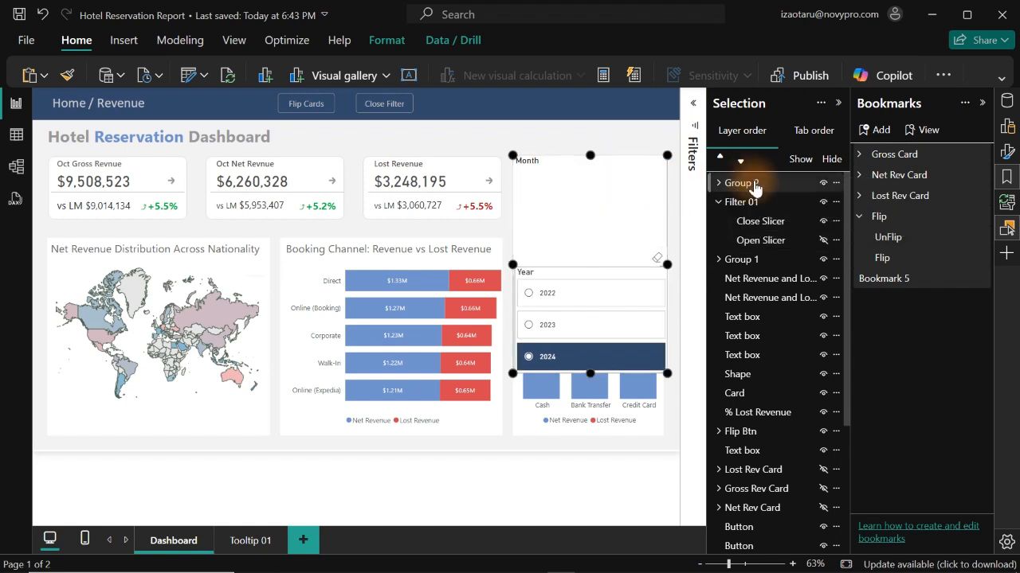
Check the new slicer group by hiding and showing it, and rename the group as Slicers Month Year.
left_click(581, 129)
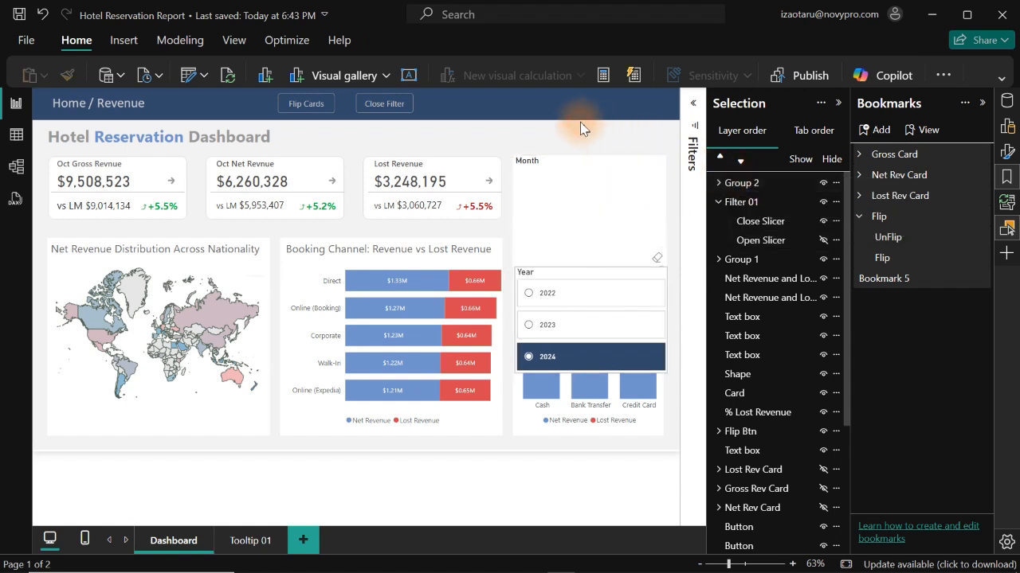
left_click(739, 201)
left_click(823, 183)
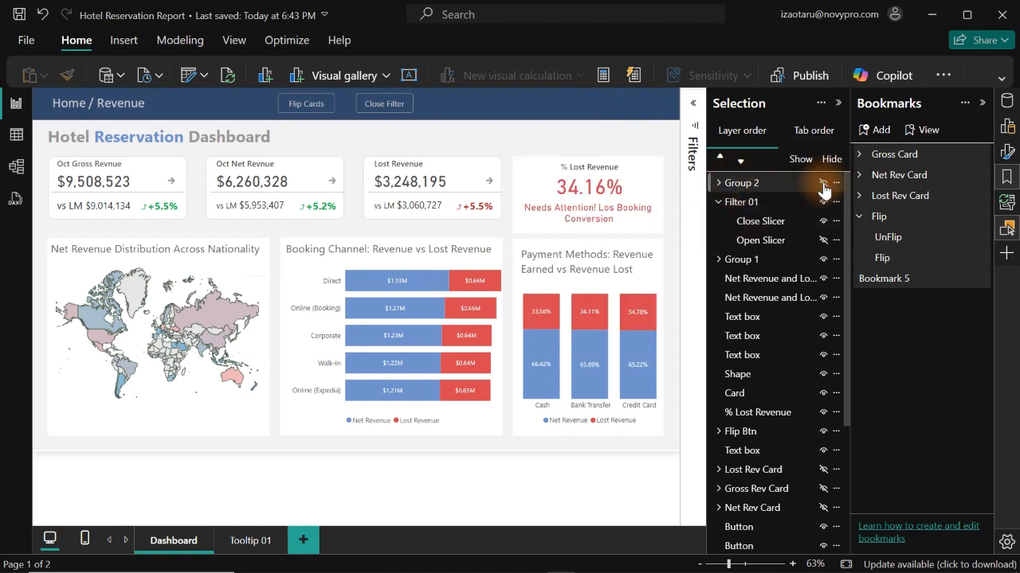
left_click(823, 183)
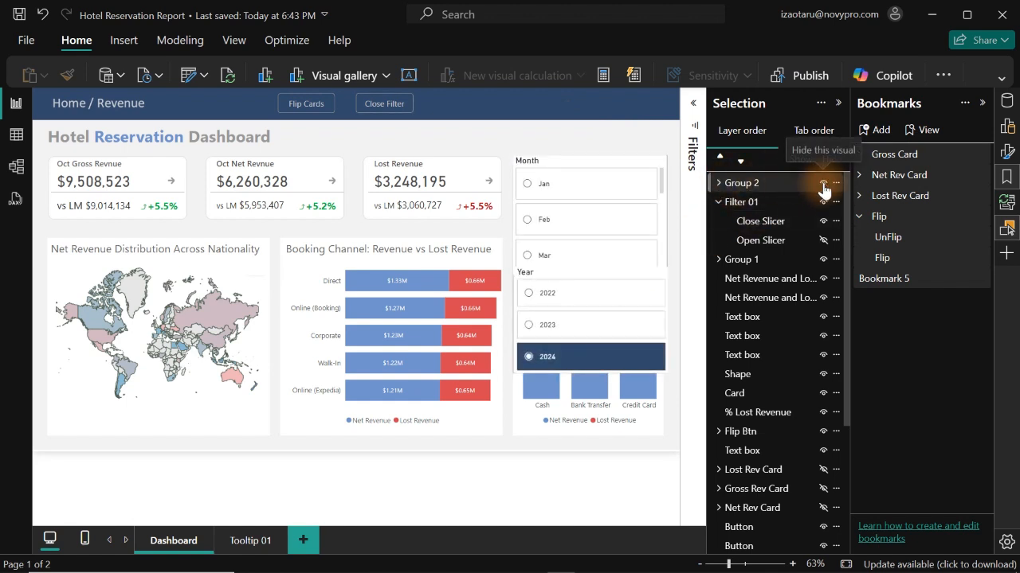
double_click(751, 183)
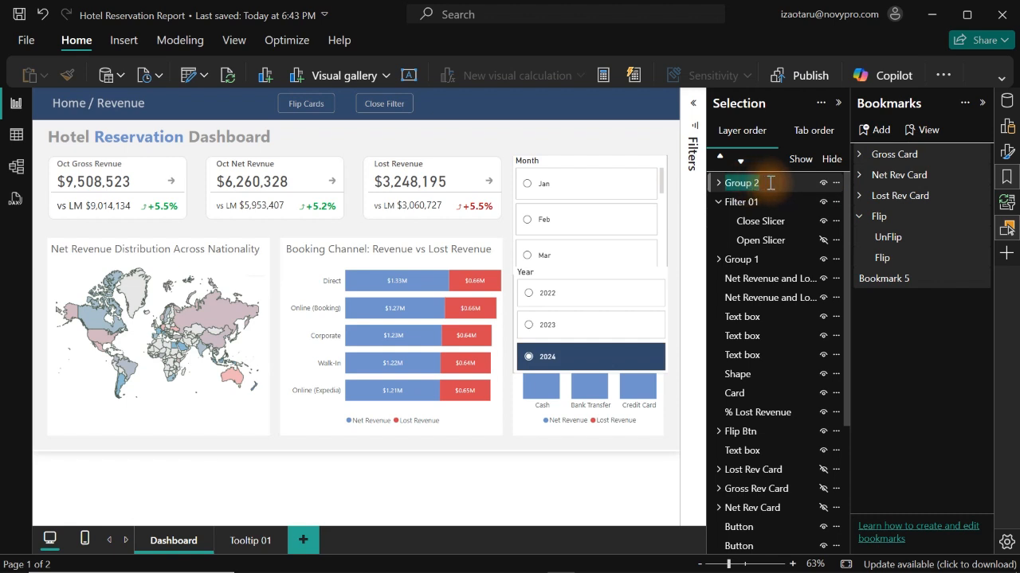
type("Slicers Month Year")
Toggle the visibility of the Slicers Month Year group to preview the page with and without the slicers.
left_click(822, 183)
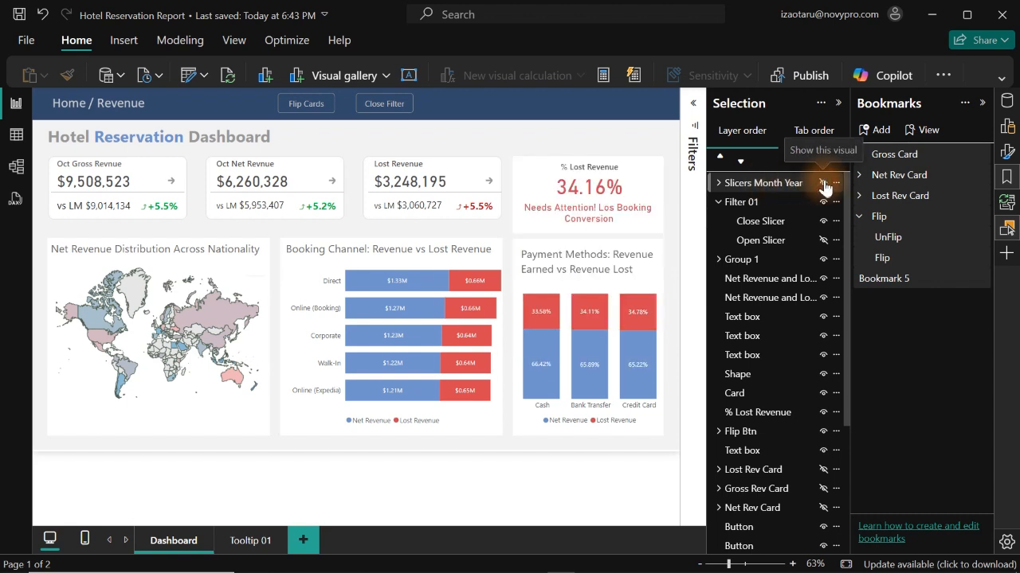
left_click(823, 183)
left_click(823, 183)
left_click(823, 183)
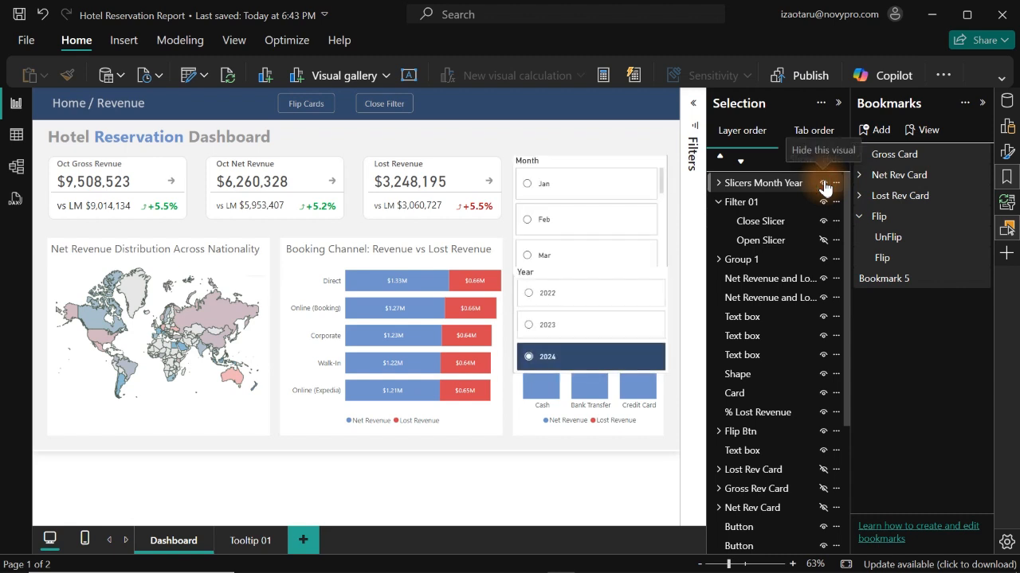
Select the Slicers Month Year and Filter 01 groups and add a bookmark named OpenSlicers with the slicers shown.
left_click(745, 219)
left_click(763, 184)
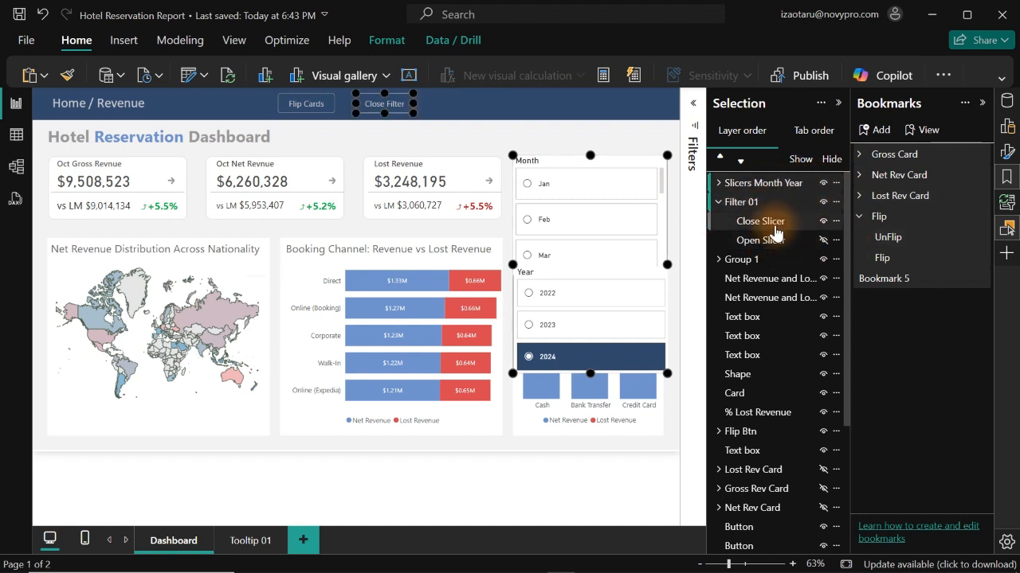
left_click(764, 221, "ctrl")
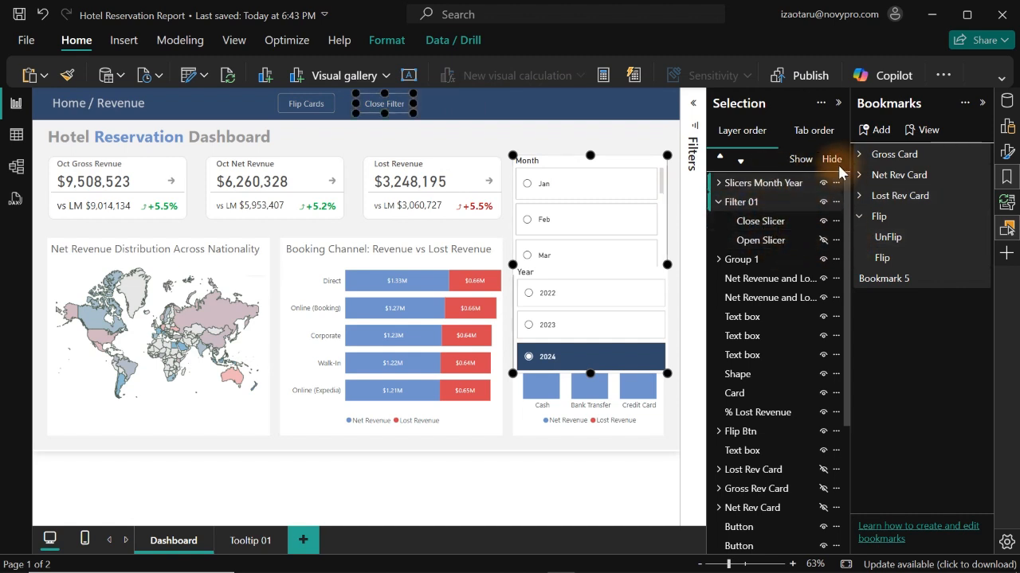
left_click(880, 131)
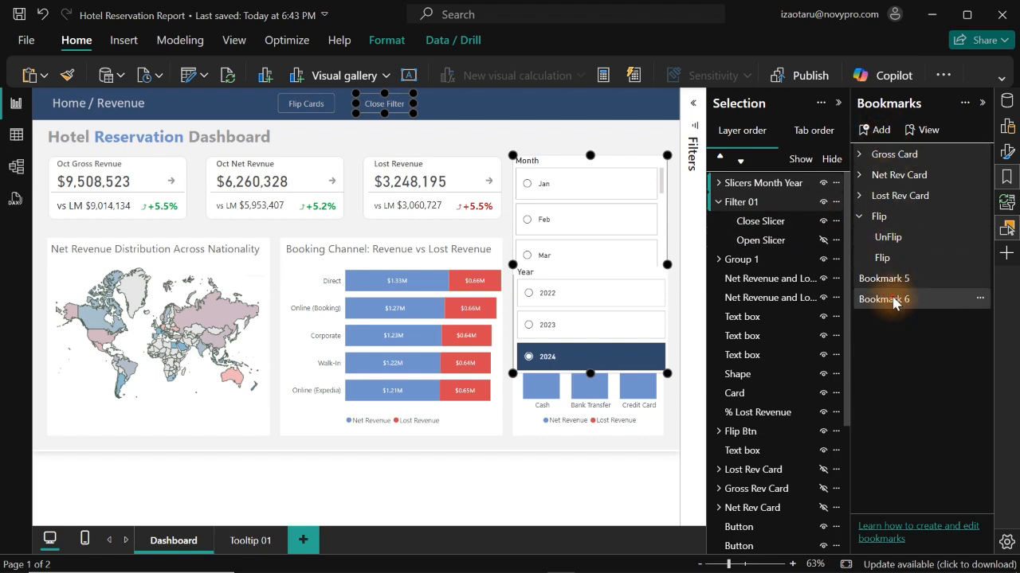
double_click(894, 301)
left_click_drag(927, 299, 838, 302)
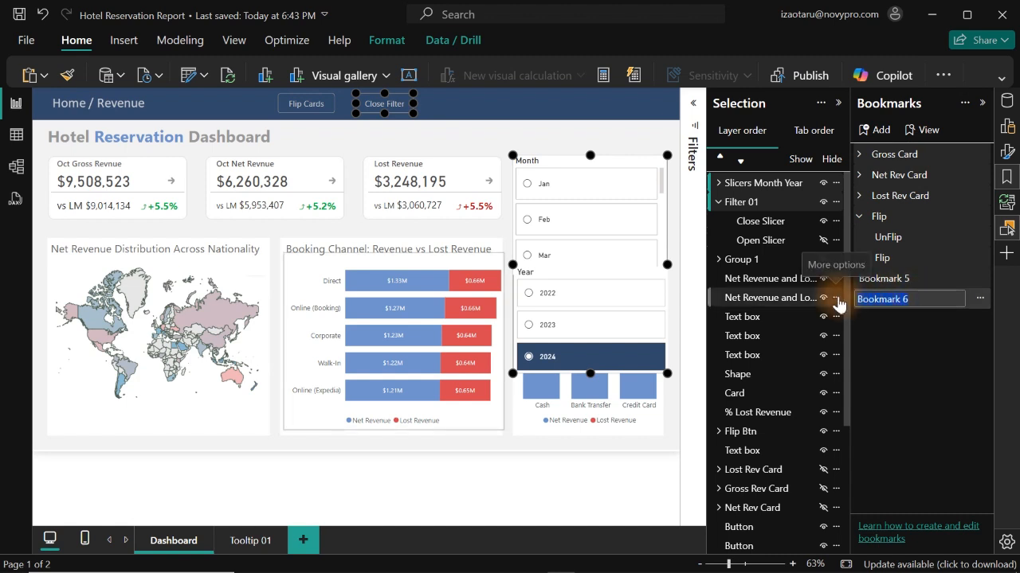
type("OpenSlicers")
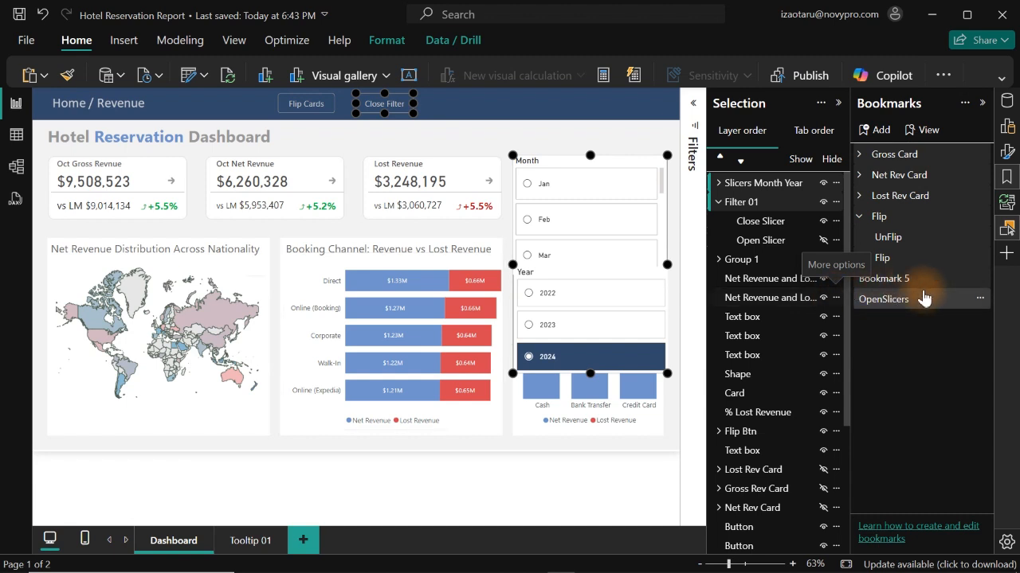
Restrict the OpenSlicers bookmark to the selected visuals and update it.
left_click(979, 300)
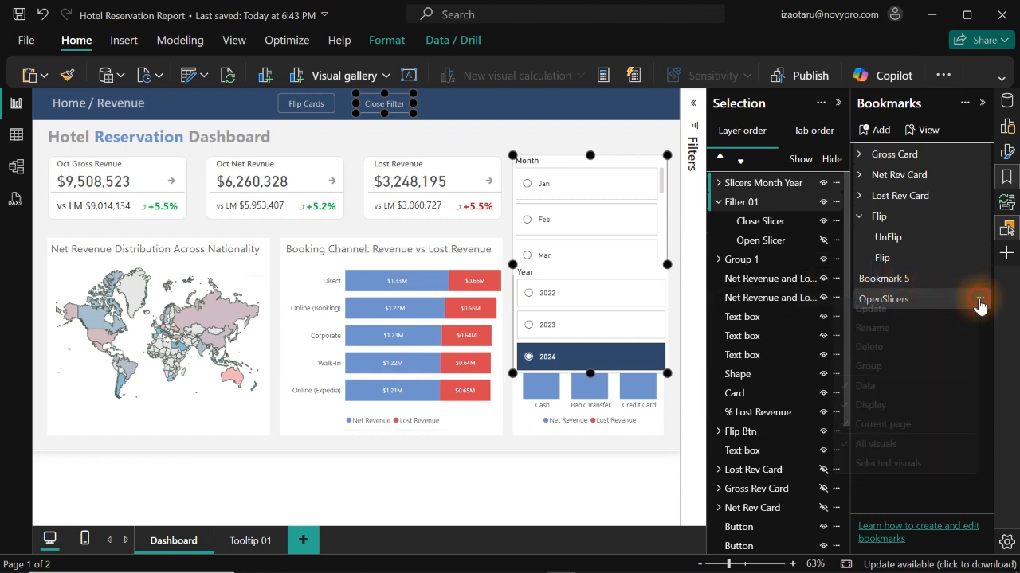
left_click(882, 447)
left_click(980, 300)
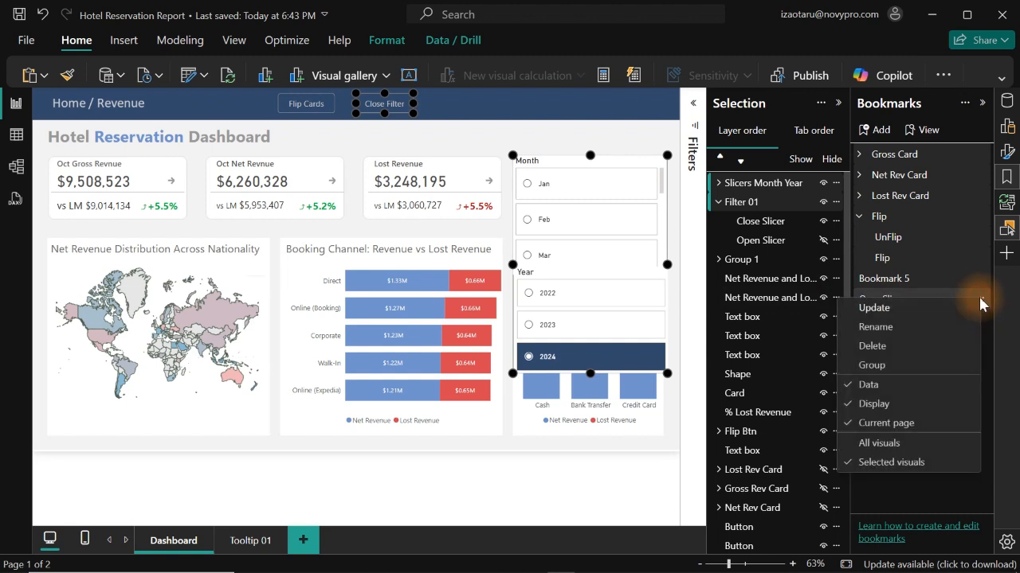
left_click(872, 309)
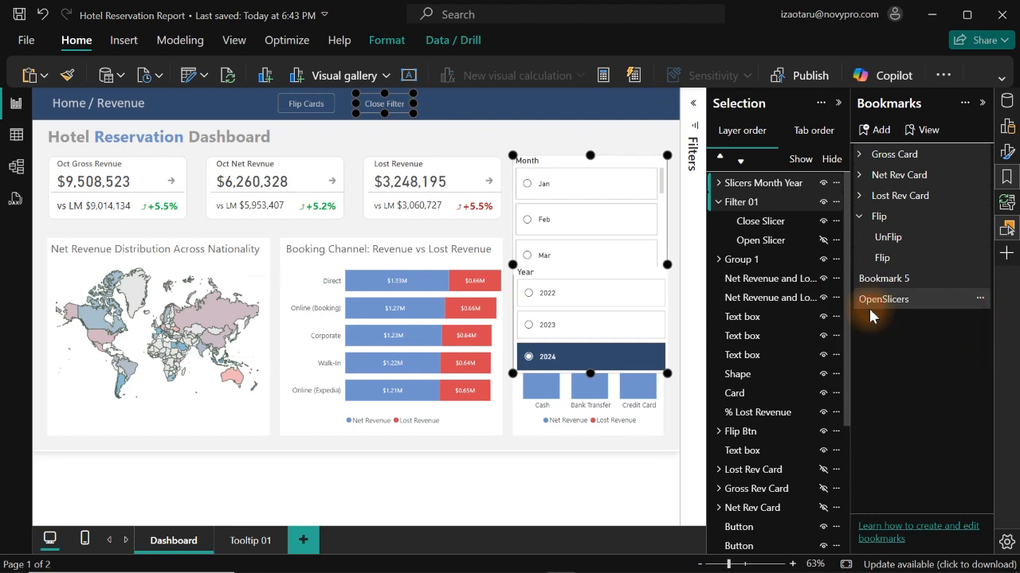
Hide the Slicers Month Year group and Close Slicer button, show Open Slicer, and save this state as a bookmark named CloseSlicers.
left_click(823, 185)
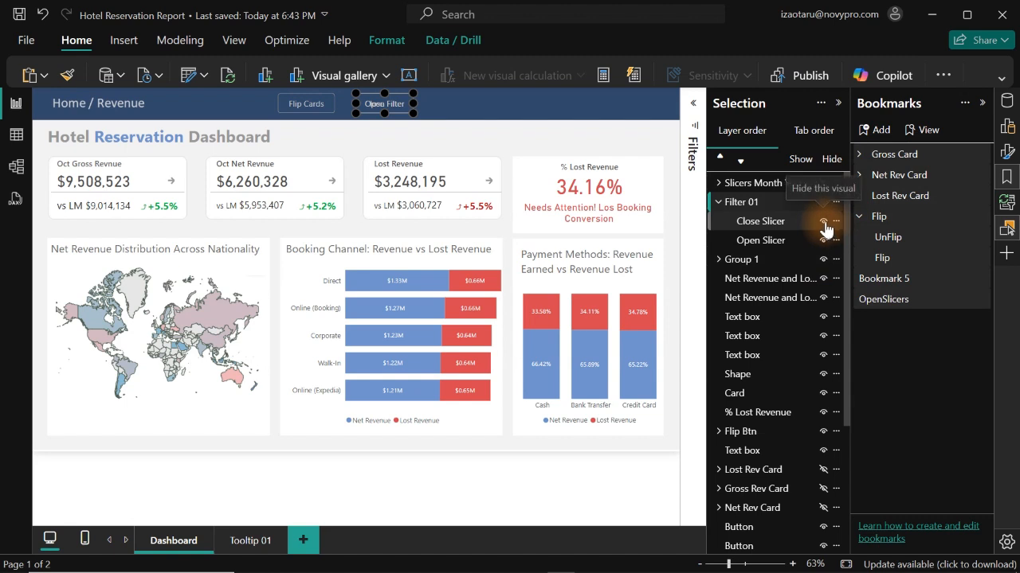
left_click(824, 222)
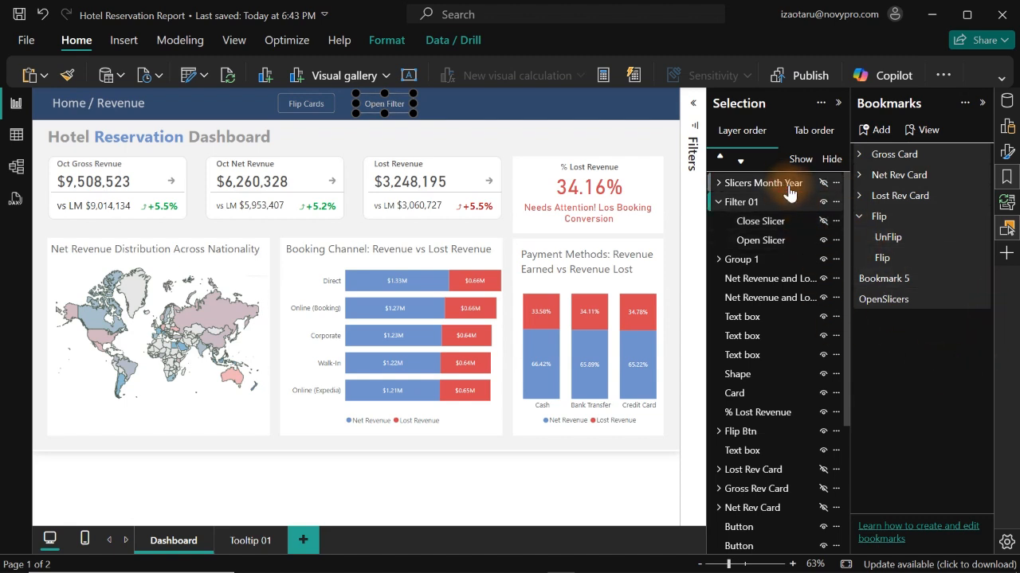
left_click(879, 131)
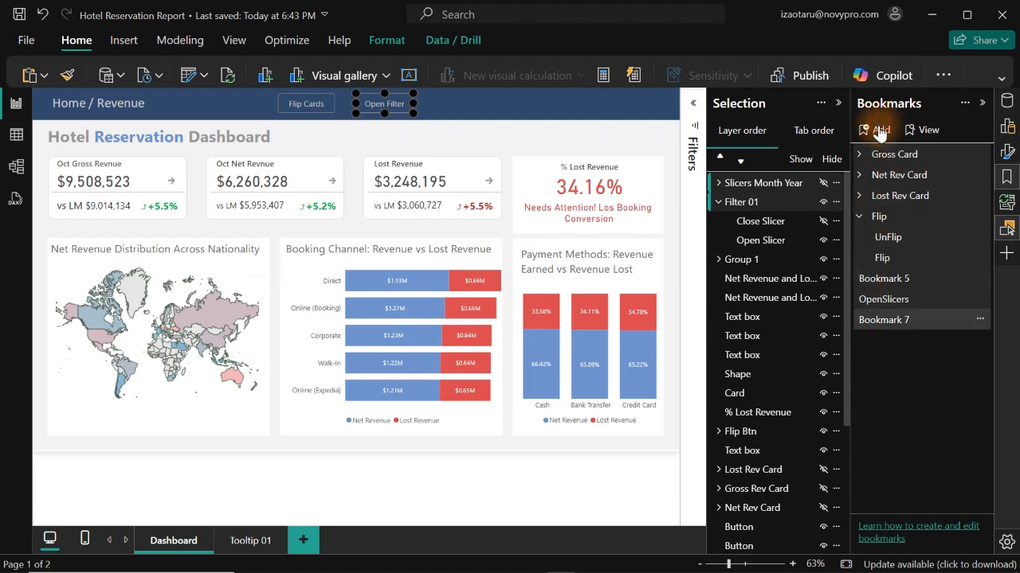
double_click(895, 322)
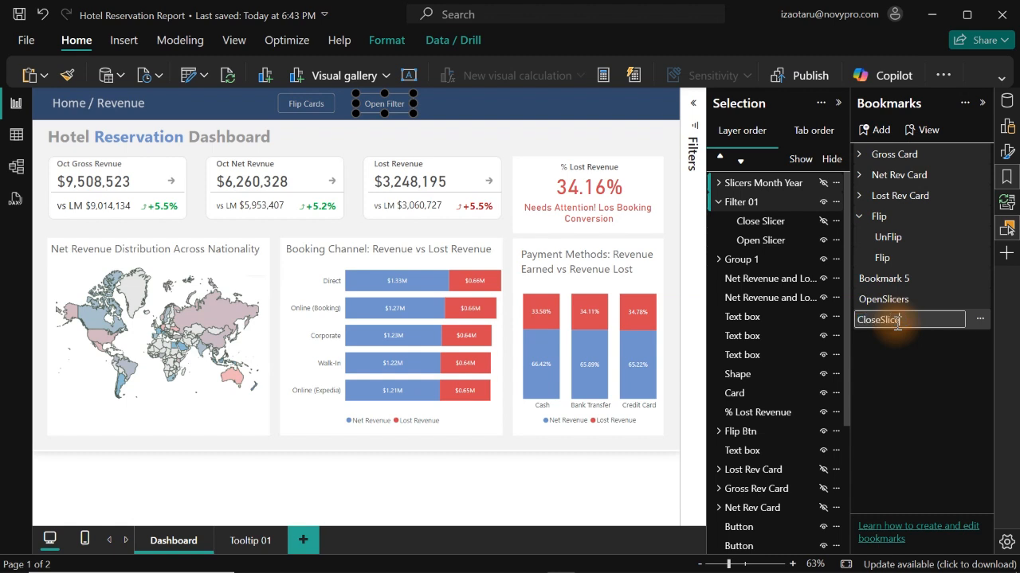
key("Return")
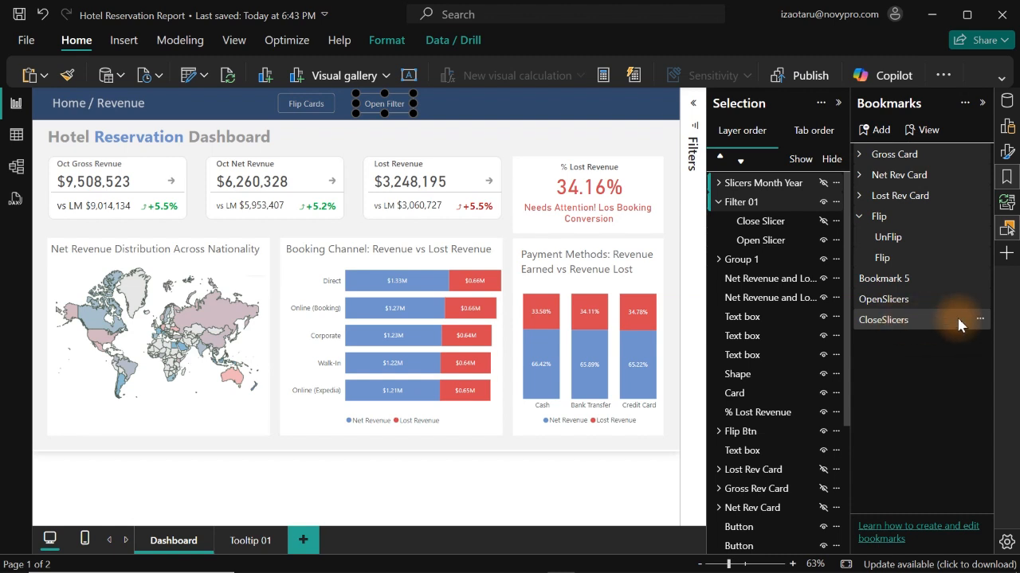
Restrict the CloseSlicers bookmark to the selected visuals, update it, and test it by switching between OpenSlicers and CloseSlicers.
left_click(982, 320)
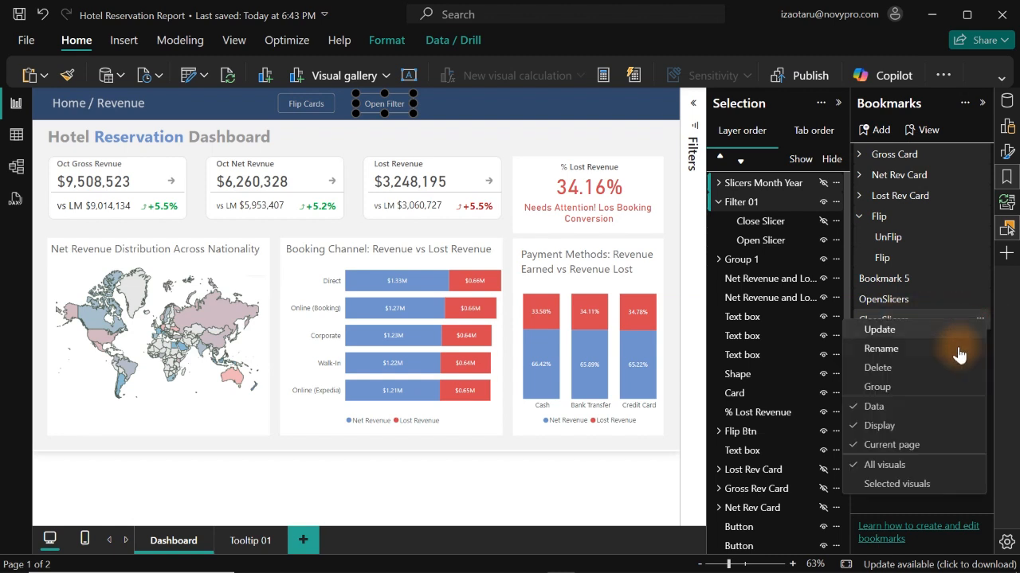
left_click(888, 467)
left_click(979, 319)
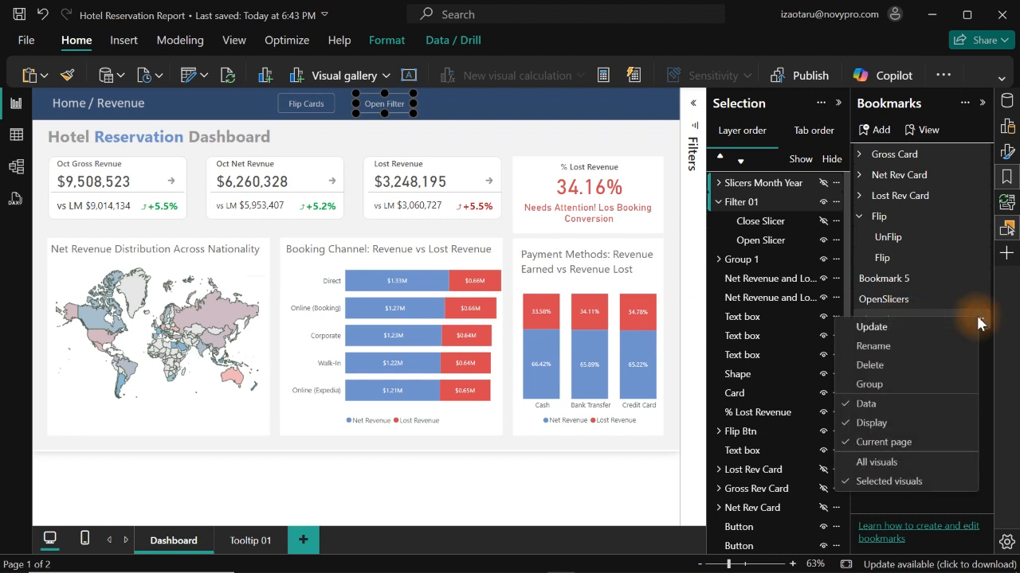
left_click(912, 333)
left_click(892, 299)
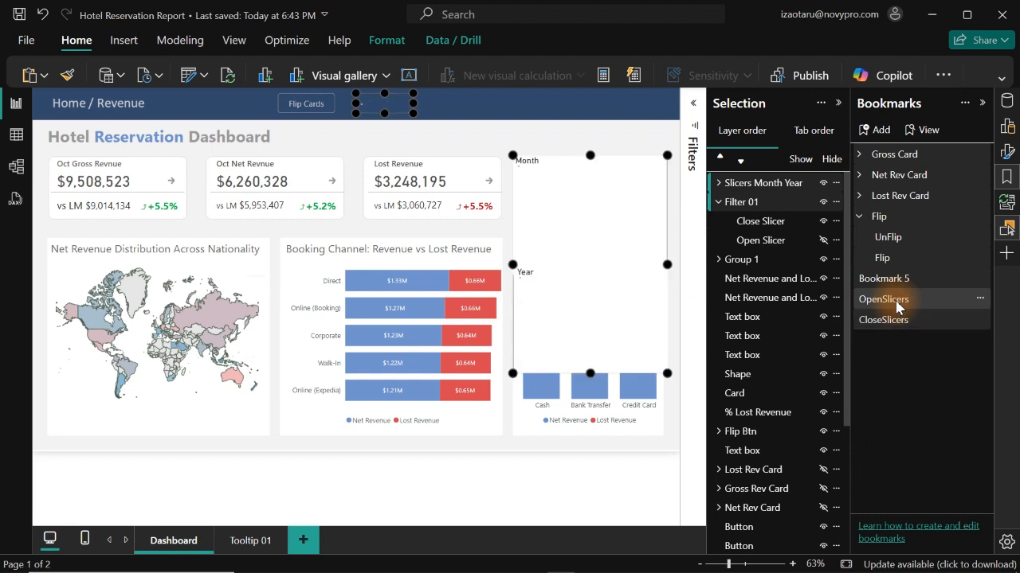
left_click(892, 321)
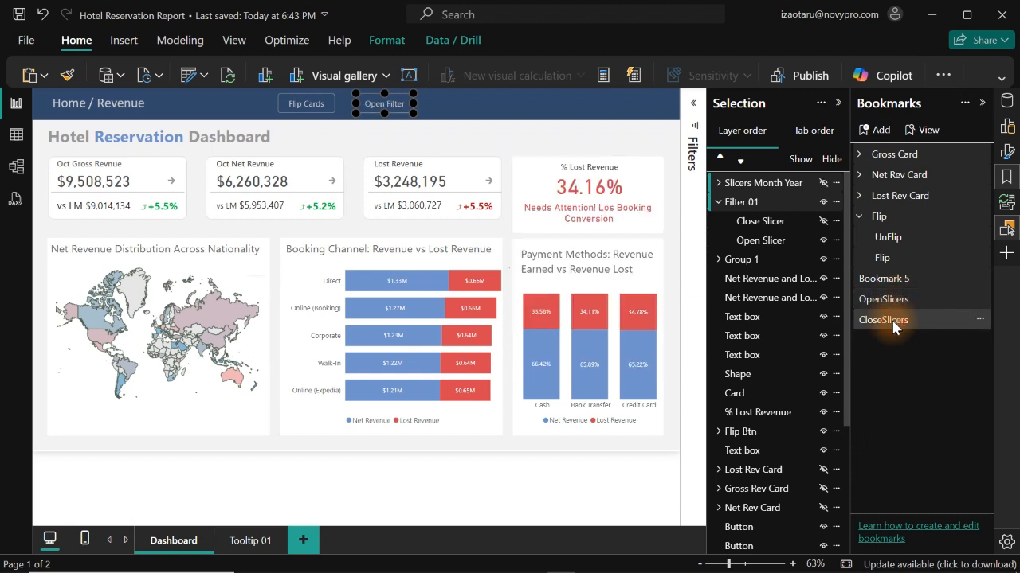
Delete the unneeded bookmark named Bookmark 5.
left_click(895, 278)
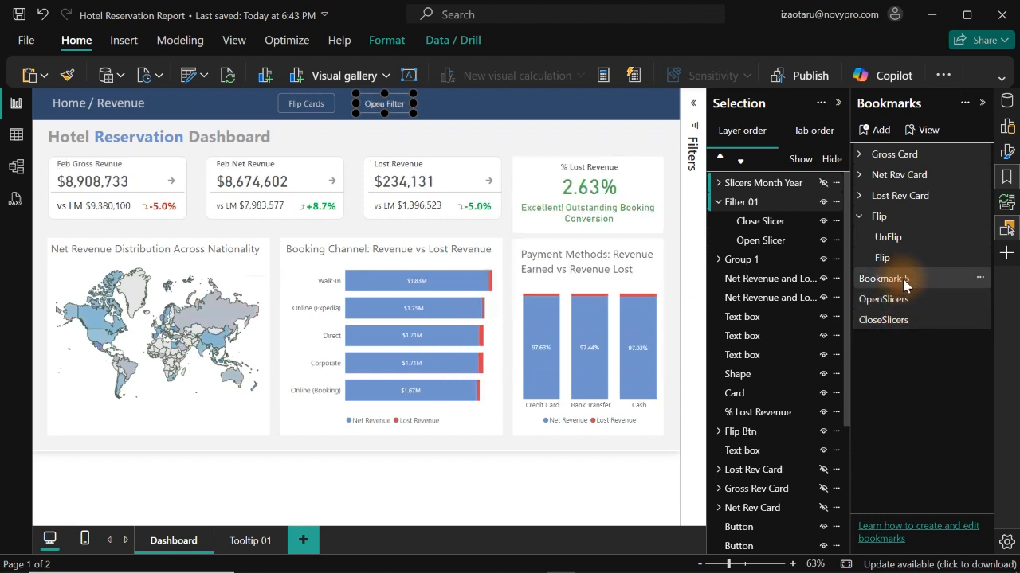
left_click(980, 278)
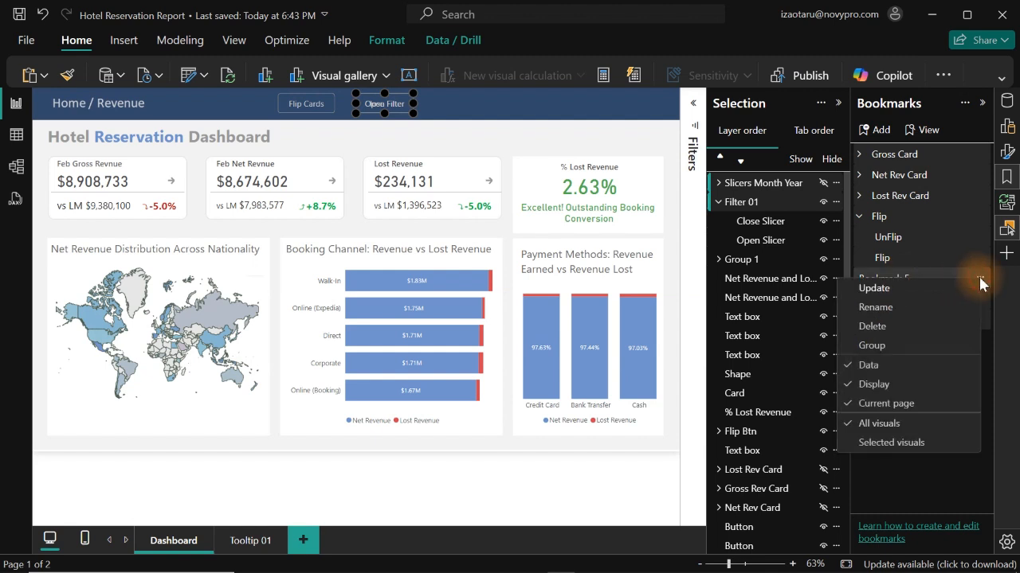
left_click(879, 325)
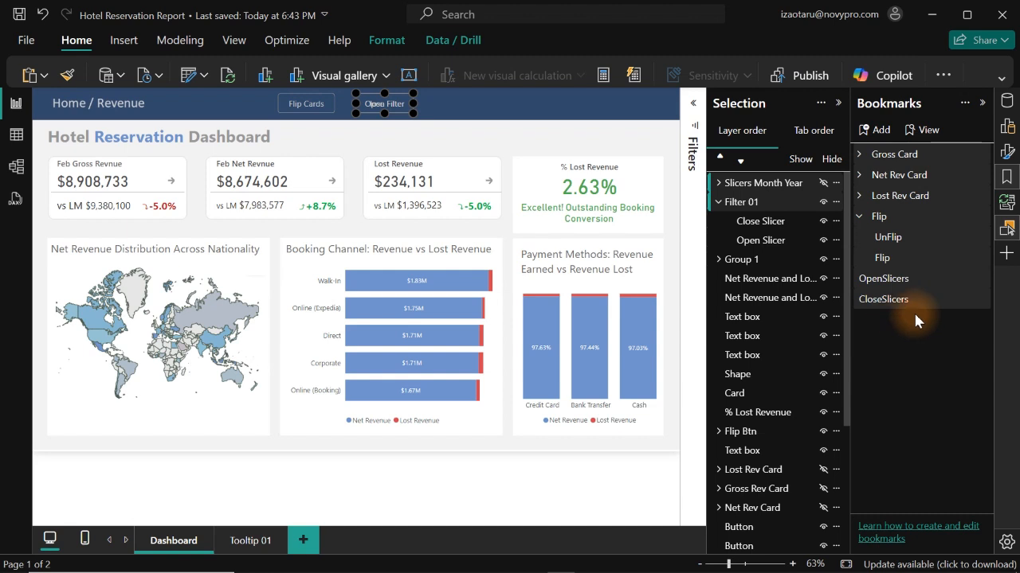
Test the slicer bookmarks by switching between CloseSlicers and OpenSlicers, finishing on CloseSlicers, and close the bookmark and selection panes.
left_click(888, 301)
left_click(890, 283)
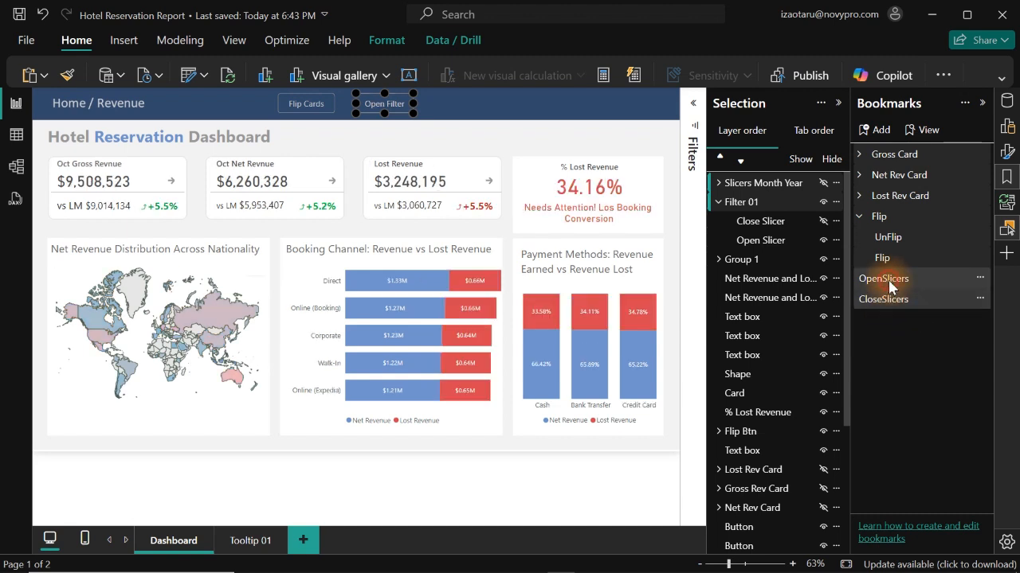
left_click(886, 303)
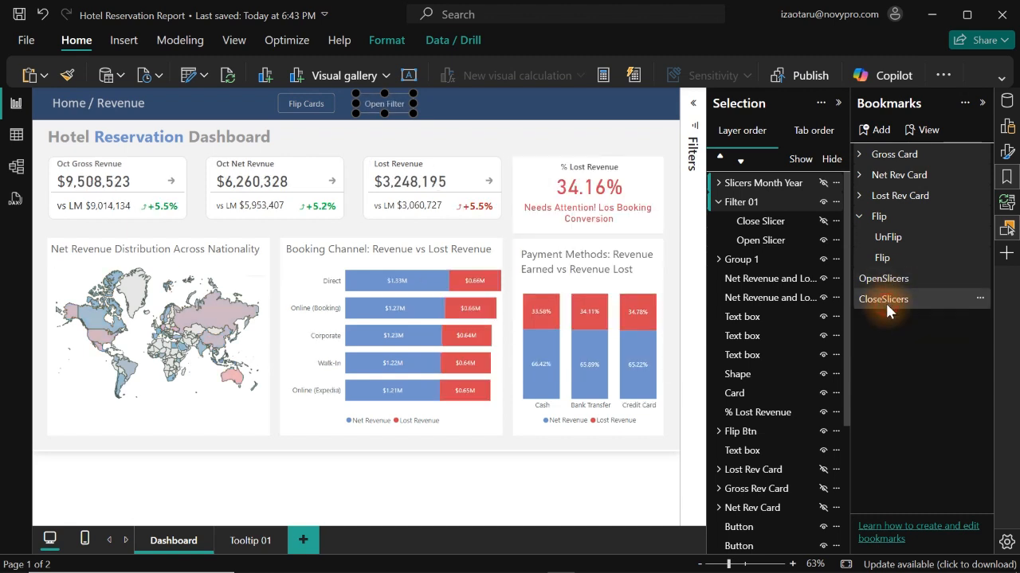
left_click(888, 280)
left_click(885, 301)
left_click(1007, 229)
left_click(1008, 177)
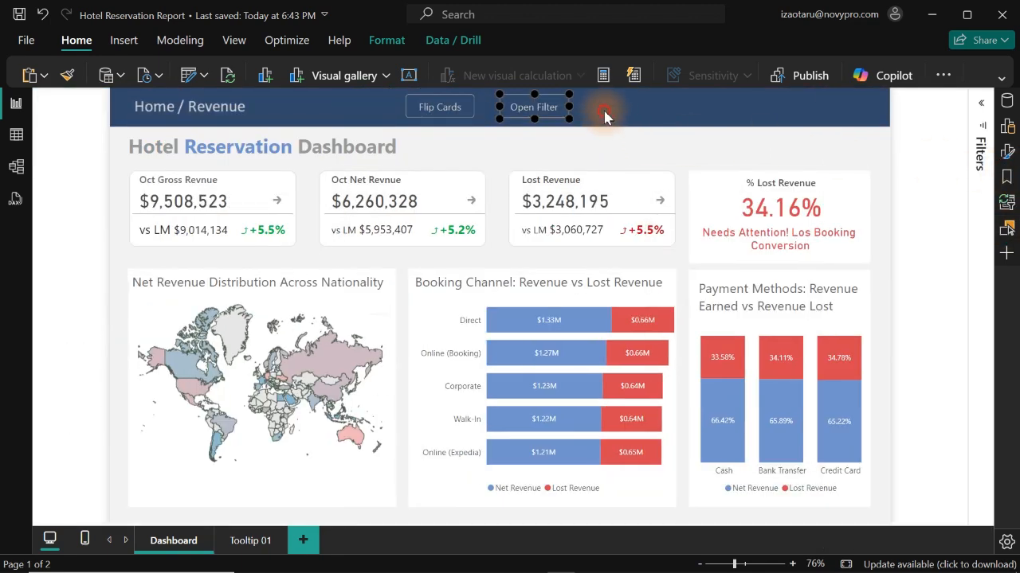
Set the Open Filter button's bookmark action to OpenSlicers and try the button to show the slicers.
left_click(603, 112)
left_click(538, 114)
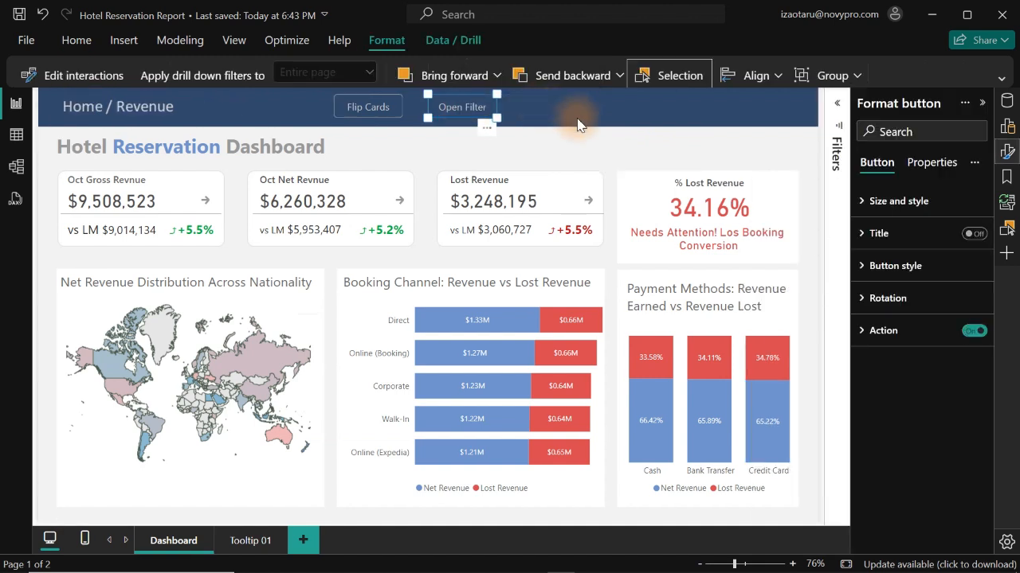
left_click(920, 348)
left_click(932, 452)
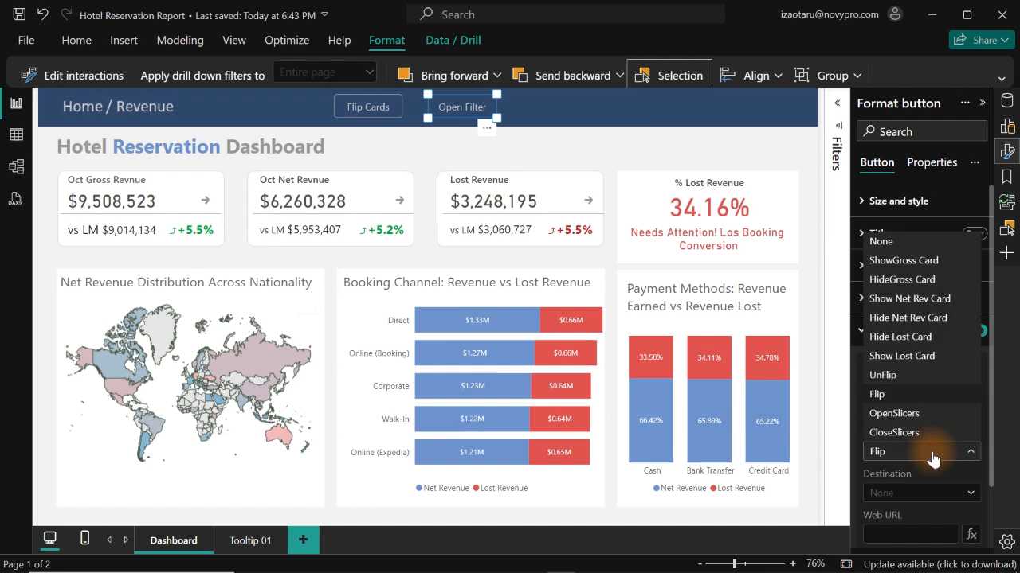
left_click(905, 421)
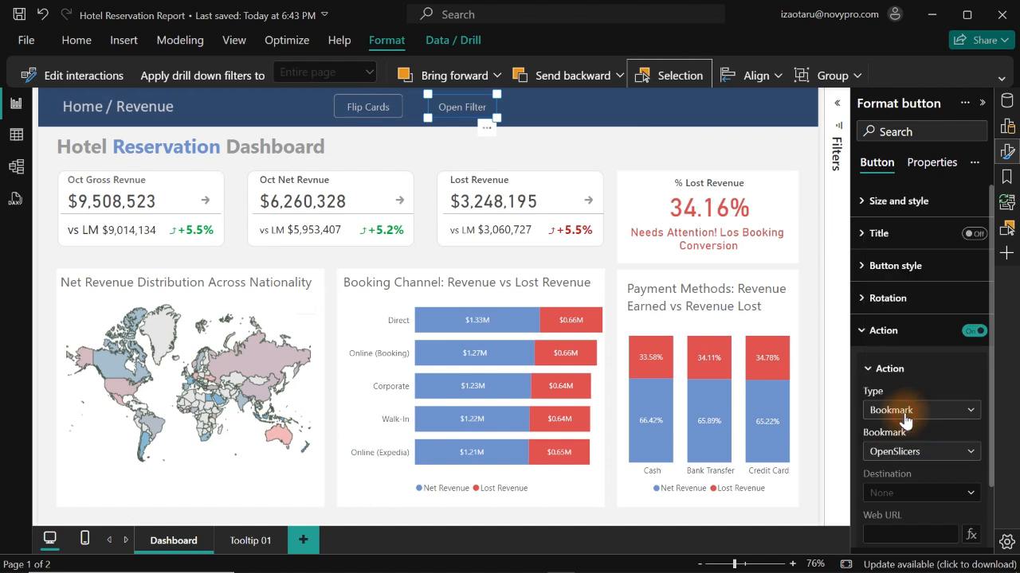
left_click(633, 121)
left_click(465, 108, "ctrl")
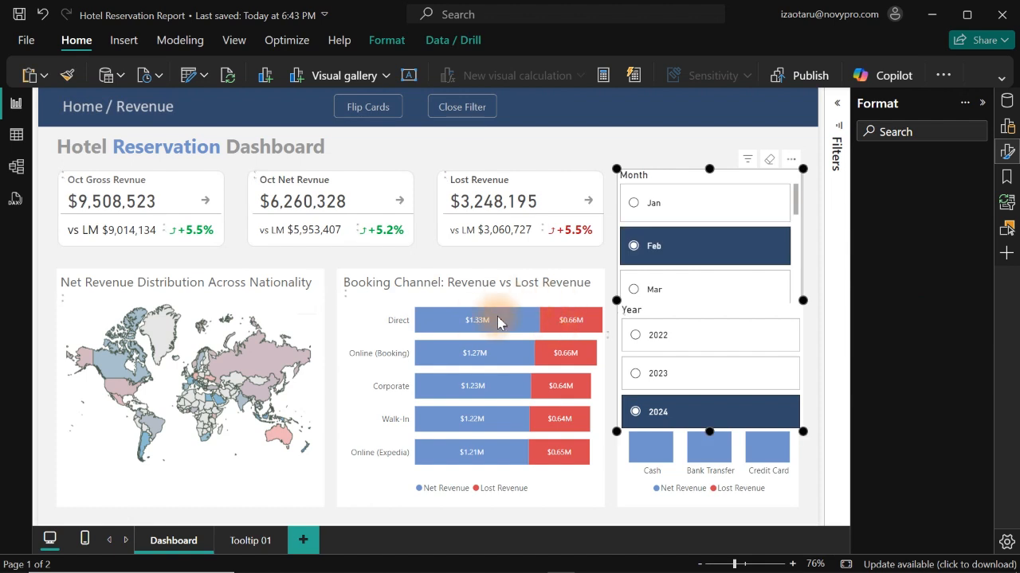
Set the Close Filter button's bookmark action to CloseSlicers and try the button to hide the slicers.
left_click(476, 119)
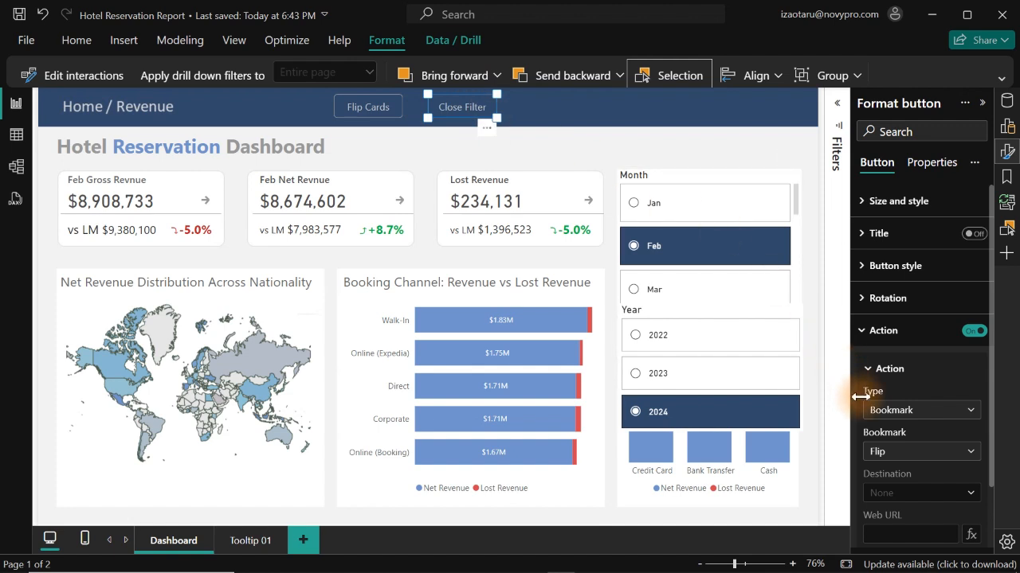
left_click(901, 454)
left_click(896, 432)
left_click(630, 148)
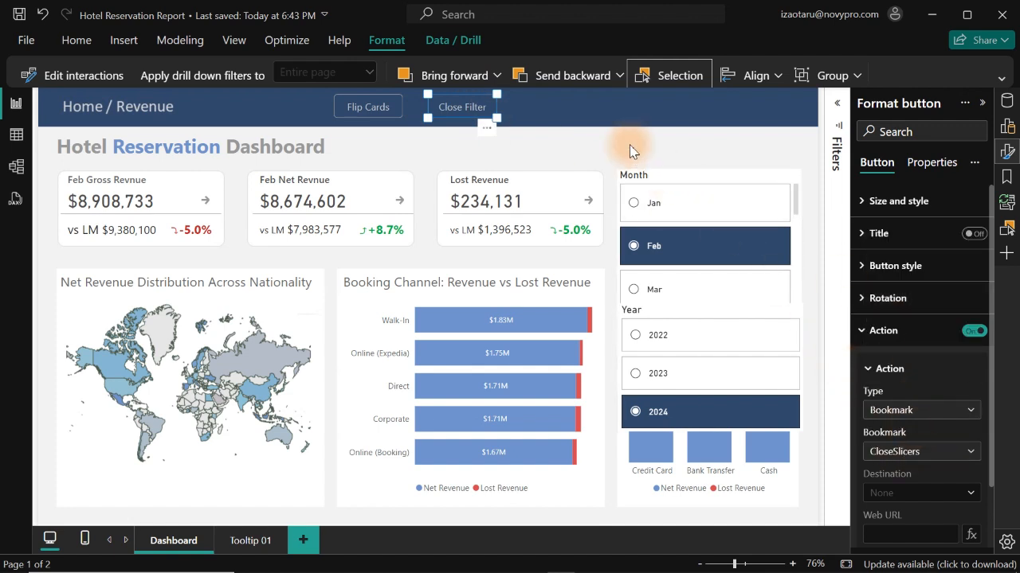
left_click(466, 110, "ctrl")
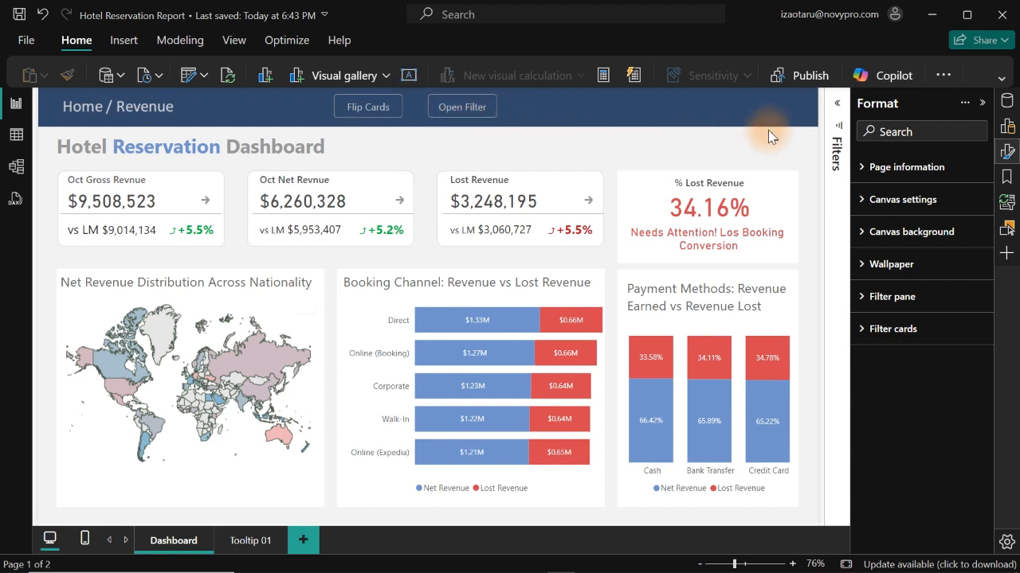
Move the Filter 01 button group along the header so it sits above the % Lost Revenue card.
left_click(1007, 231)
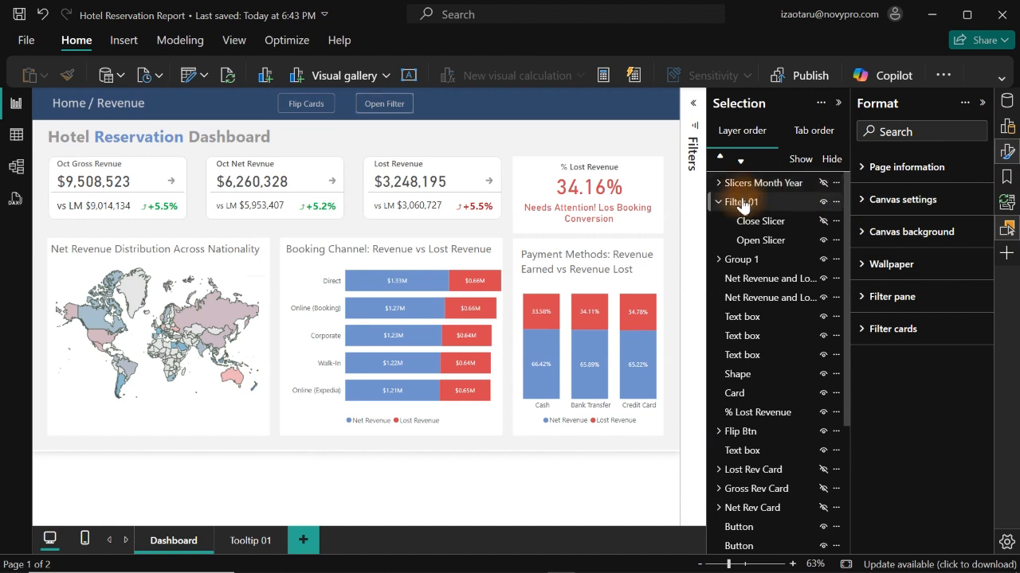
left_click(726, 203)
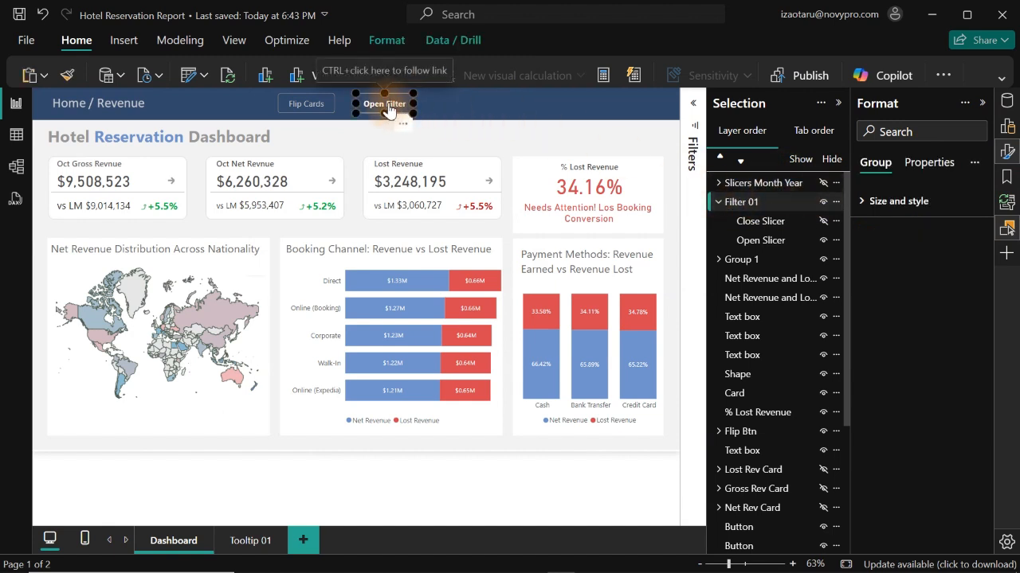
left_click_drag(402, 130, 604, 125)
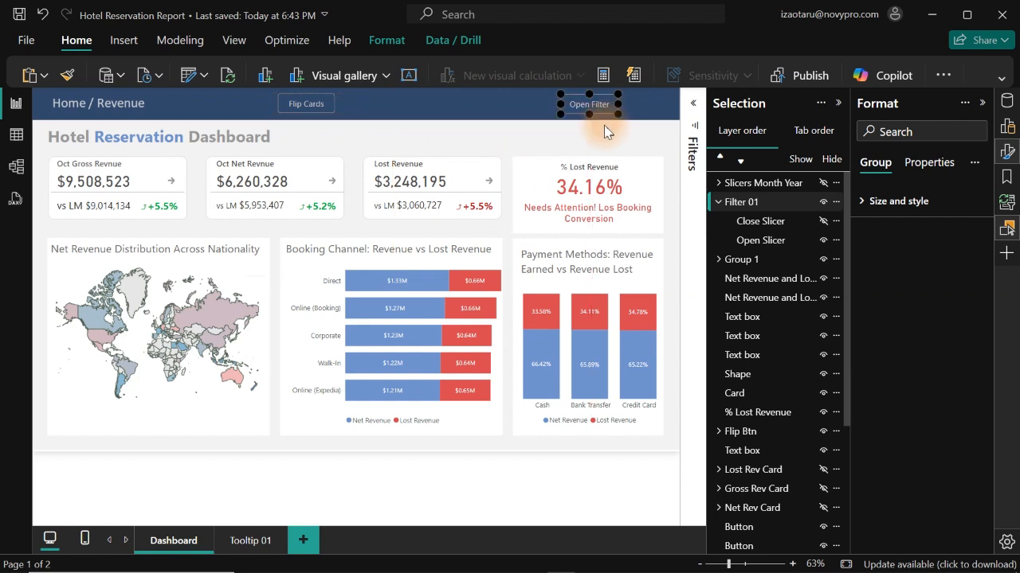
left_click(553, 144)
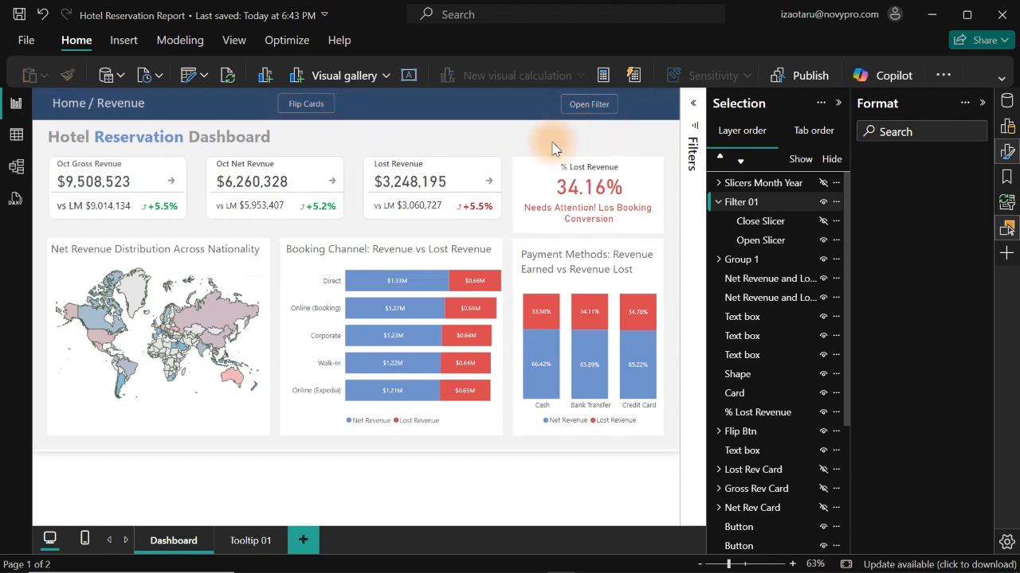
Test the moved filter buttons by opening and closing the slicers, and close the selection and format panes.
left_click(591, 107, "ctrl")
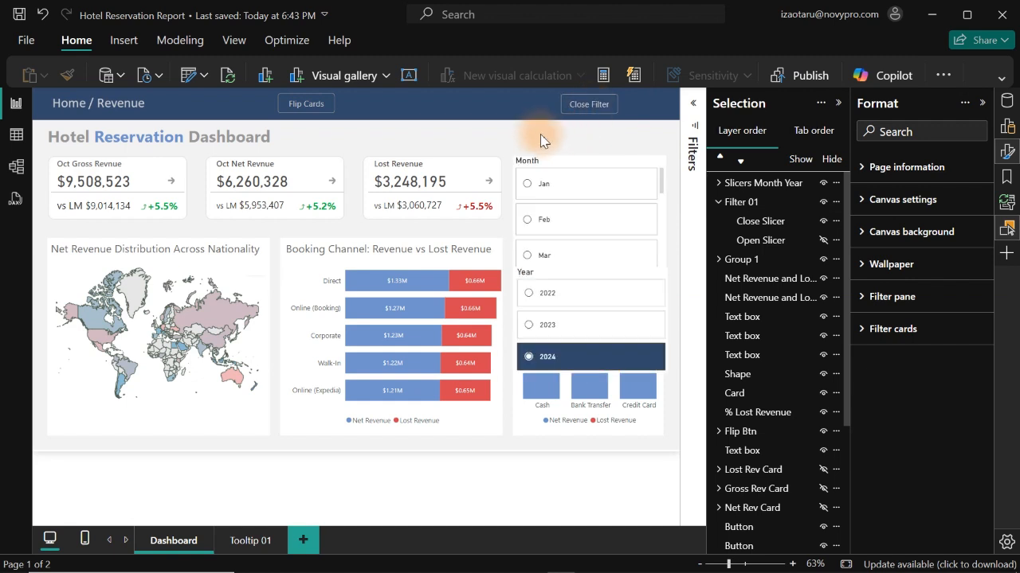
left_click(585, 113, "ctrl")
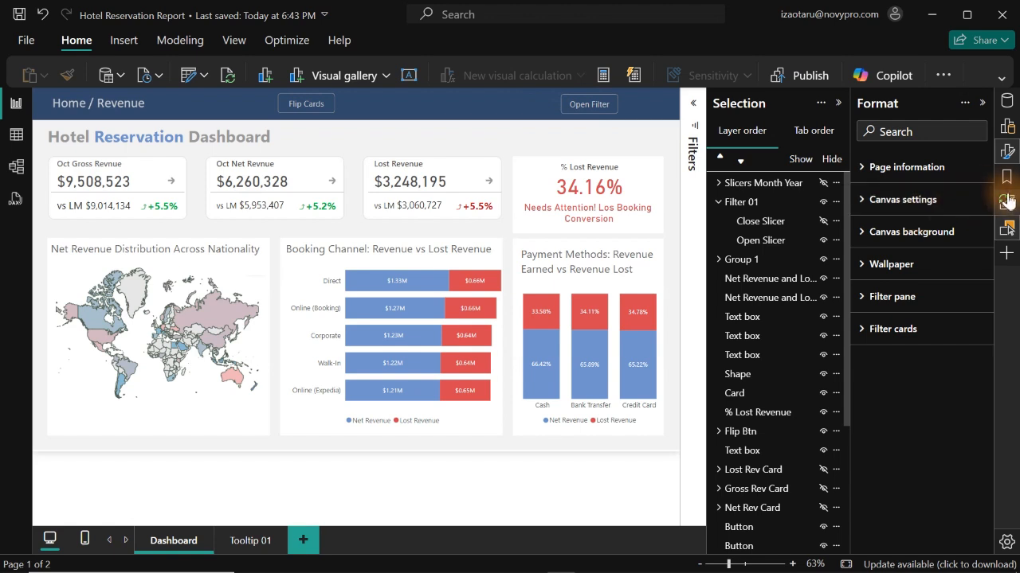
left_click(1007, 228)
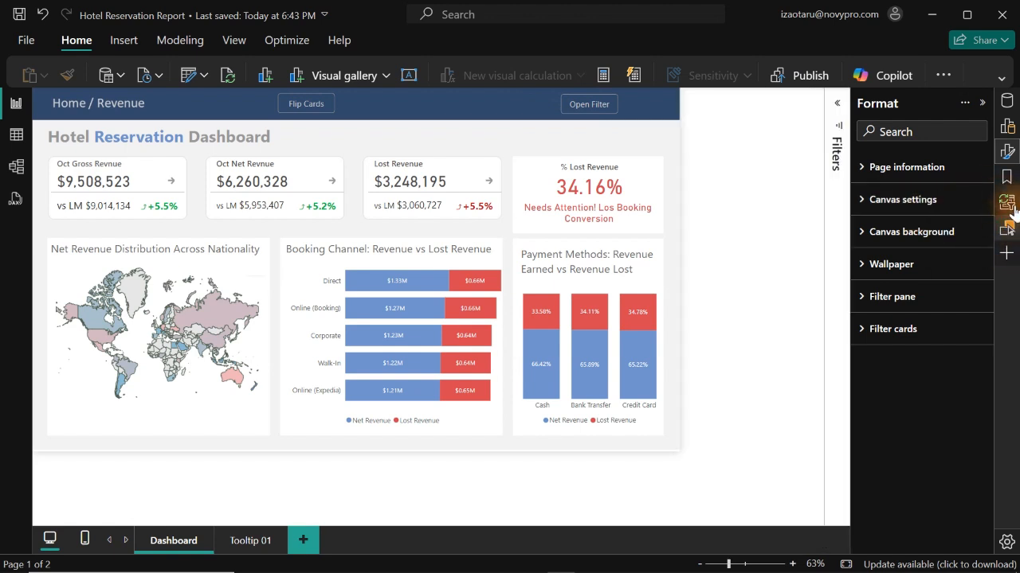
left_click(1007, 151)
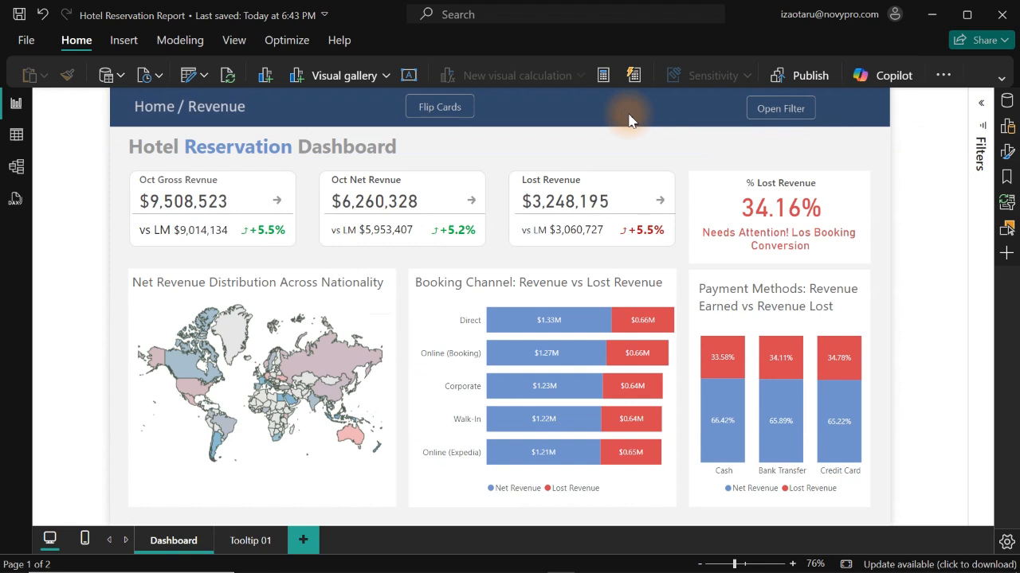
Move the whole Flip Btn group along the header so it sits beside the Open Filter button.
left_click(437, 109)
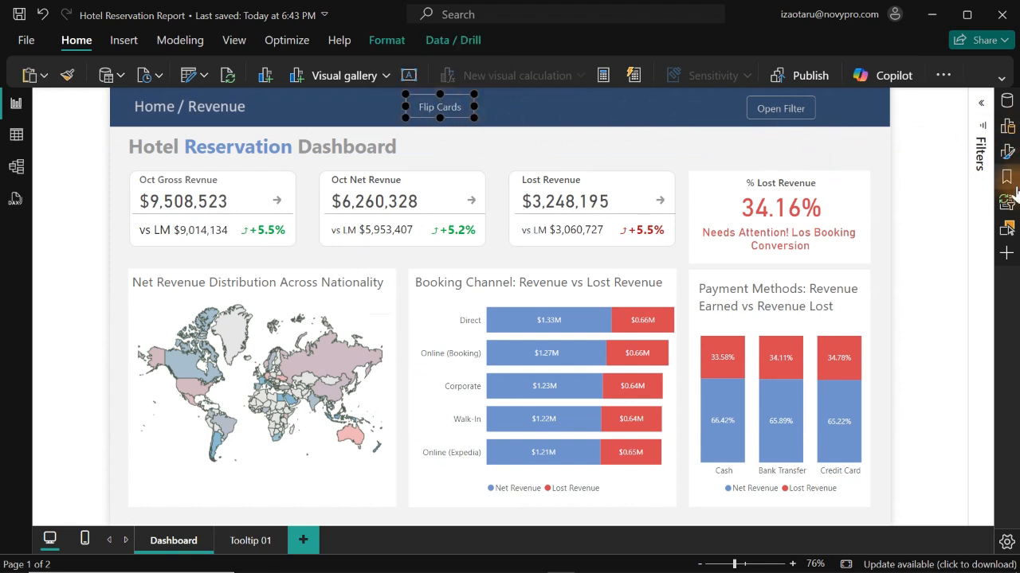
left_click(1008, 228)
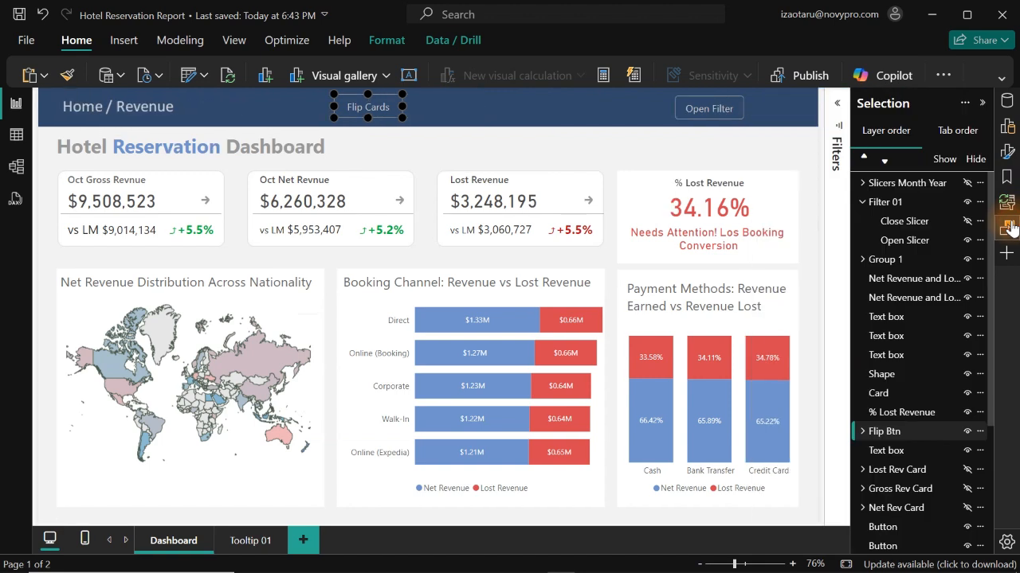
left_click(863, 432)
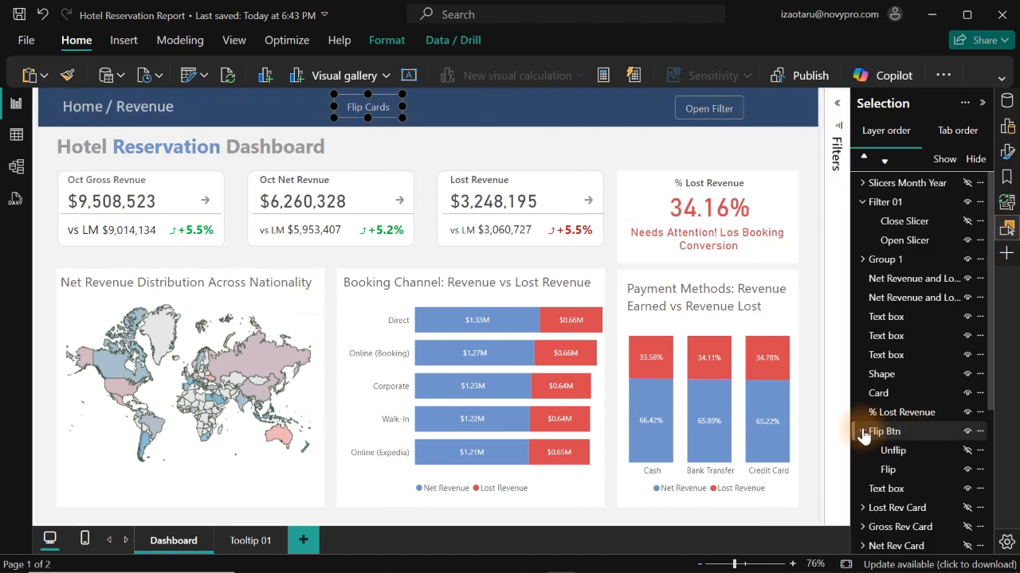
left_click(863, 432)
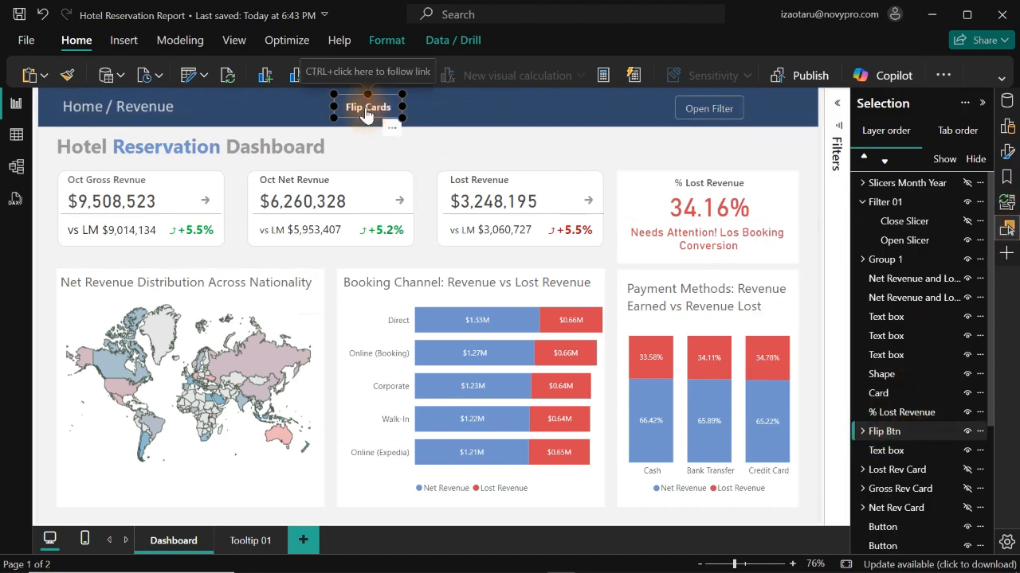
left_click_drag(391, 132, 587, 137)
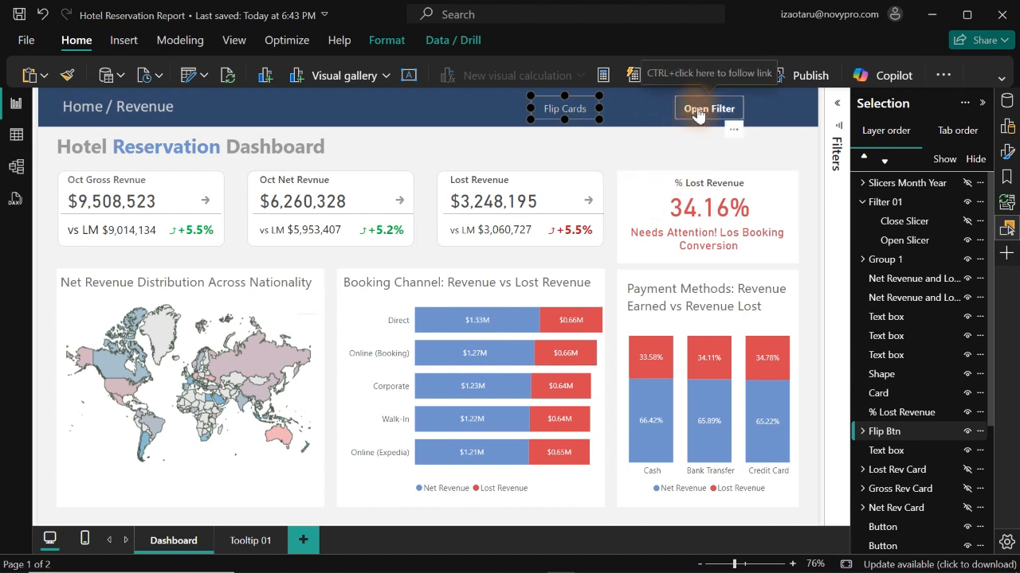
left_click(541, 143)
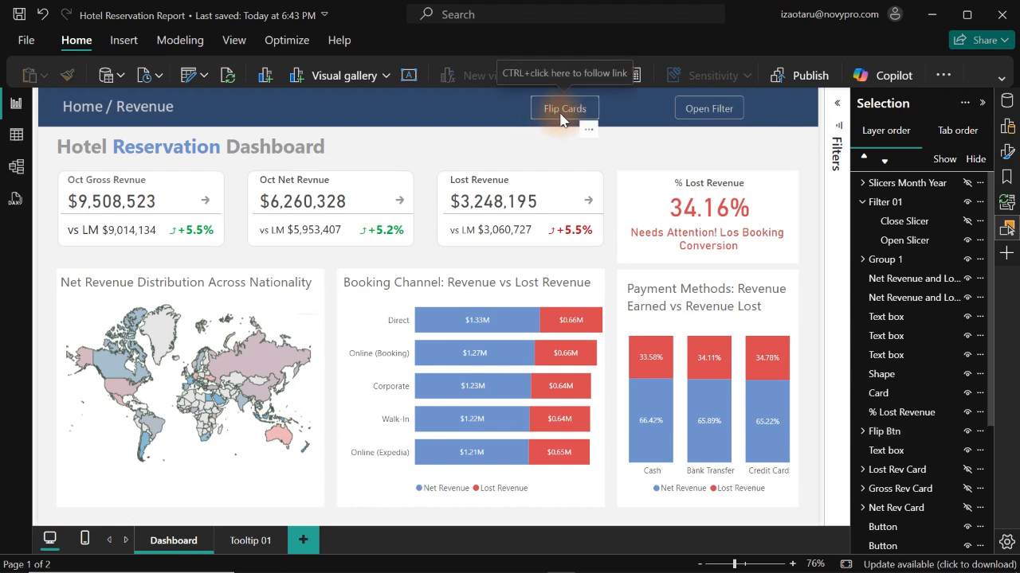
Test the Flip Cards and Unflip Cards buttons in their new position and save the report.
left_click(560, 118, "ctrl")
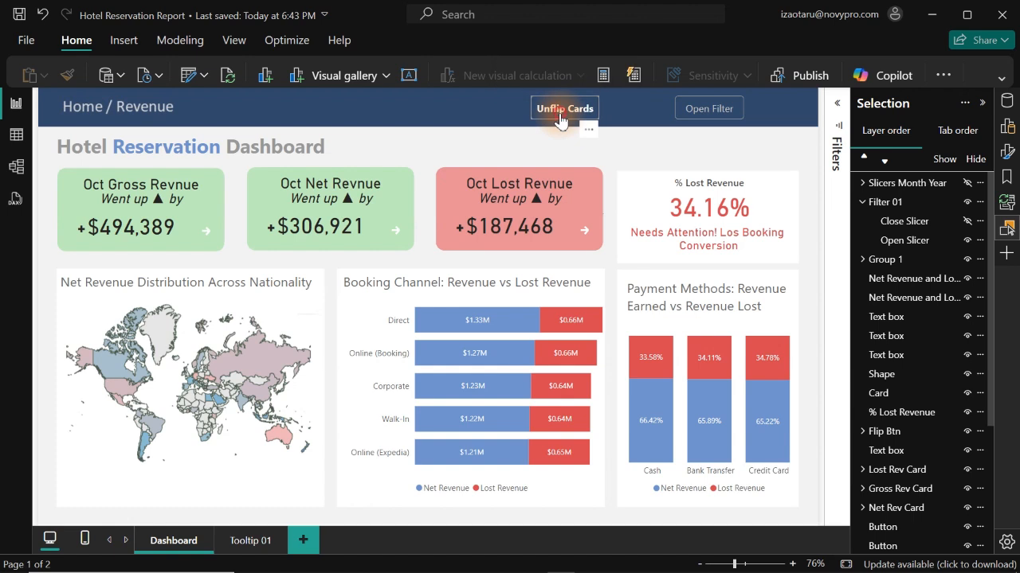
left_click(561, 117, "ctrl")
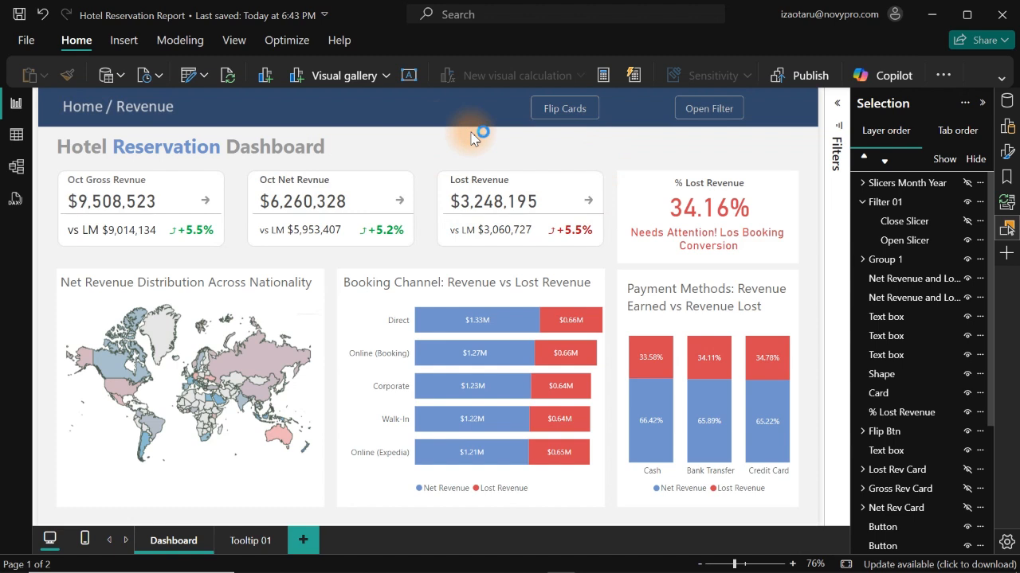
key("ctrl+s")
mouse_move(446, 327)
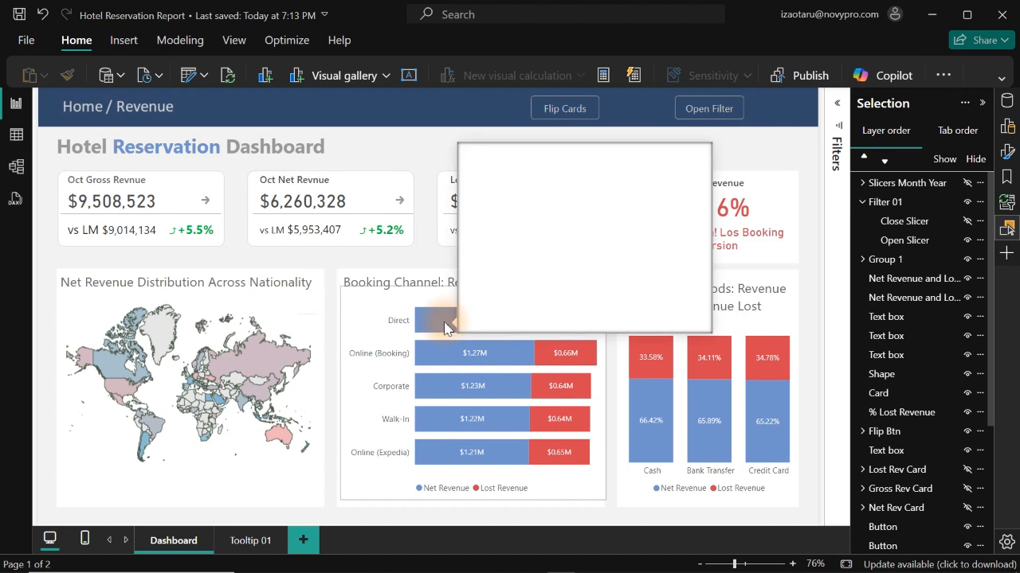